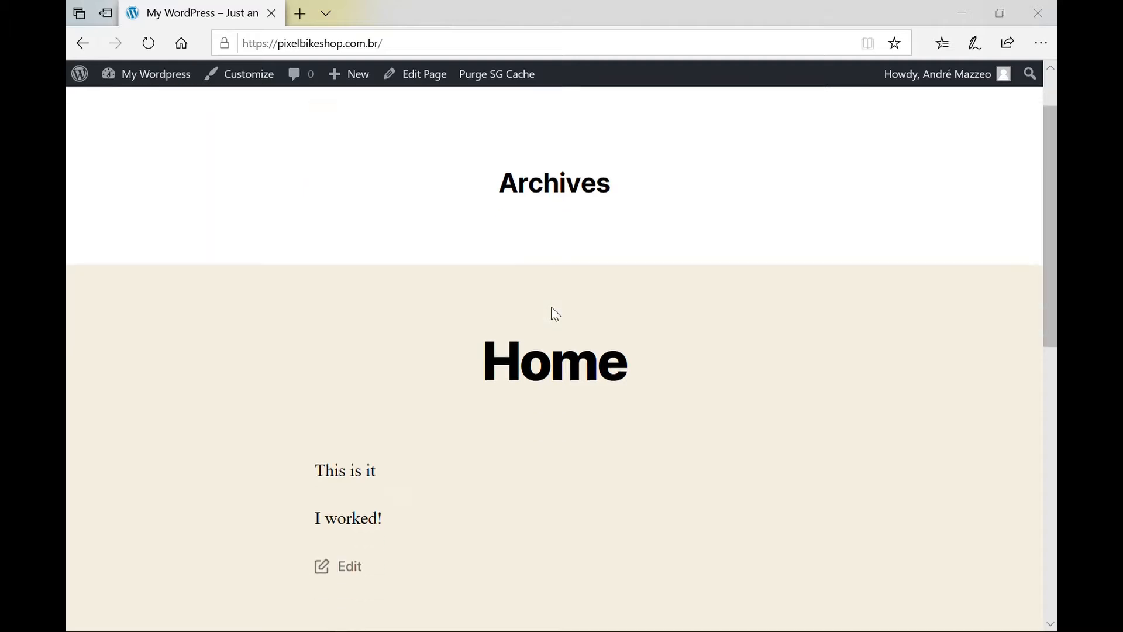
Go from the top of the live home page to the WordPress admin Dashboard via My Wordpress.
scroll(553, 311, "up", 10)
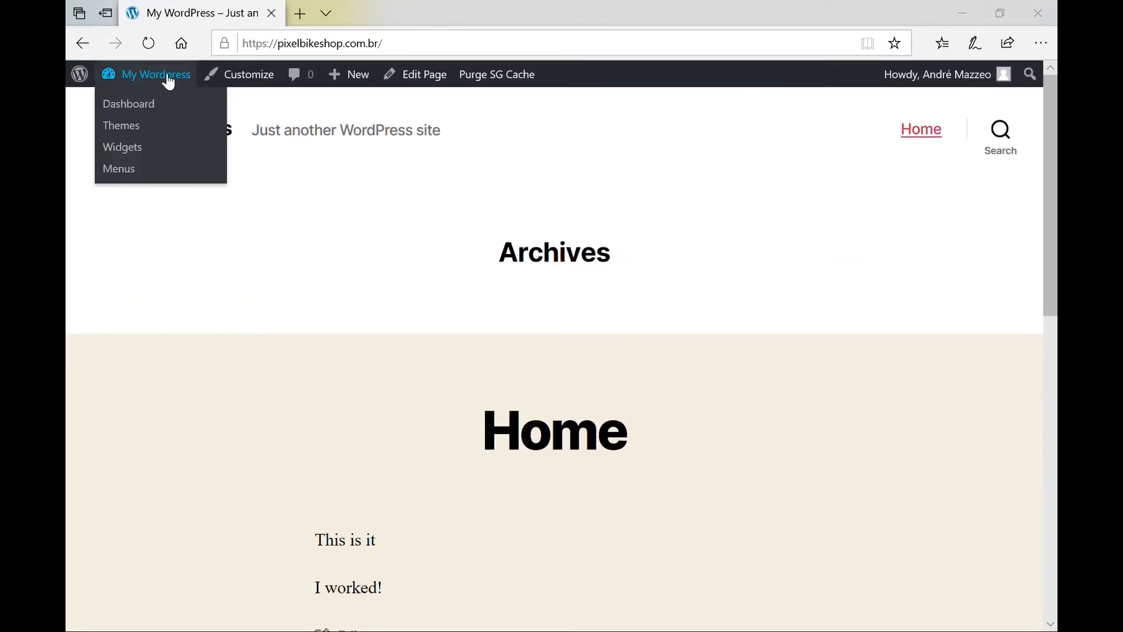
left_click(168, 81)
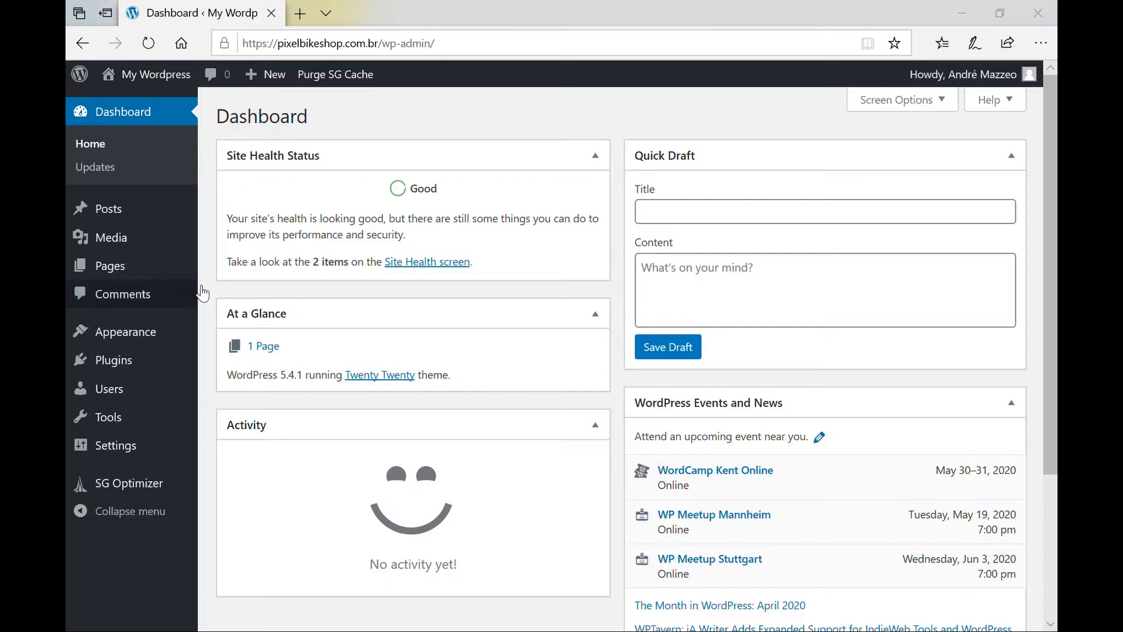
Review the installed themes Twenty Twenty and Twenty Seventeen under Appearance > Themes, then go to Add New.
mouse_move(156, 331)
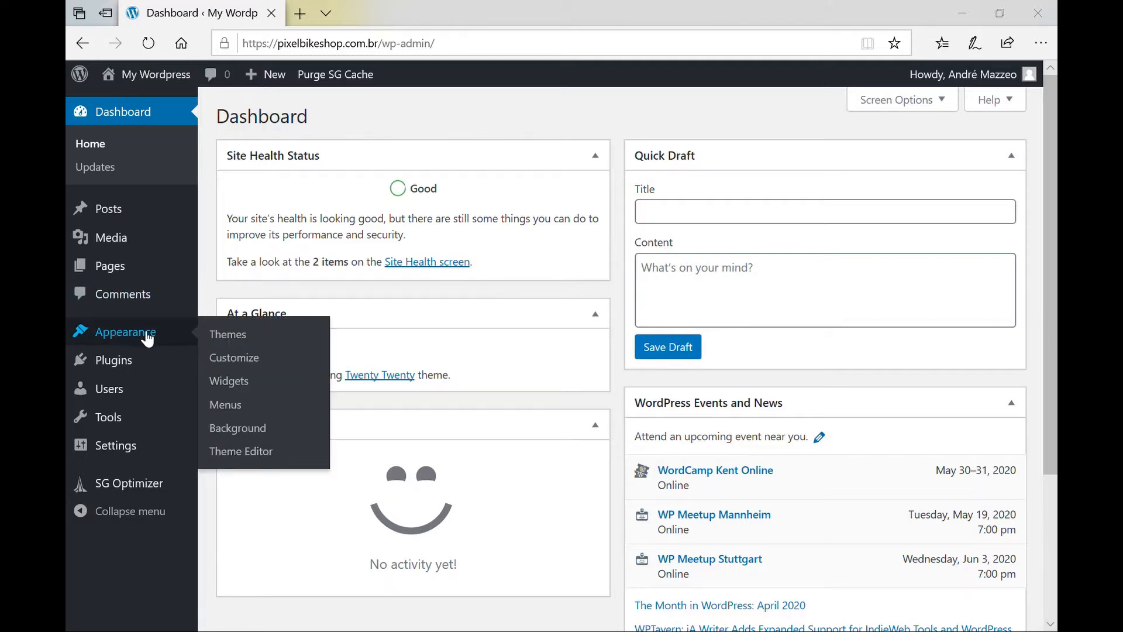
left_click(239, 338)
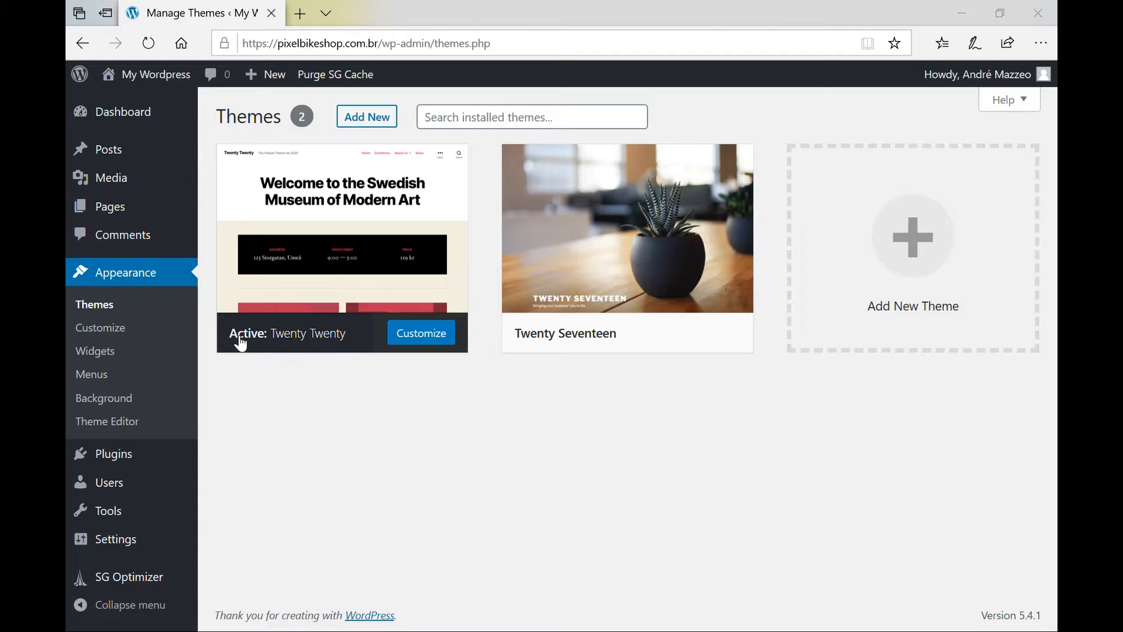
mouse_move(574, 345)
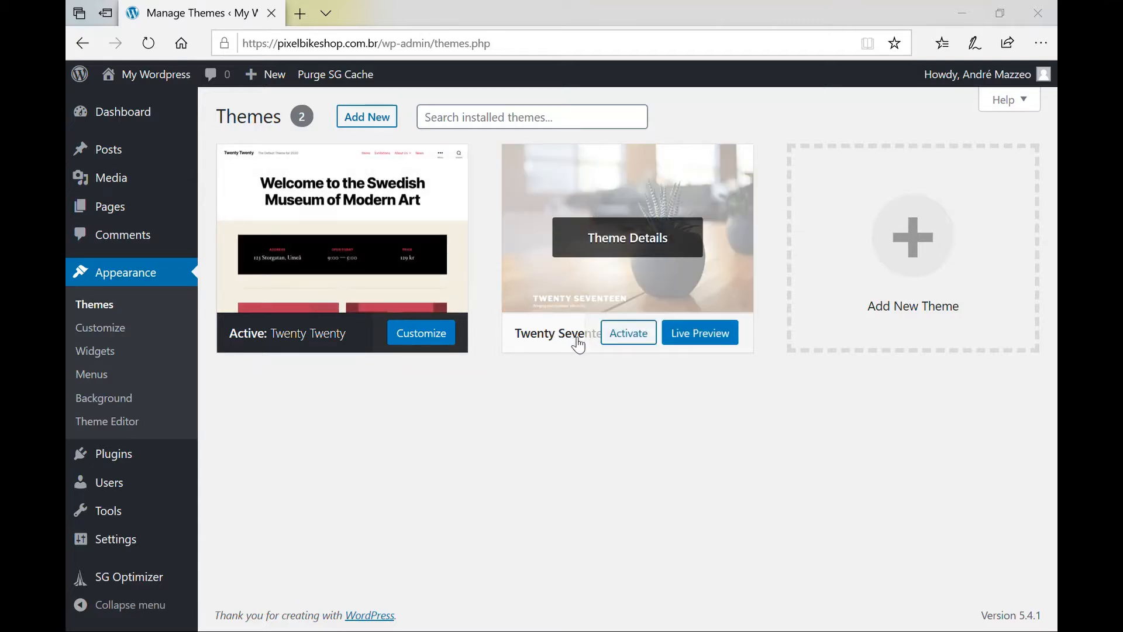
mouse_move(662, 240)
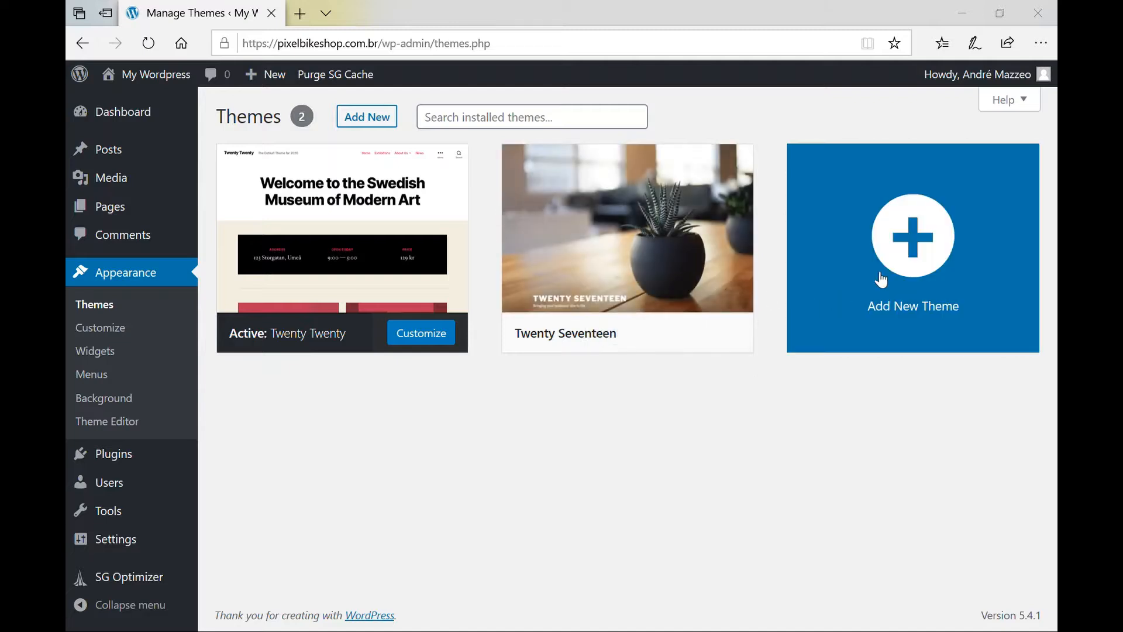
mouse_move(682, 270)
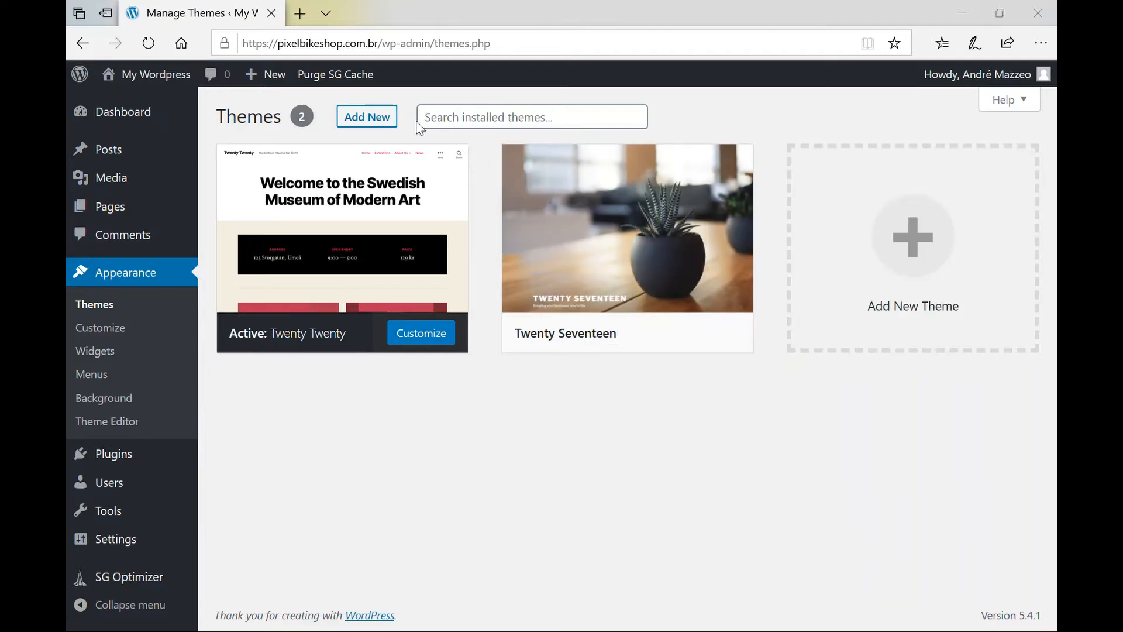
left_click(381, 120)
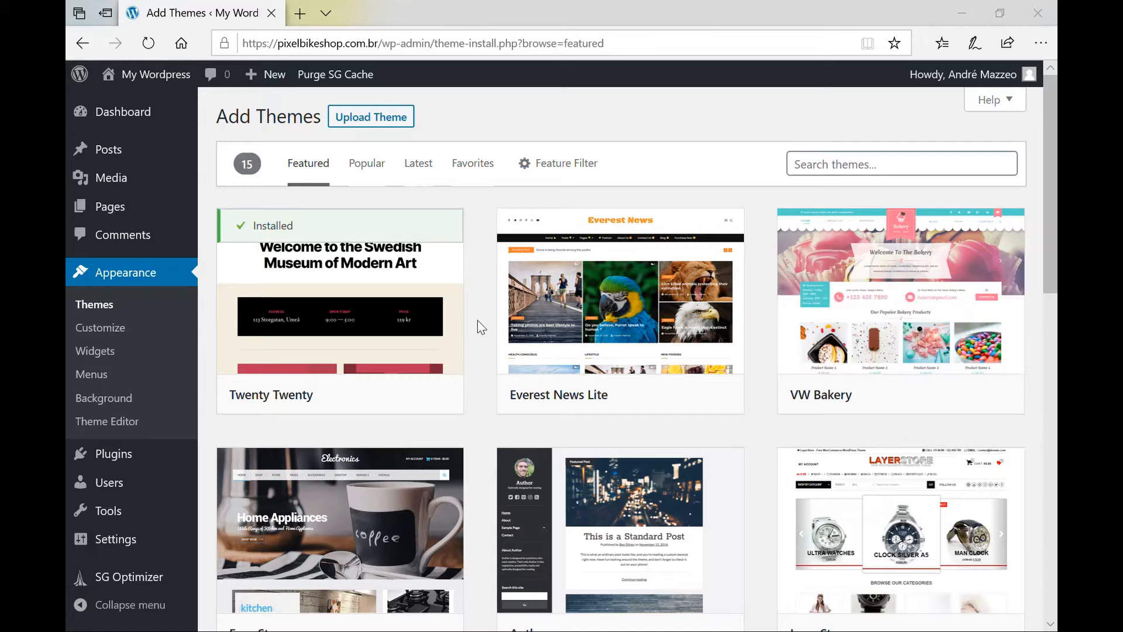
Scroll through the Featured themes grid, past Everest News Lite and VW Bakery.
scroll(477, 320, "down", 7)
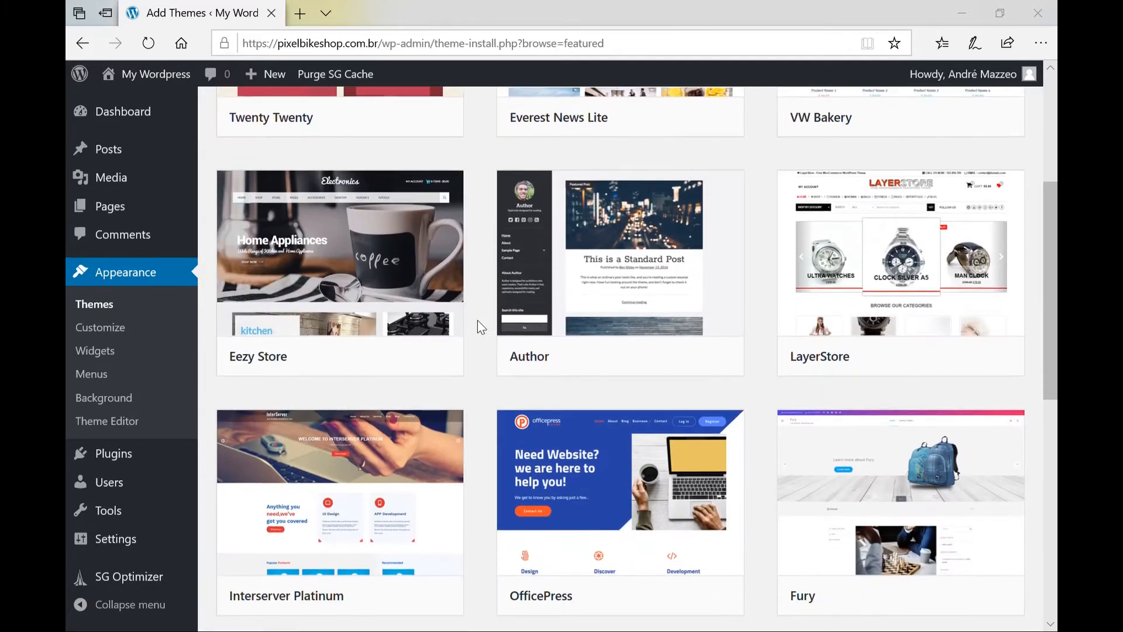
scroll(478, 321, "down", 3)
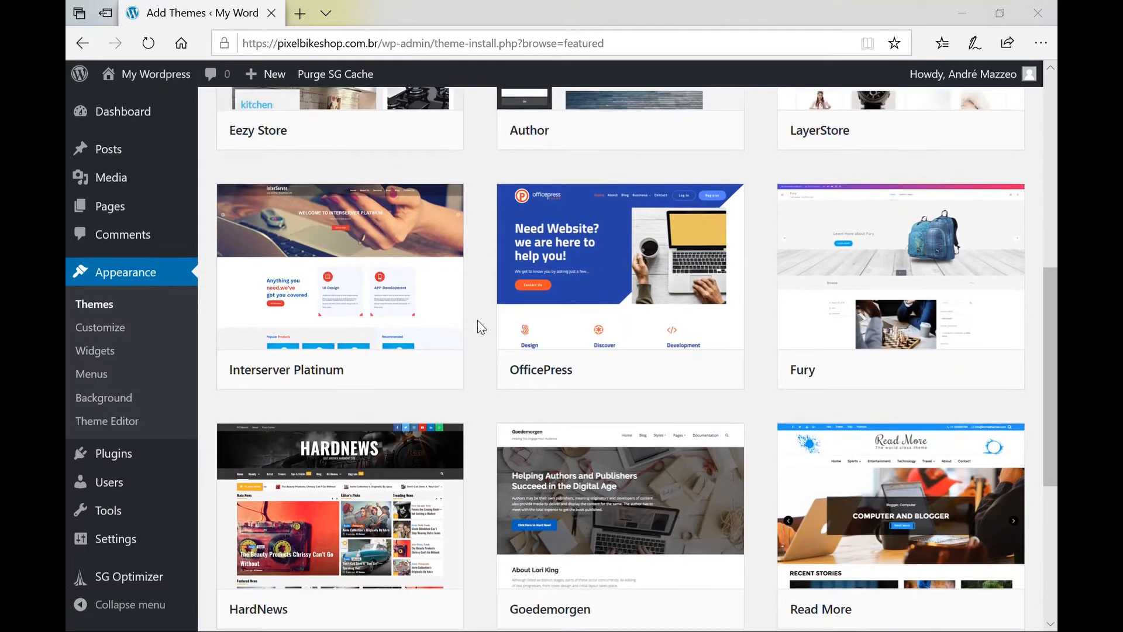
scroll(477, 320, "up", 3)
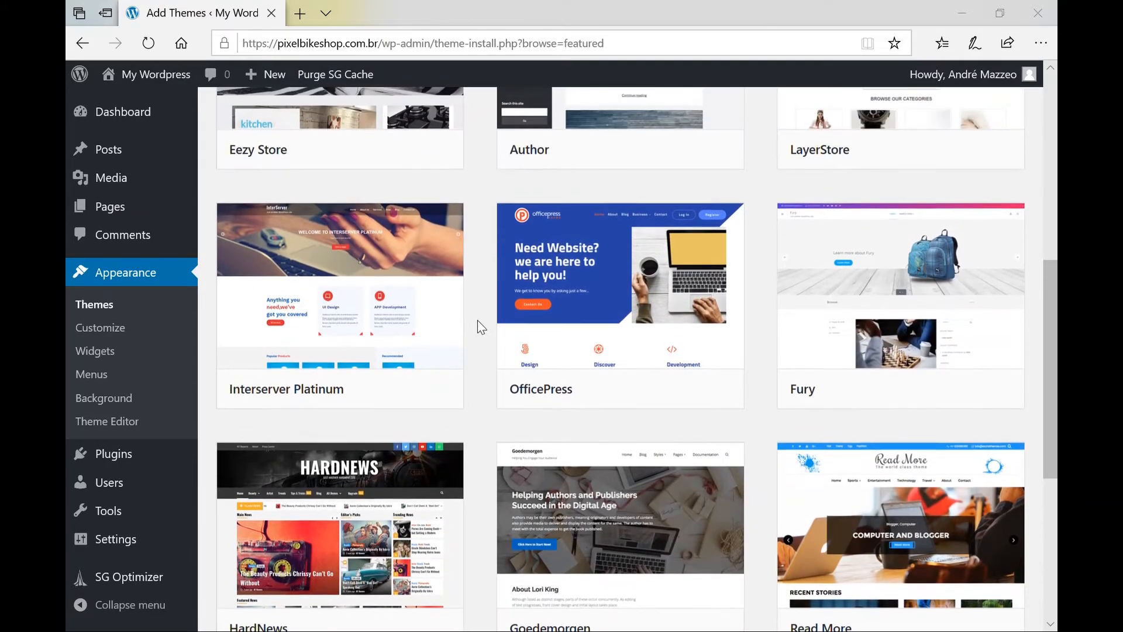
scroll(477, 321, "down", 6)
scroll(478, 321, "down", 2)
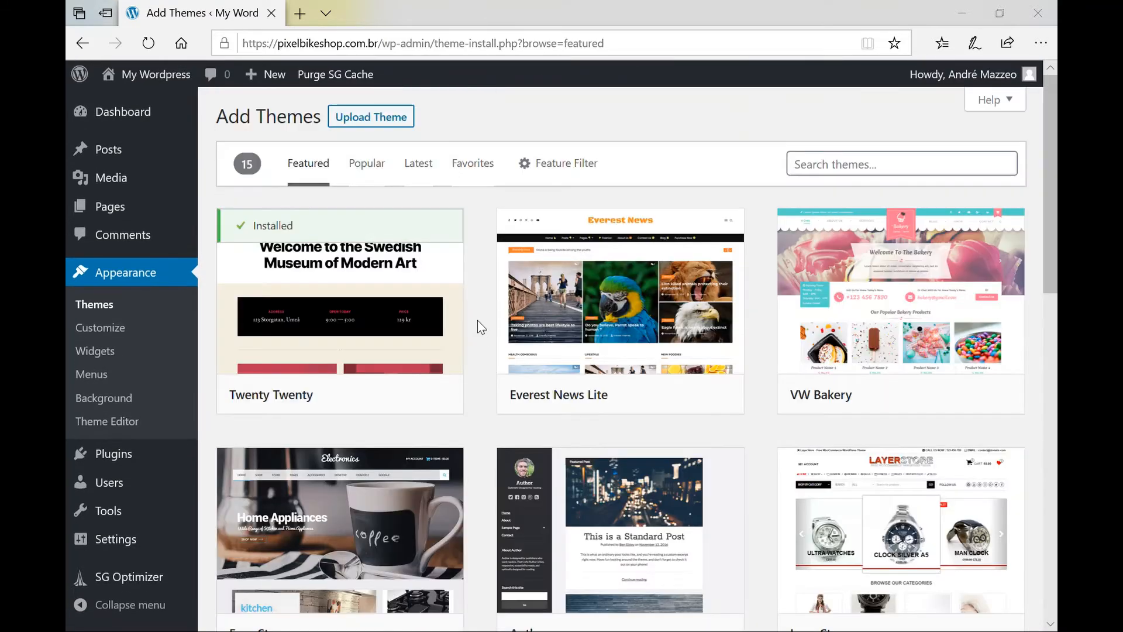
mouse_move(622, 240)
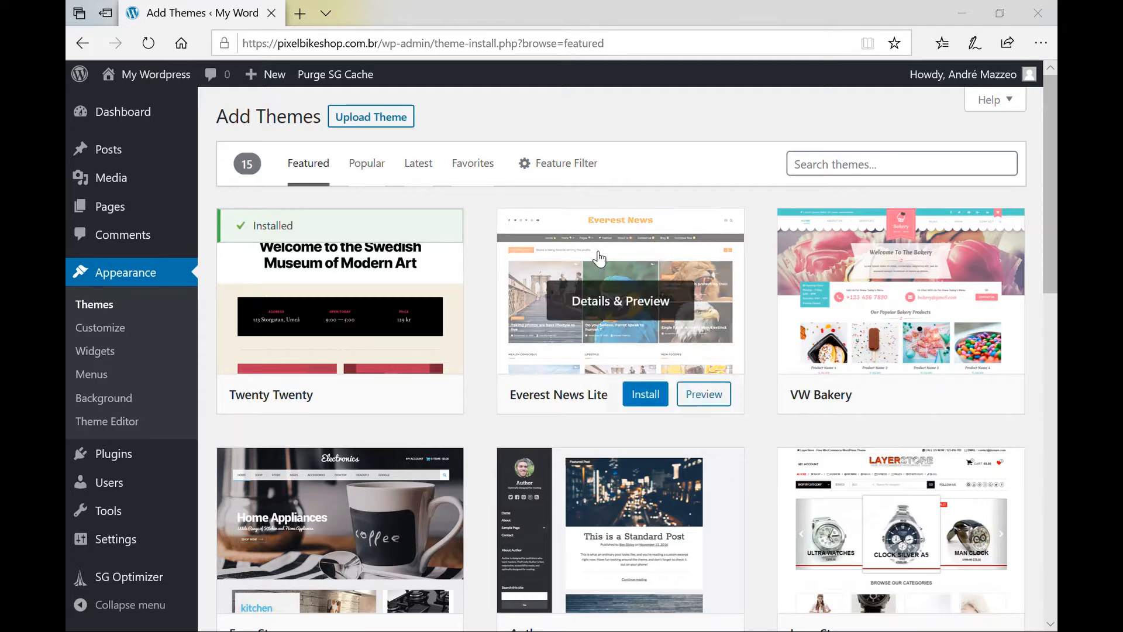
Search the theme catalogue for astra.
left_click(880, 172)
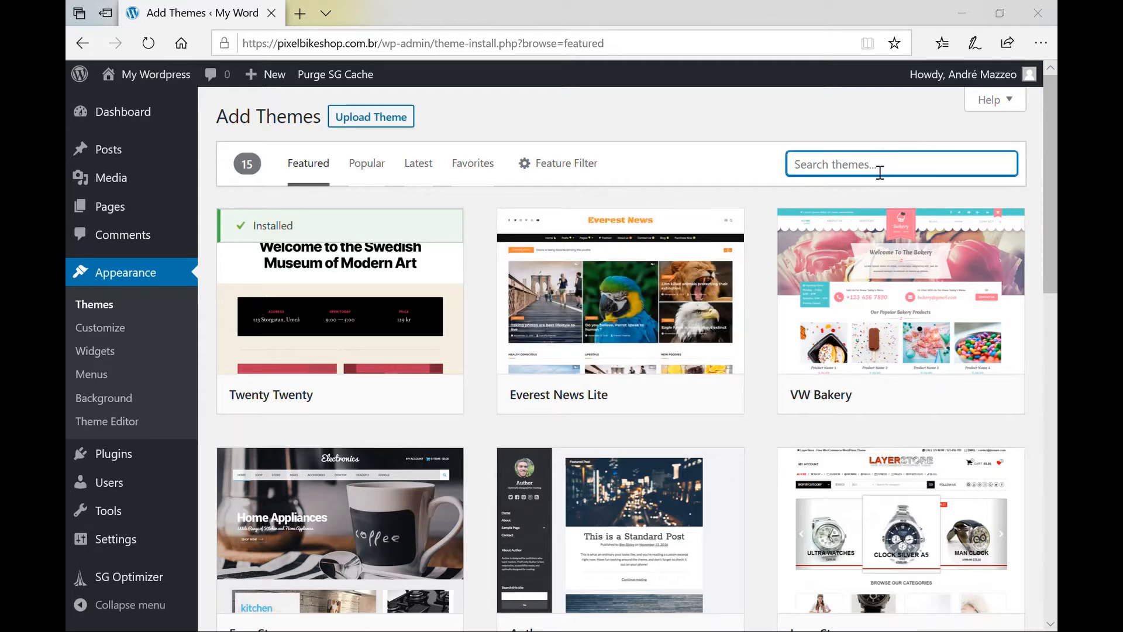
type("astra")
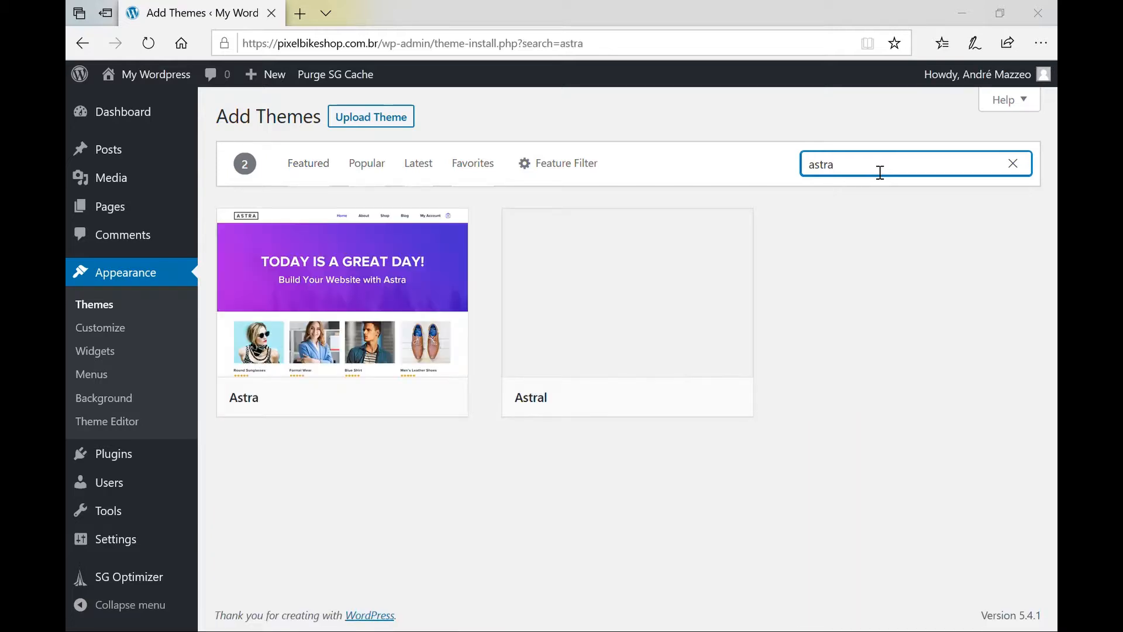
mouse_move(359, 275)
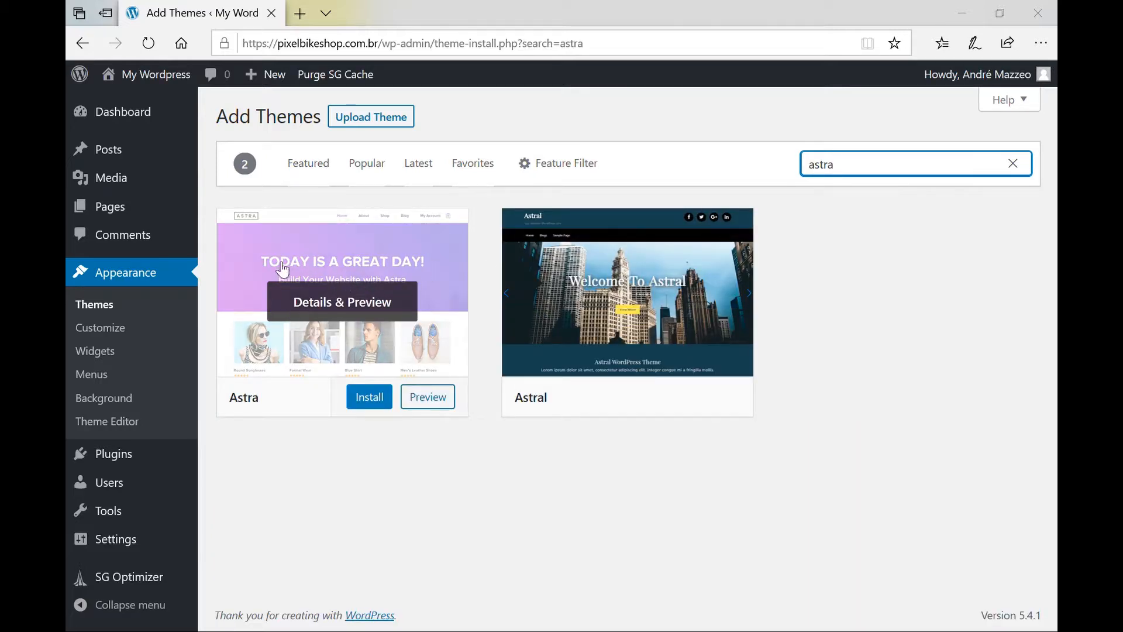
Search for oceanwp, then install and activate the OceanWP theme.
double_click(927, 174)
type("ocean")
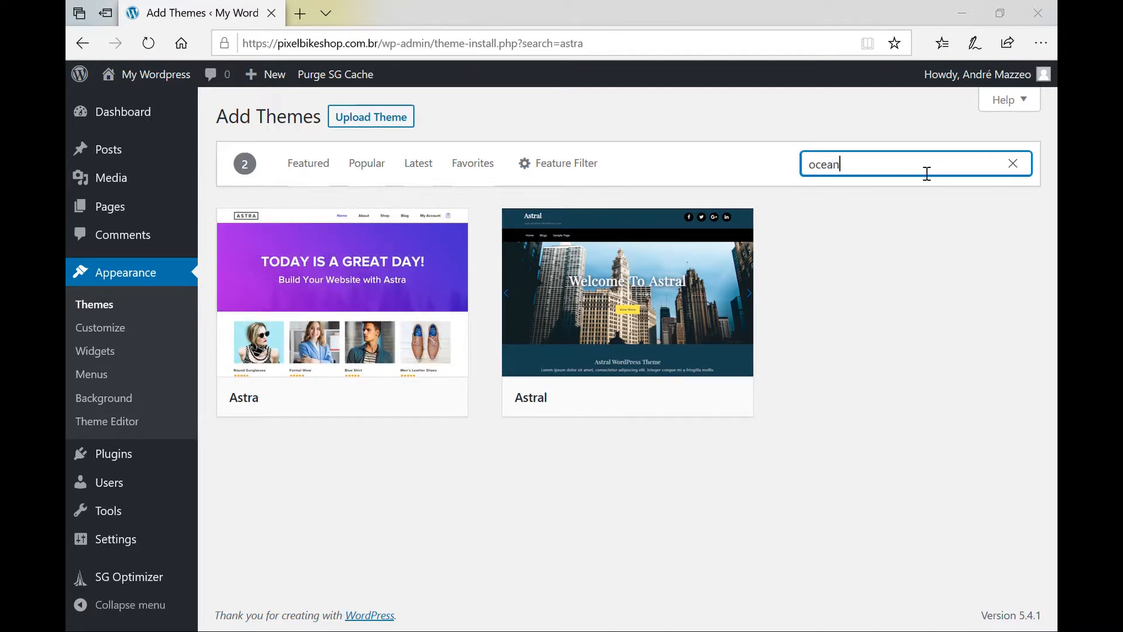
key("BackSpace")
type("wp")
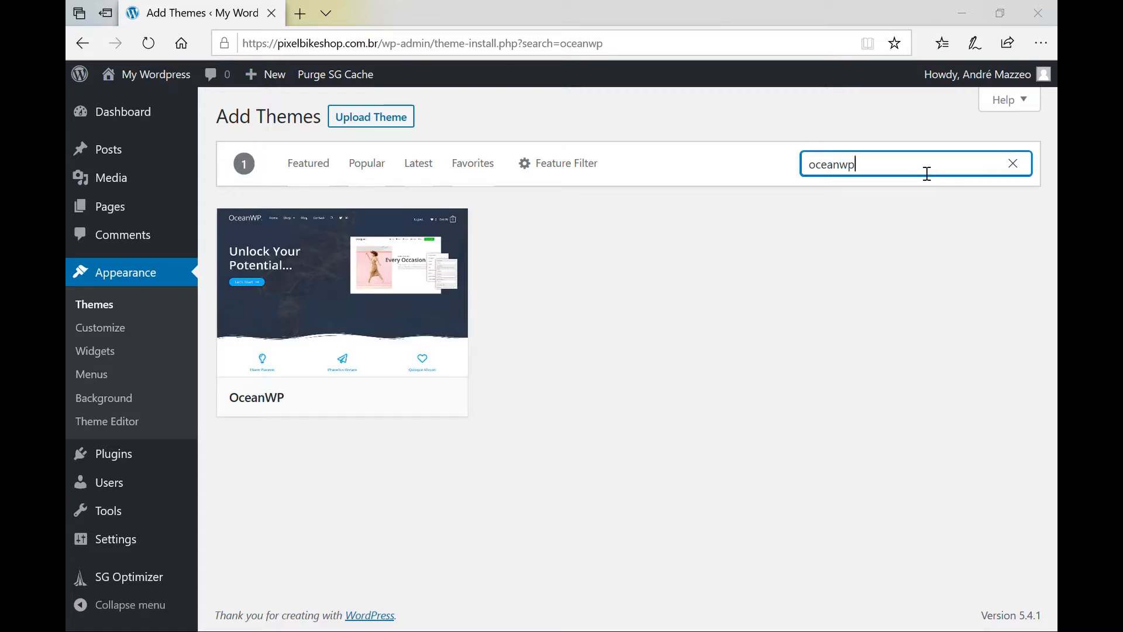
mouse_move(288, 281)
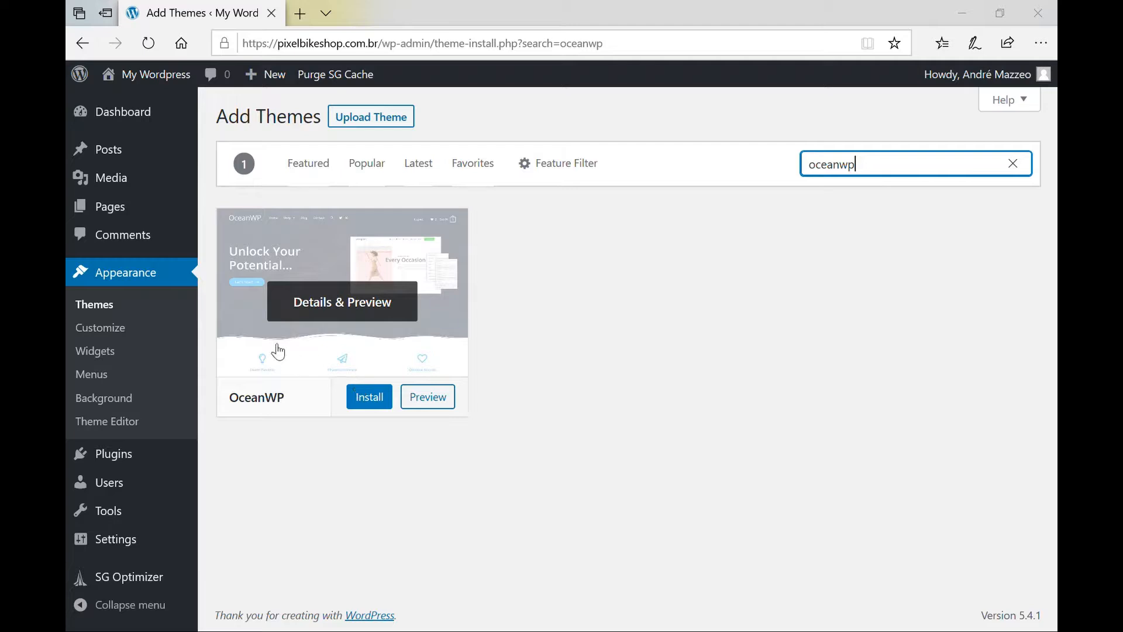
mouse_move(358, 308)
left_click(370, 397)
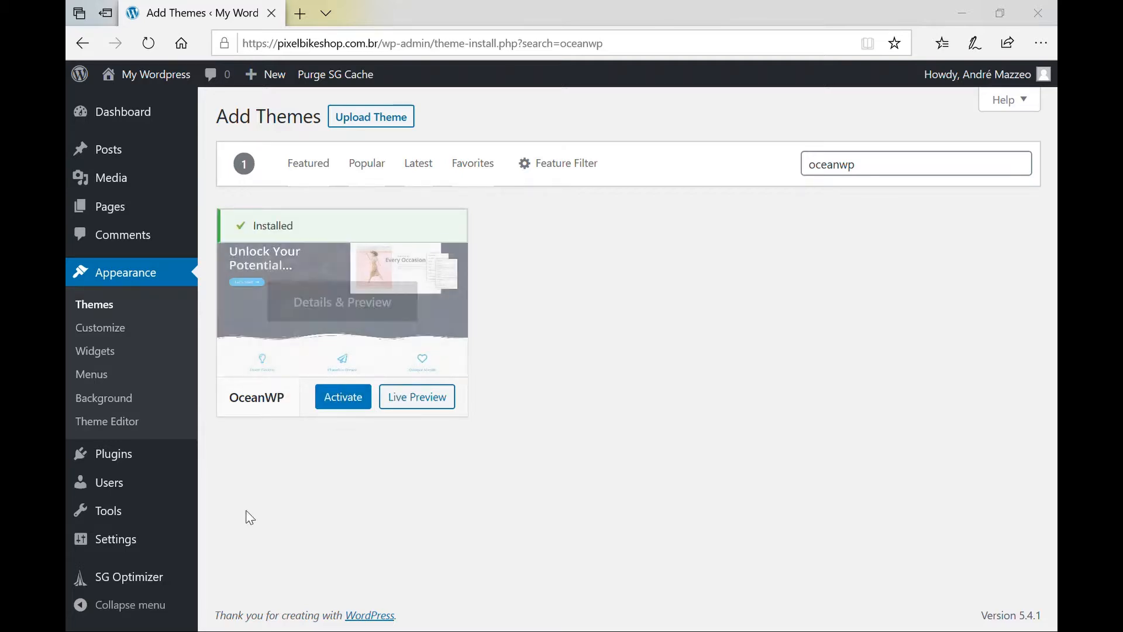
left_click(348, 403)
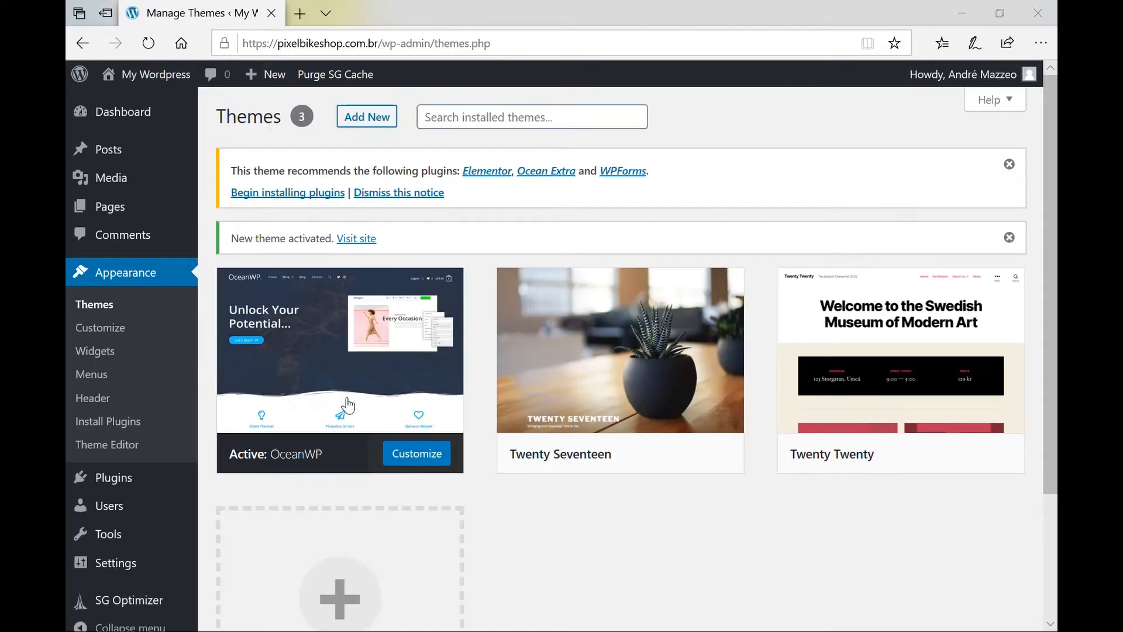
Visit the live site to check its OceanWP look, then go back to the Dashboard.
left_click(163, 90)
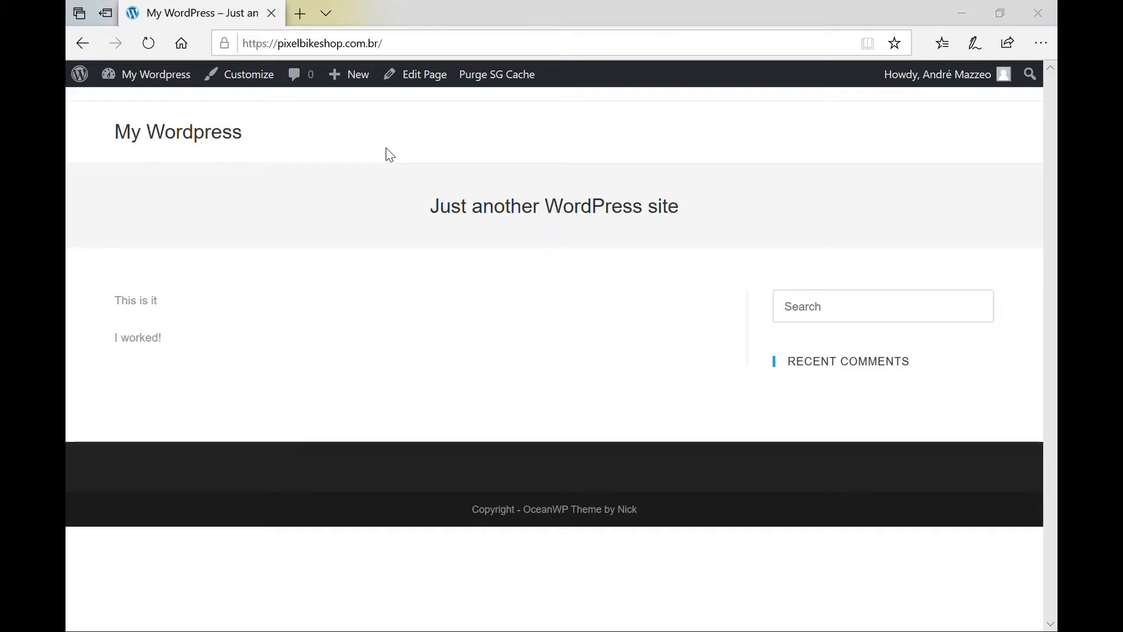
mouse_move(171, 80)
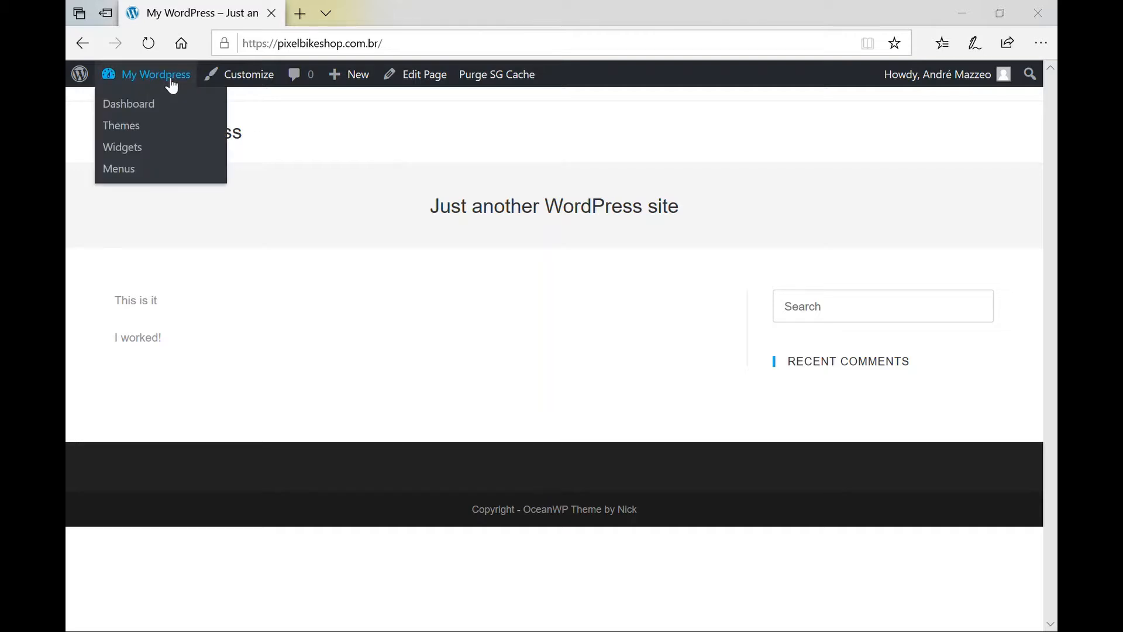
left_click(172, 79)
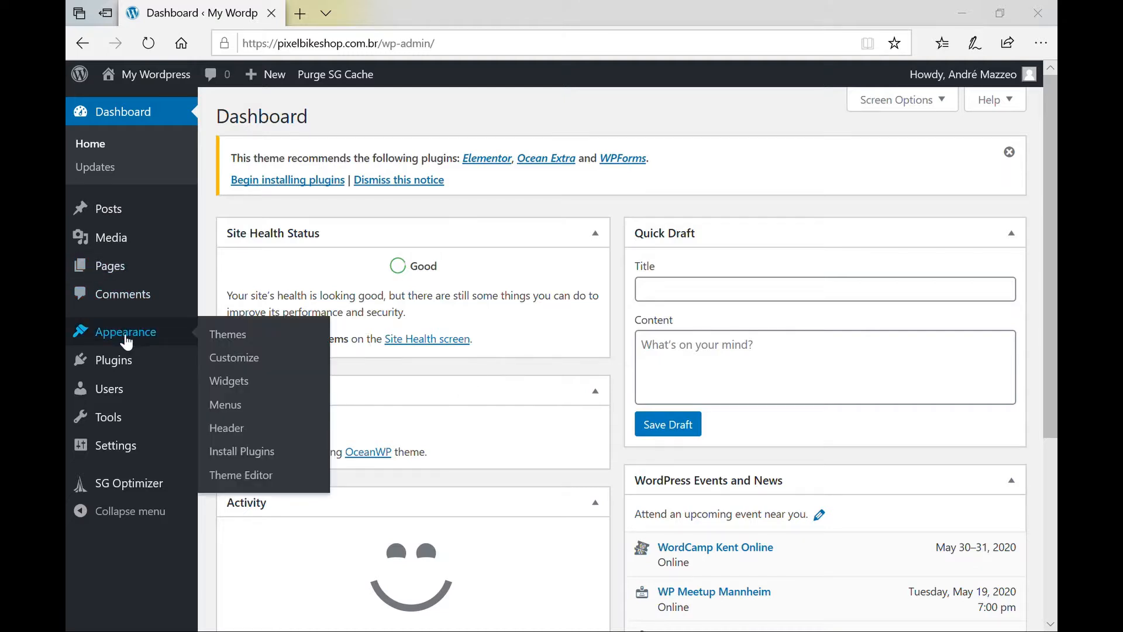
Open Plugins > Add New, browse featured plugins like Akismet and Jetpack, and focus the search box.
mouse_move(123, 364)
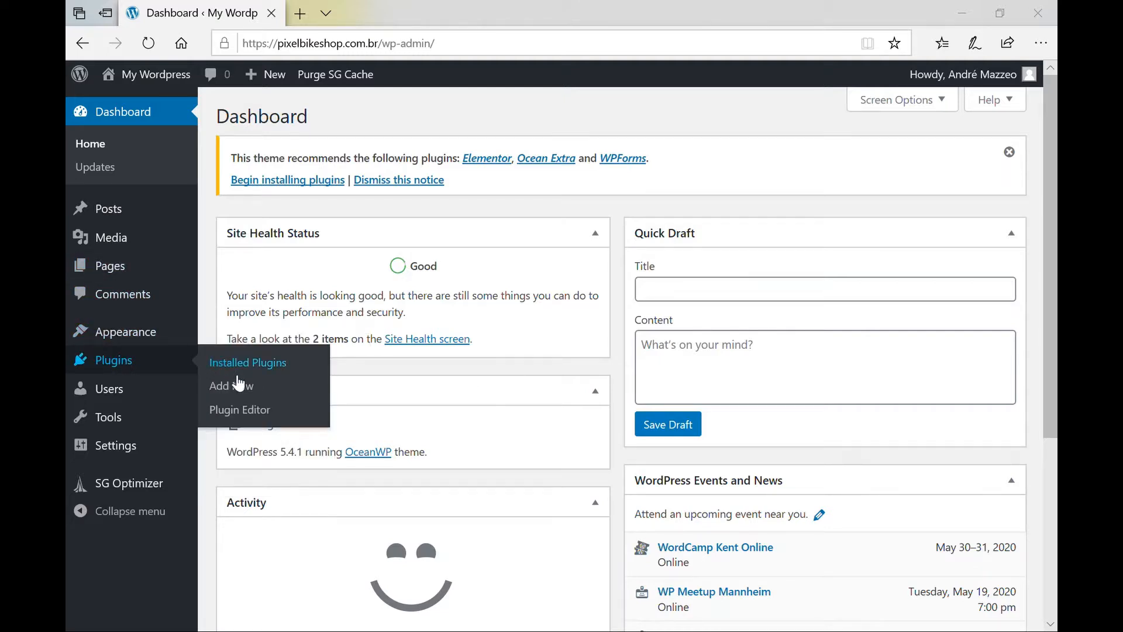
left_click(249, 387)
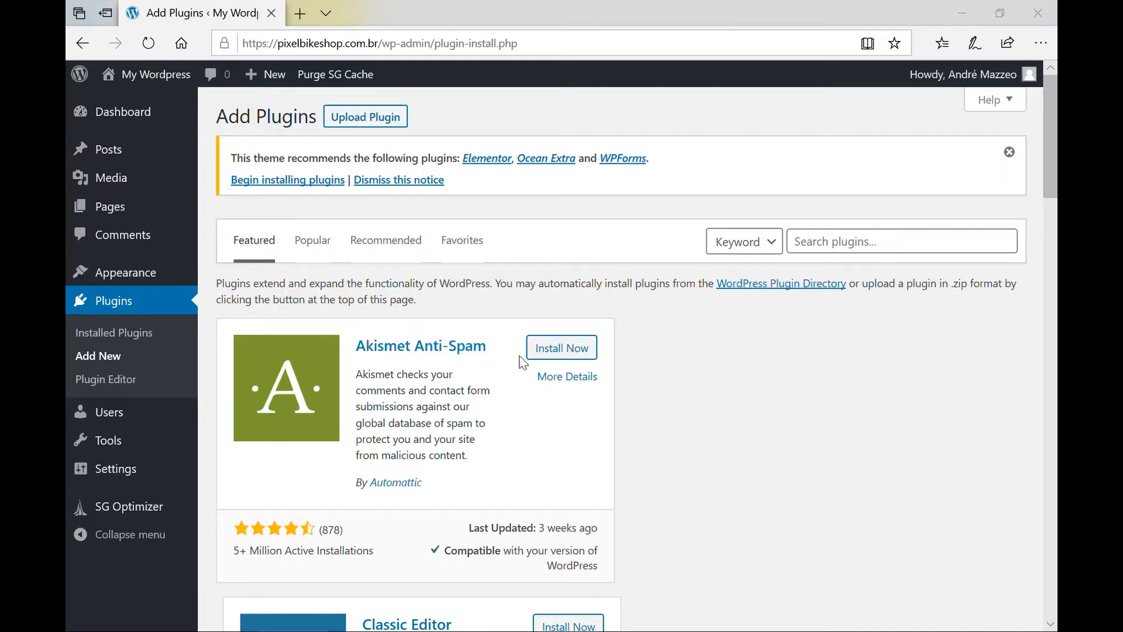
scroll(710, 421, "down", 12)
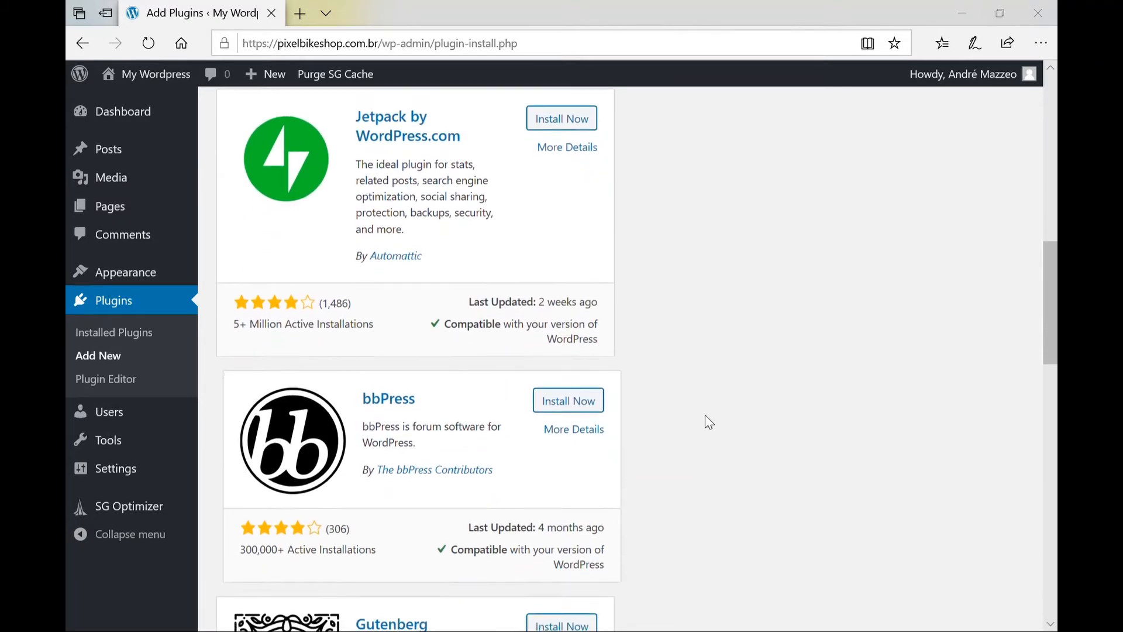
scroll(709, 421, "down", 10)
scroll(710, 421, "up", 20)
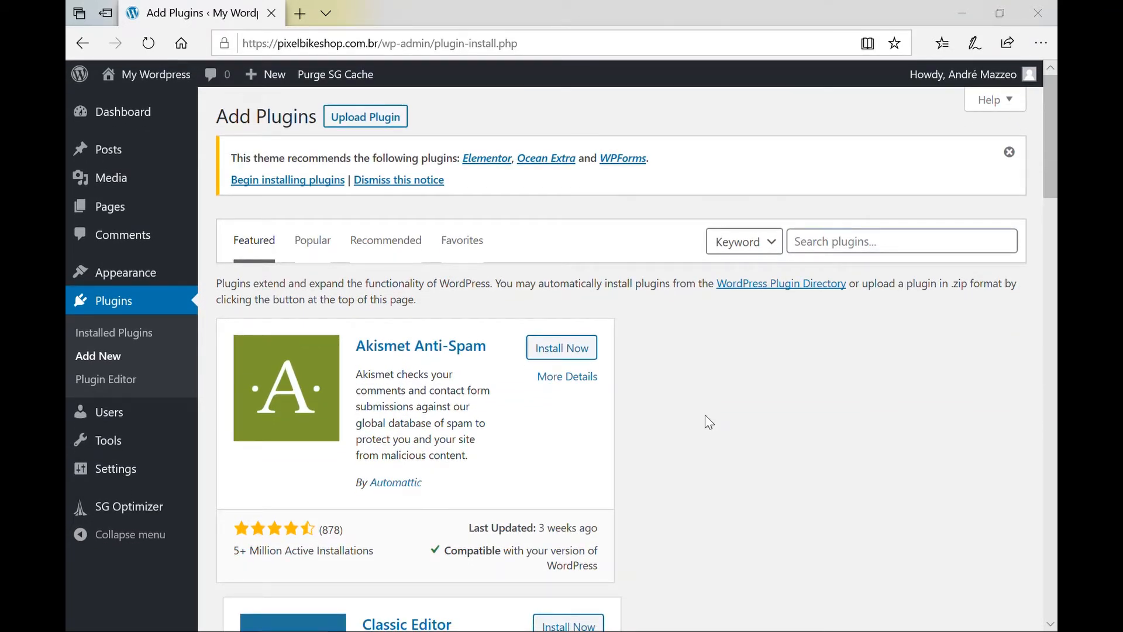
left_click(889, 244)
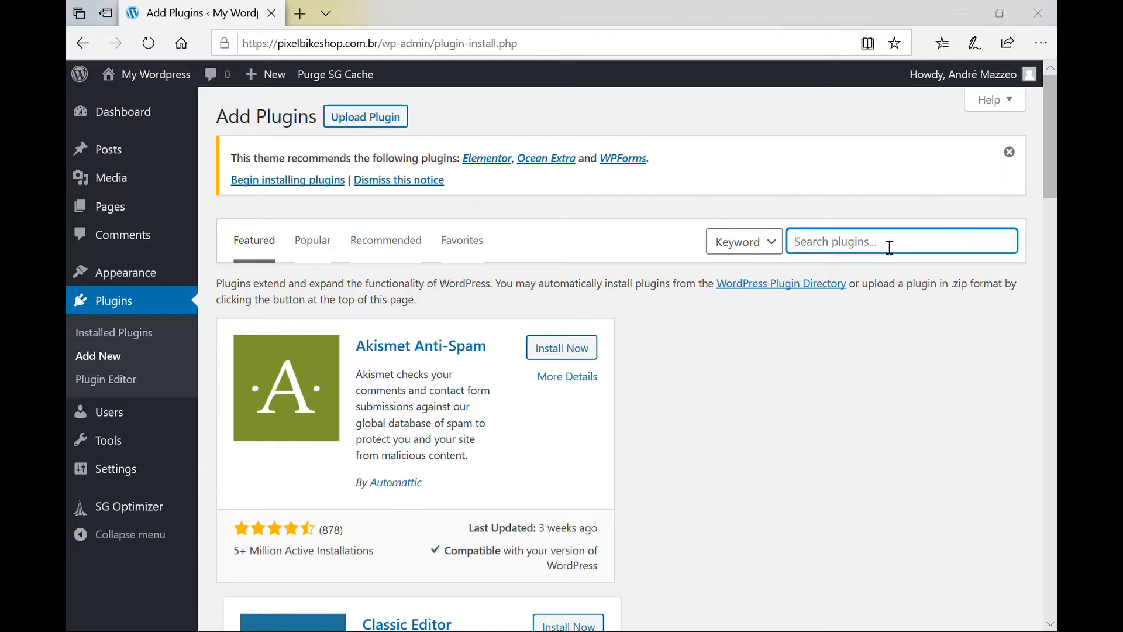
Search plugins for elementor, then replace it with brizy and scan the results.
type("elementor")
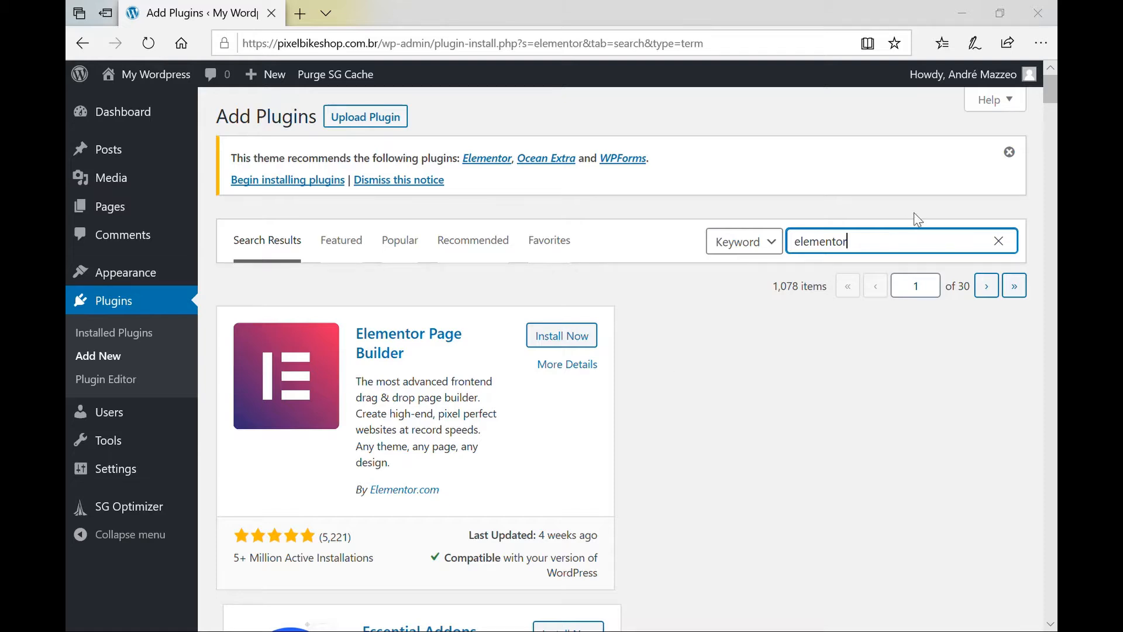
double_click(872, 250)
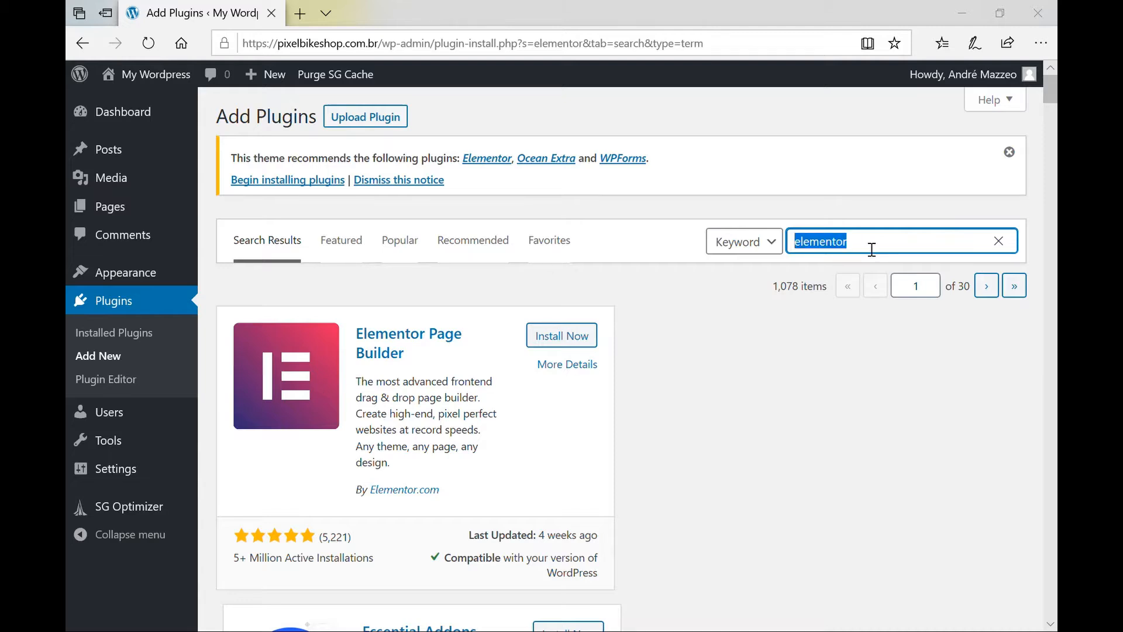
type("brizy")
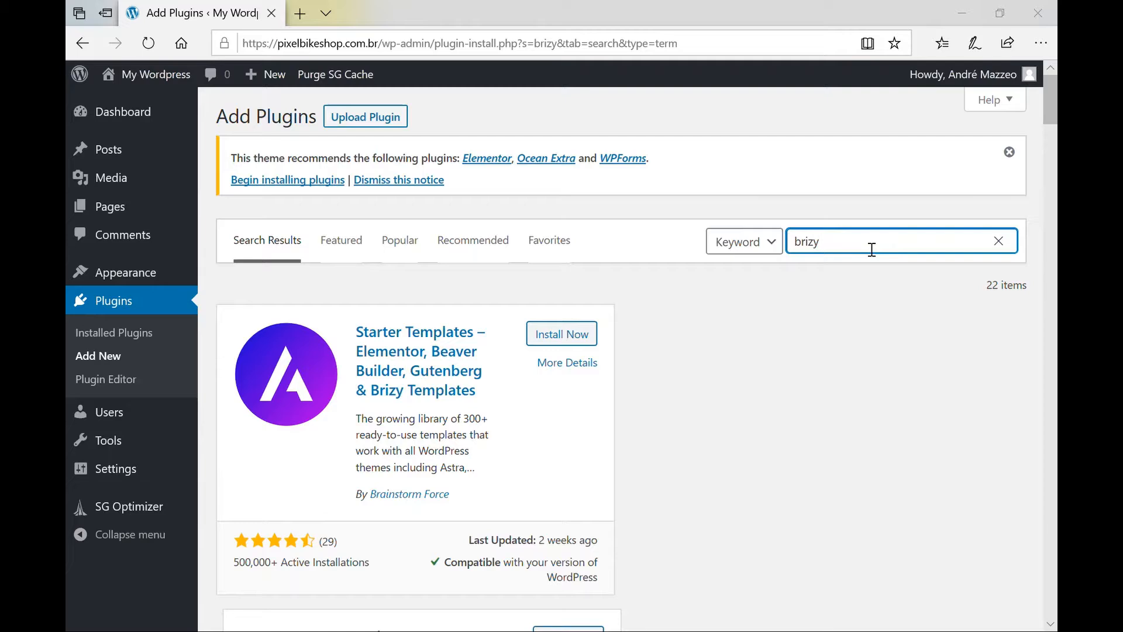
scroll(725, 377, "down", 2)
scroll(726, 377, "down", 5)
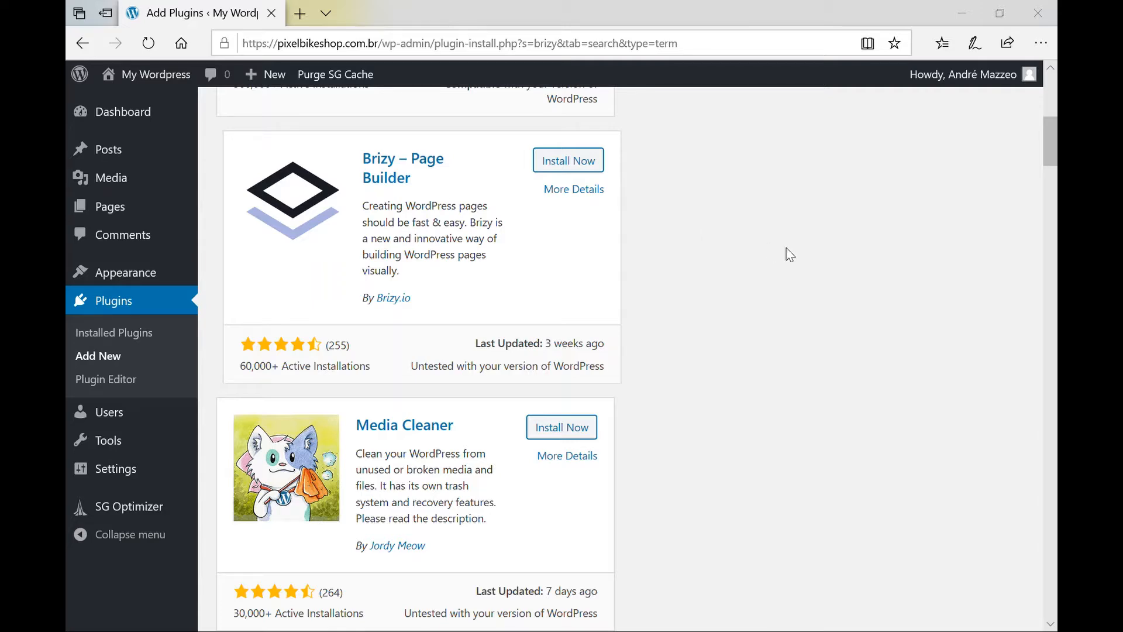
scroll(790, 254, "up", 8)
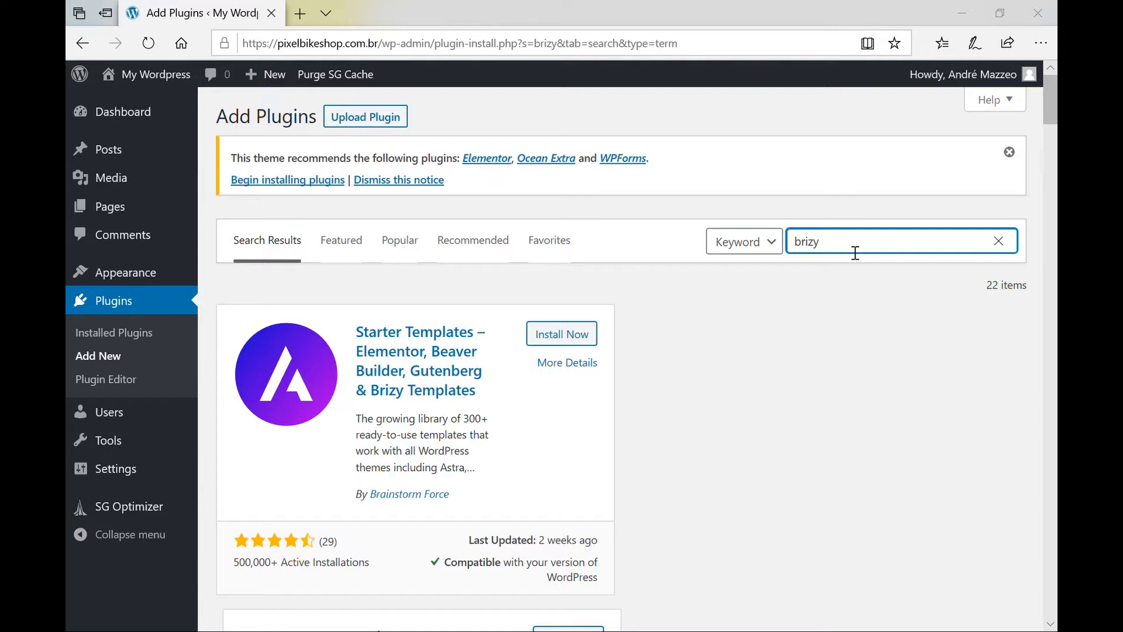
Briefly search beaver, then return to brizy and scroll down to Brizy – Page Builder.
double_click(856, 253)
type("beaver")
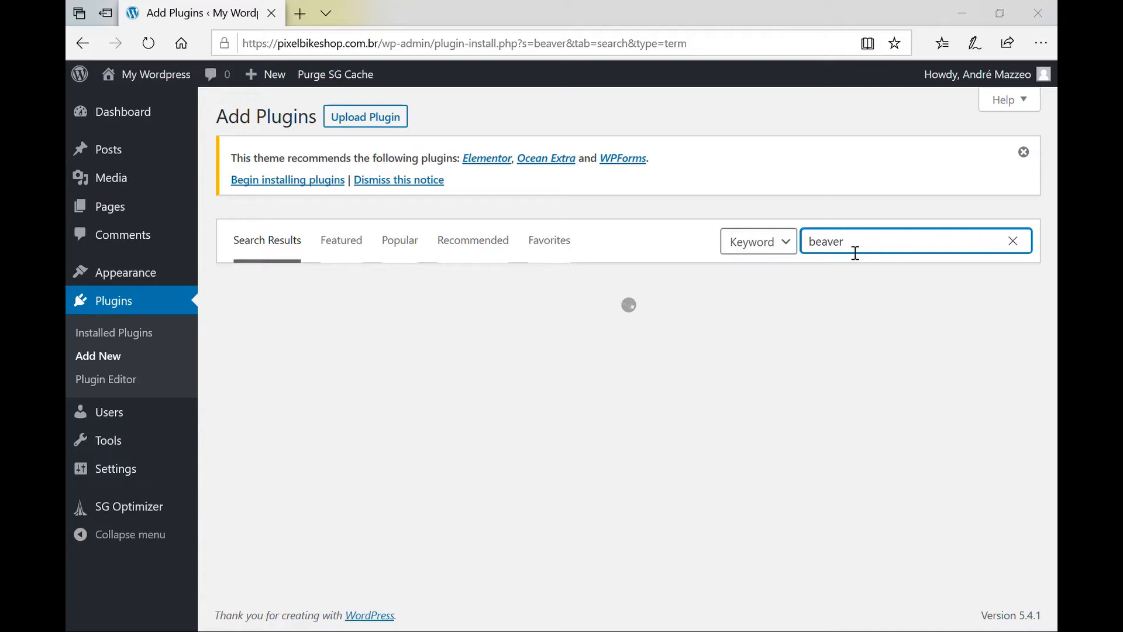
scroll(776, 344, "down", 2)
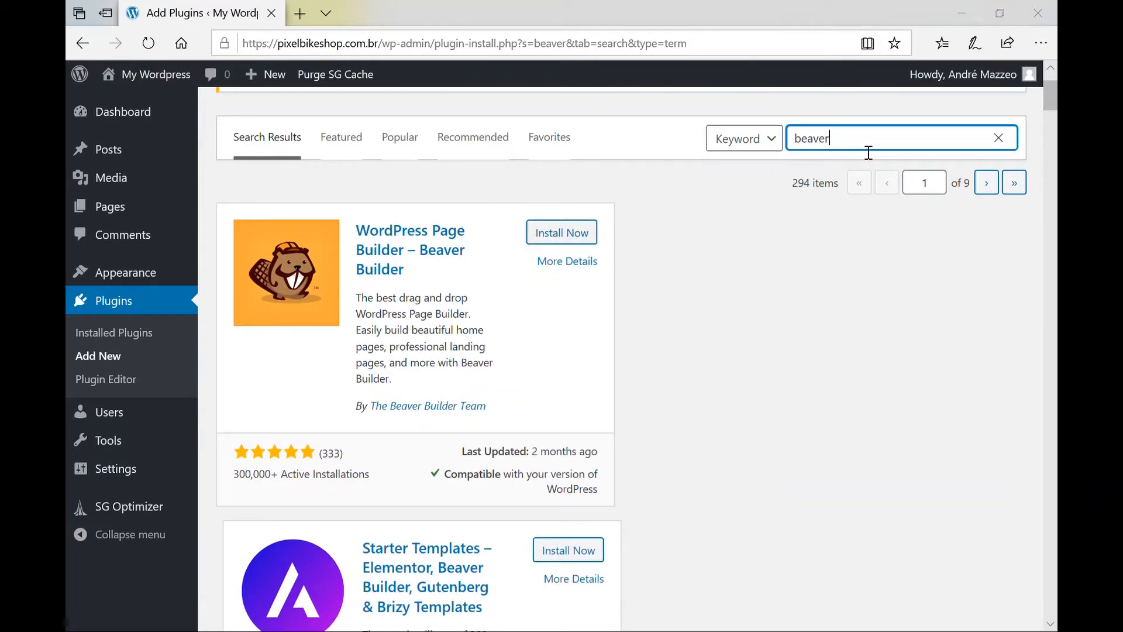
key("ctrl+a")
key("BackSpace")
type("brizy")
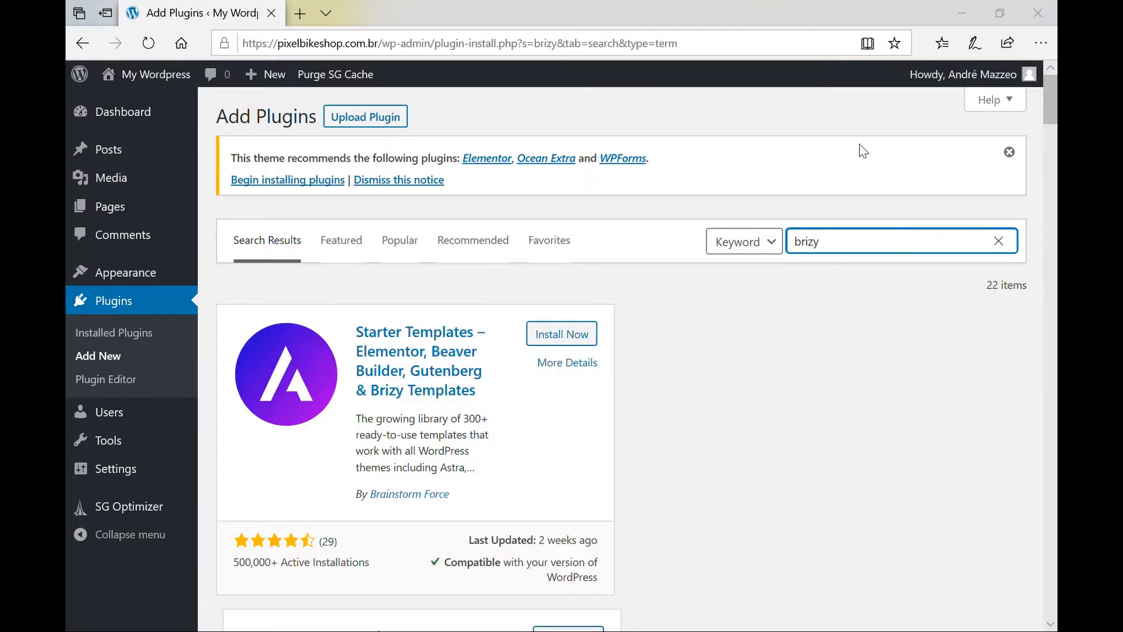
scroll(799, 405, "down", 5)
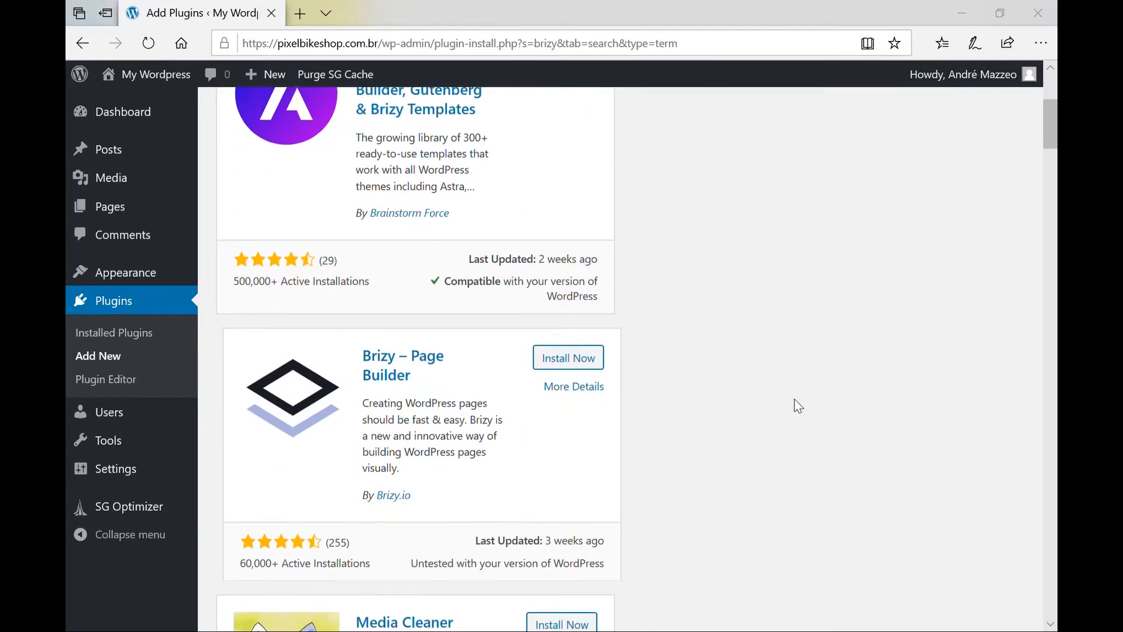
scroll(799, 406, "down", 2)
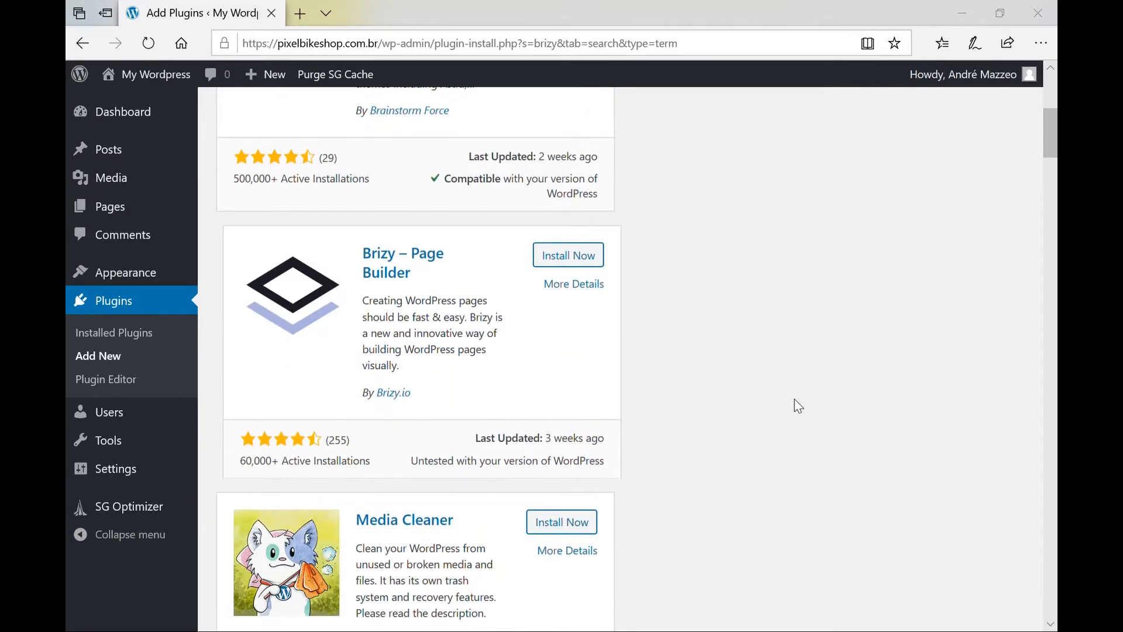
Install and activate Brizy, confirm it under Installed Plugins, then open the site's front page.
left_click(581, 262)
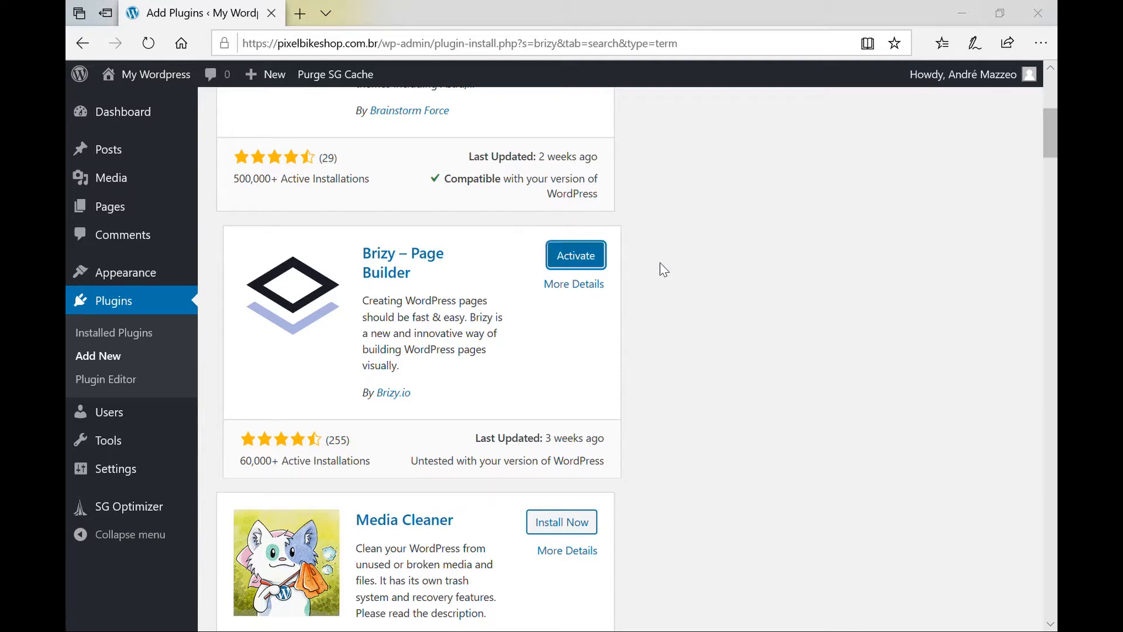
left_click(593, 260)
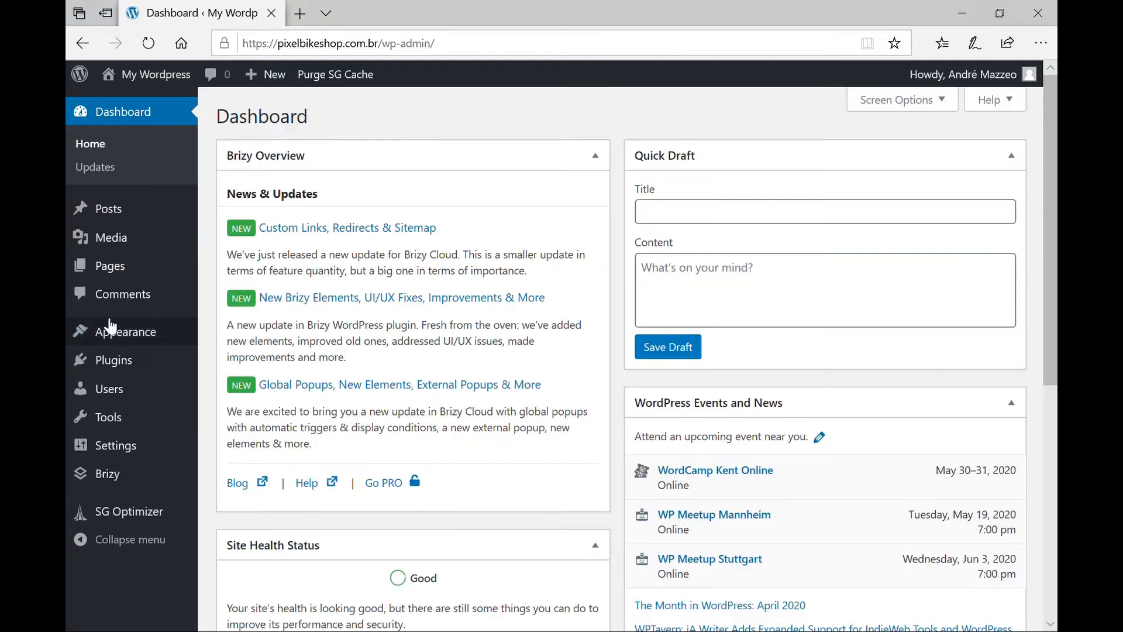
mouse_move(118, 366)
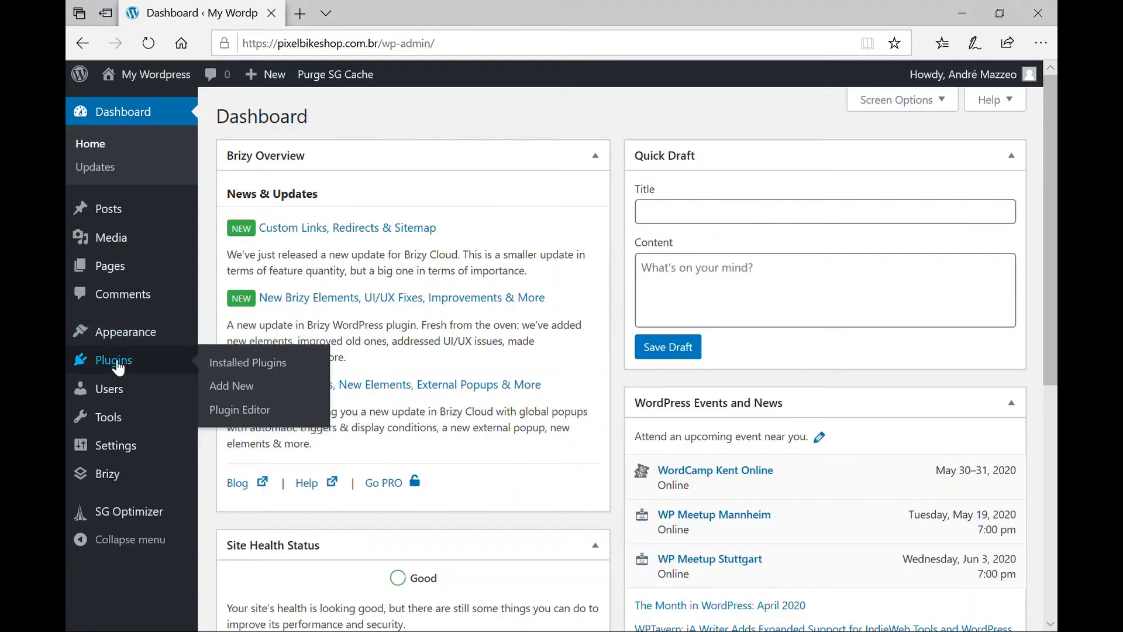
left_click(238, 370)
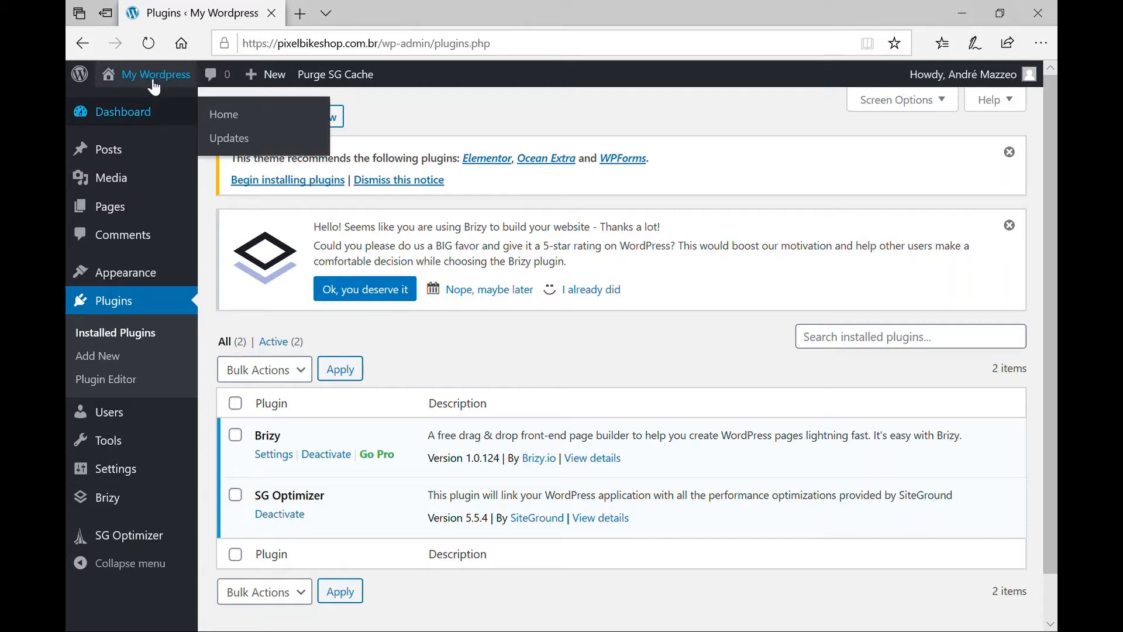
mouse_move(154, 84)
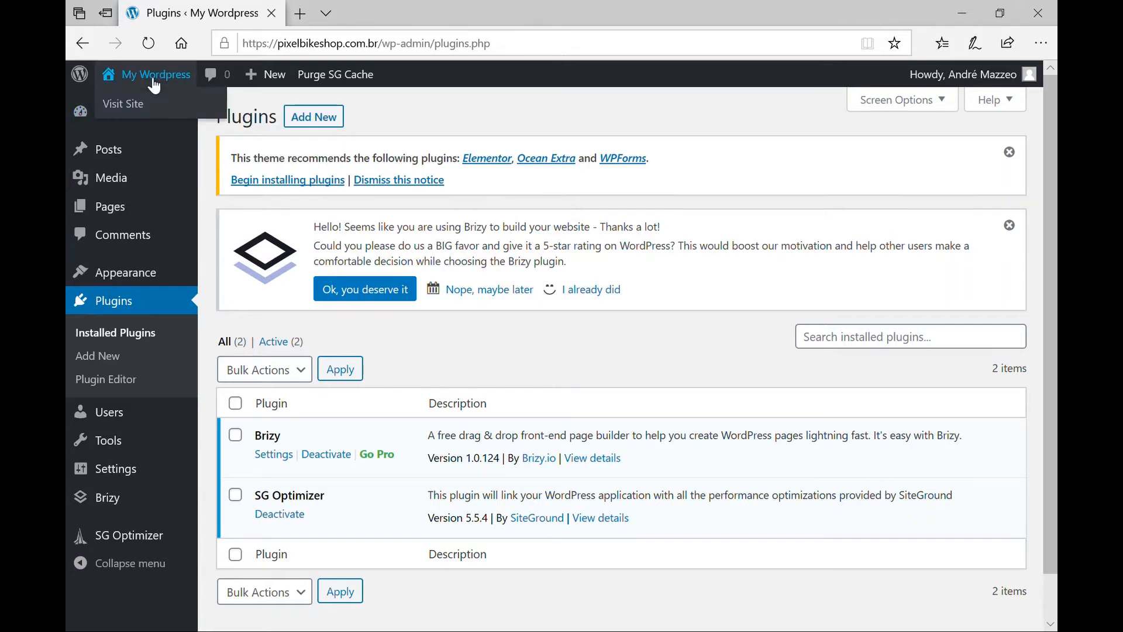
left_click(154, 84)
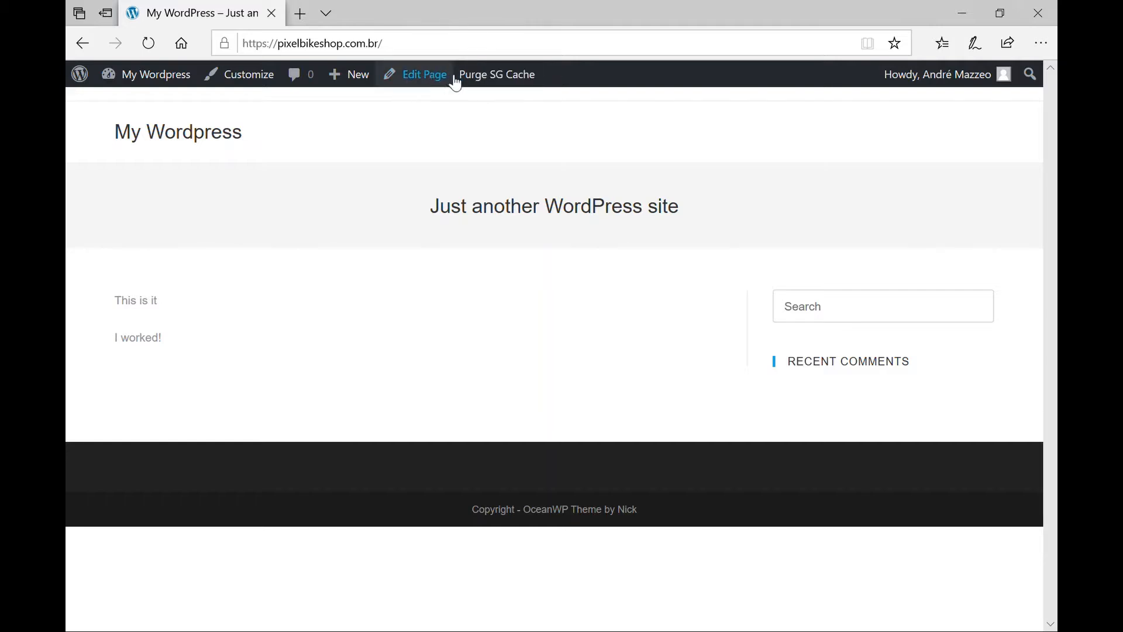
Open the home page's Edit Page screen from the admin bar.
left_click(429, 80)
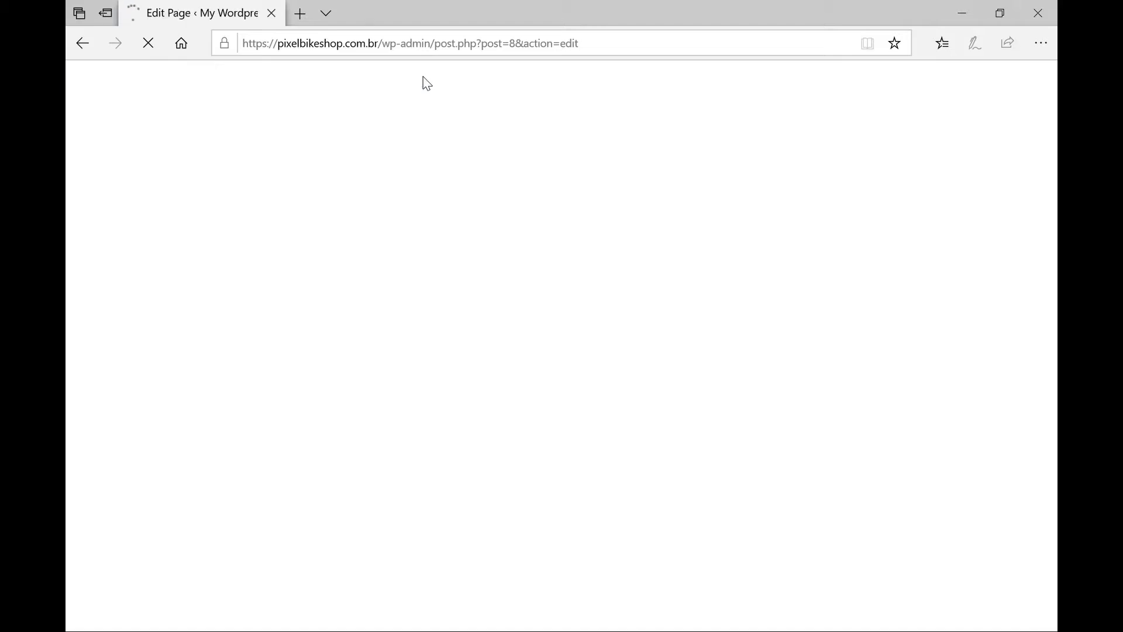
Click into the Home title once the editor shows 'This is it' and 'I worked!'.
left_click(286, 198)
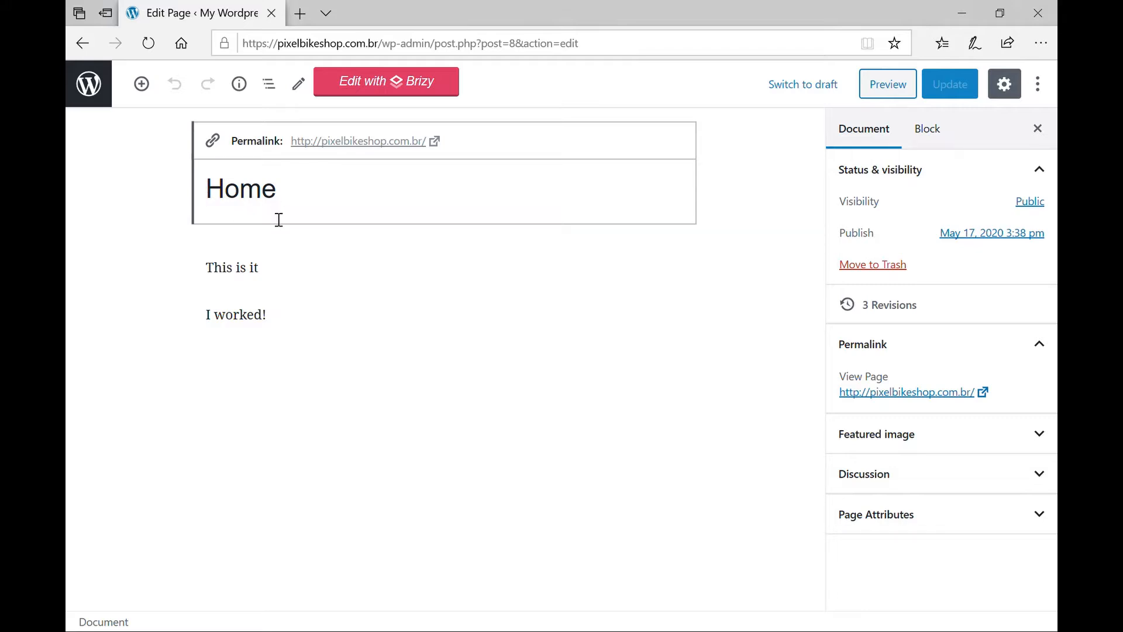
Open the Home page with Brizy and scroll through the Add Elements panel.
left_click(414, 91)
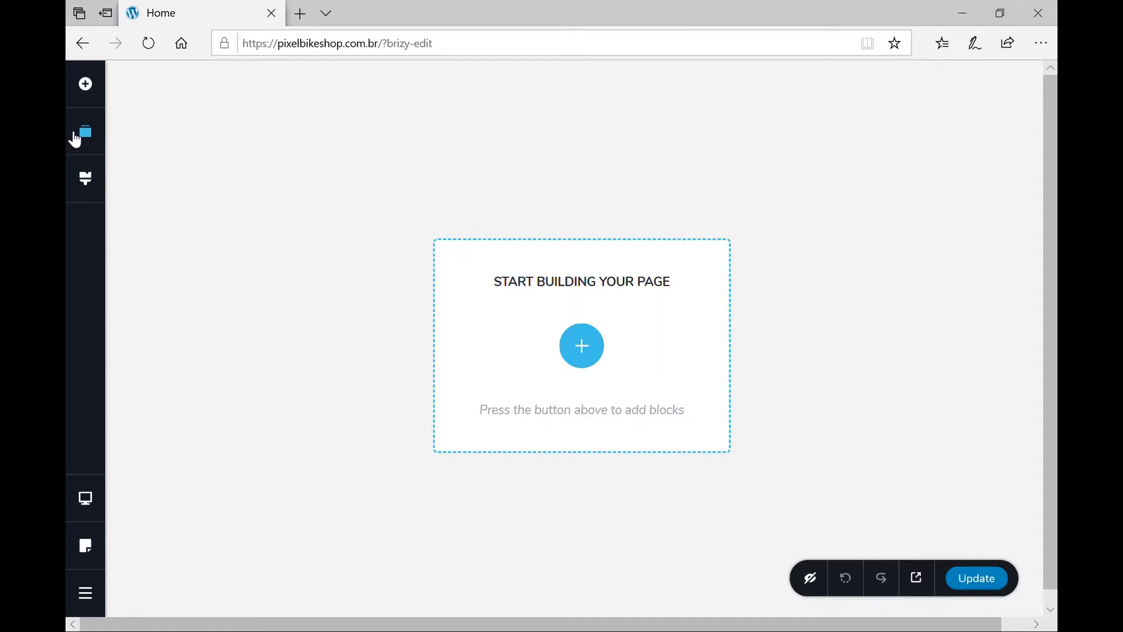
left_click(88, 88)
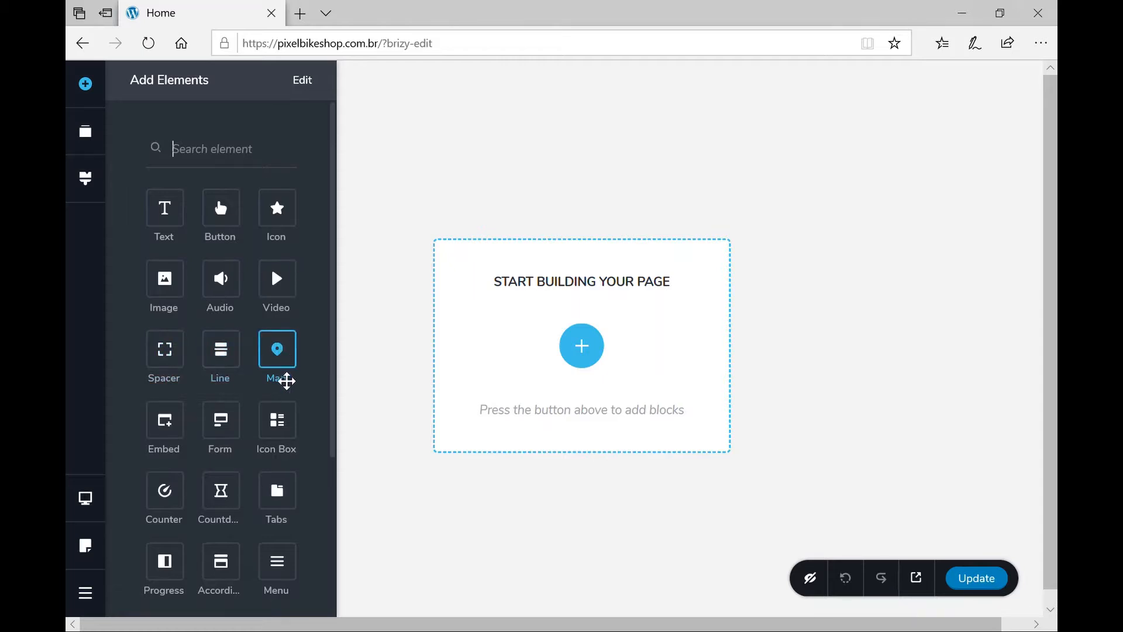
scroll(231, 403, "down", 3)
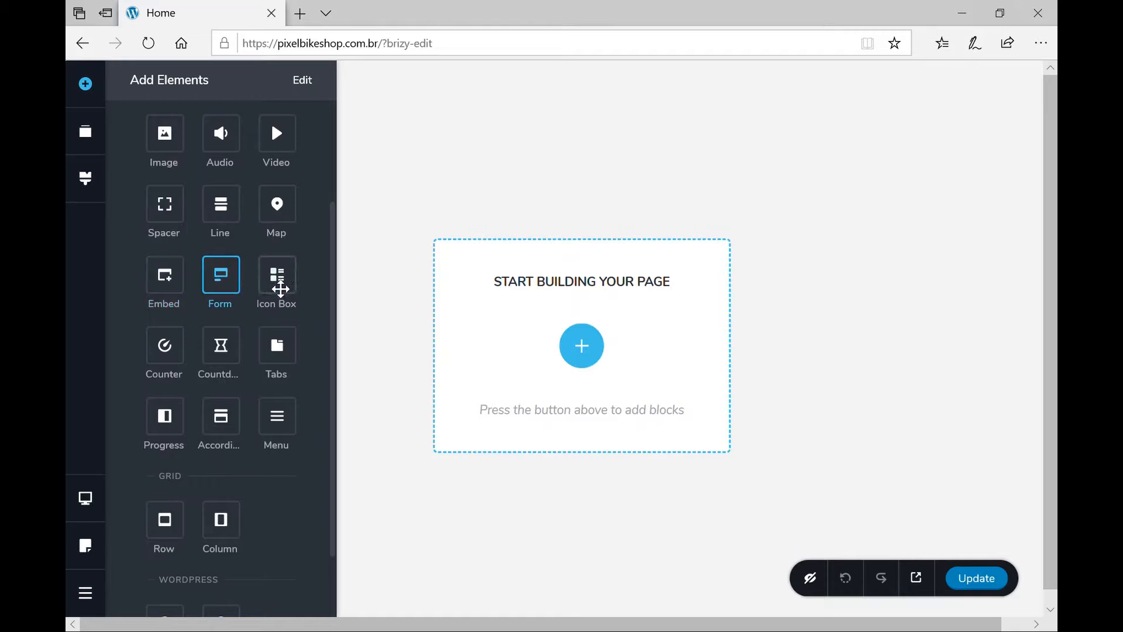
scroll(211, 424, "down", 2)
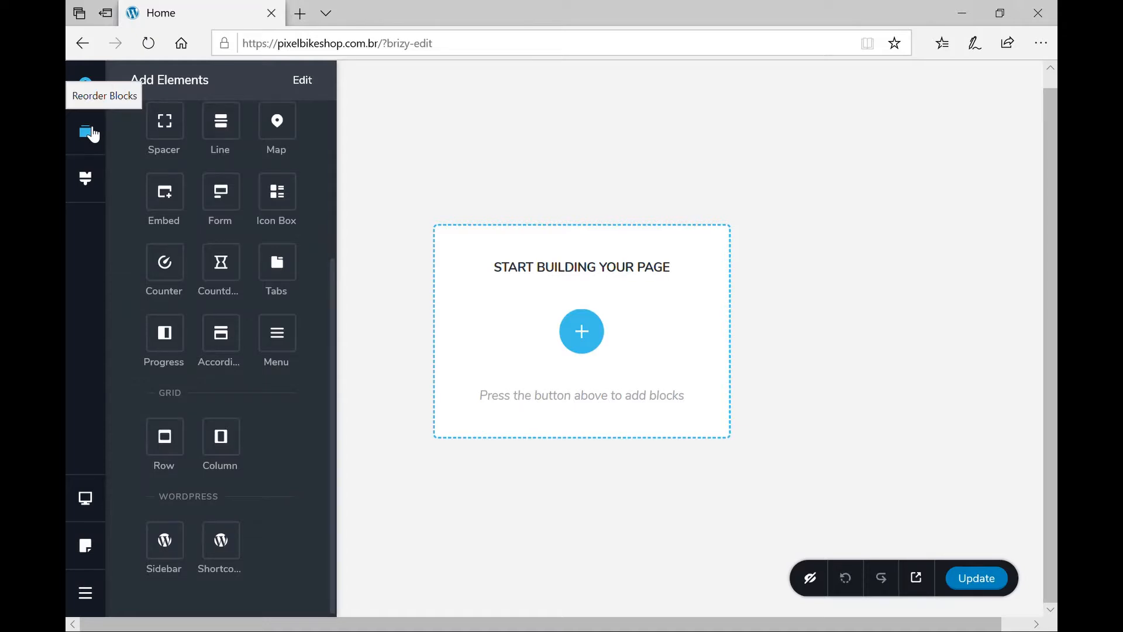
Look through Brizy's global Styling options panel.
left_click(88, 181)
scroll(234, 349, "down", 2)
scroll(234, 351, "down", 5)
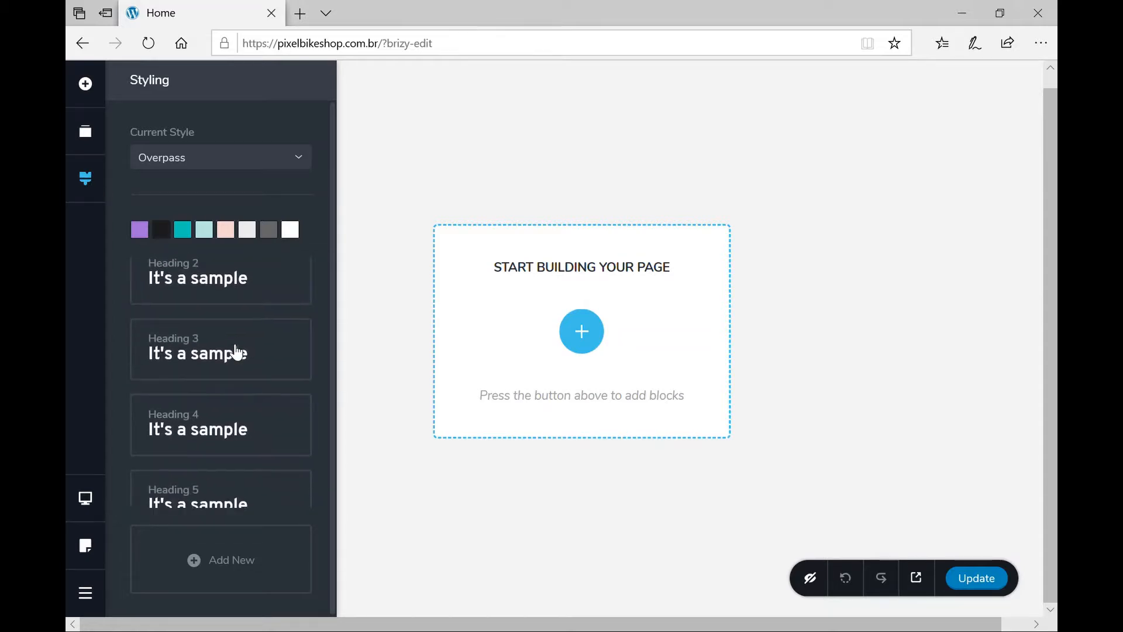
scroll(225, 362, "up", 6)
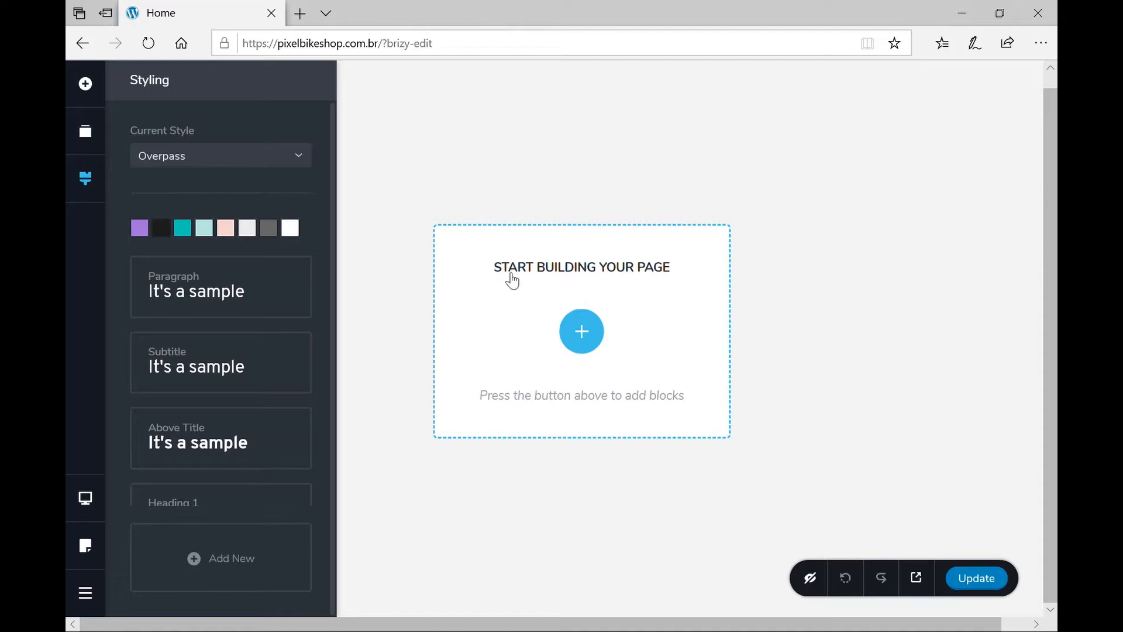
Check the device preview choices and the general options menu, then close them to the canvas.
left_click(86, 499)
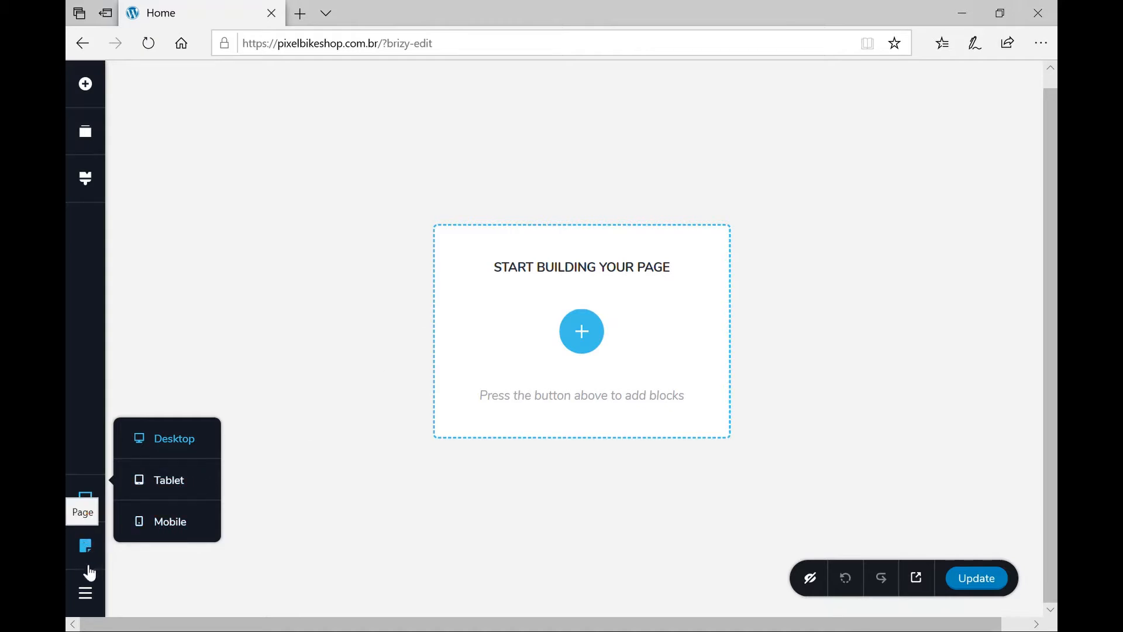
left_click(92, 597)
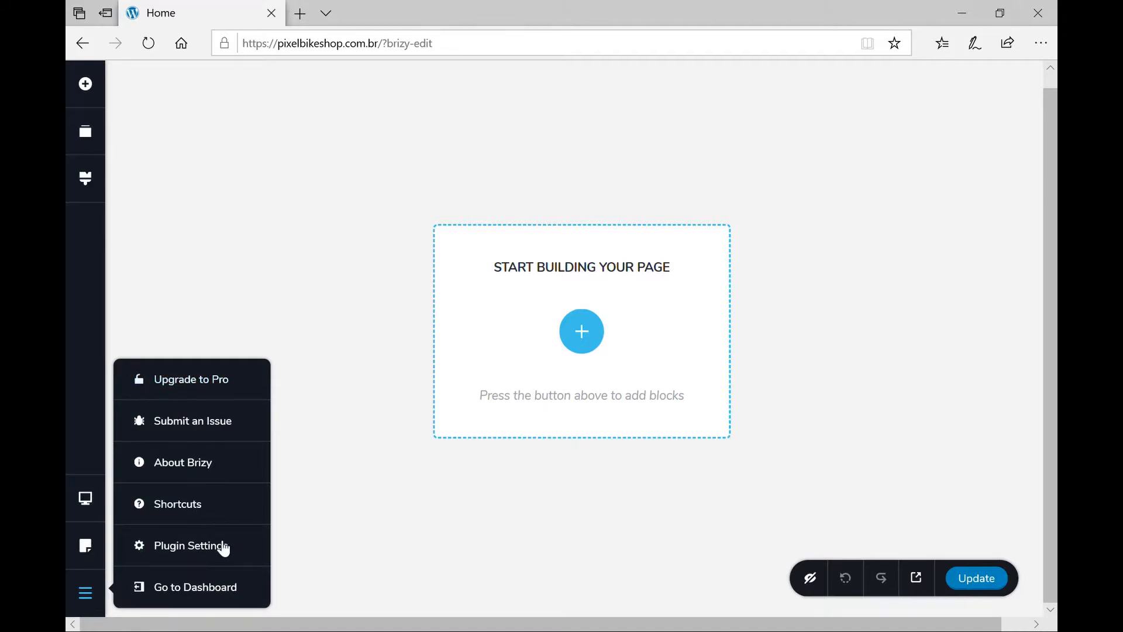
left_click(398, 532)
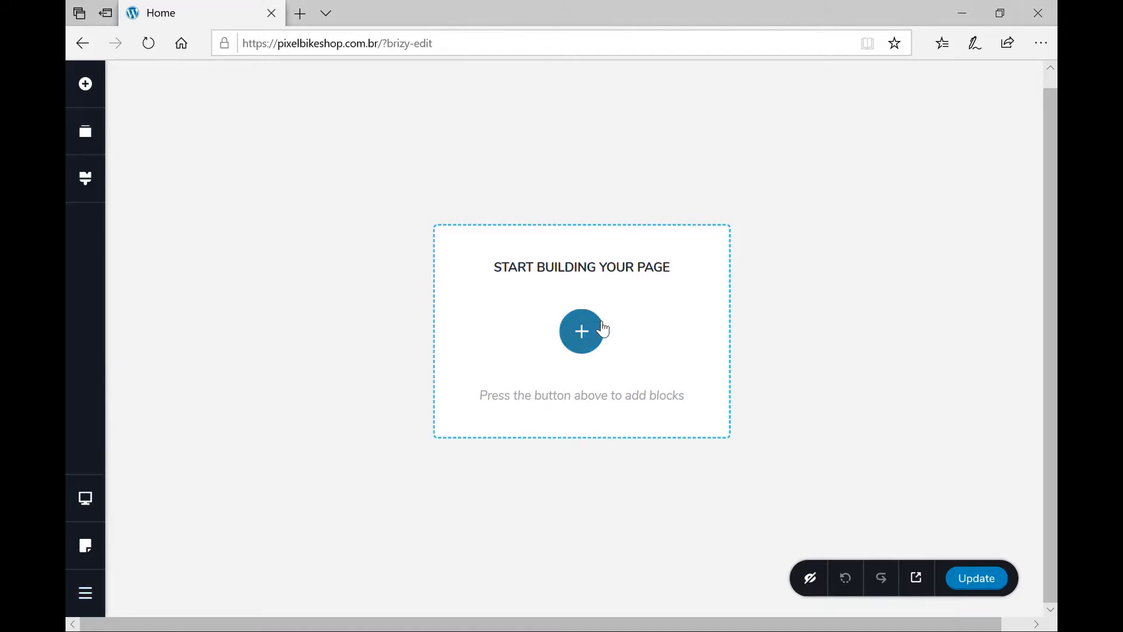
left_click(582, 339)
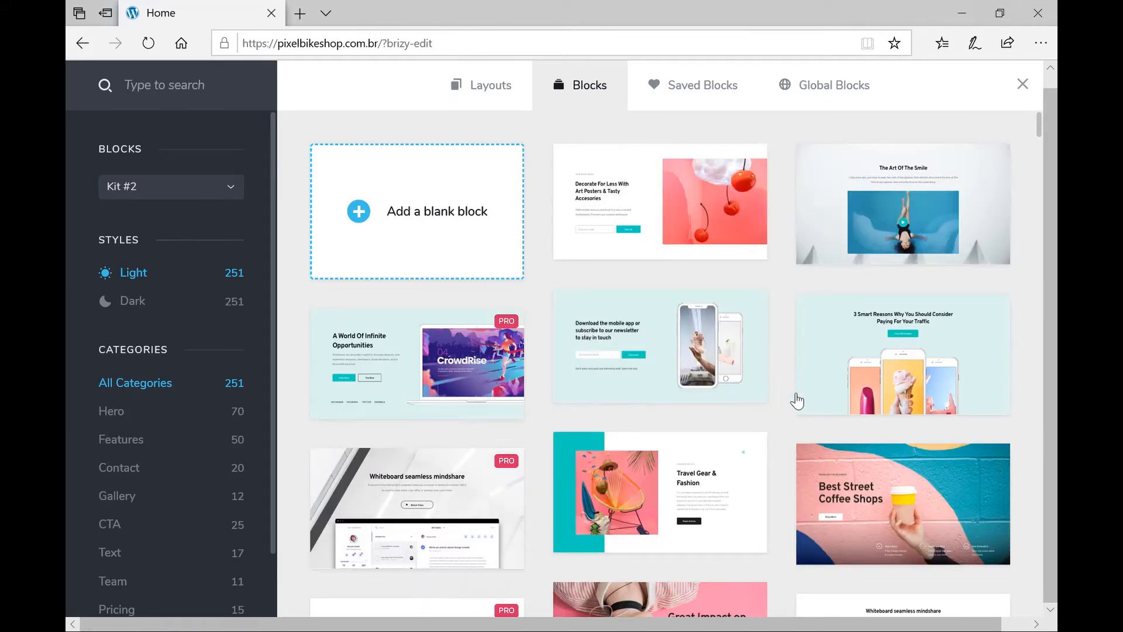
scroll(792, 392, "down", 3)
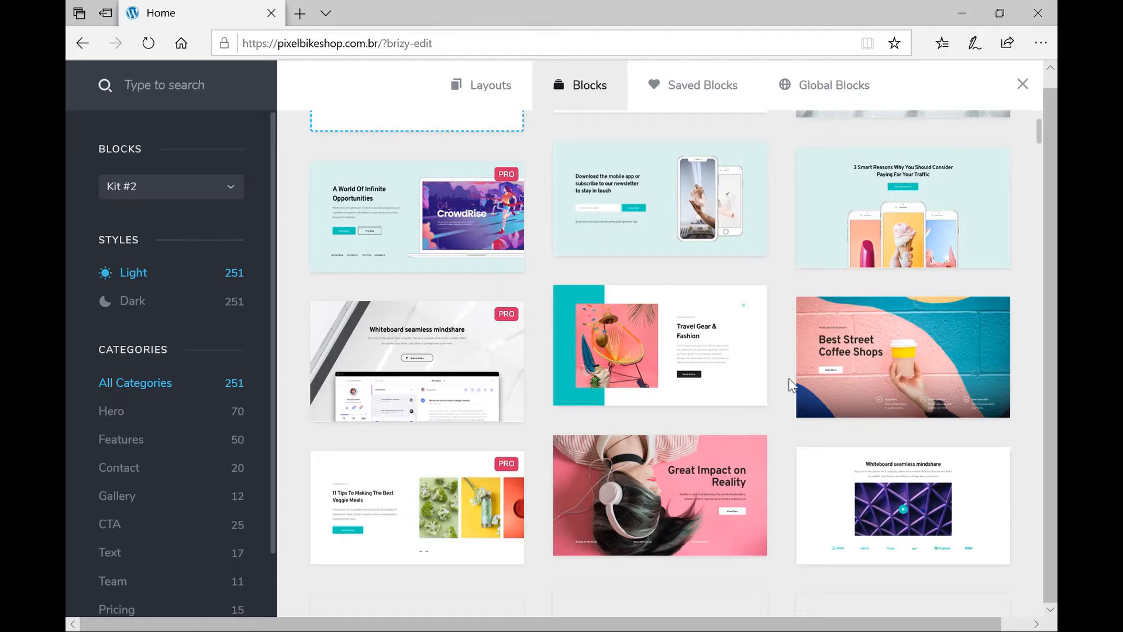
scroll(791, 392, "down", 5)
scroll(791, 385, "down", 3)
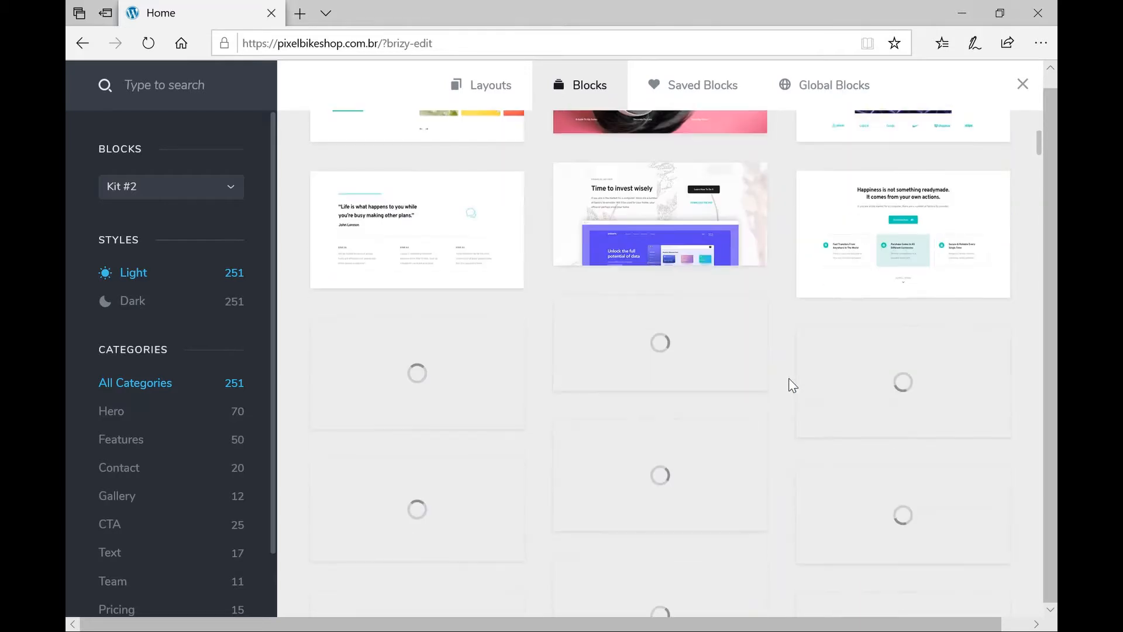
scroll(791, 385, "up", 7)
scroll(791, 385, "up", 5)
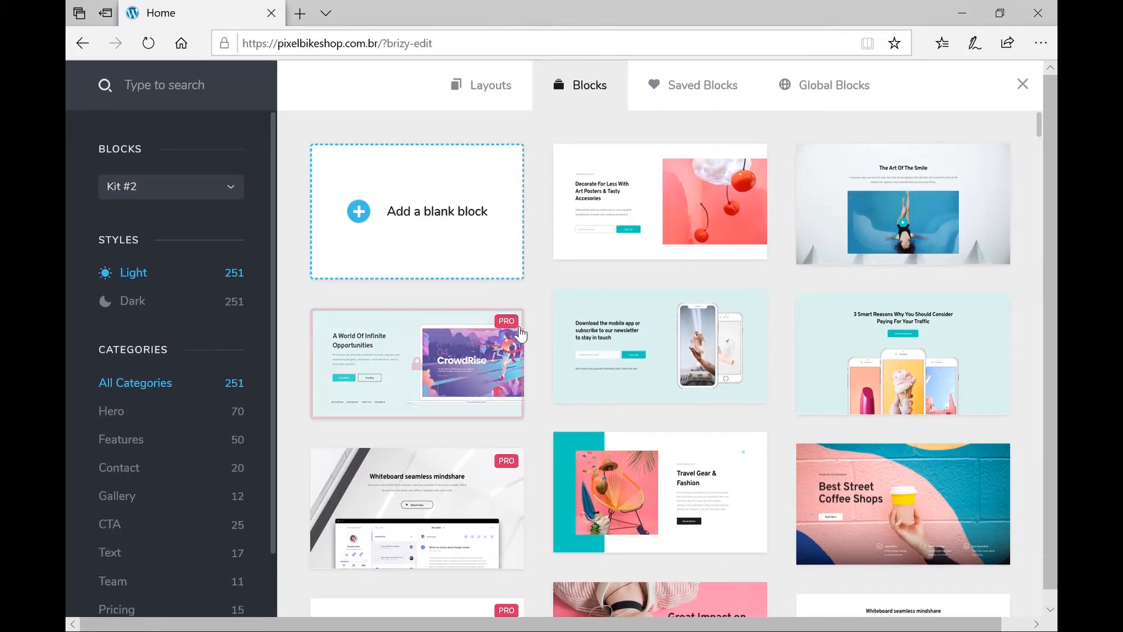
left_click(515, 331)
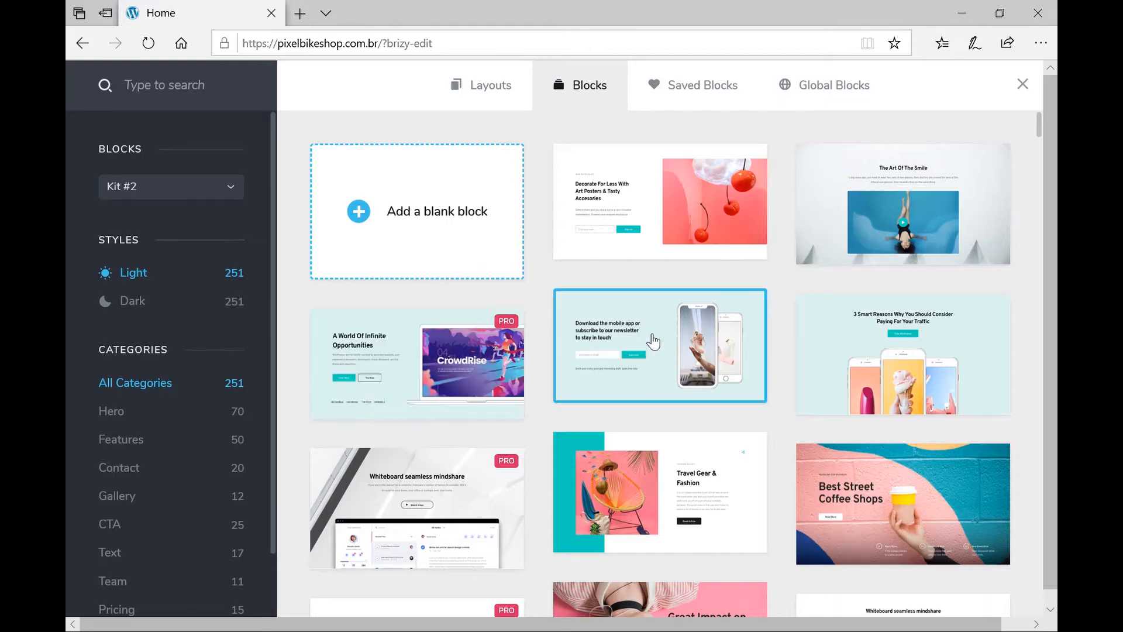
scroll(653, 342, "down", 2)
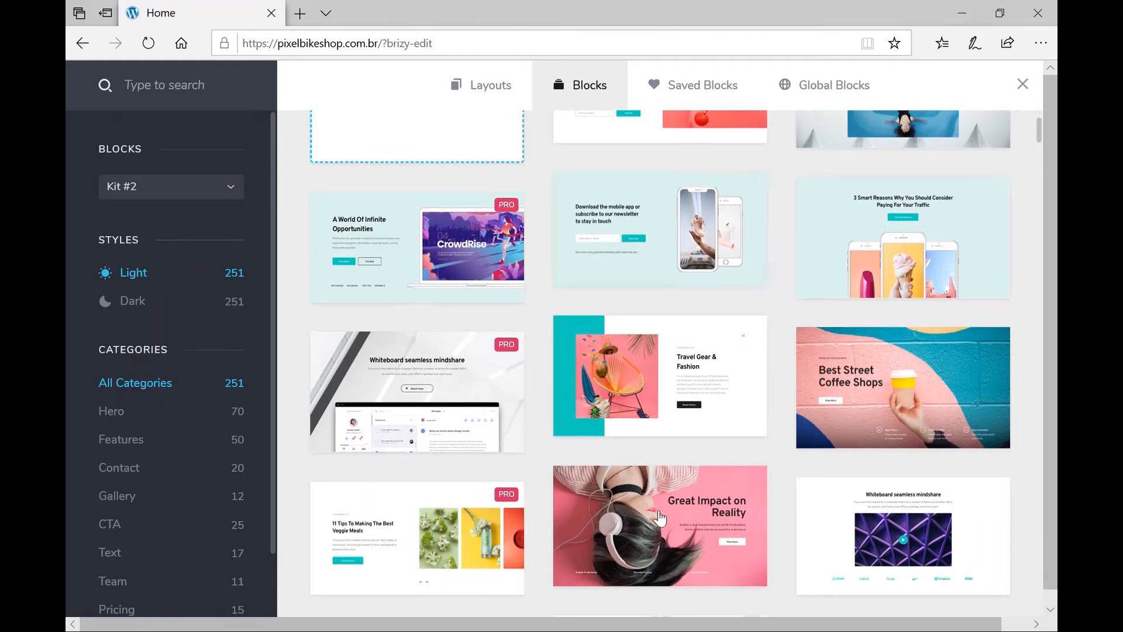
scroll(661, 526, "down", 3)
scroll(661, 527, "down", 4)
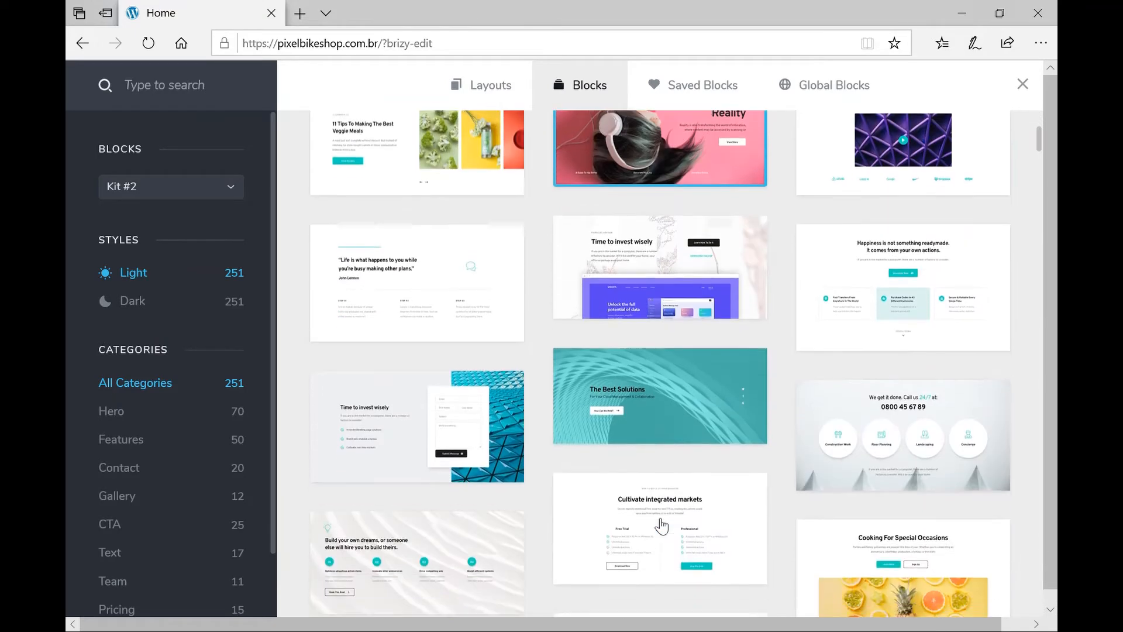
scroll(662, 527, "down", 6)
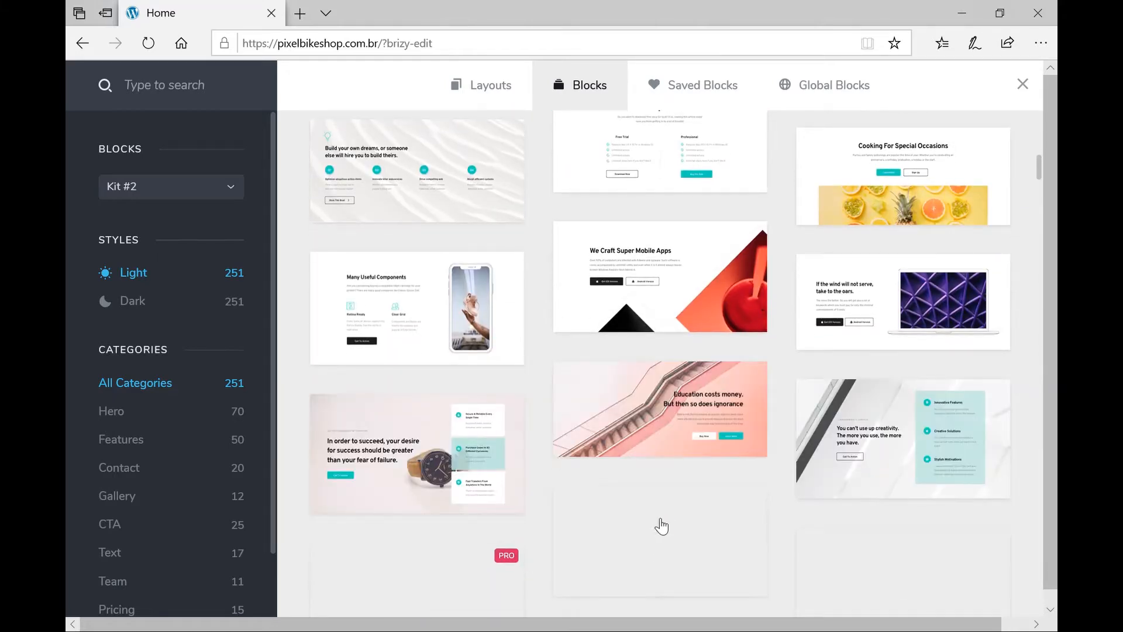
scroll(661, 526, "down", 5)
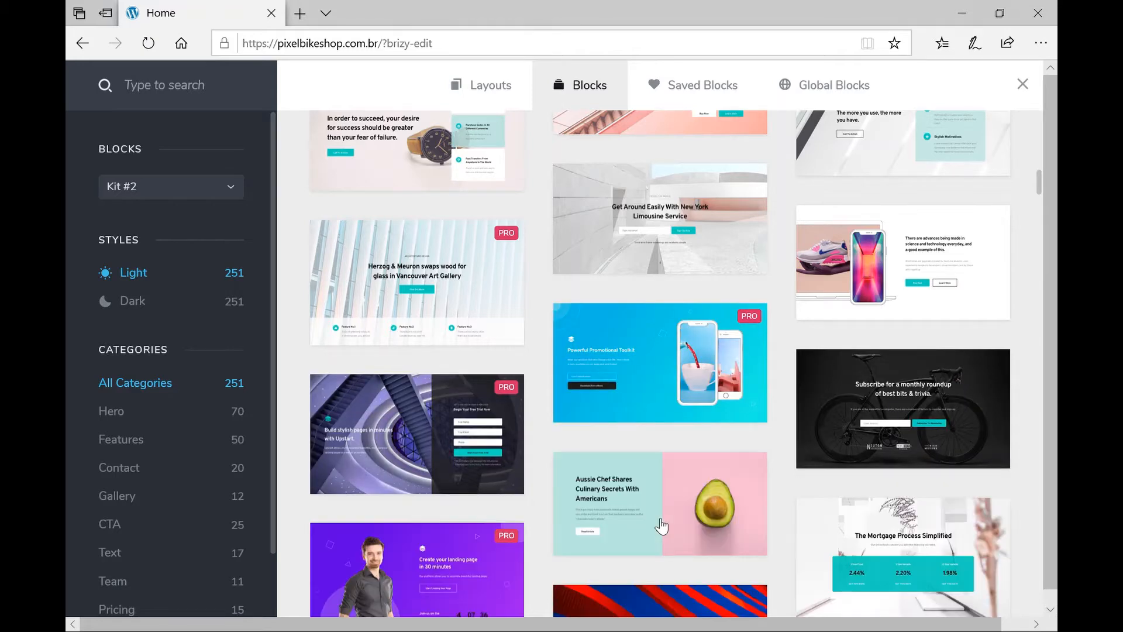
scroll(661, 527, "down", 5)
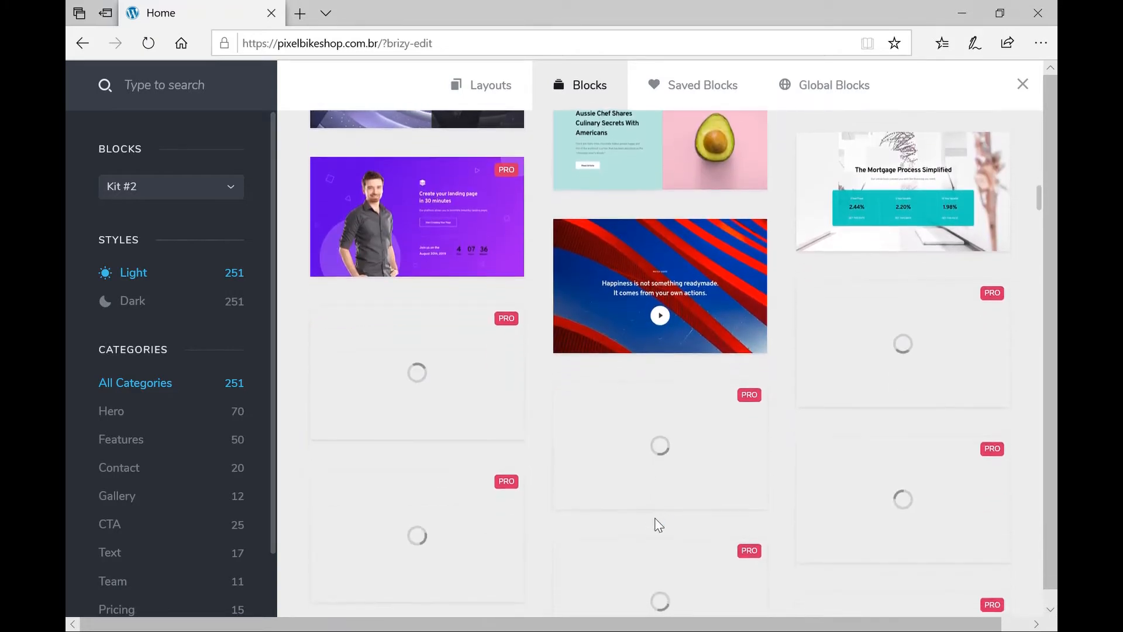
scroll(660, 526, "down", 2)
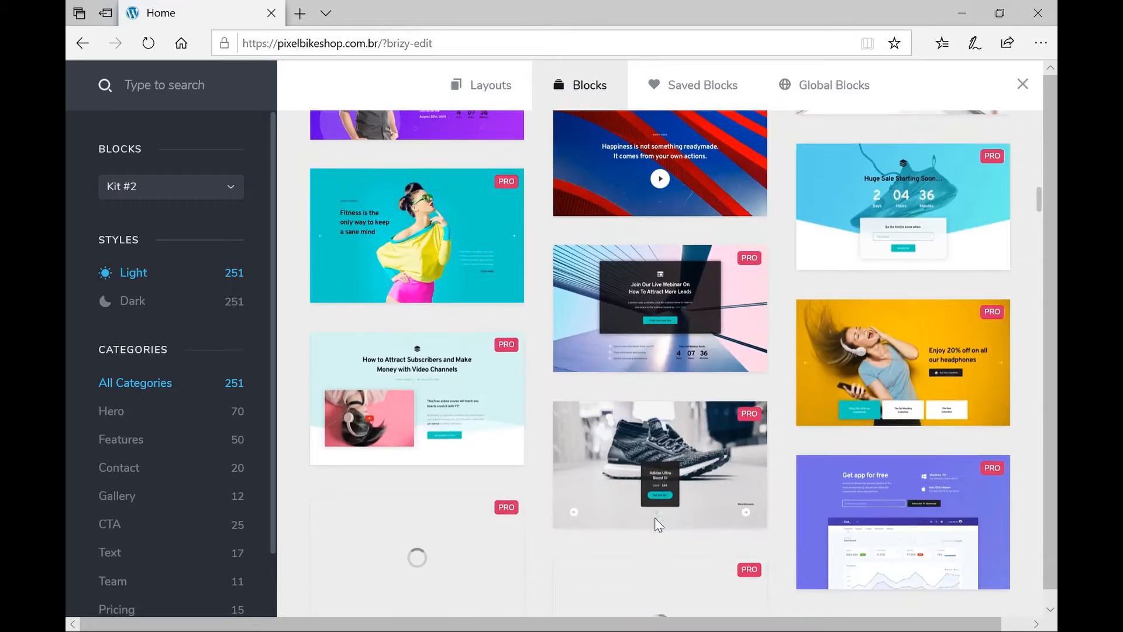
scroll(661, 527, "down", 8)
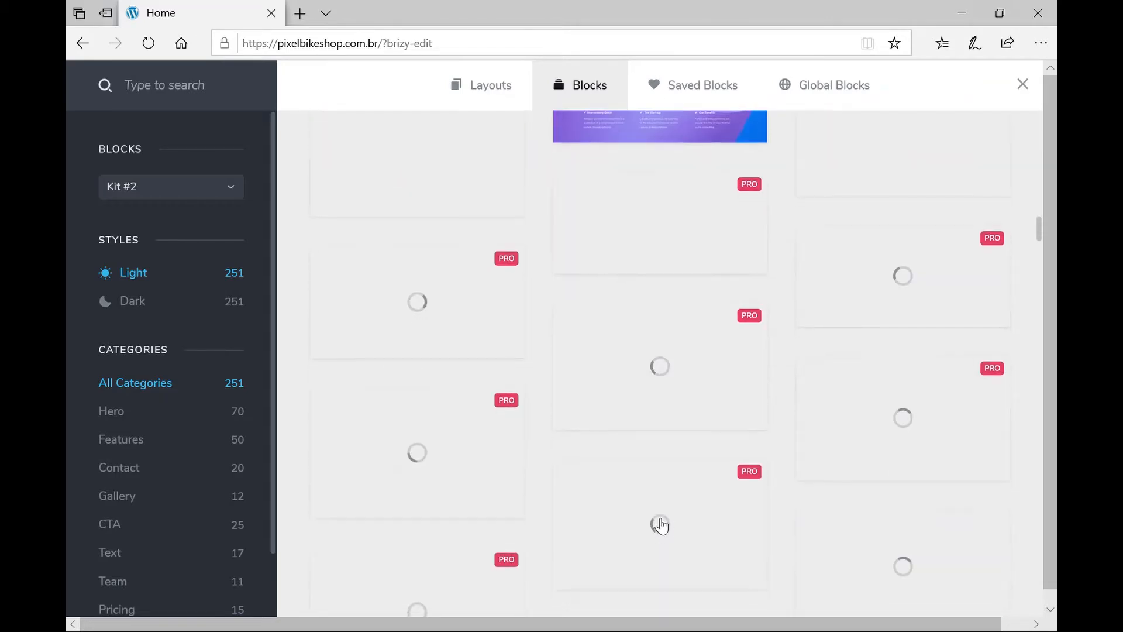
scroll(661, 530, "down", 2)
scroll(662, 527, "down", 3)
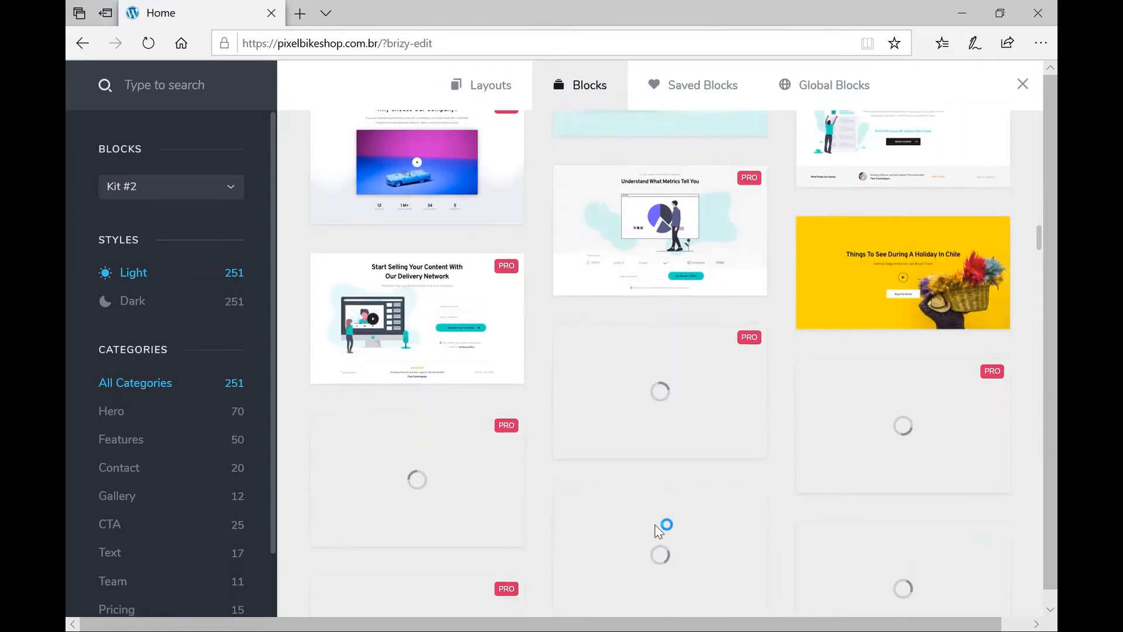
scroll(658, 527, "up", 15)
scroll(659, 524, "up", 10)
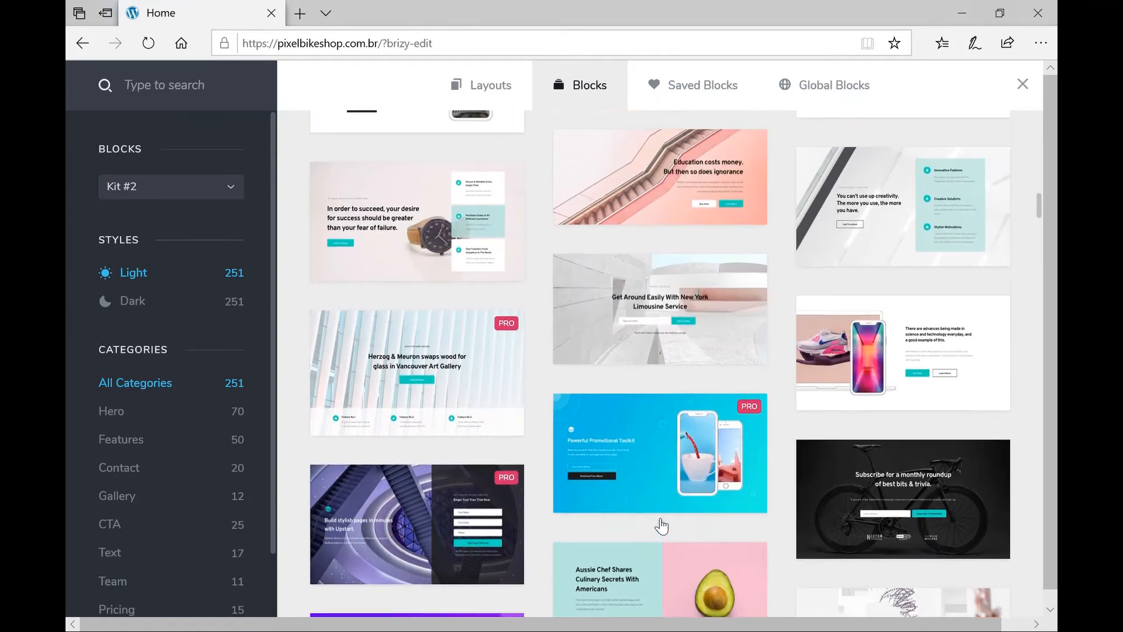
scroll(661, 524, "up", 10)
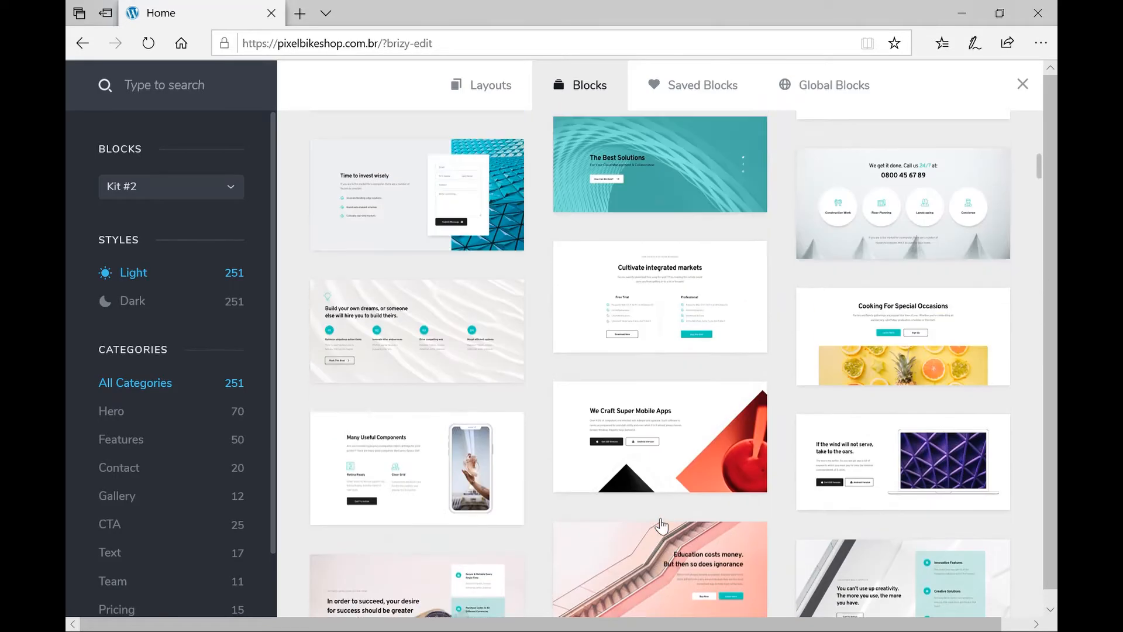
scroll(661, 527, "up", 3)
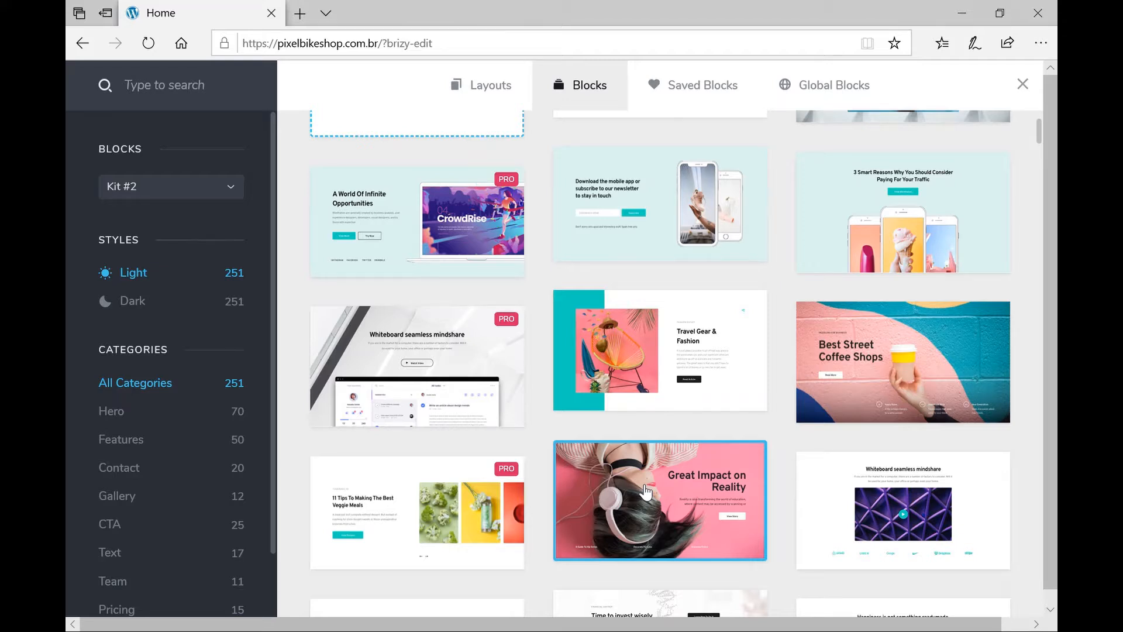
Insert the pink Great Impact on Reality hero block and open its section settings.
left_click(646, 494)
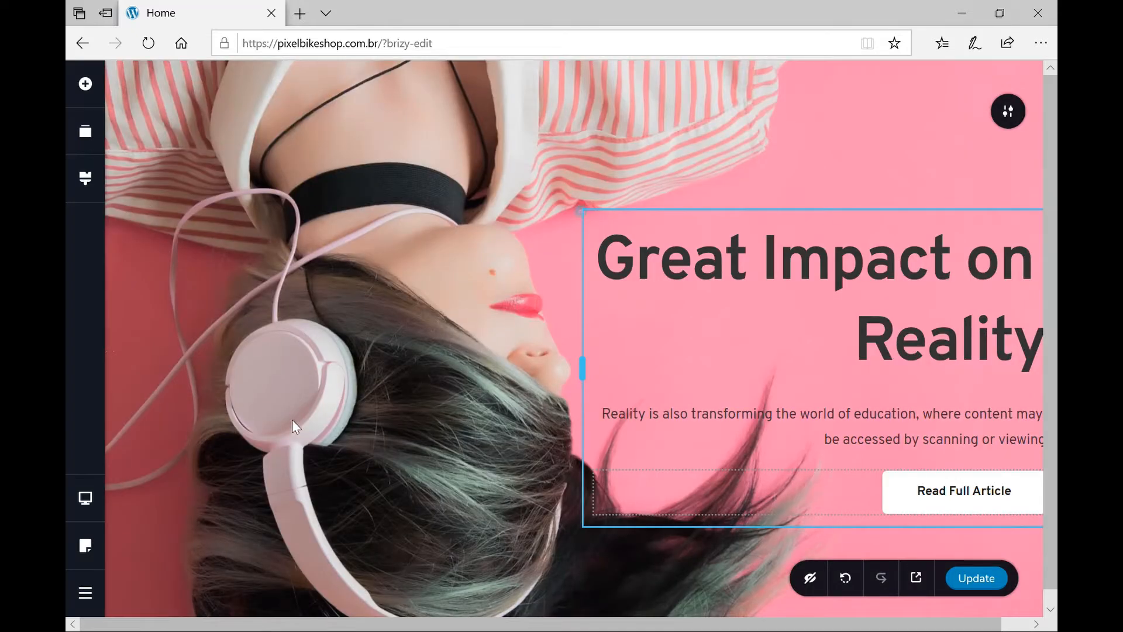
scroll(414, 458, "down", 3)
scroll(413, 455, "down", 2)
scroll(412, 455, "up", 5)
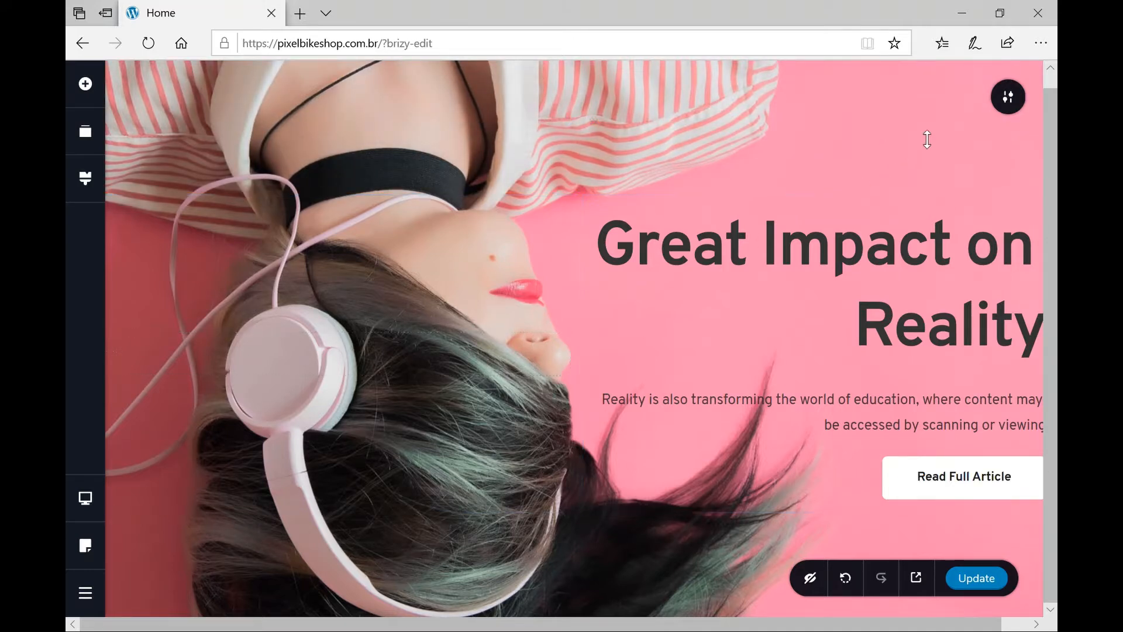
left_click(1021, 109)
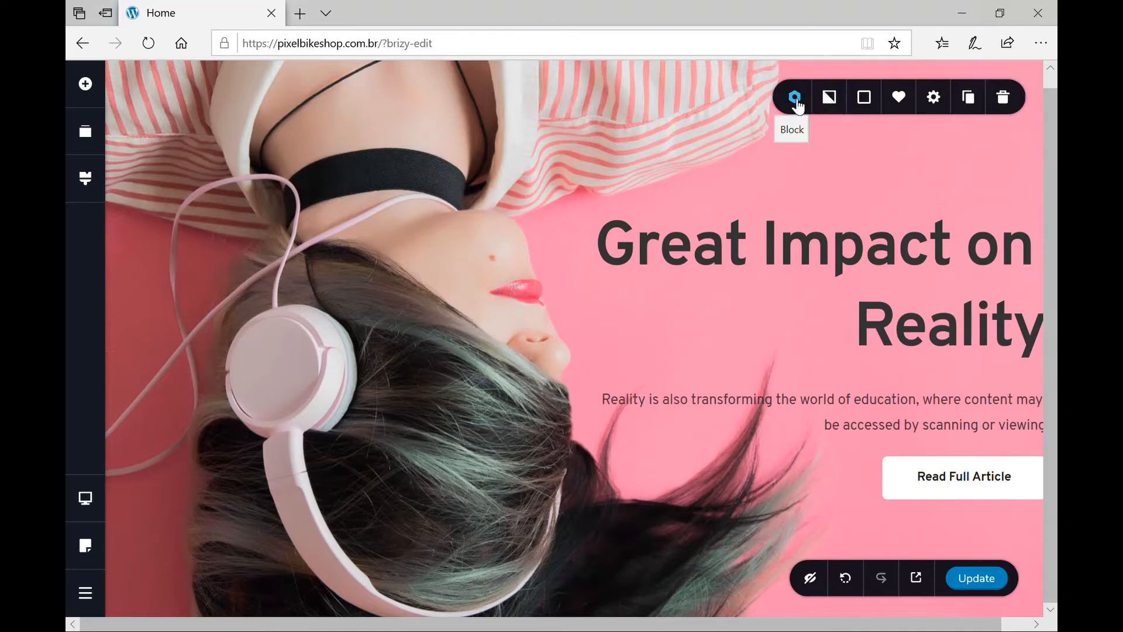
Swap the hero's headphones background for the blue-and-white Trek bike photo from the Media Library.
left_click(830, 97)
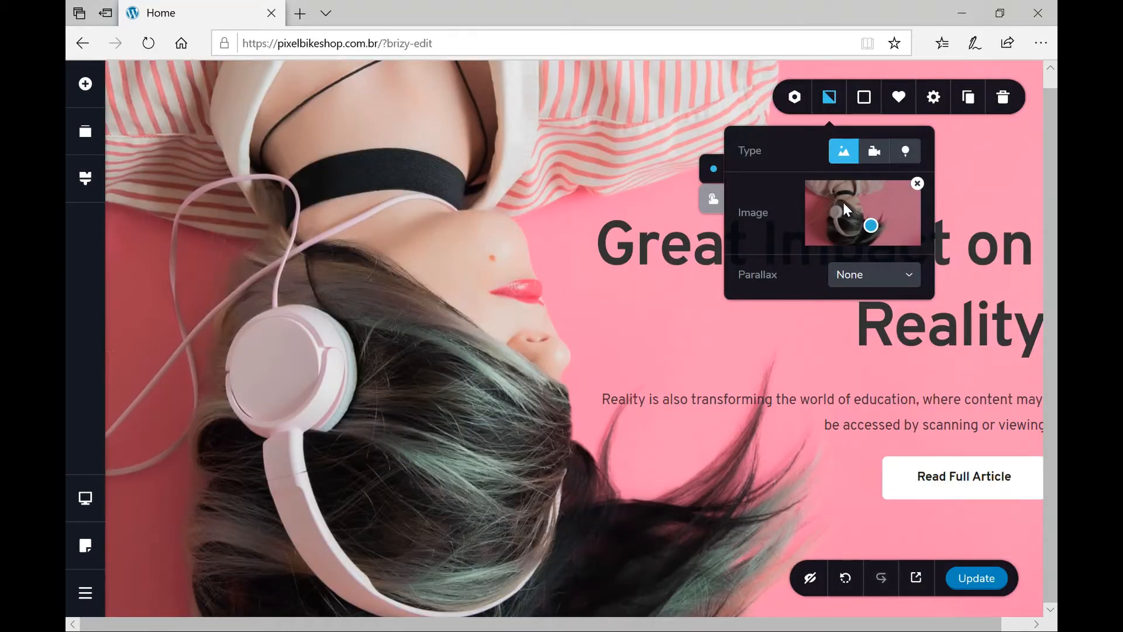
left_click(918, 185)
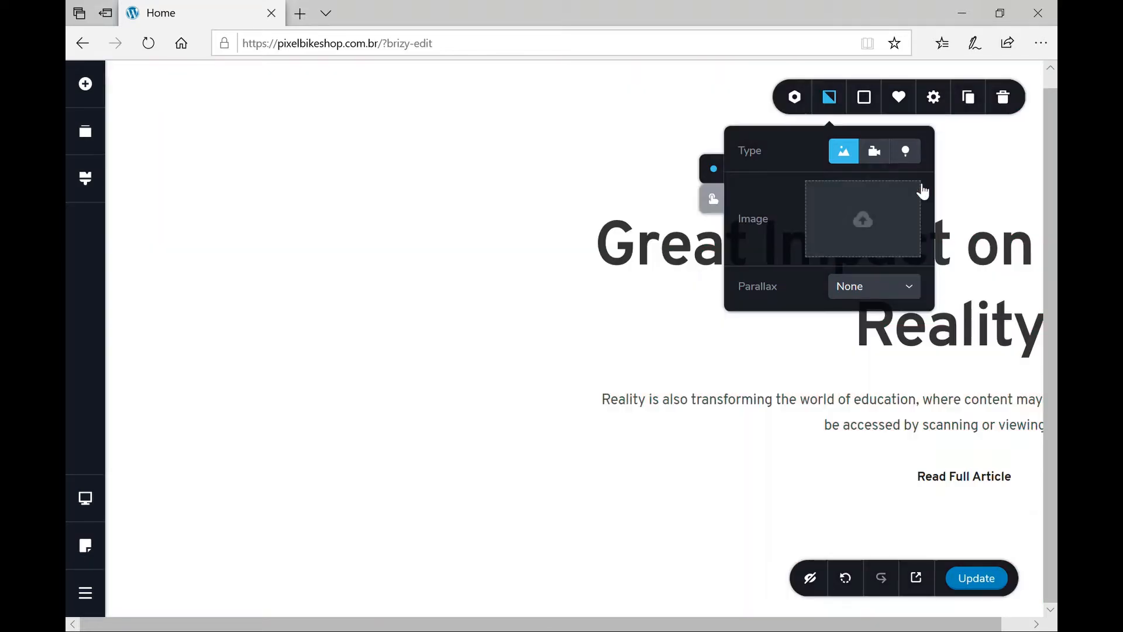
left_click(855, 232)
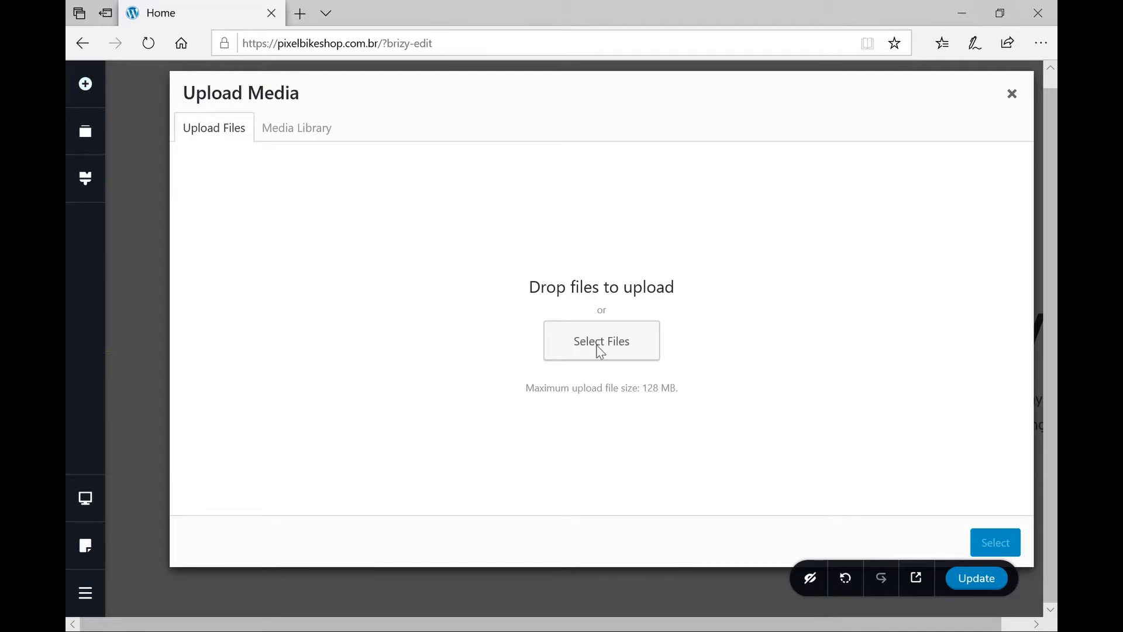
left_click(319, 139)
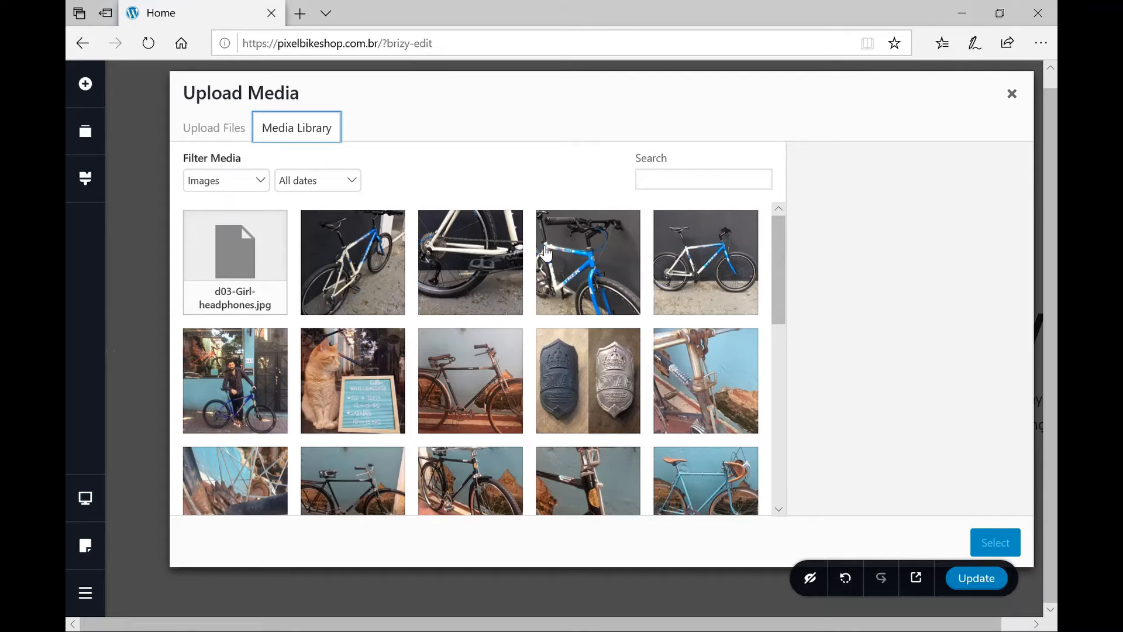
scroll(556, 319, "down", 10)
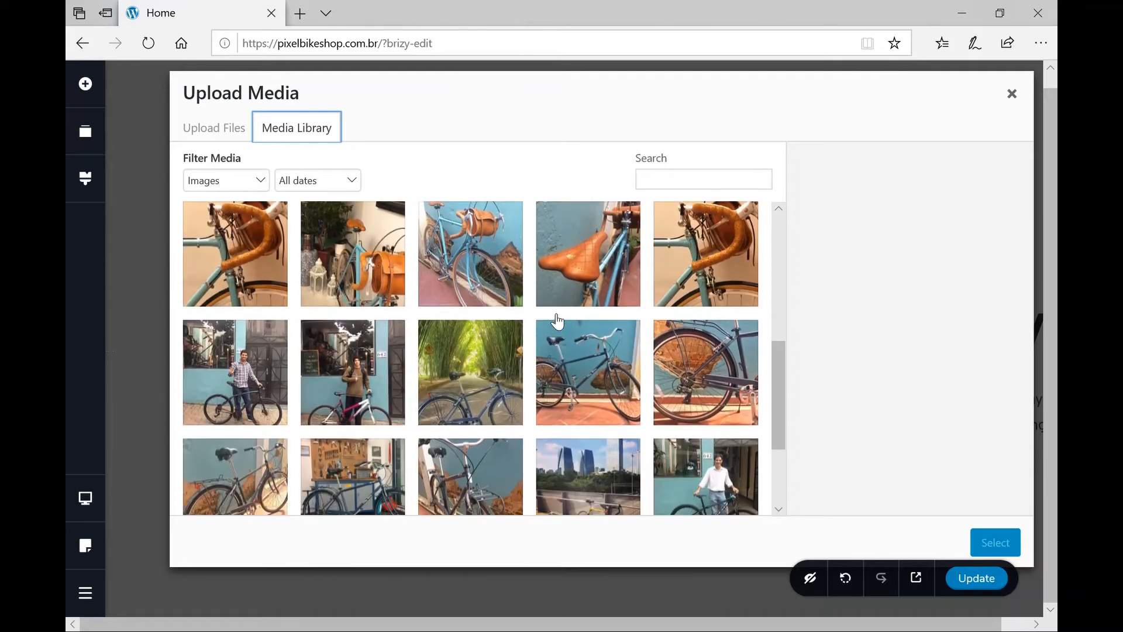
scroll(557, 321, "up", 10)
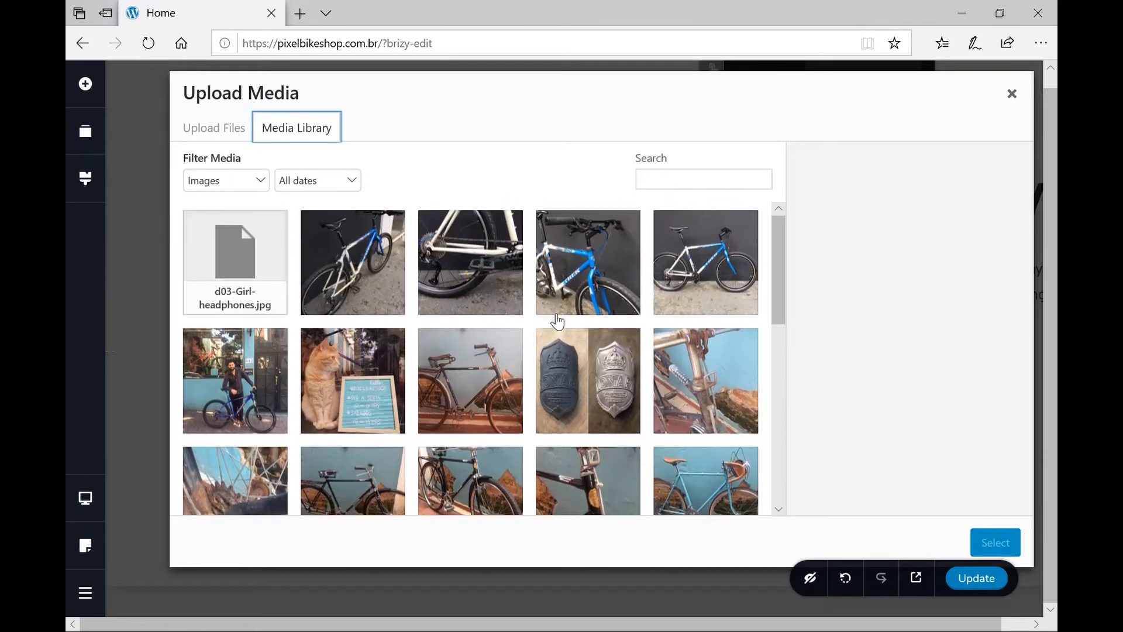
left_click(715, 263)
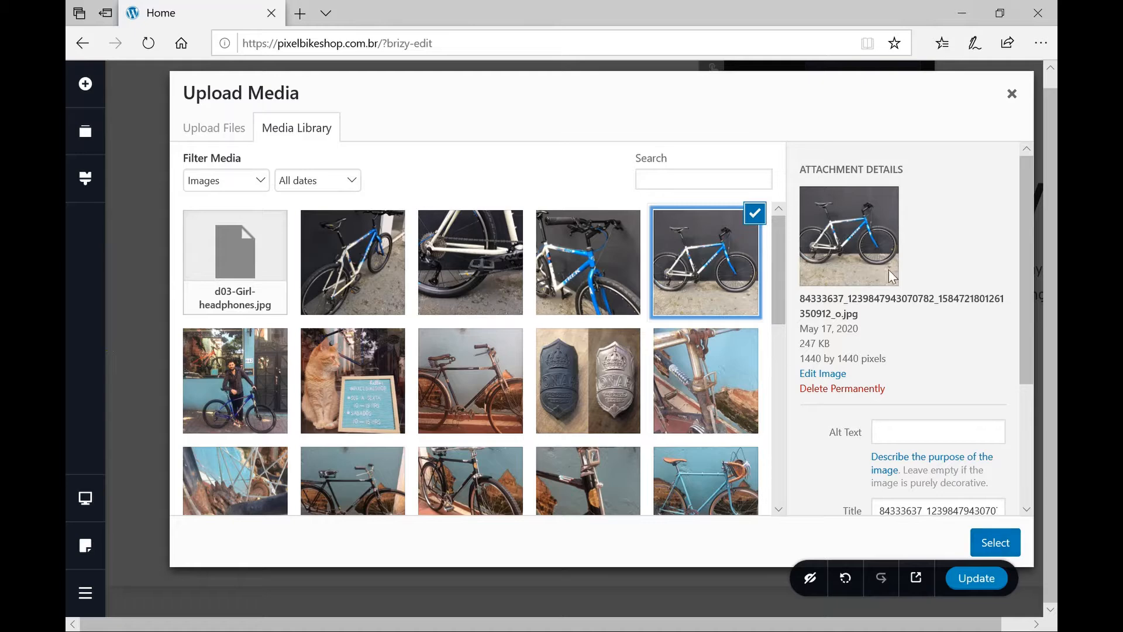
left_click(1010, 549)
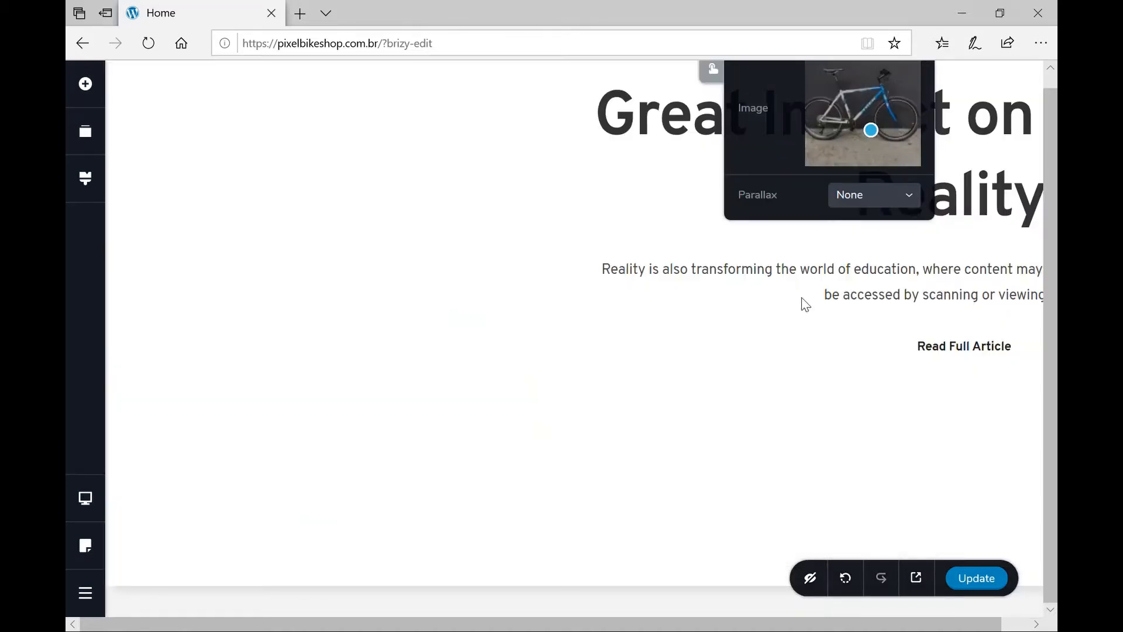
scroll(395, 316, "up", 2)
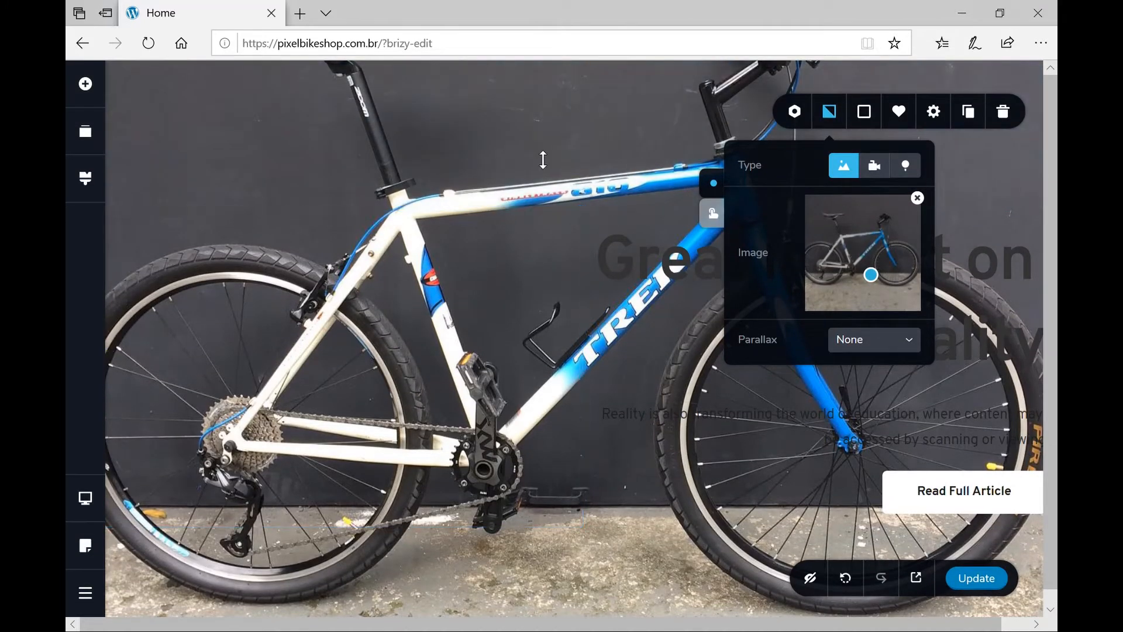
Change the hero headline colour to red (#DE2020).
left_click(543, 159)
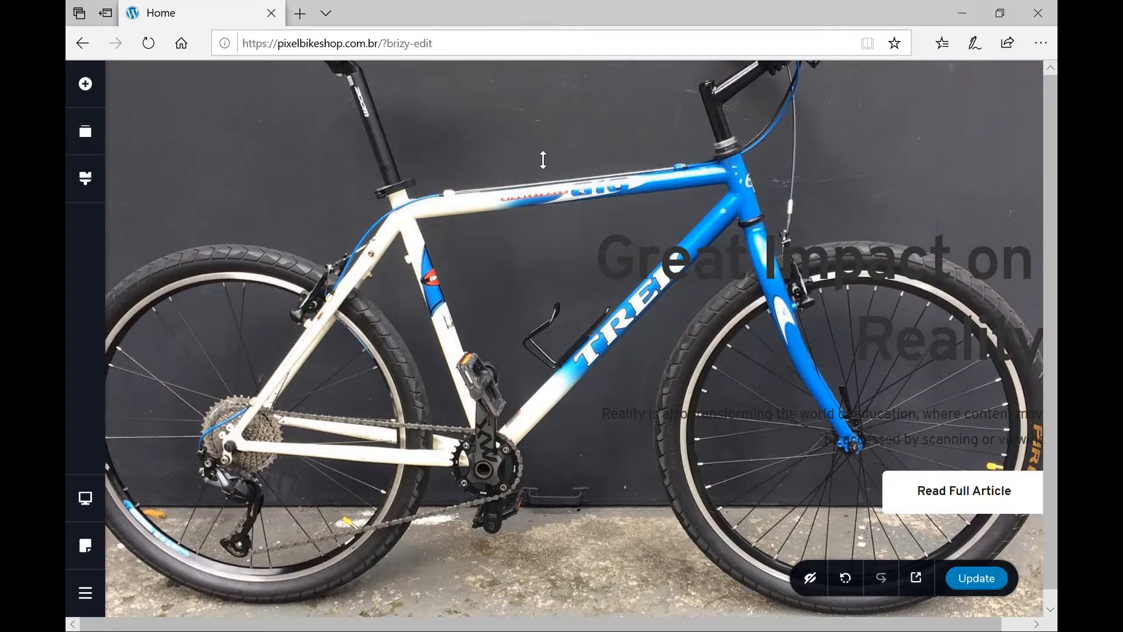
left_click(677, 265)
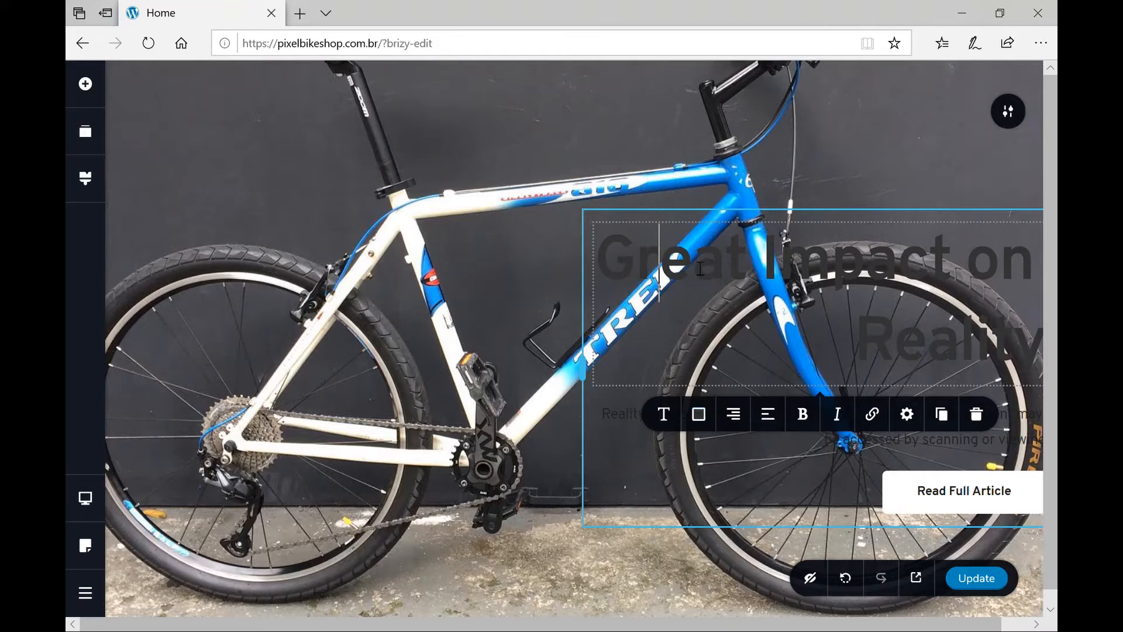
left_click(477, 314)
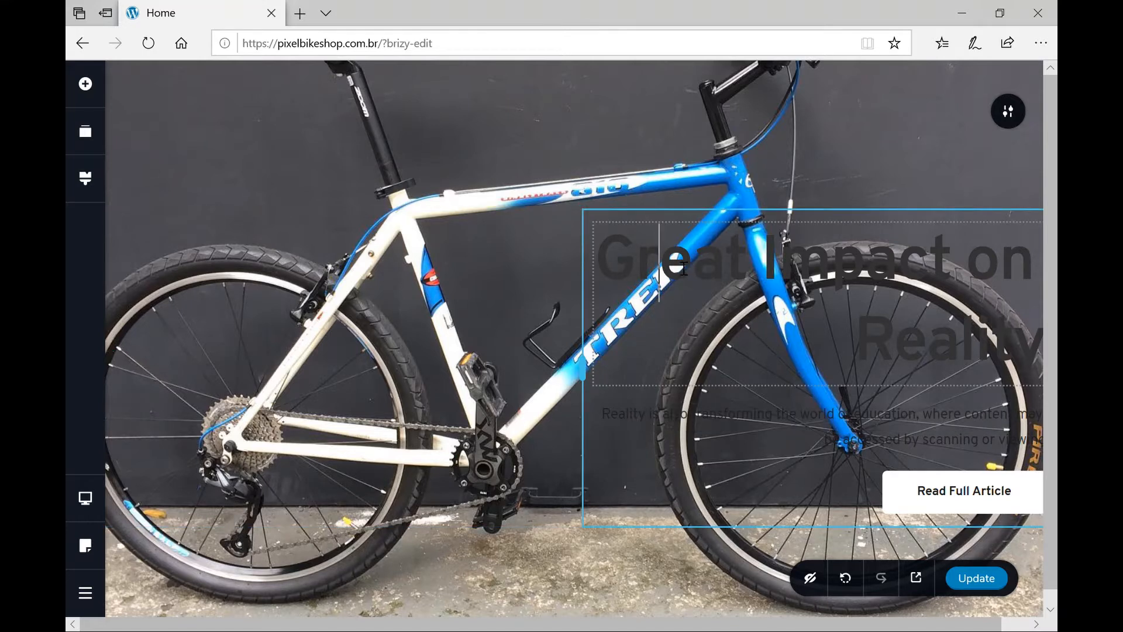
left_click(781, 257)
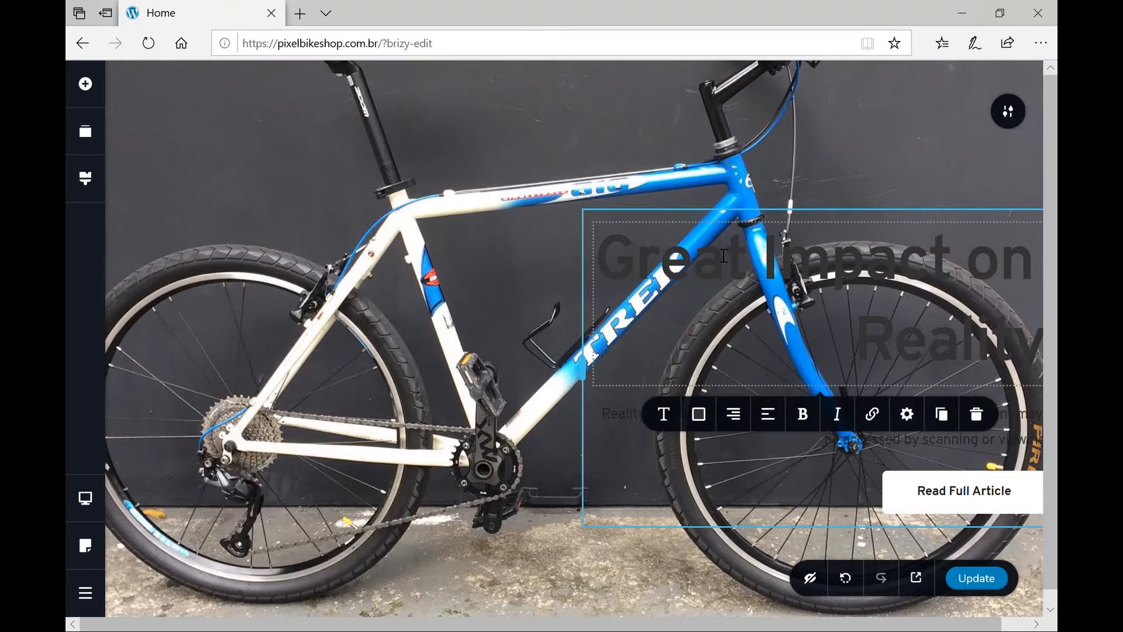
left_click(705, 424)
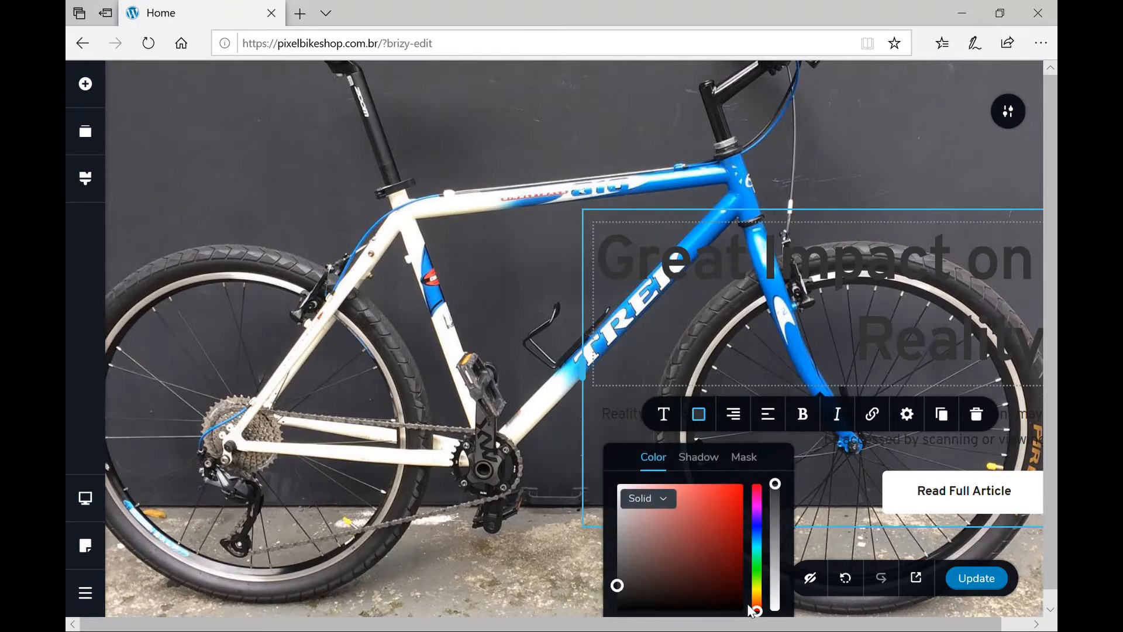
scroll(754, 607, "down", 3)
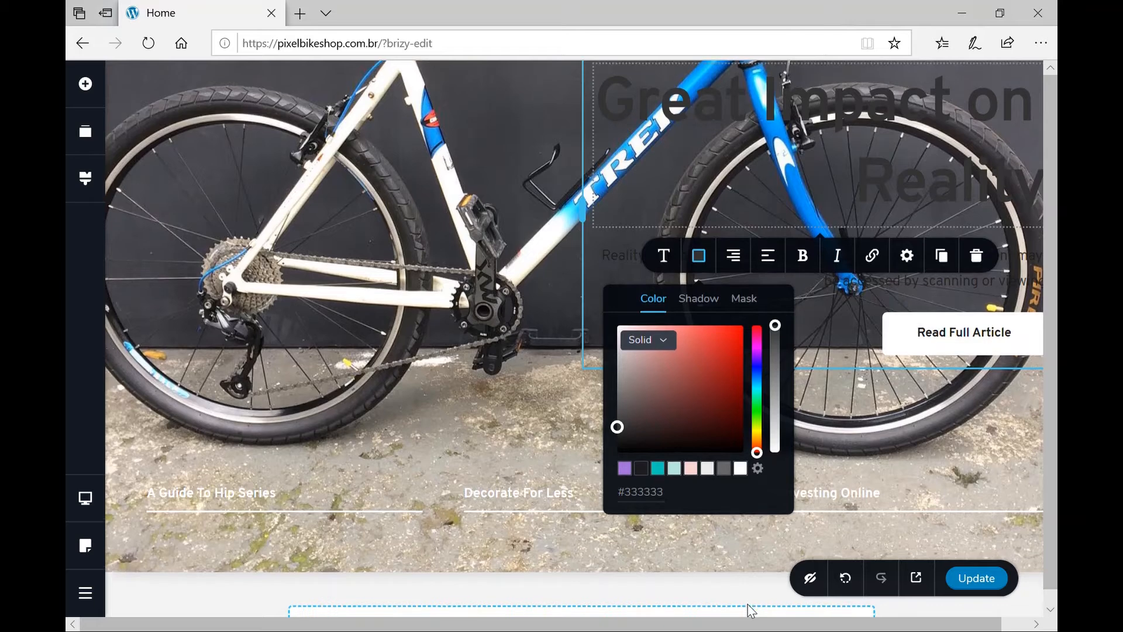
left_click(740, 468)
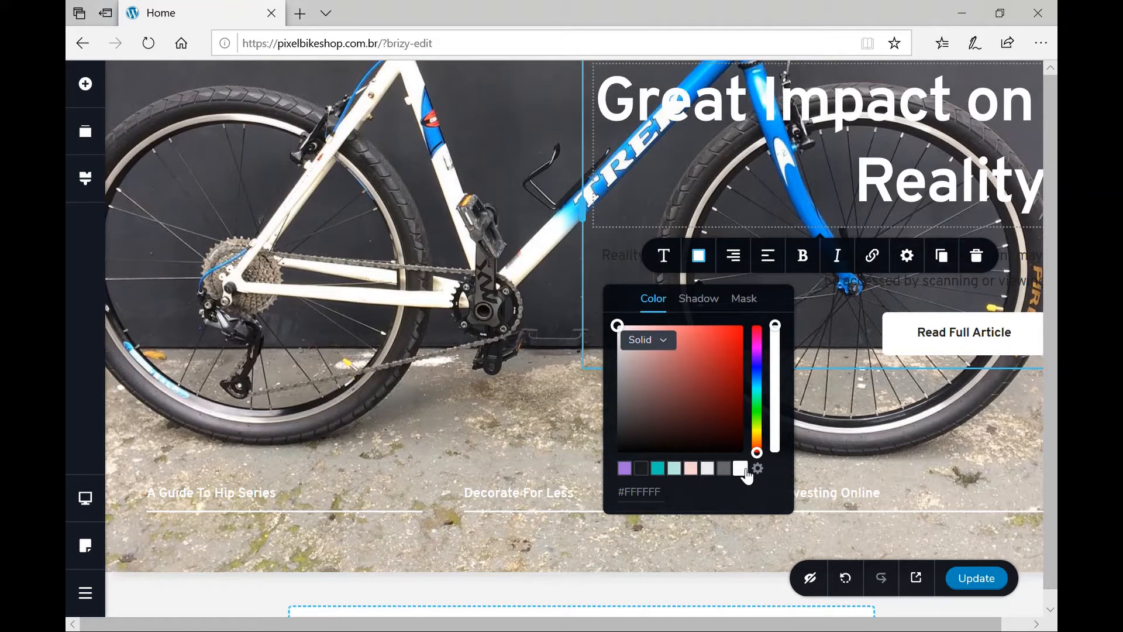
left_click(735, 351)
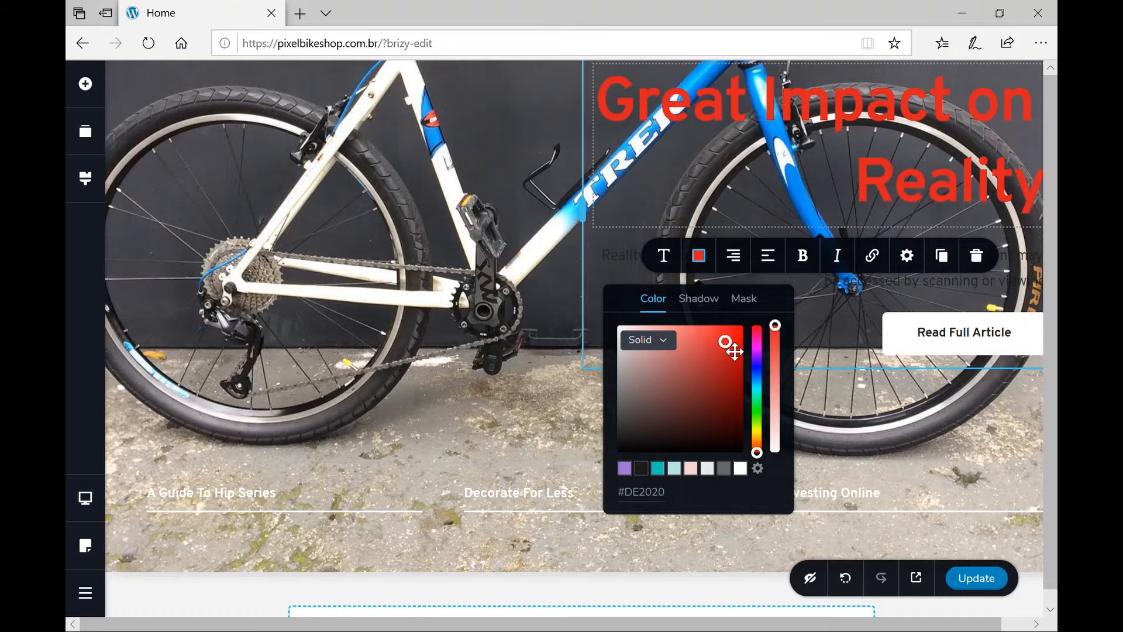
Widen the headline's column to about 72% so the headline fits one line.
left_click(465, 265)
scroll(465, 265, "up", 2)
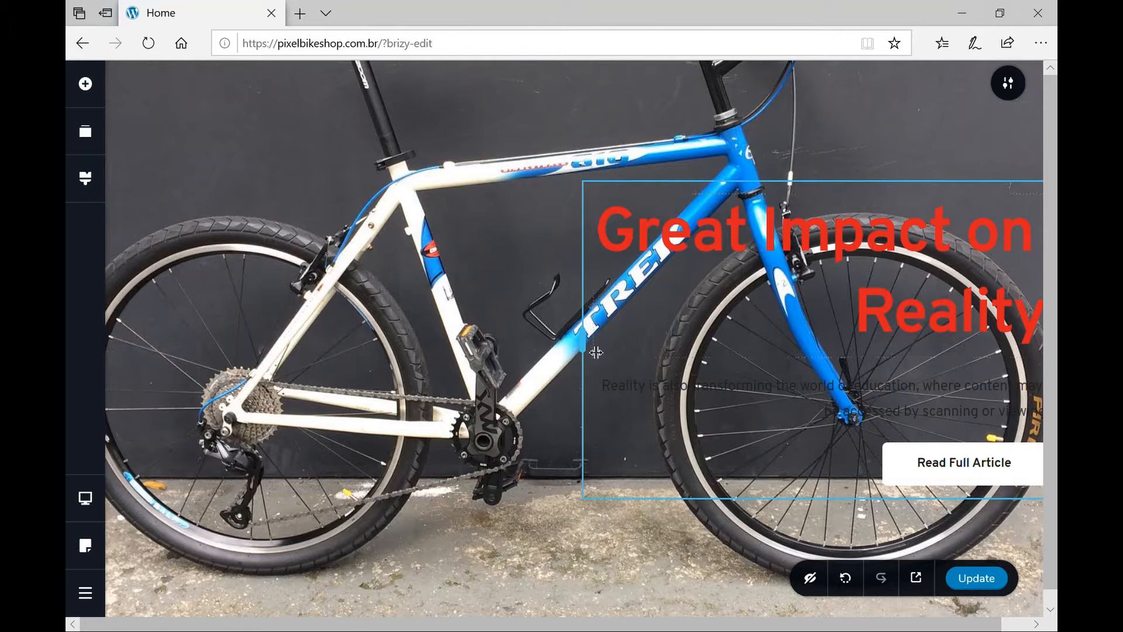
left_click_drag(596, 352, 377, 328)
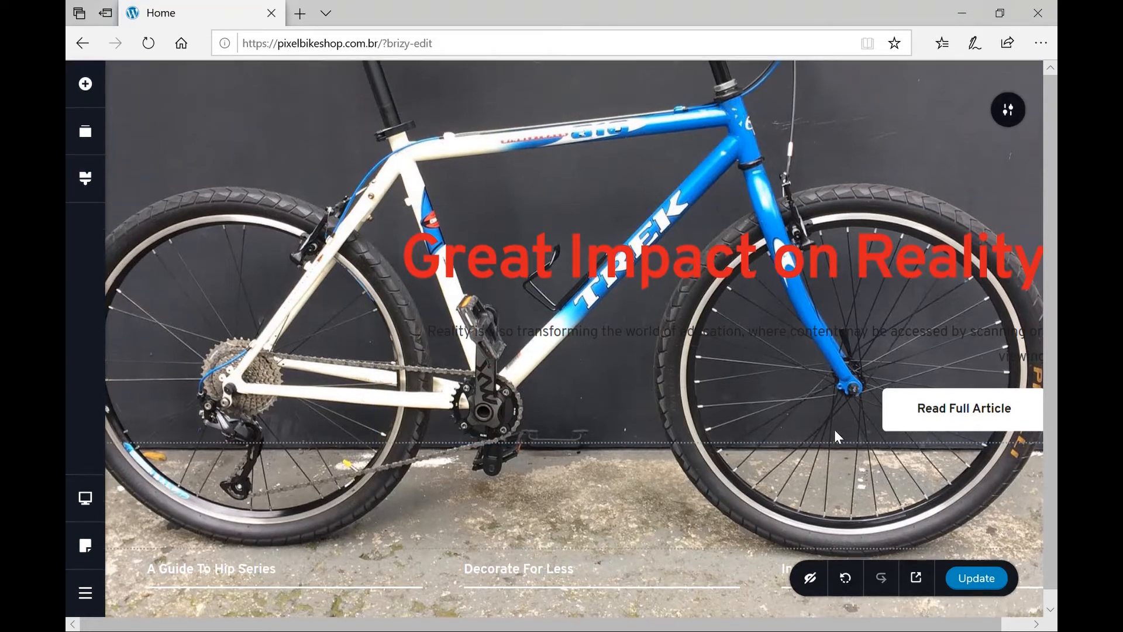
Add the Travel Gear & Fashion block from the blocks library below the bike hero.
scroll(835, 432, "down", 1)
scroll(836, 434, "down", 3)
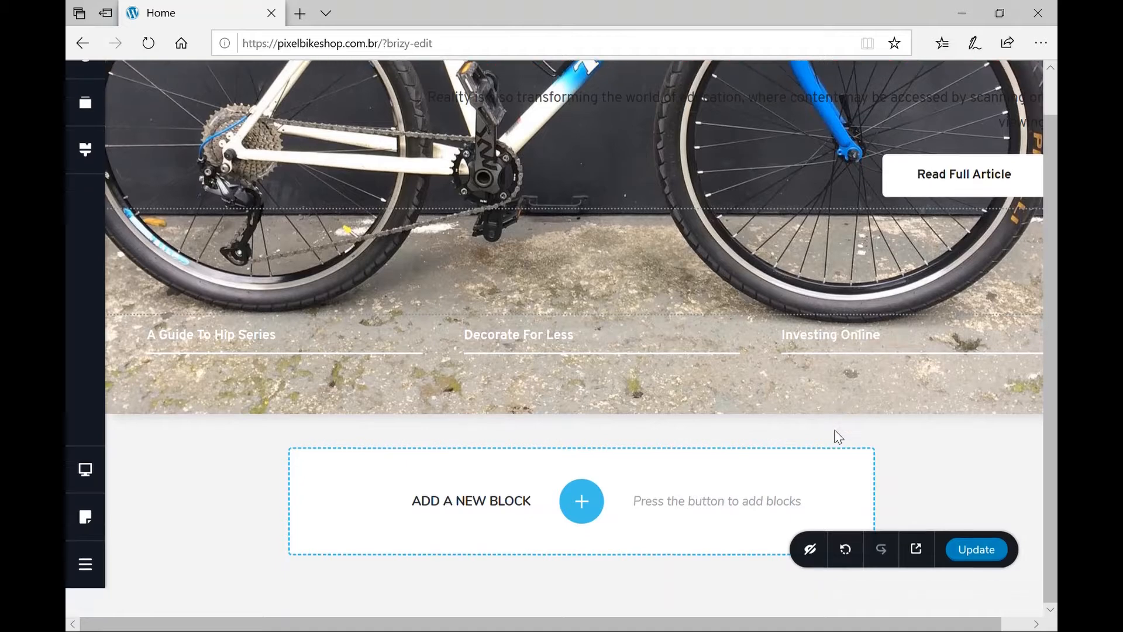
scroll(835, 435, "up", 2)
scroll(792, 414, "down", 2)
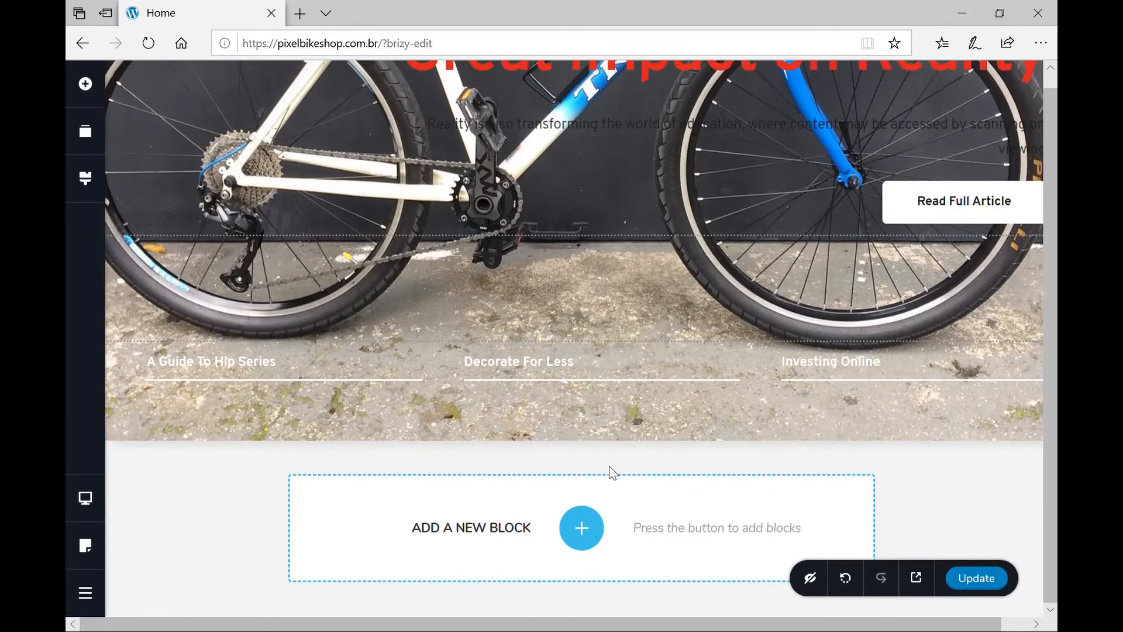
left_click(593, 535)
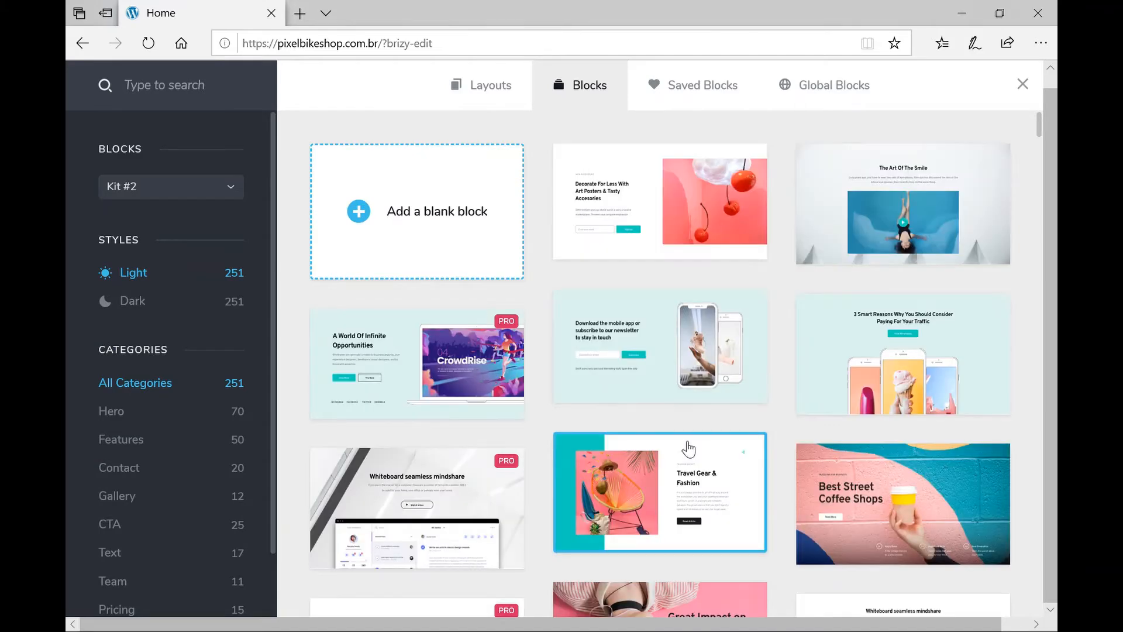
scroll(689, 449, "down", 2)
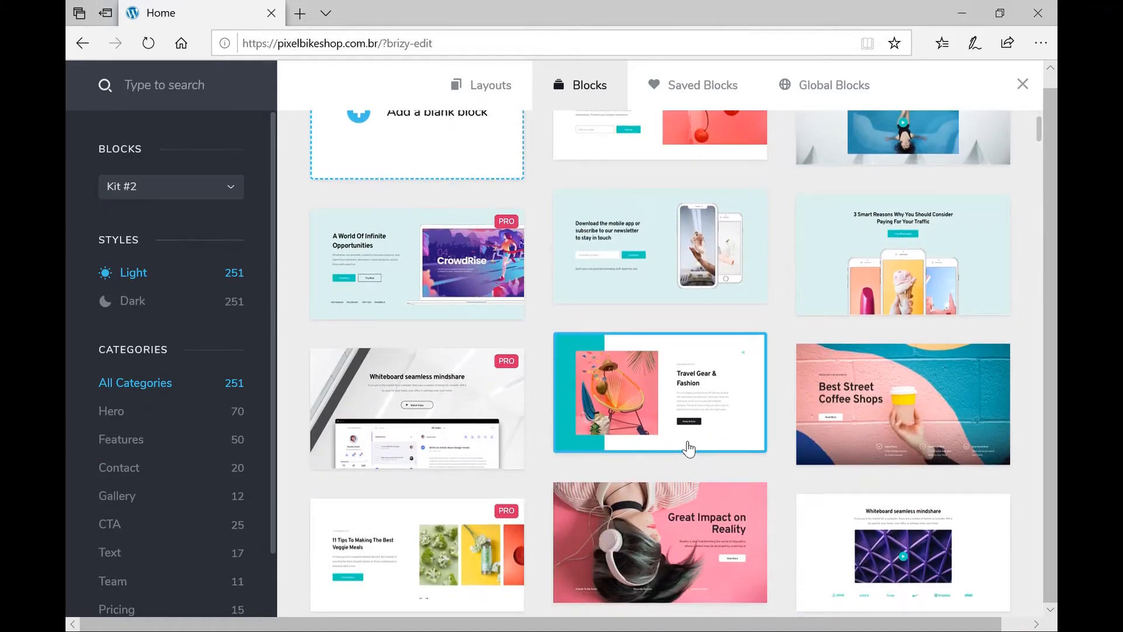
left_click(640, 244)
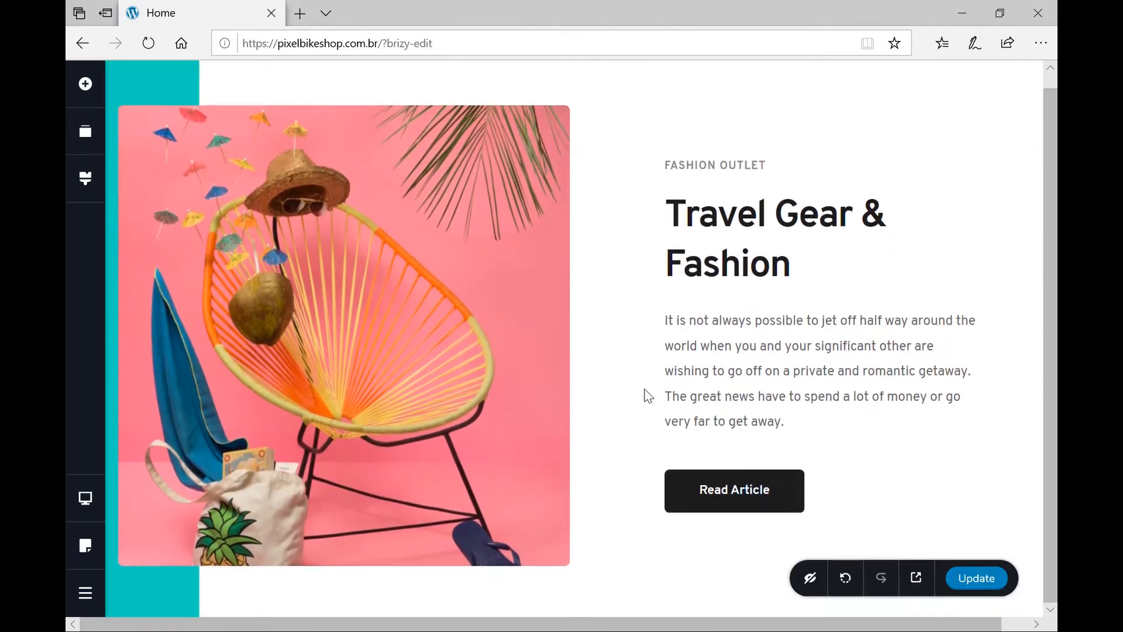
Select the block's pink chair picture and remove it in its image settings.
left_click(477, 189)
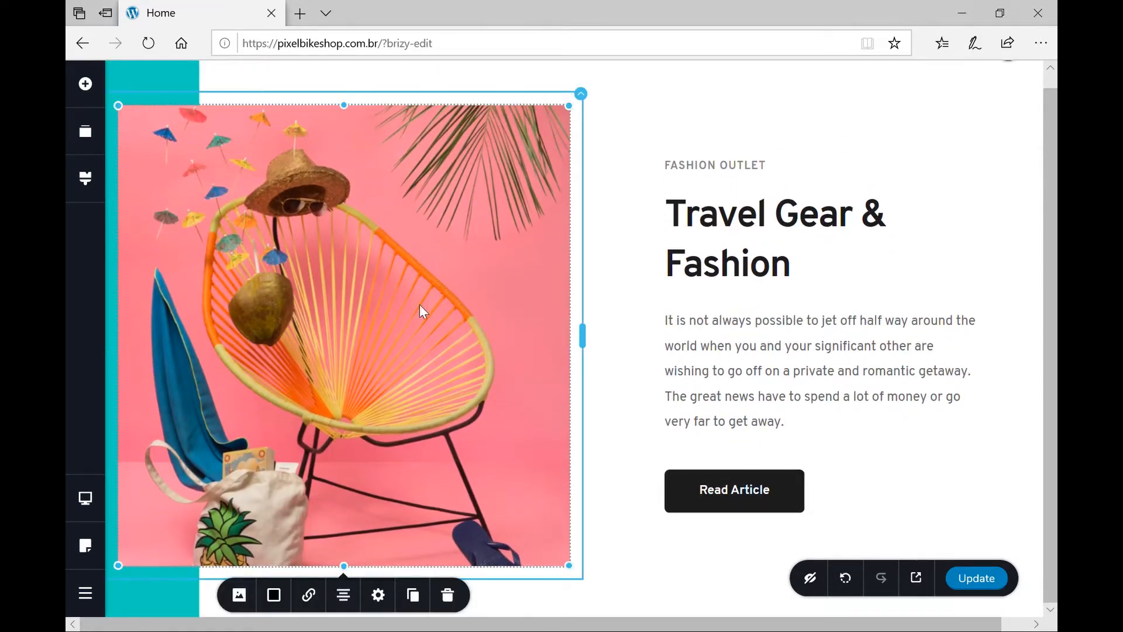
left_click(241, 600)
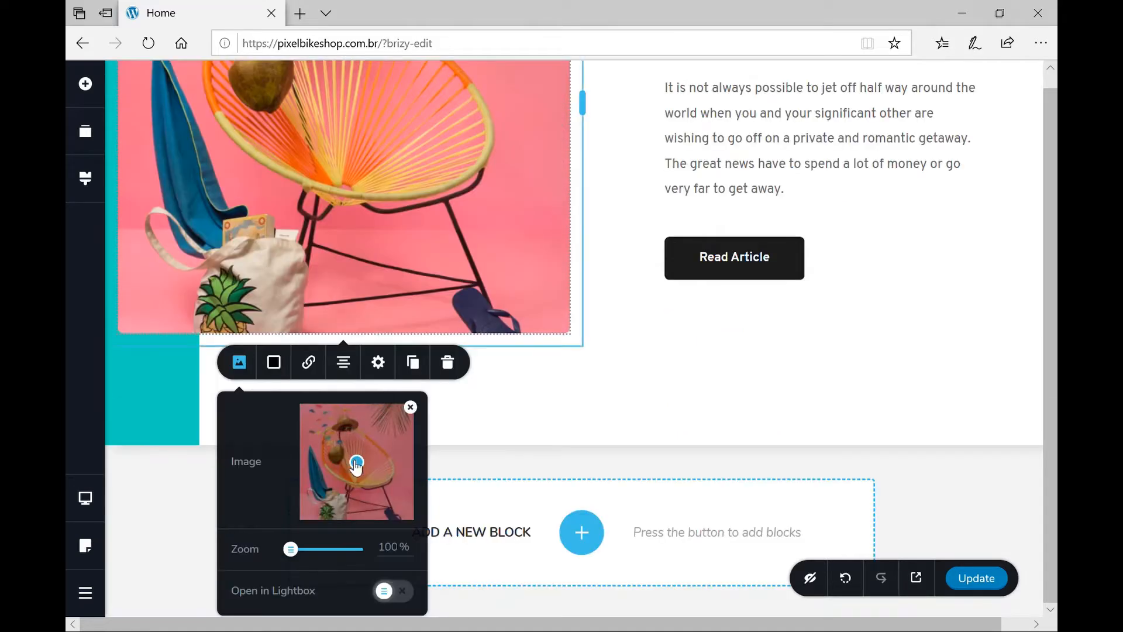
left_click(411, 407)
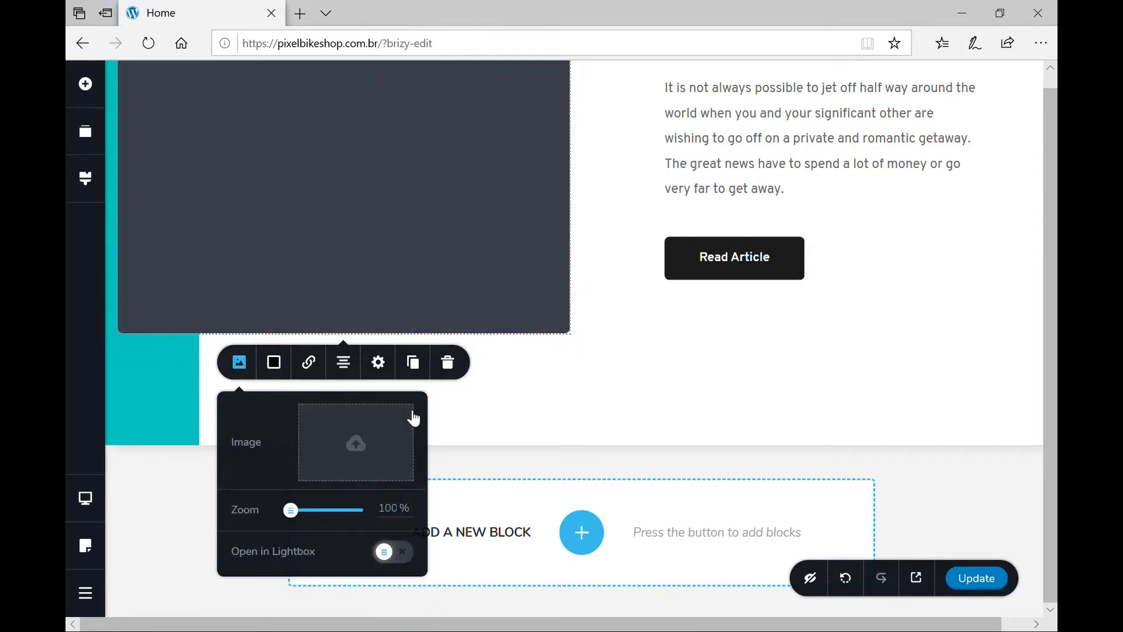
Choose the teal leather-handlebar bicycle photo from the media library as the block's picture.
left_click(357, 447)
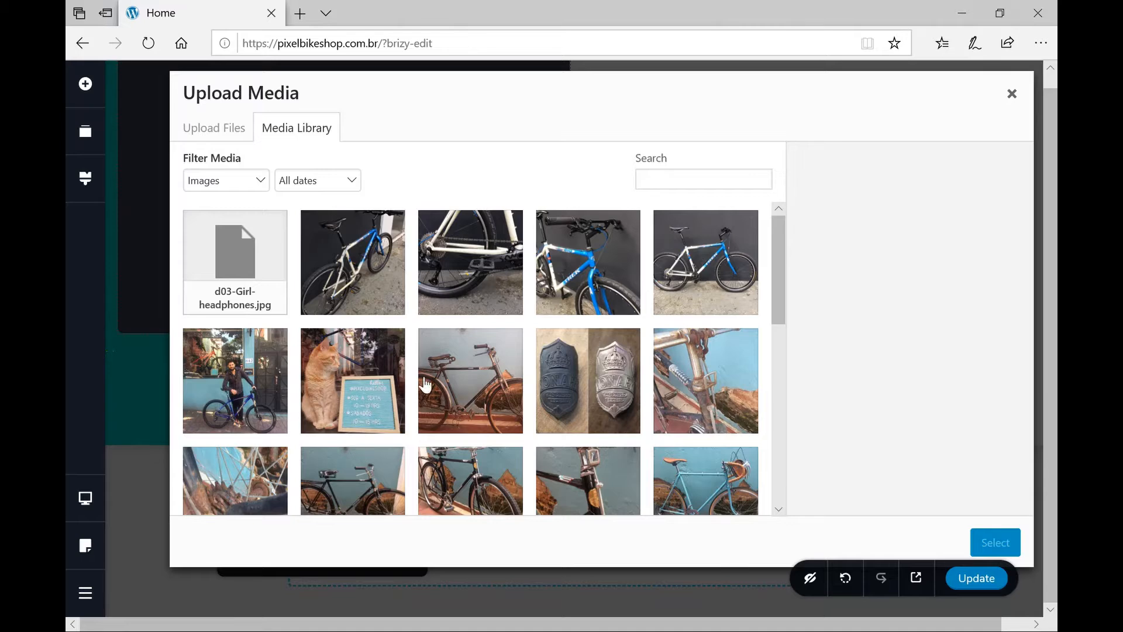
scroll(430, 380, "down", 3)
scroll(430, 381, "down", 3)
scroll(430, 380, "up", 1)
scroll(431, 380, "up", 1)
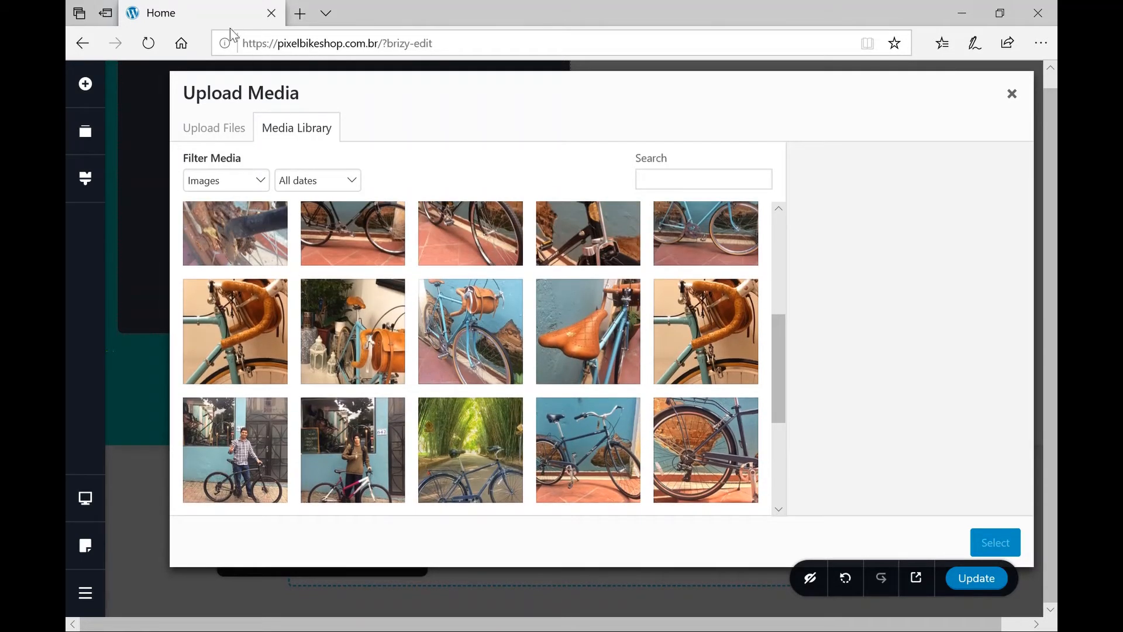
left_click(221, 133)
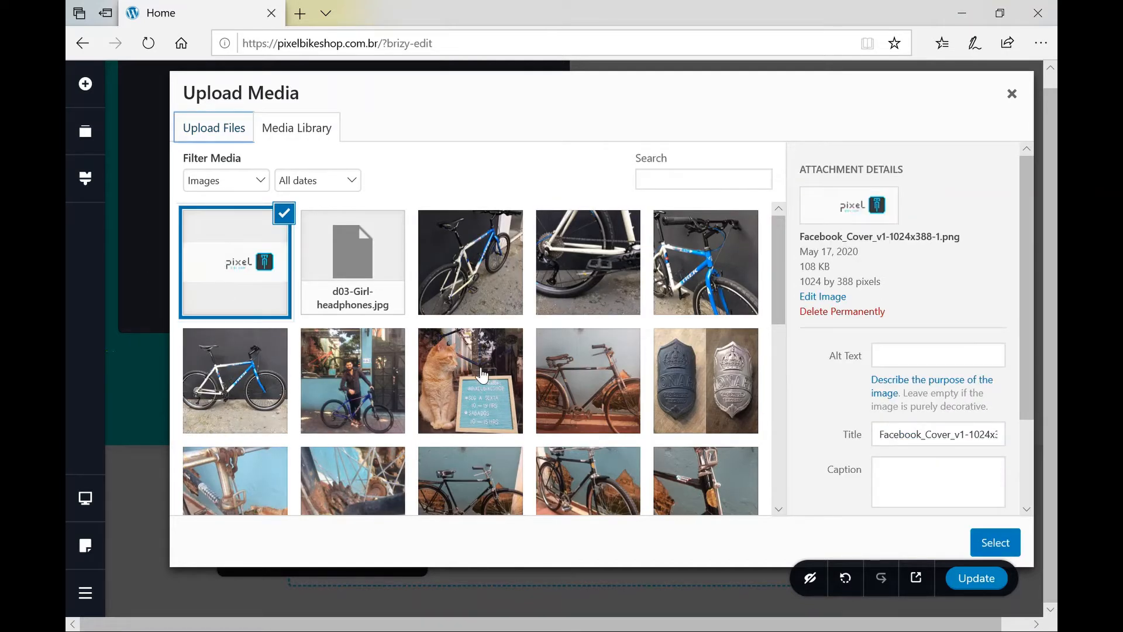
scroll(482, 375, "down", 5)
scroll(482, 375, "down", 2)
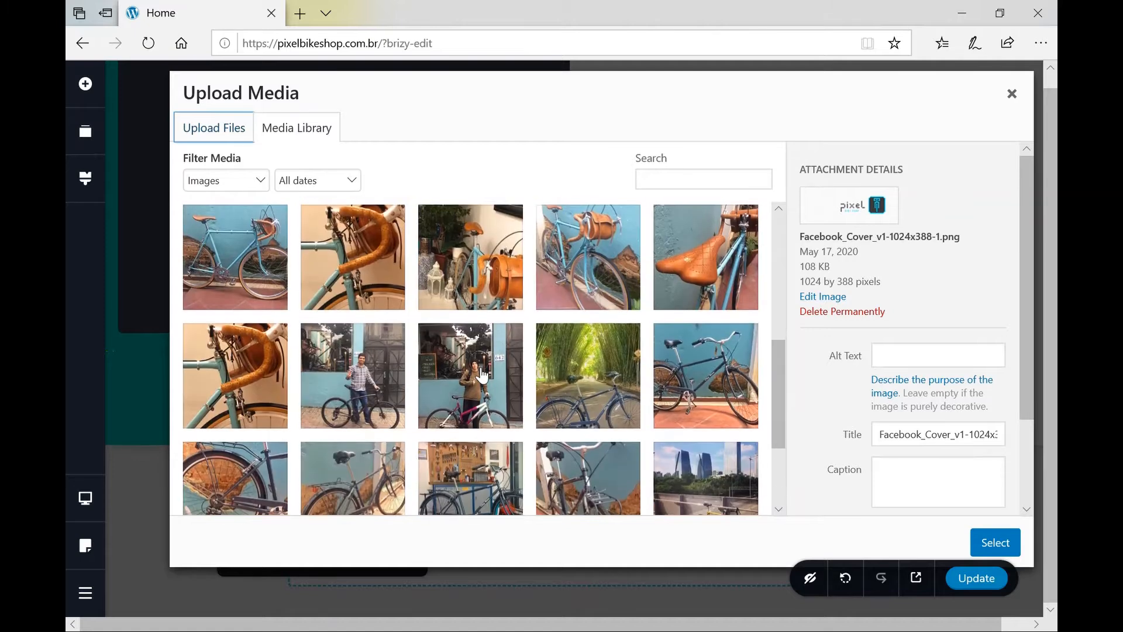
scroll(481, 374, "down", 2)
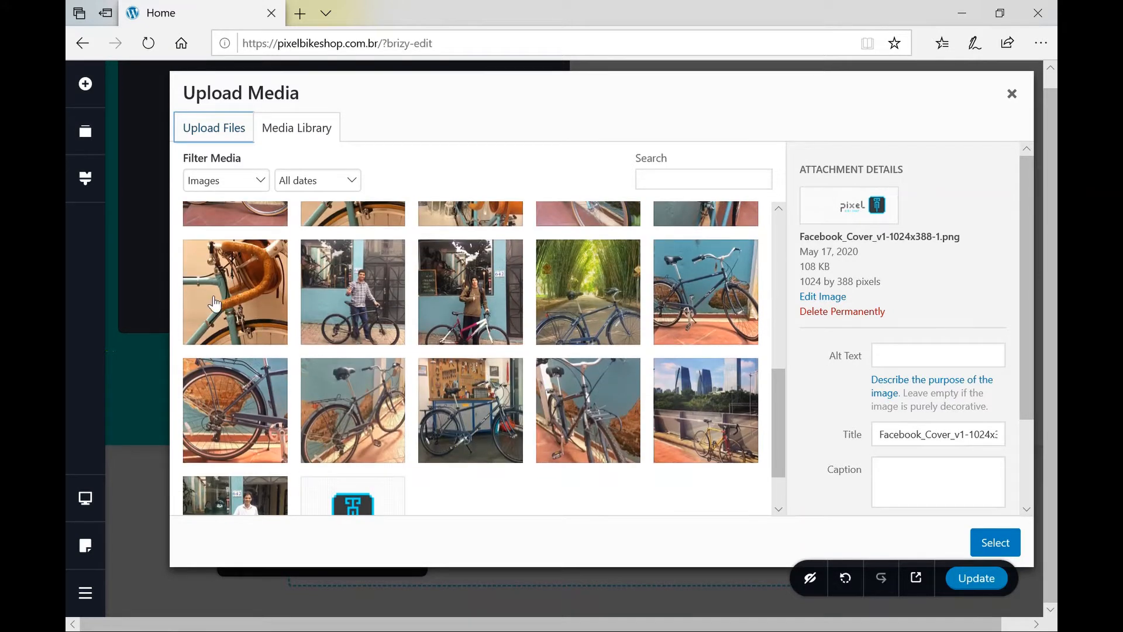
left_click(245, 305)
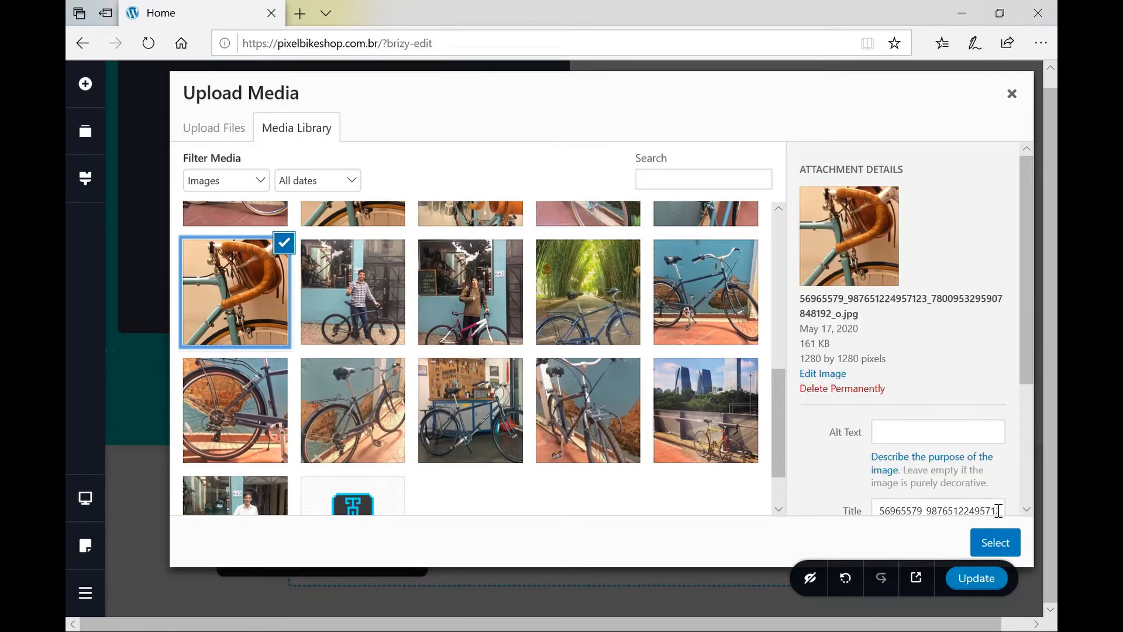
left_click(994, 547)
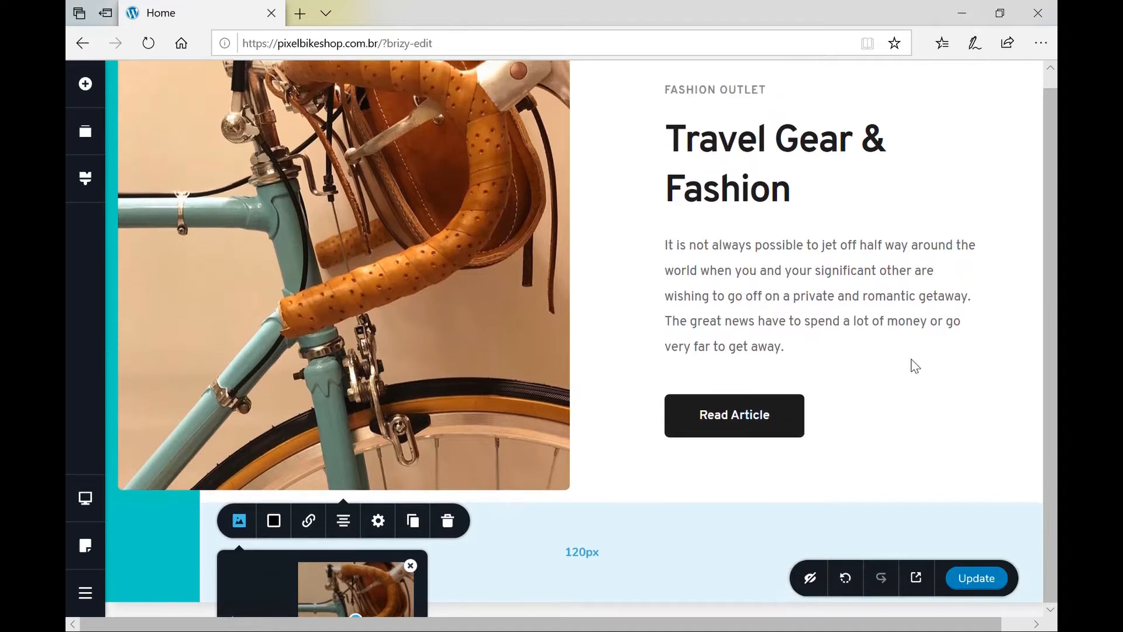
Replace the paragraph's getaway blurb with 'Tthis is just an example!'.
left_click(747, 261)
key("Left")
key("Left")
key("Left")
key("Left")
key("Left")
key("Left")
key("Left")
key("Left")
key("Left")
key("Left")
key("Left")
key("Left")
key("shift+Down")
key("shift+Down")
key("shift+Down")
key("shift+Down")
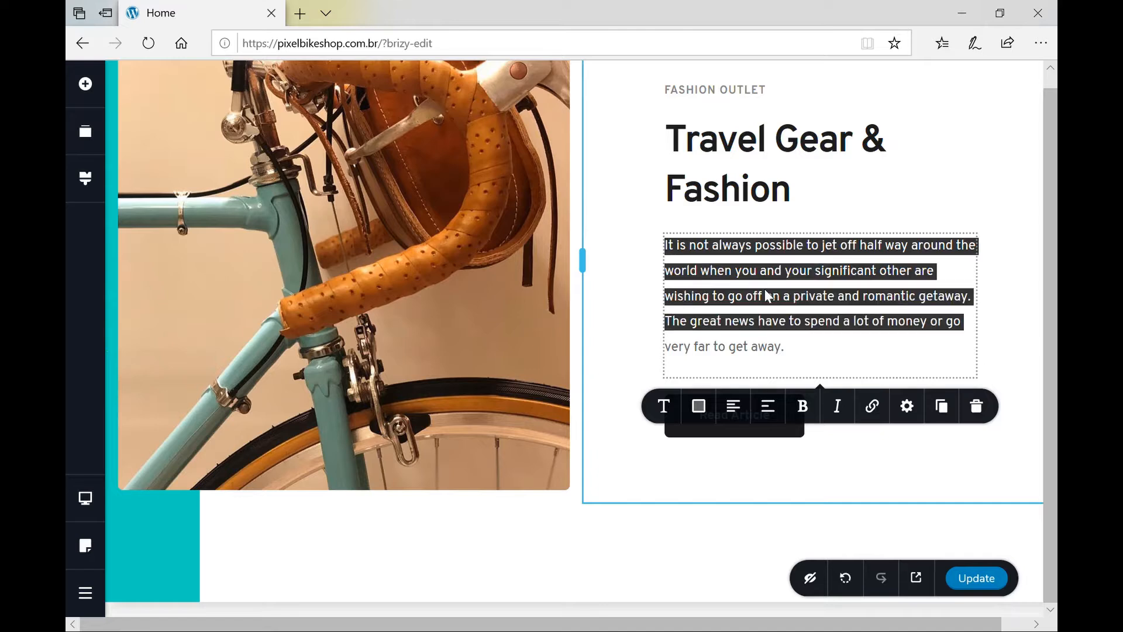
key("shift+Down")
key("shift+Left")
type("T")
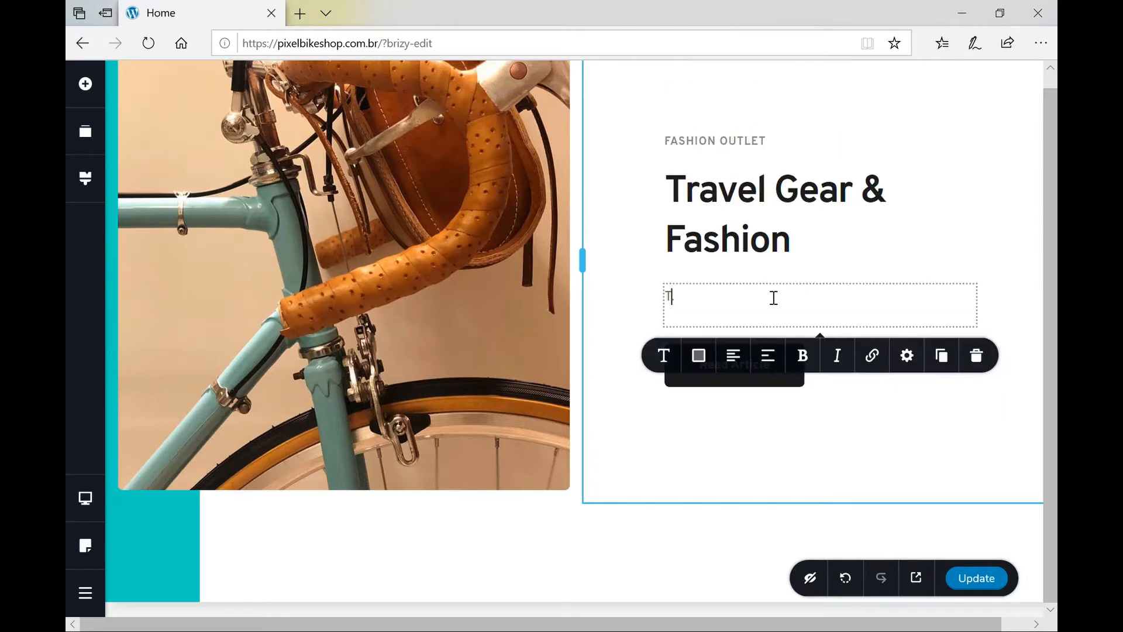
type("this is just an")
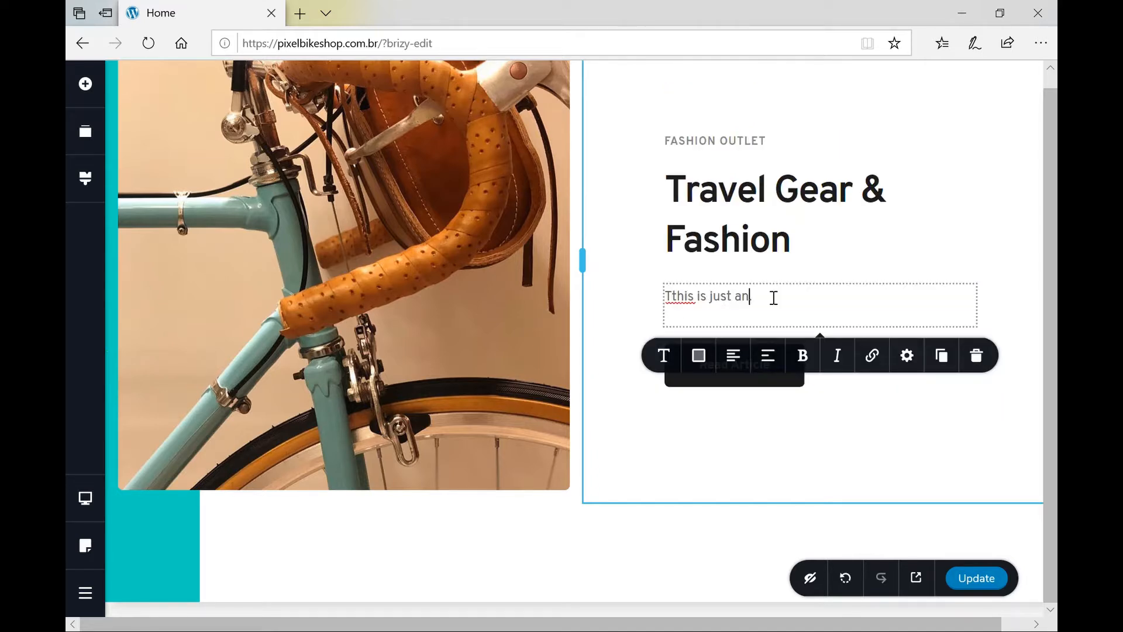
type(" example!")
Select the word 'example' in the new sentence.
left_click(767, 306)
key("Left")
key("ctrl+shift+Right")
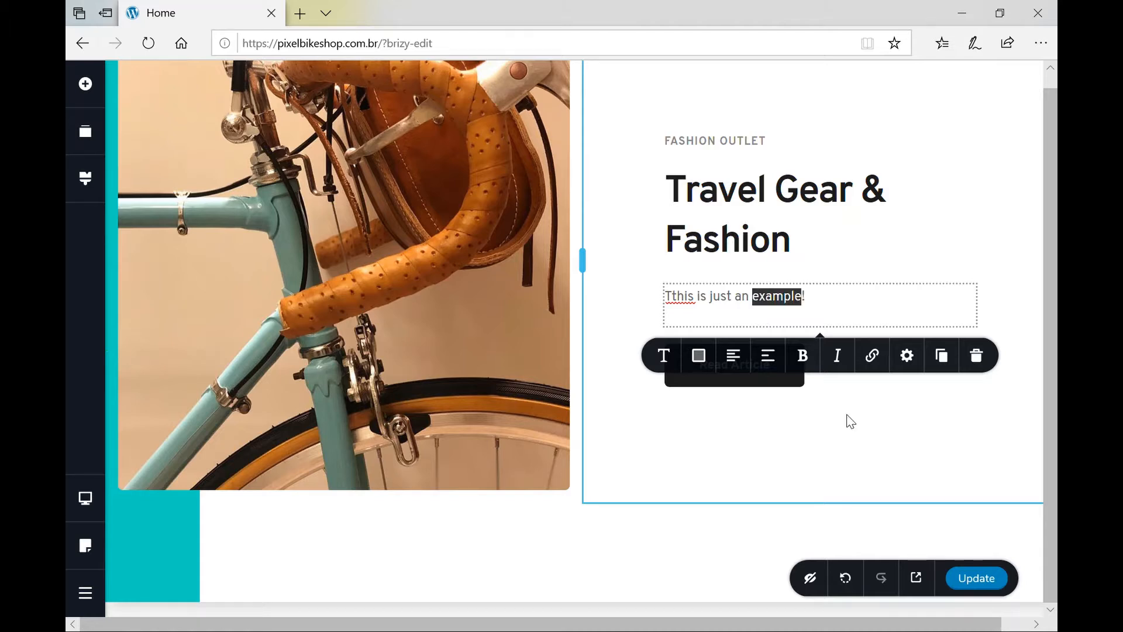
Link 'example' to htts://britzzlink.com, opening in a new tab with nofollow left off.
left_click(874, 357)
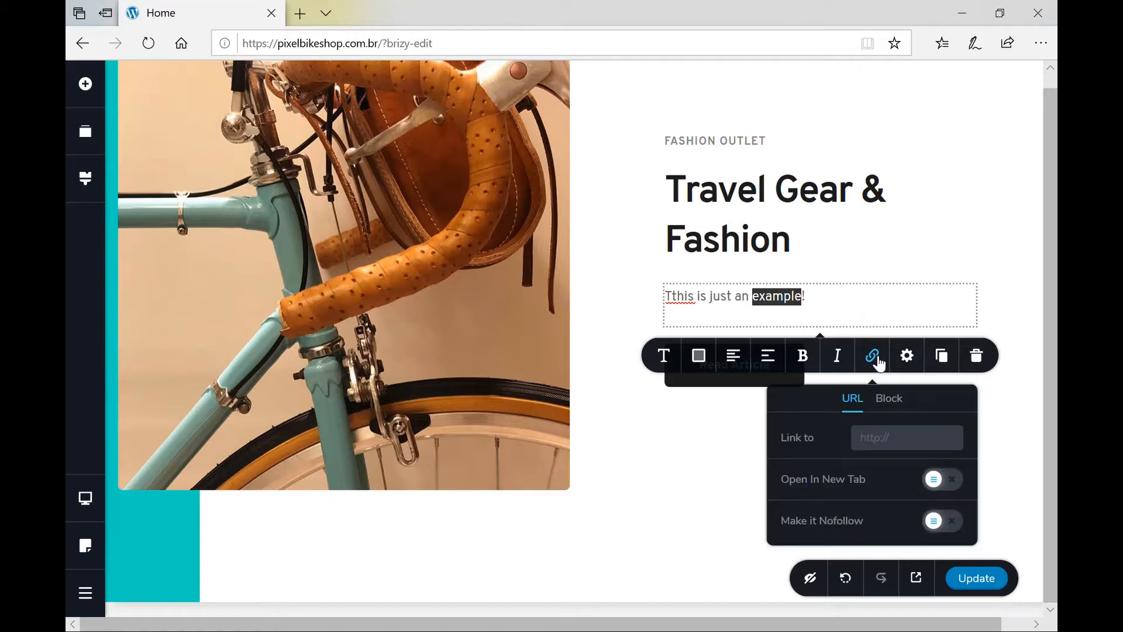
left_click(886, 447)
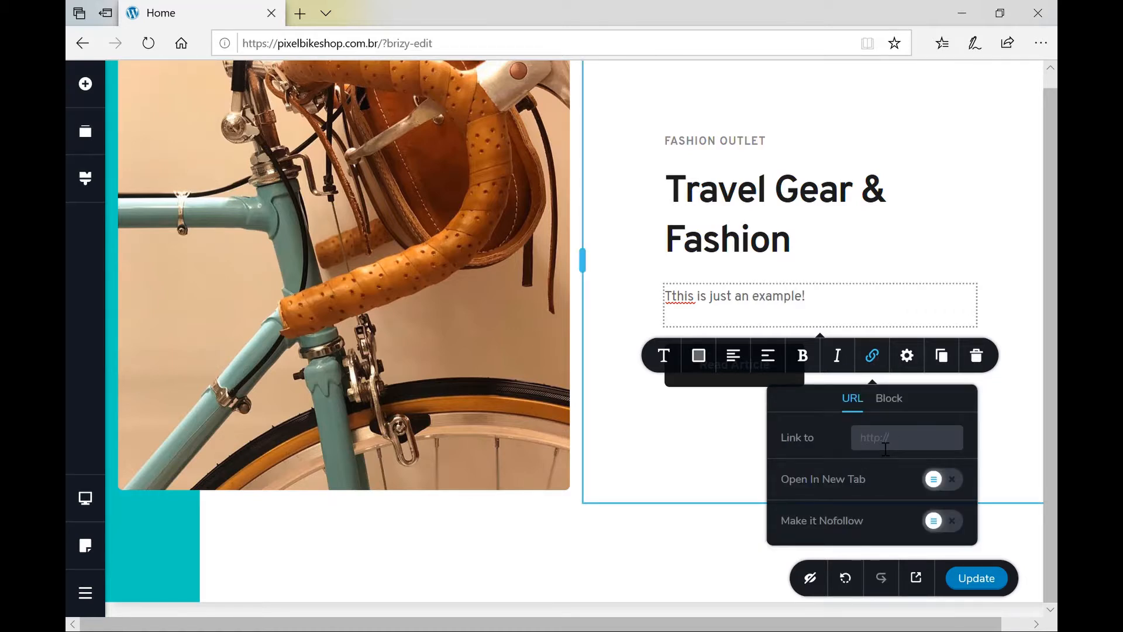
type("ht")
type("ts")
type("://britzzl")
type("ink.com")
left_click(939, 481)
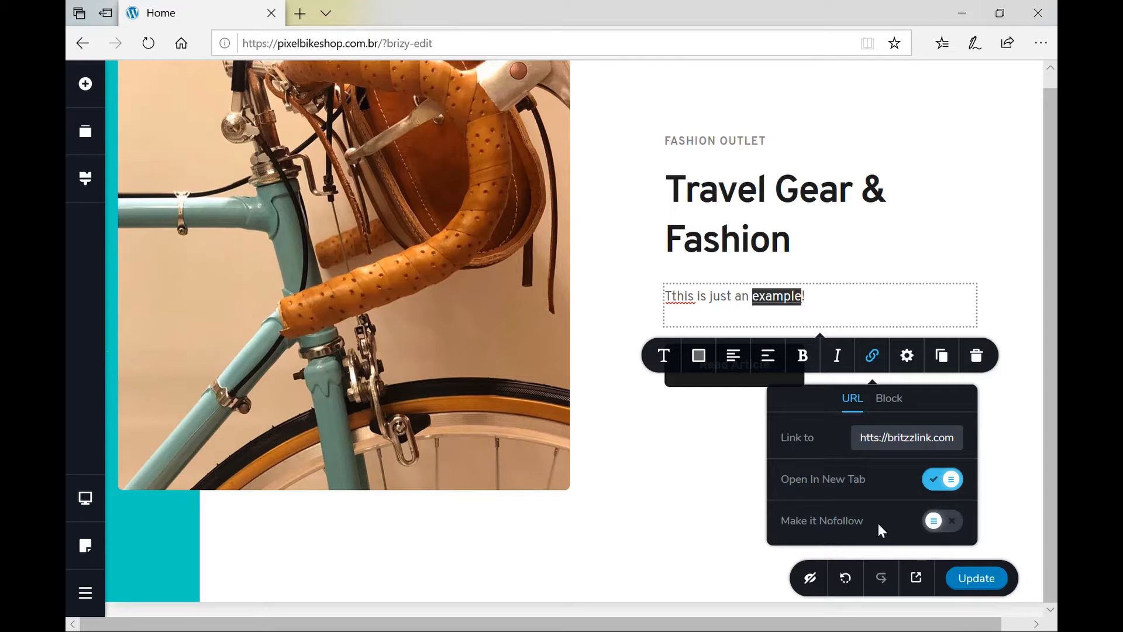
left_click(948, 526)
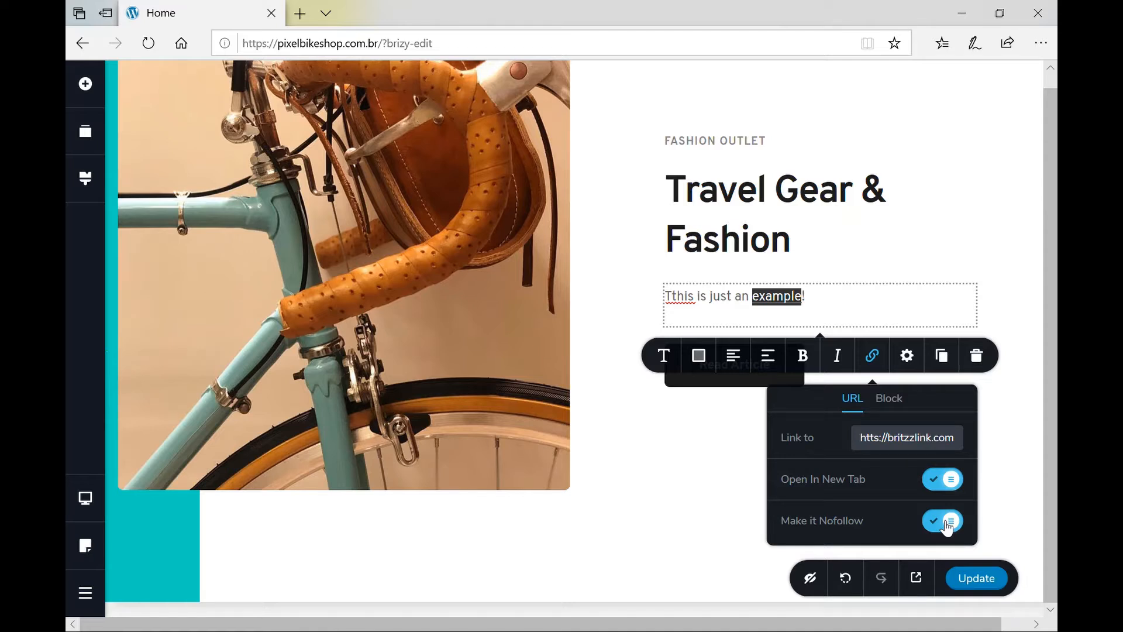
left_click(954, 524)
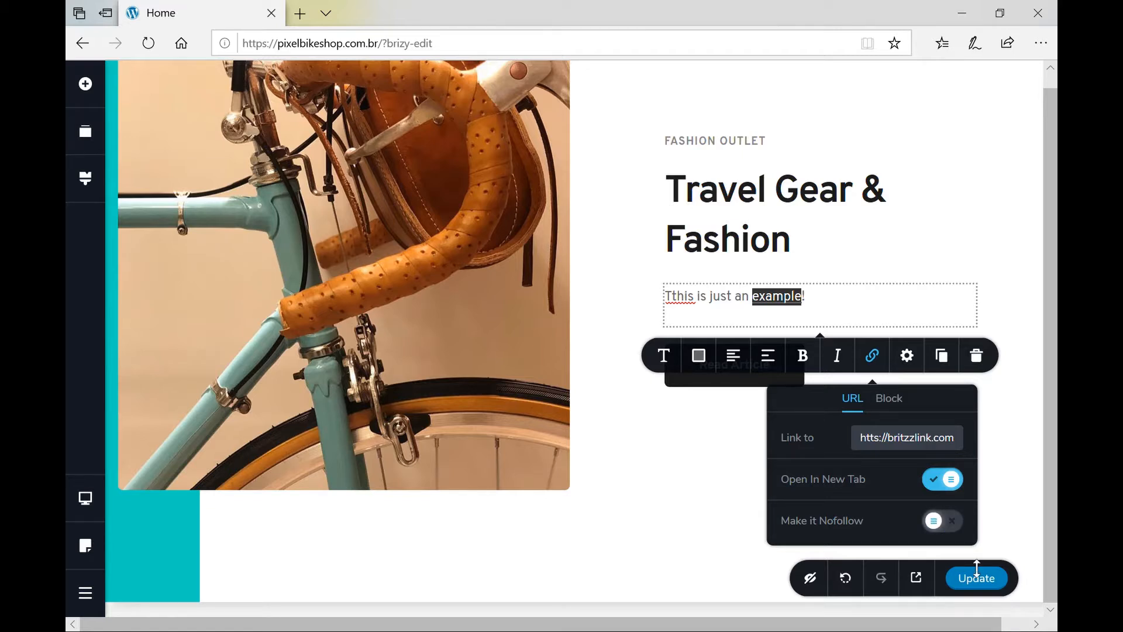
left_click(1011, 496)
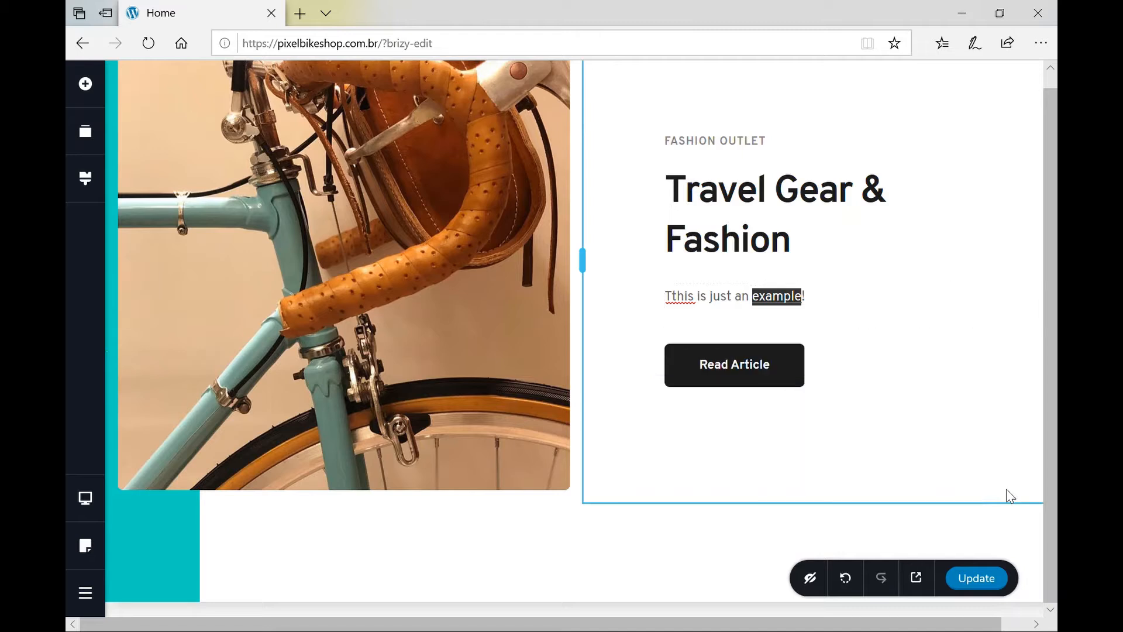
Set the example paragraph's Gap Above to 37 px and Gap Below to 73 px.
left_click(714, 313)
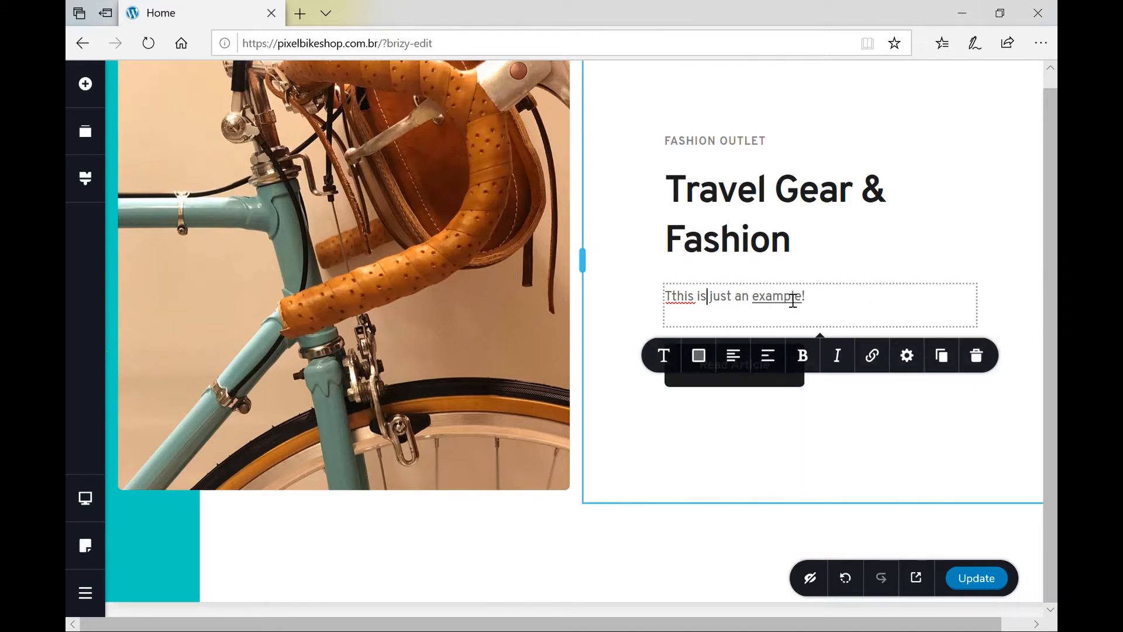
left_click(909, 357)
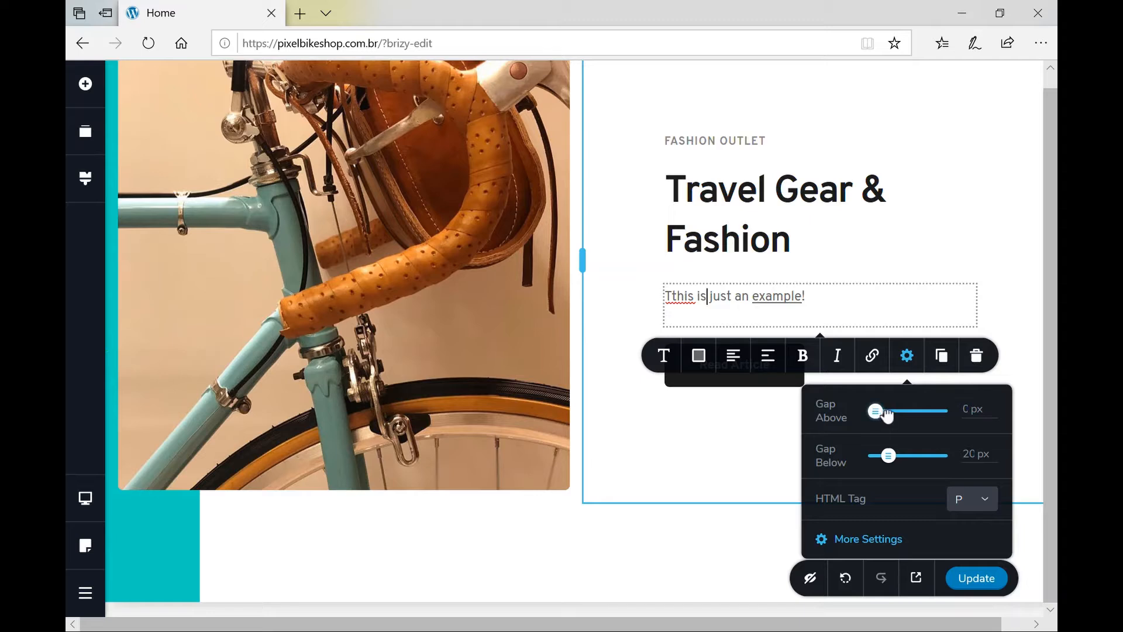
left_click(929, 420)
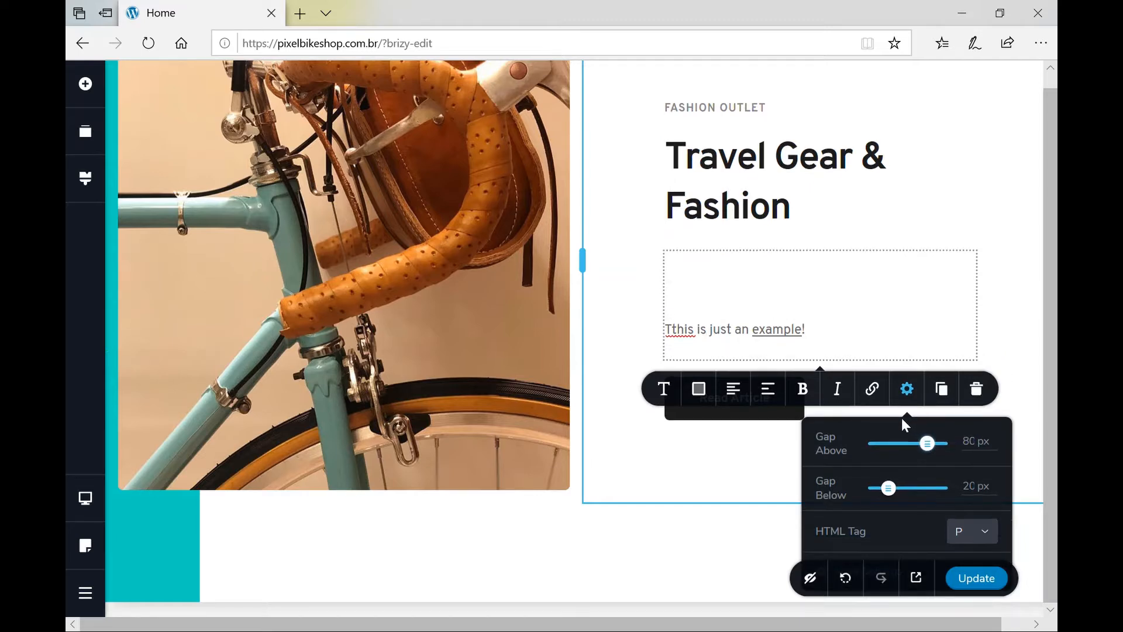
left_click_drag(929, 420, 904, 426)
left_click_drag(888, 471, 923, 470)
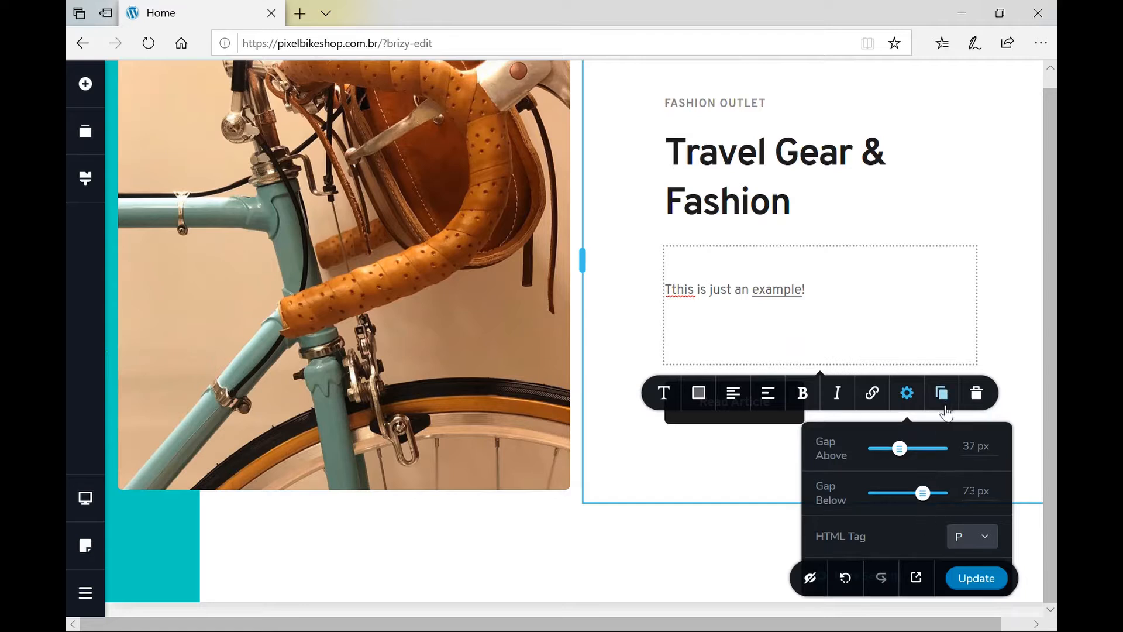
left_click(742, 515)
scroll(743, 513, "down", 2)
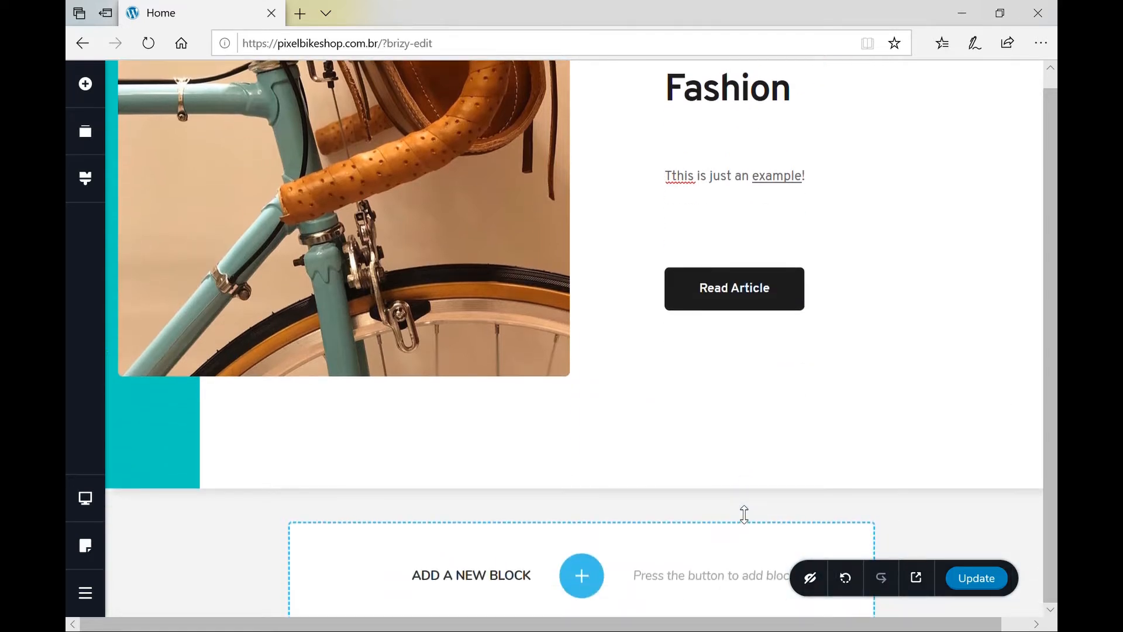
left_click(792, 173)
left_click(942, 278)
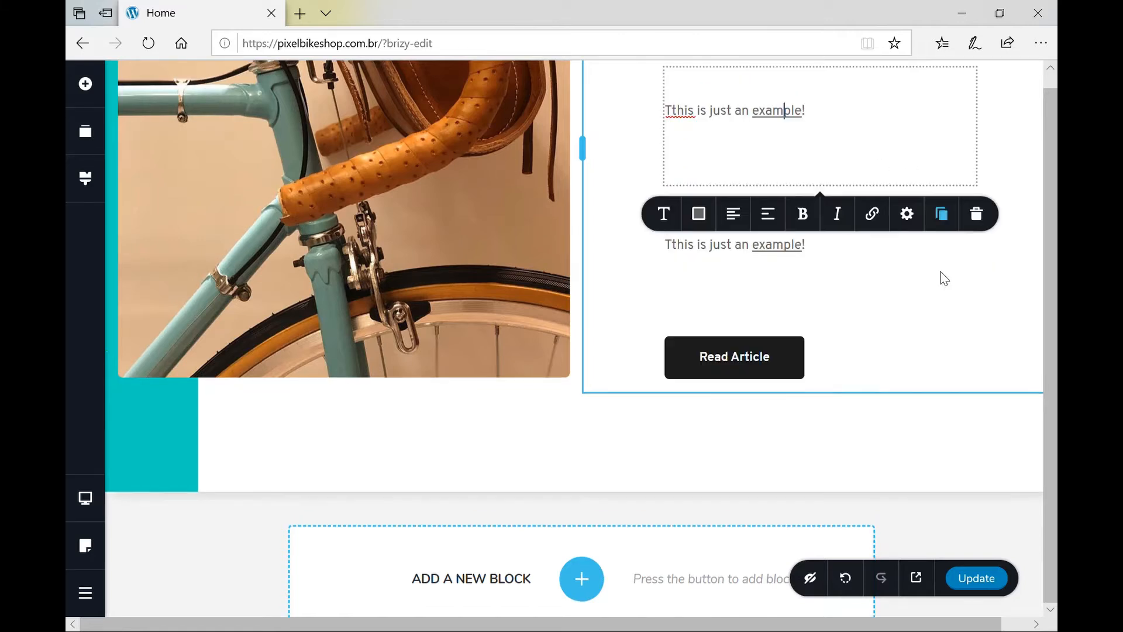
left_click(819, 257)
key("ctrl+shift+Left")
key("ctrl+shift+Left")
key("ctrl+shift+Left")
key("ctrl+shift+Left")
key("ctrl+shift+Left")
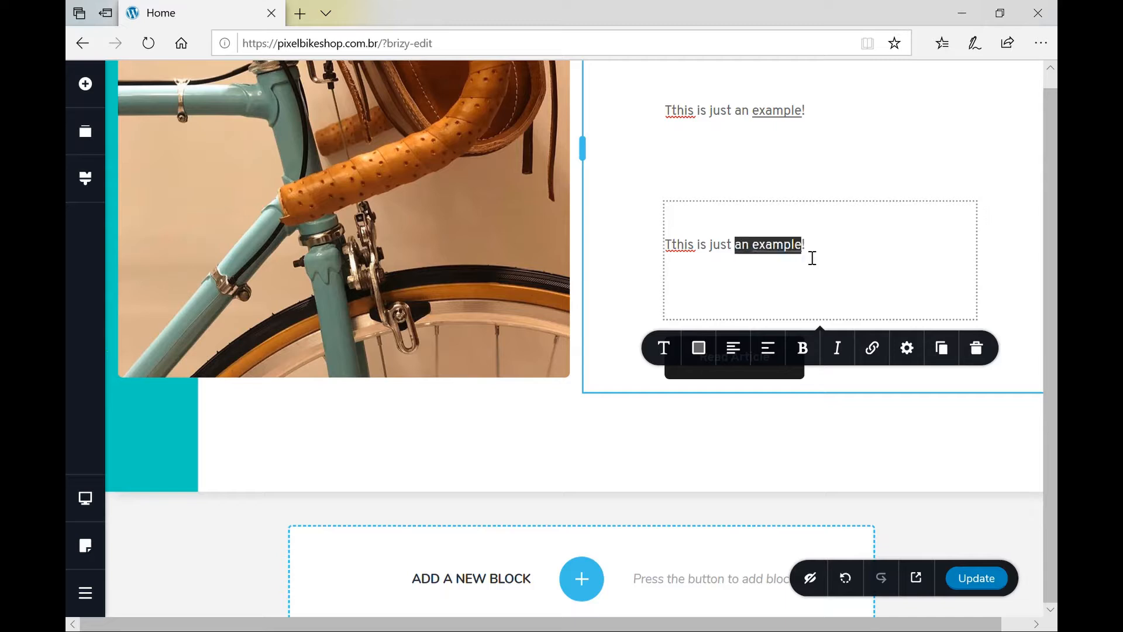
type("There i")
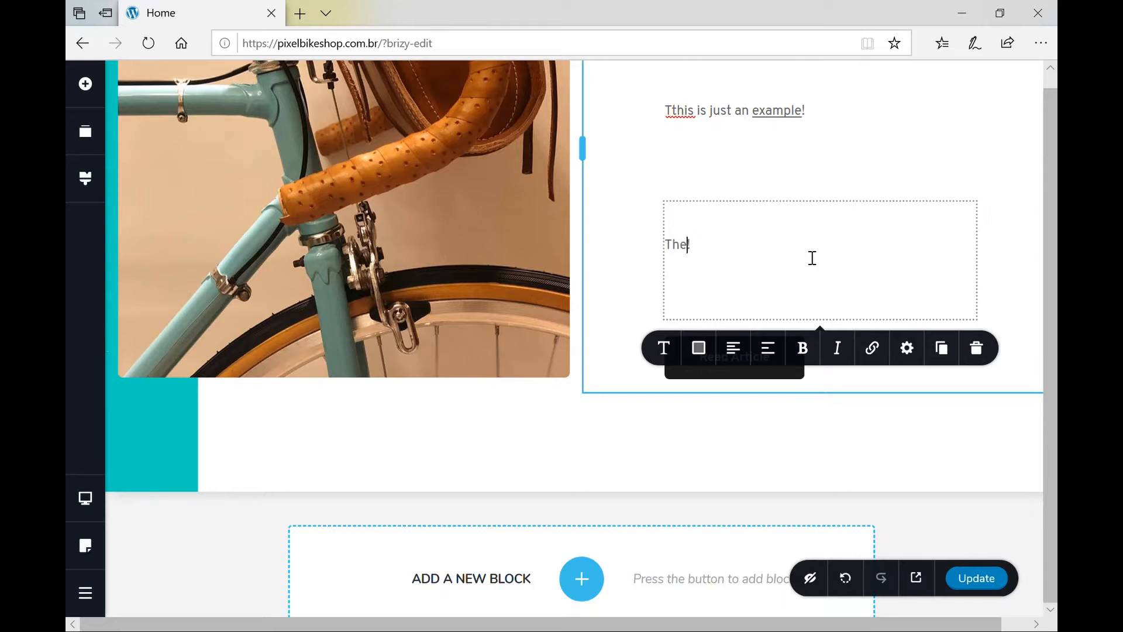
type("you go!")
left_click(984, 353)
scroll(780, 183, "up", 3)
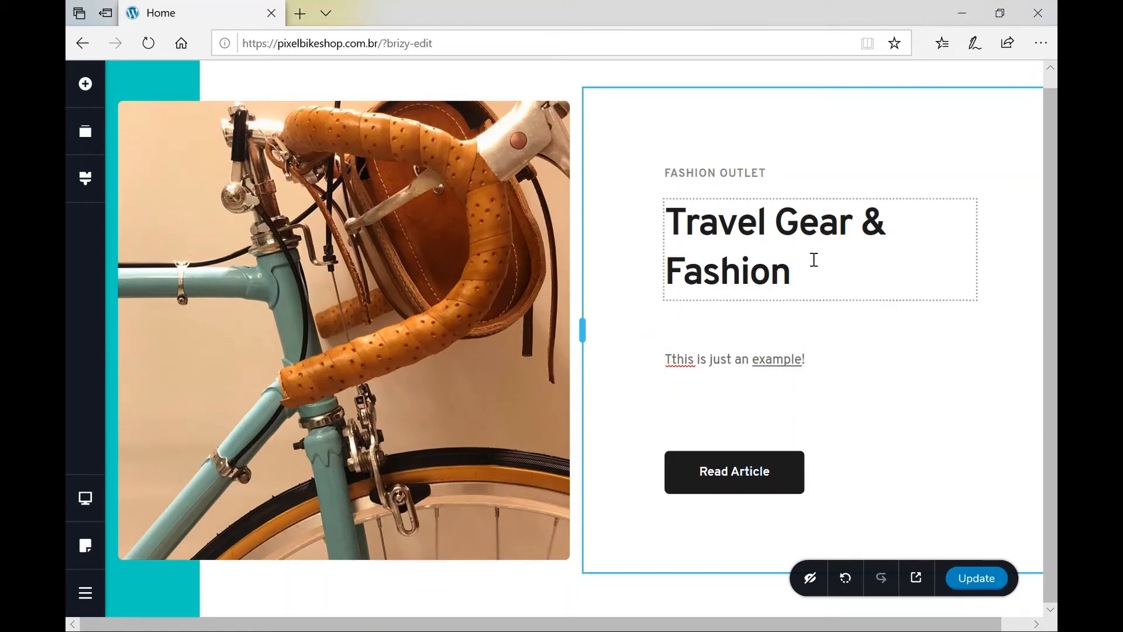
scroll(813, 258, "down", 4)
scroll(806, 256, "up", 8)
Reorder the page blocks so Travel Gear & Fashion sits above the Great Impact on Reality hero.
scroll(806, 257, "up", 7)
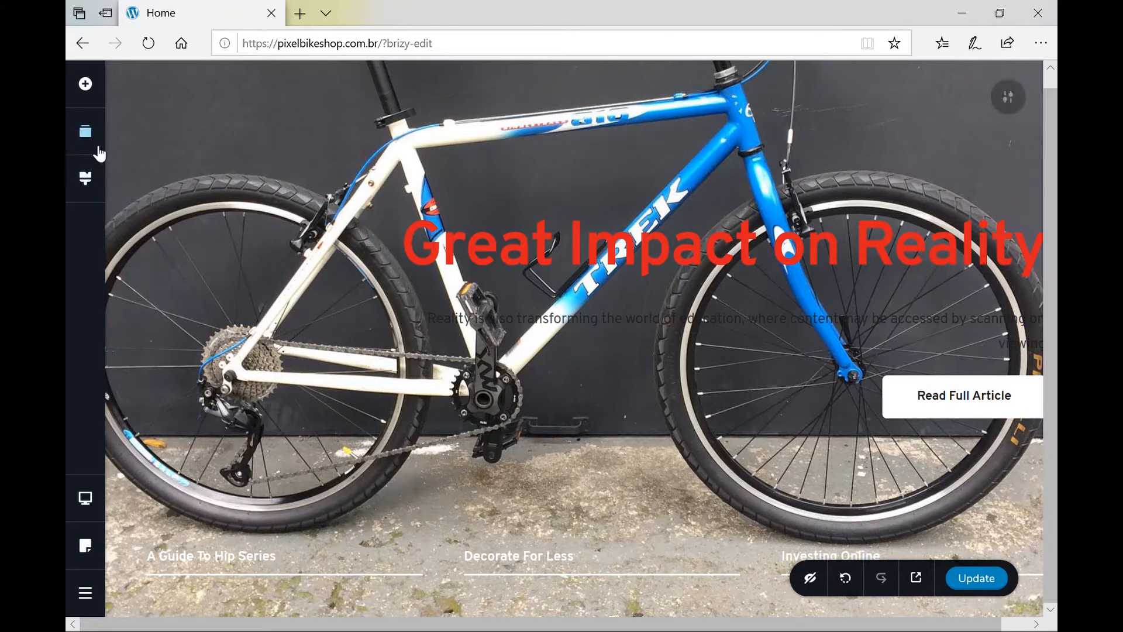
left_click(96, 139)
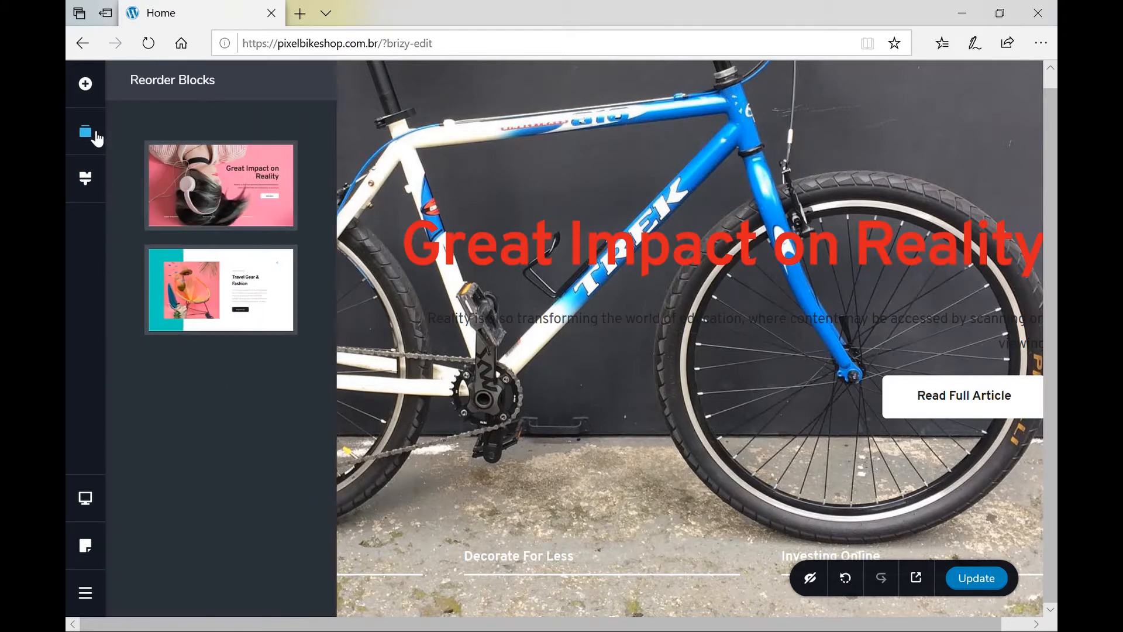
mouse_move(261, 214)
left_click_drag(260, 214, 261, 341)
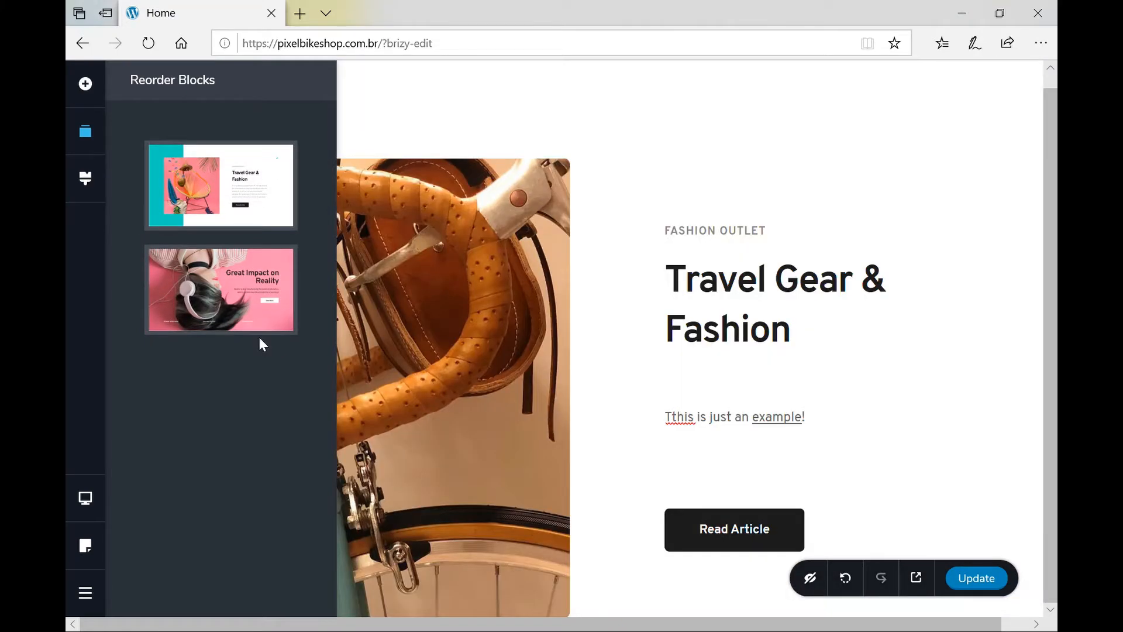
left_click(515, 353)
scroll(515, 353, "down", 10)
scroll(514, 353, "up", 10)
scroll(516, 358, "down", 1)
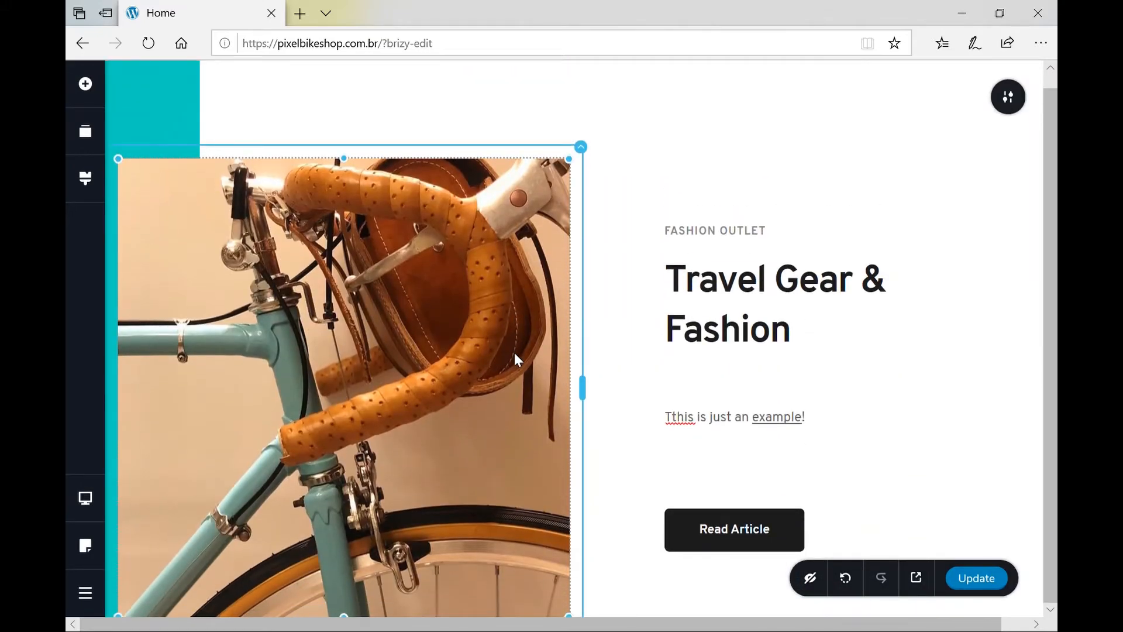
scroll(515, 358, "down", 10)
scroll(515, 352, "down", 5)
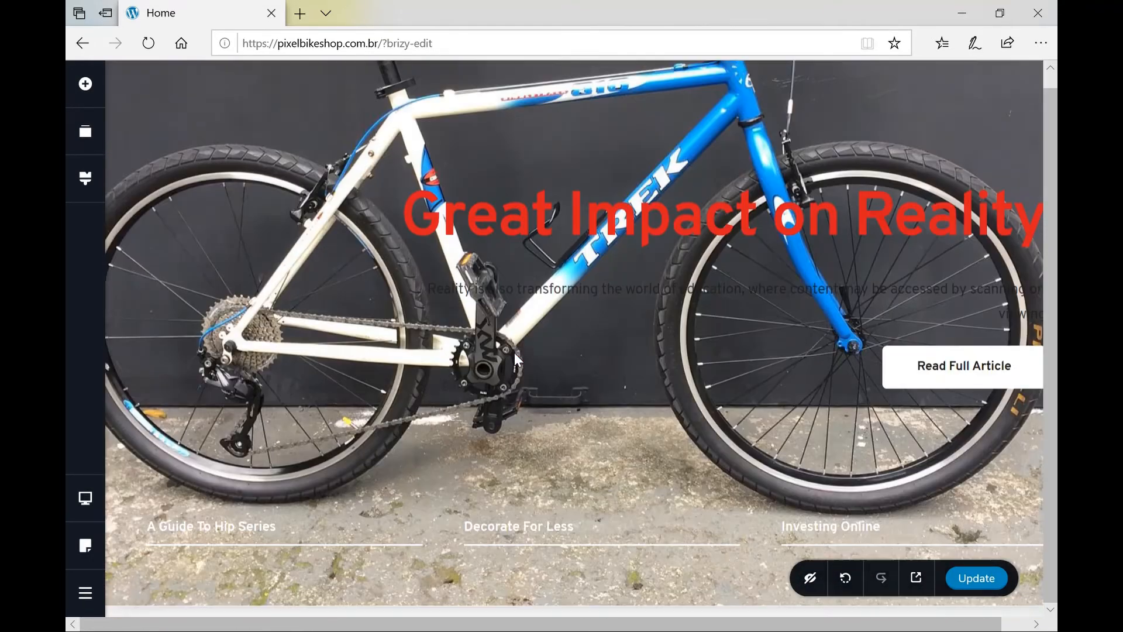
scroll(514, 353, "up", 4)
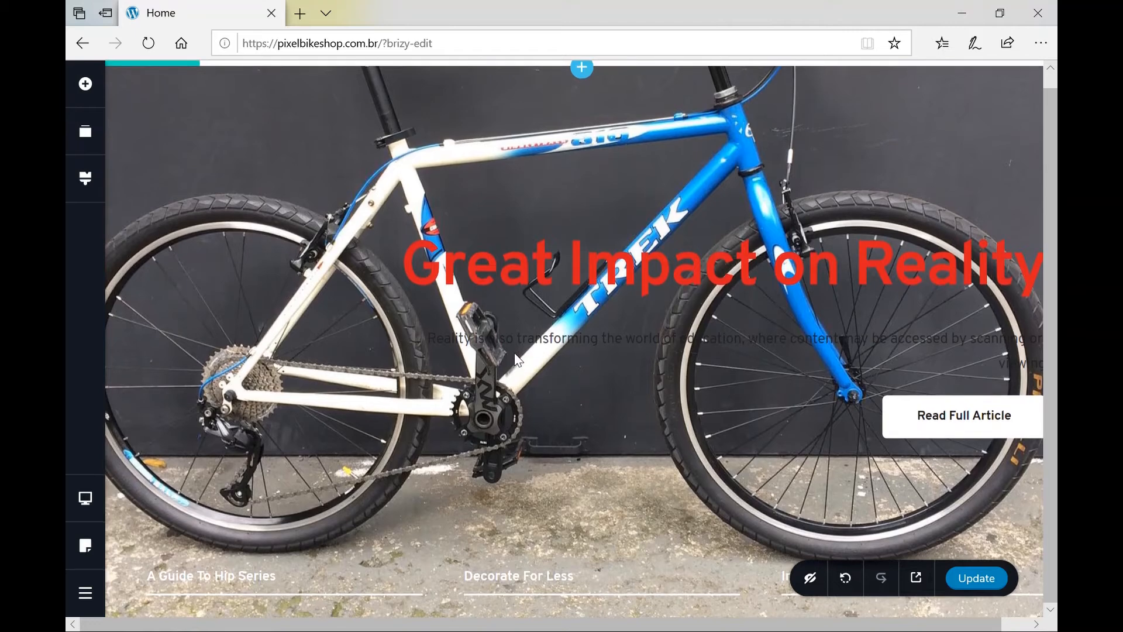
scroll(516, 358, "up", 1)
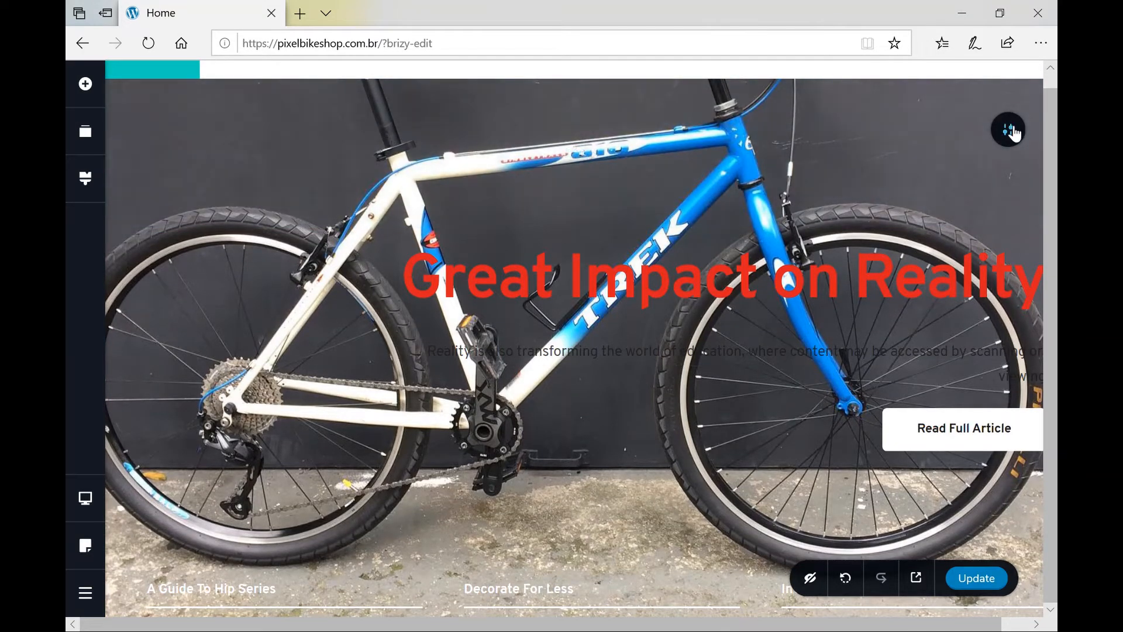
Shift the hero background's focal point so the bike saddle shows fully and the bike sits lower.
mouse_move(1013, 134)
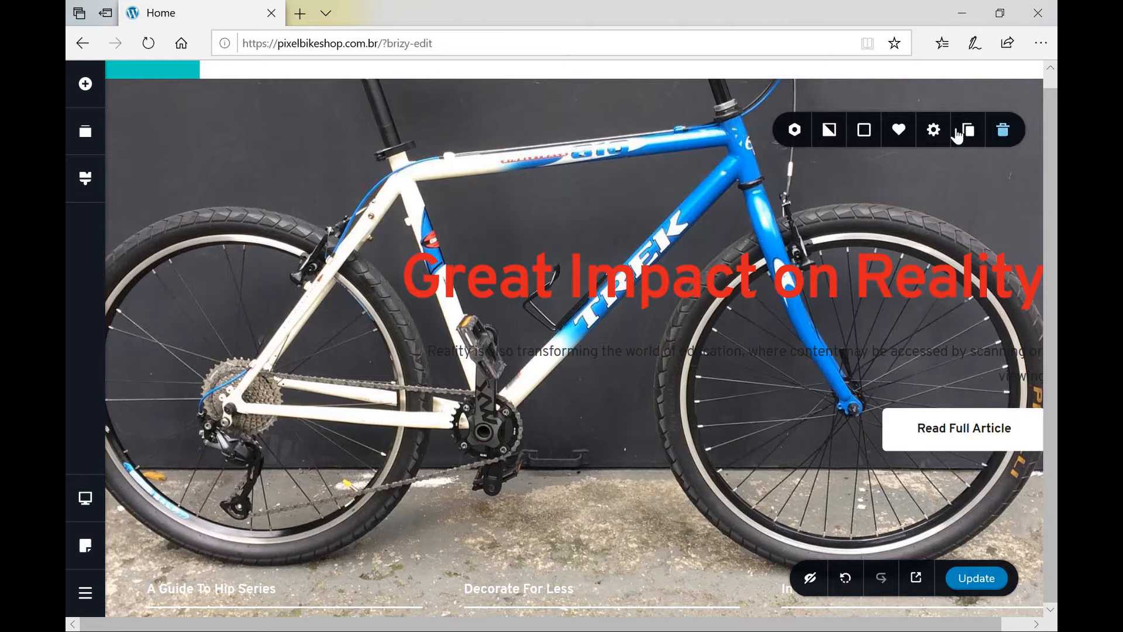
left_click(841, 135)
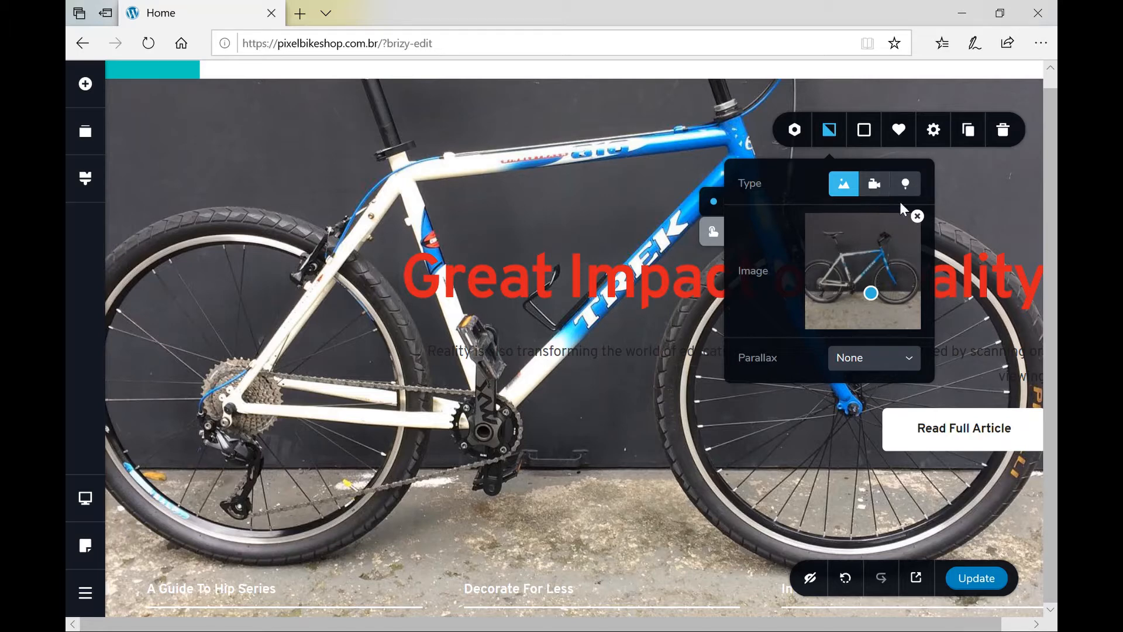
left_click(864, 261)
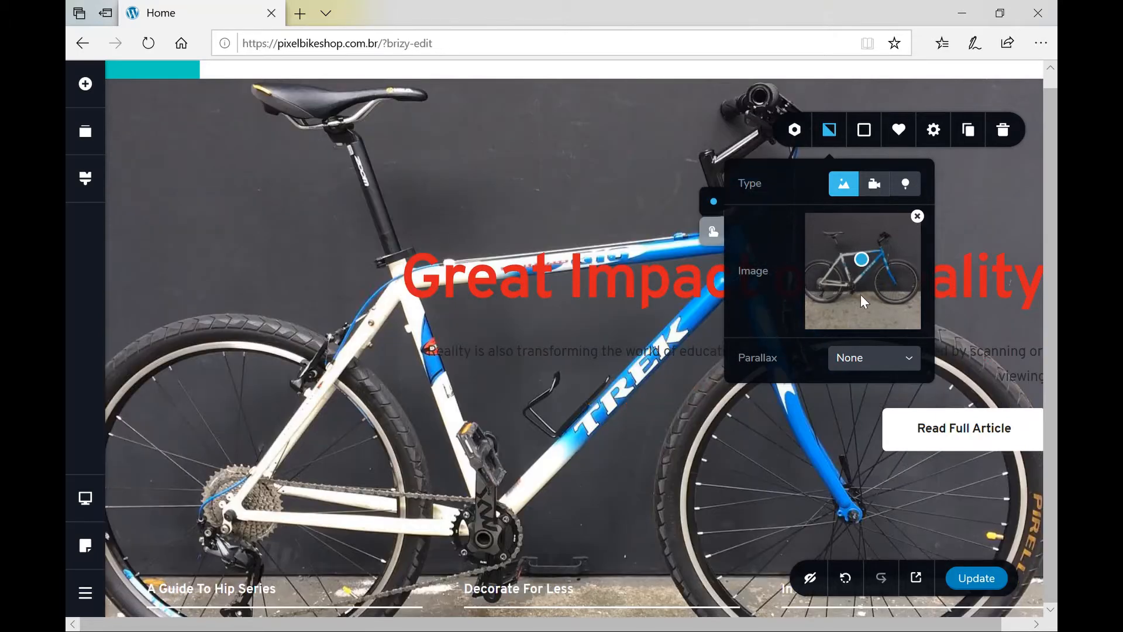
left_click(863, 272)
left_click(863, 237)
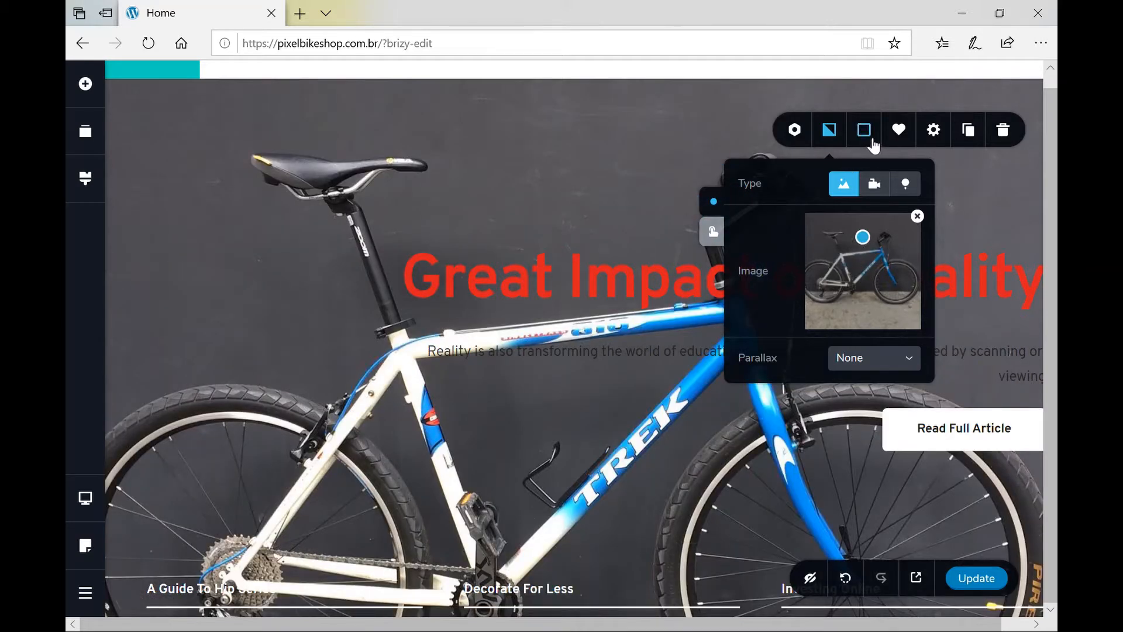
Apply a grey #666666 overlay at about 84% opacity over the hero's bike photo.
left_click(866, 132)
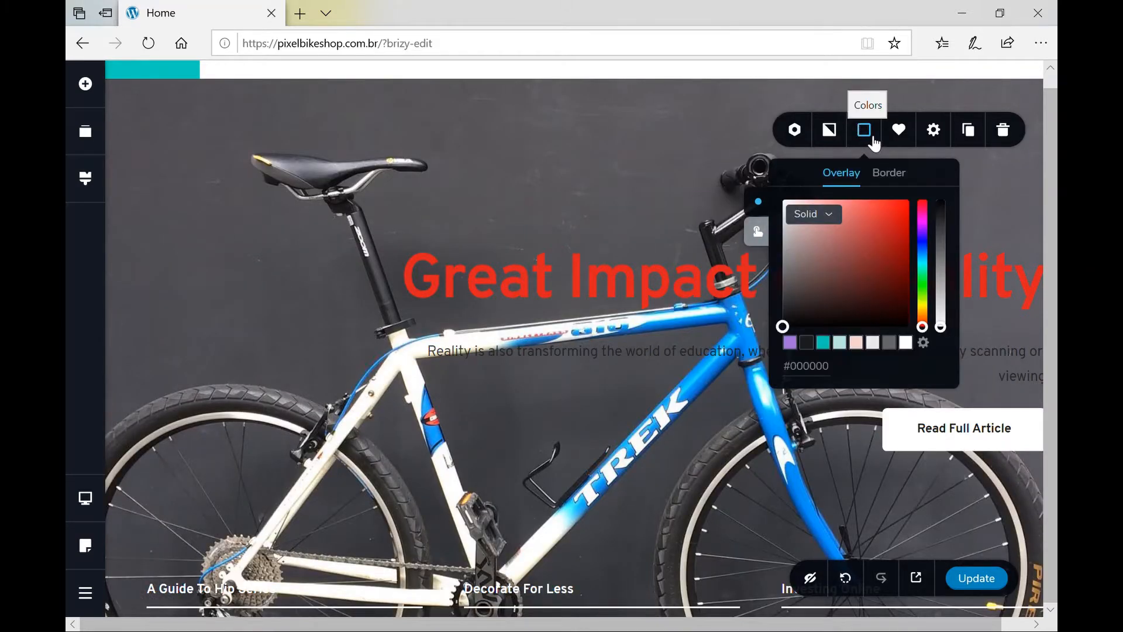
left_click(941, 326)
left_click_drag(948, 279, 953, 246)
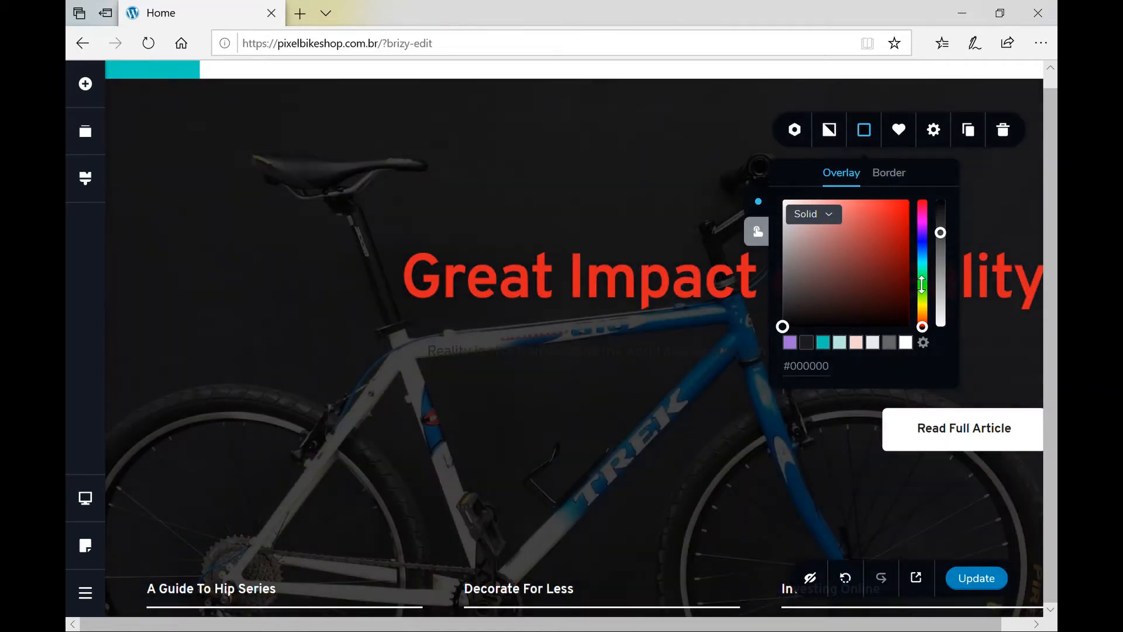
left_click(910, 344)
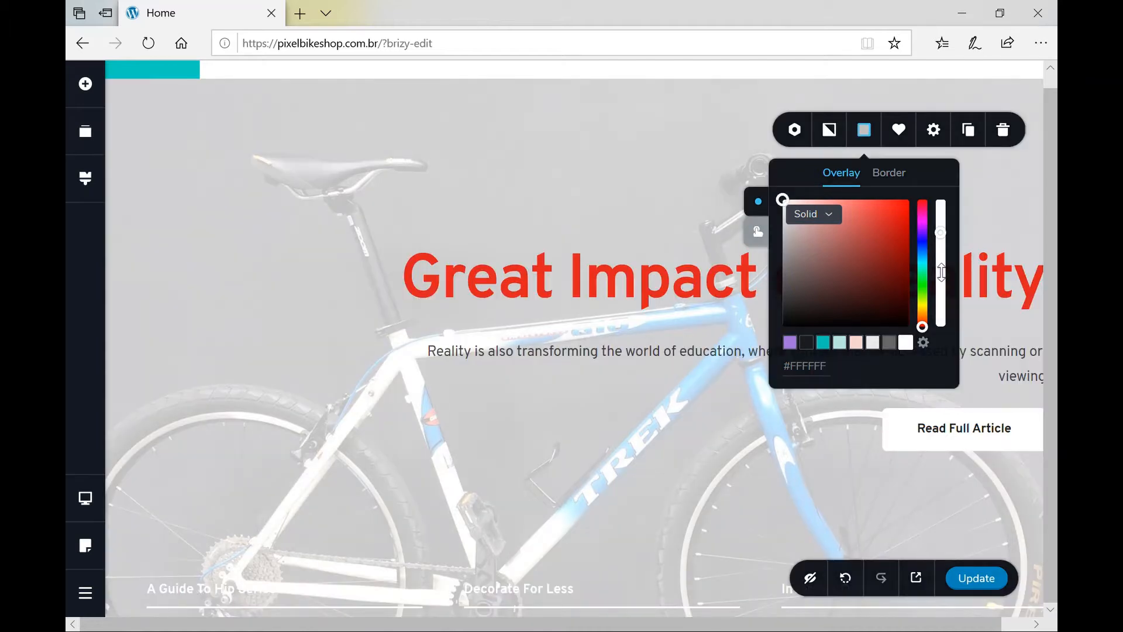
left_click_drag(950, 234, 950, 242)
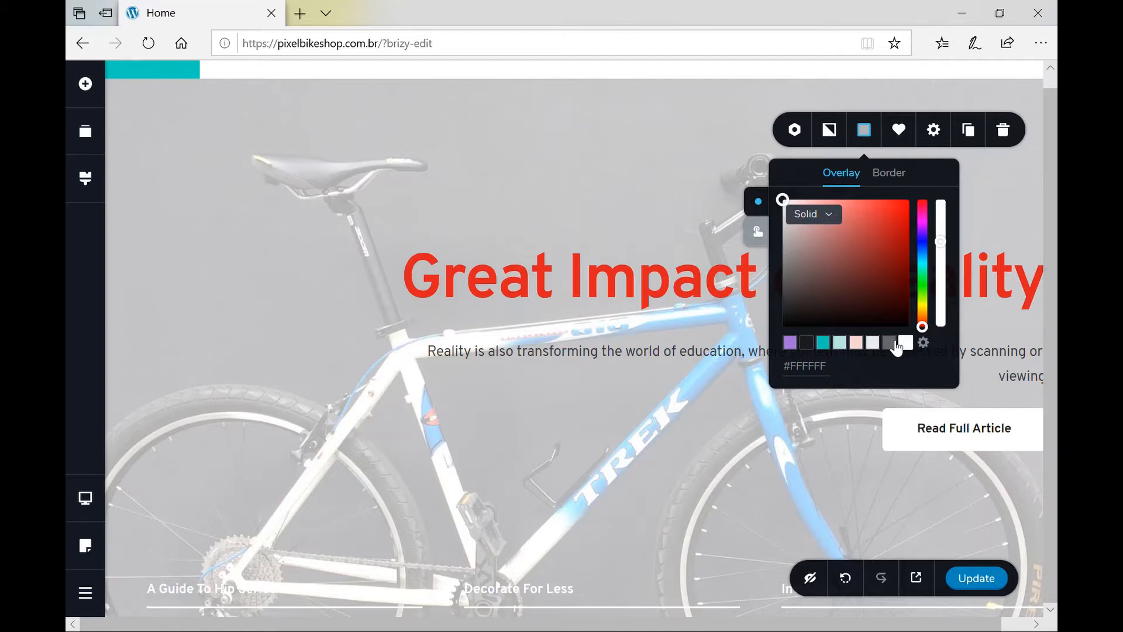
left_click(890, 343)
left_click_drag(944, 246, 946, 229)
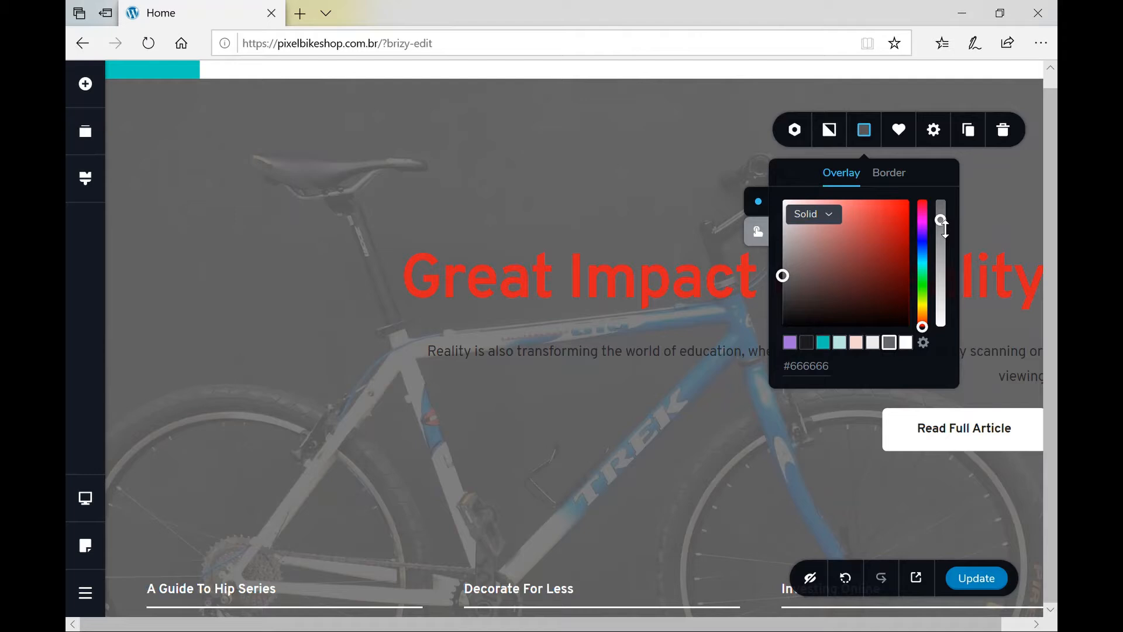
Set the Great Impact on Reality heading and its description paragraph to white #FFFFFF.
left_click(688, 273)
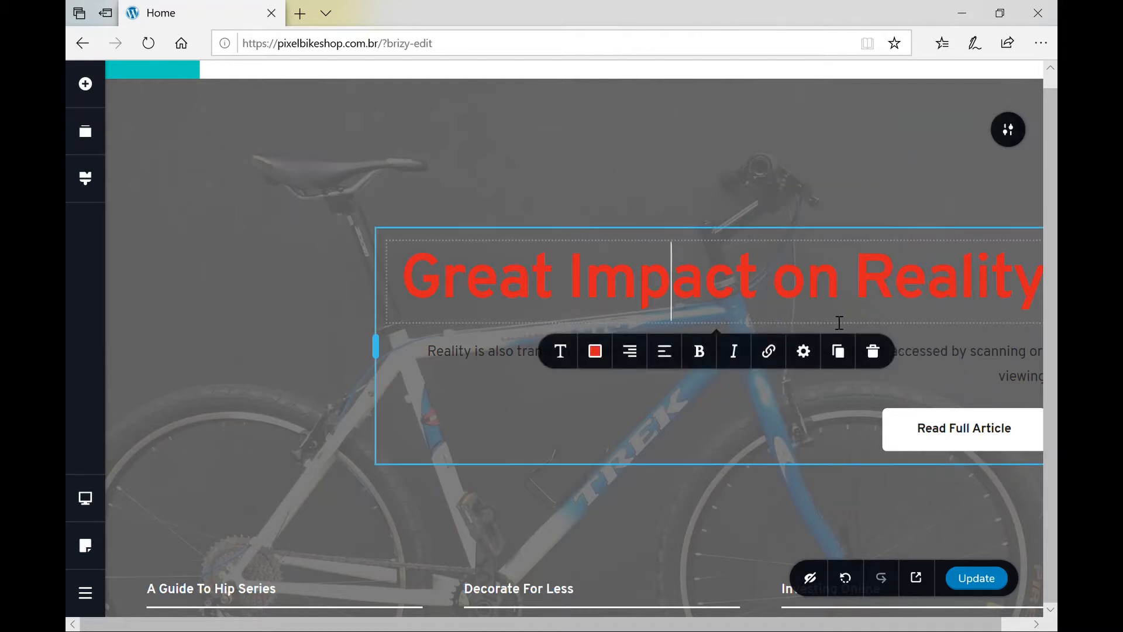
left_click(595, 351)
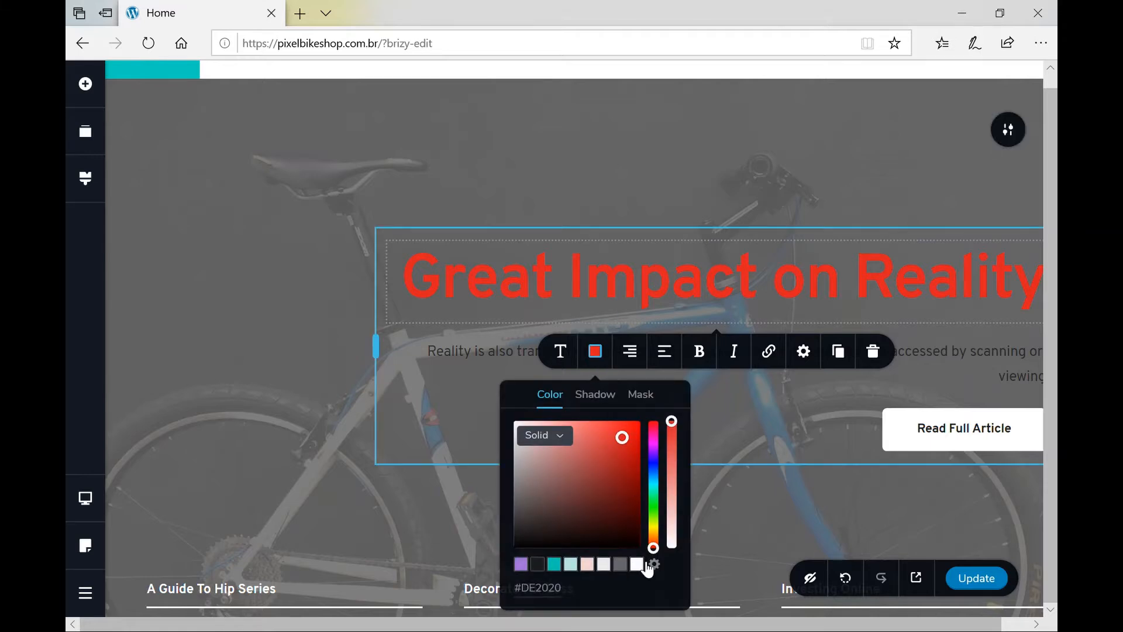
left_click(645, 564)
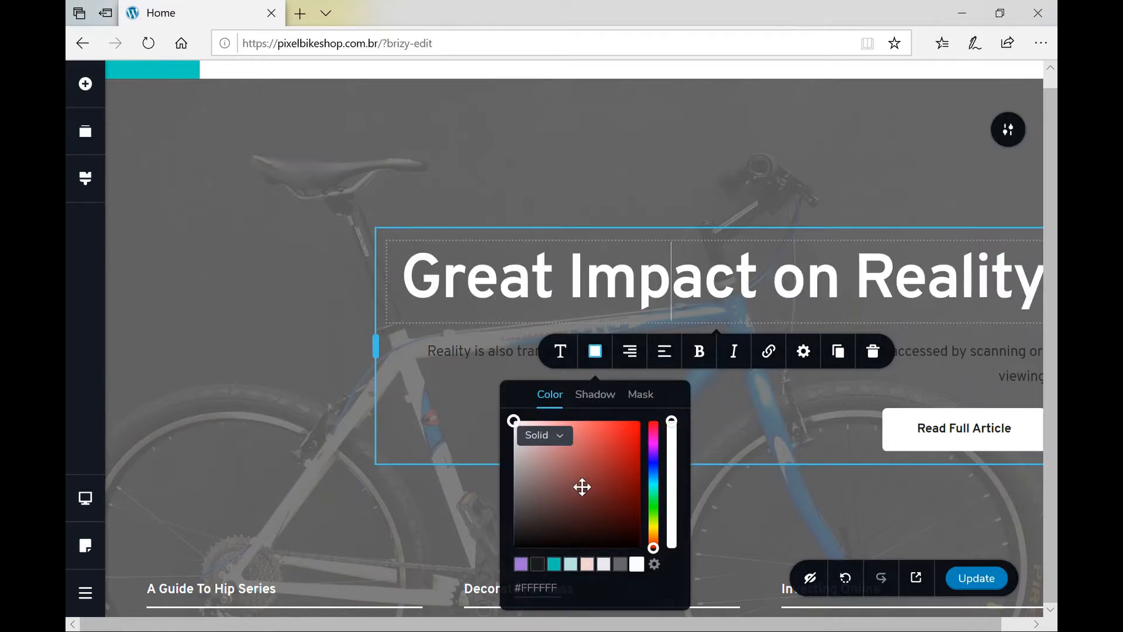
left_click(476, 361)
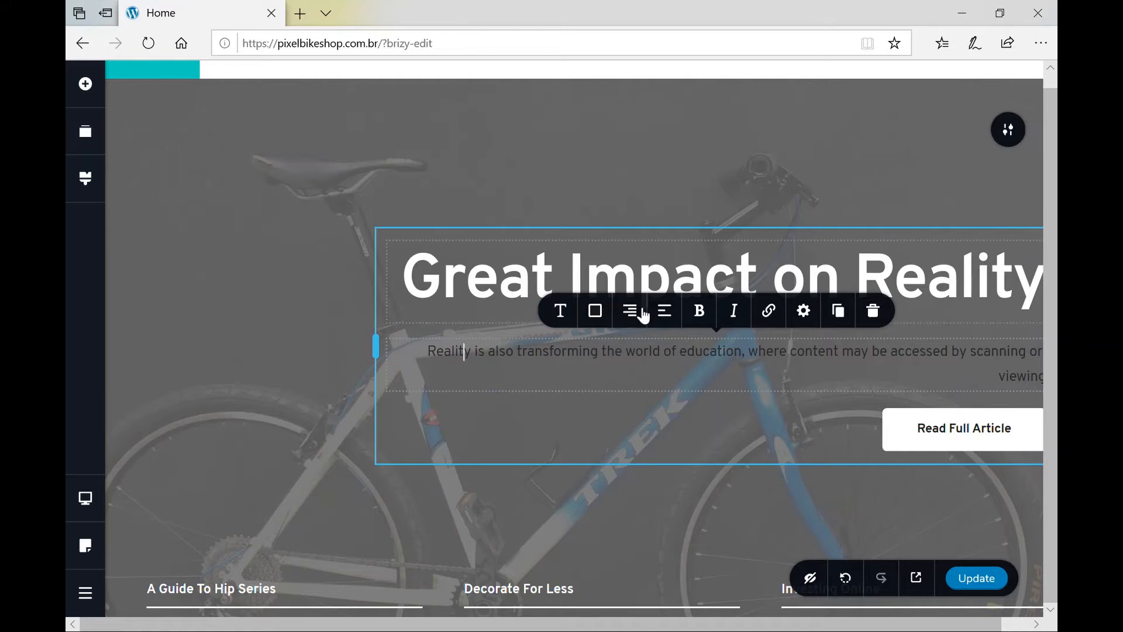
left_click(596, 316)
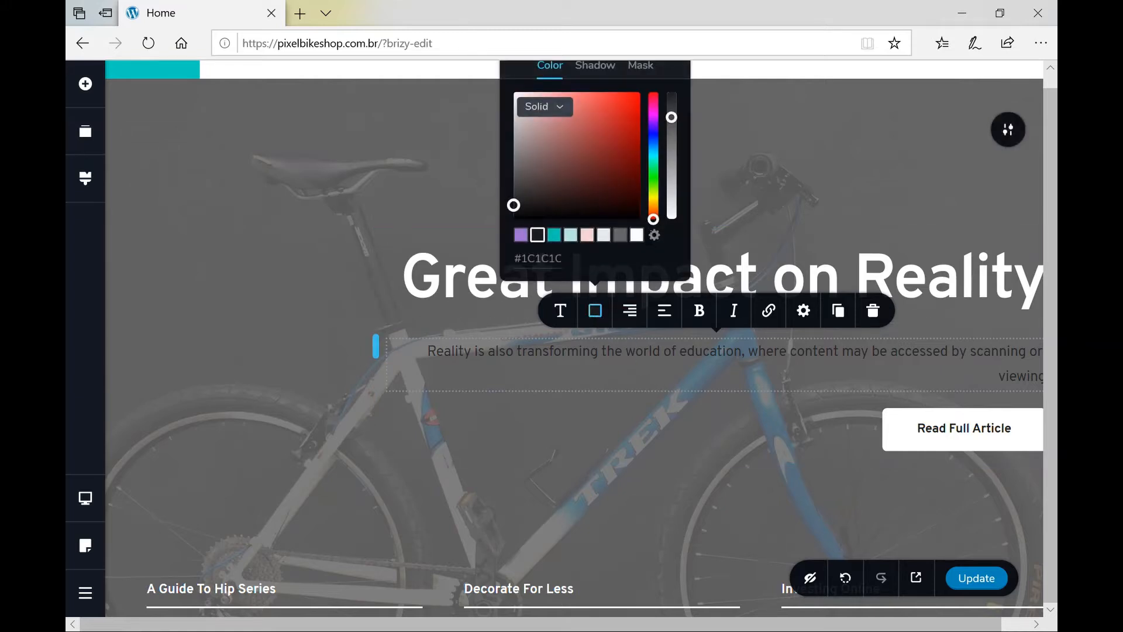
left_click(643, 246)
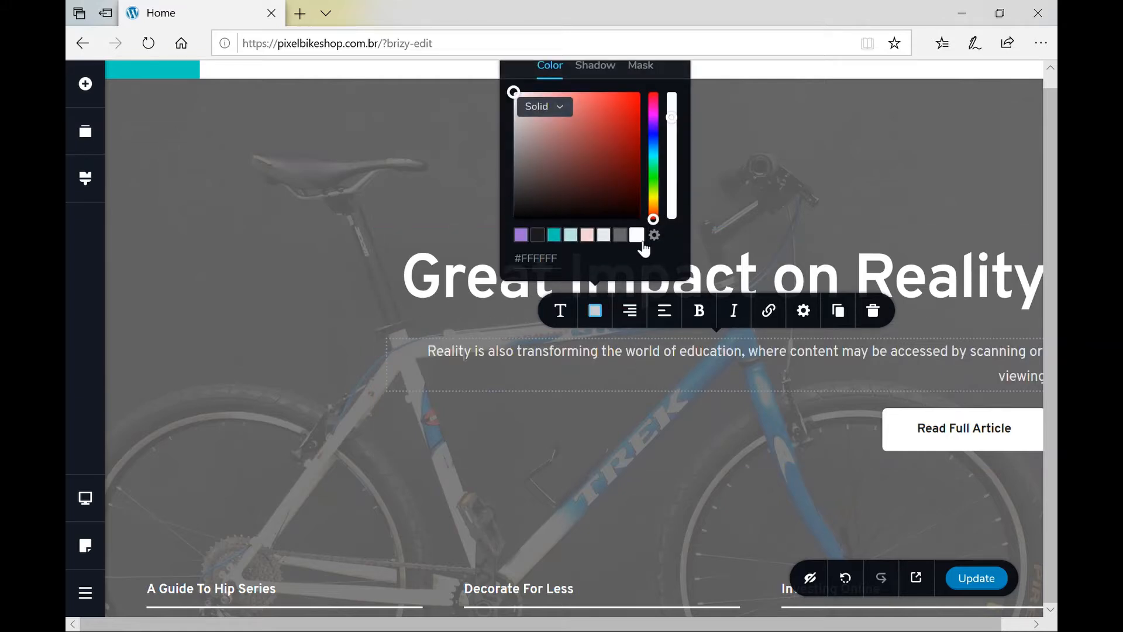
left_click(872, 204)
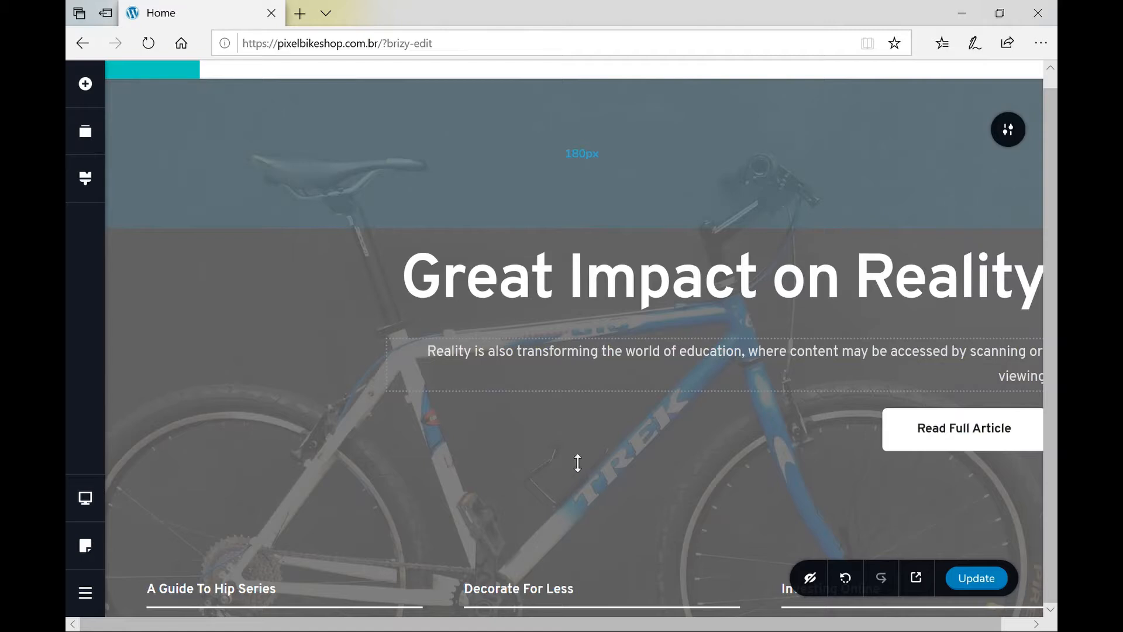
Scroll to the bottom of the Home page to reach the ADD A NEW BLOCK placeholder.
scroll(574, 454, "down", 3)
scroll(574, 454, "up", 1)
scroll(574, 461, "up", 3)
scroll(574, 460, "down", 2)
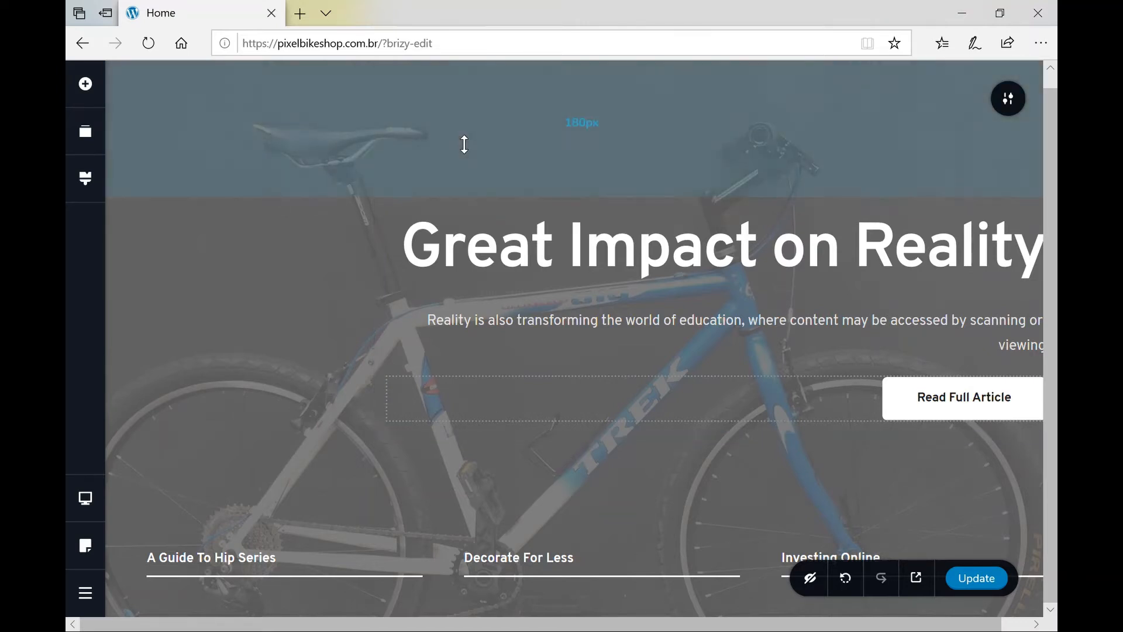
scroll(464, 143, "up", 3)
scroll(464, 144, "up", 5)
scroll(464, 144, "down", 7)
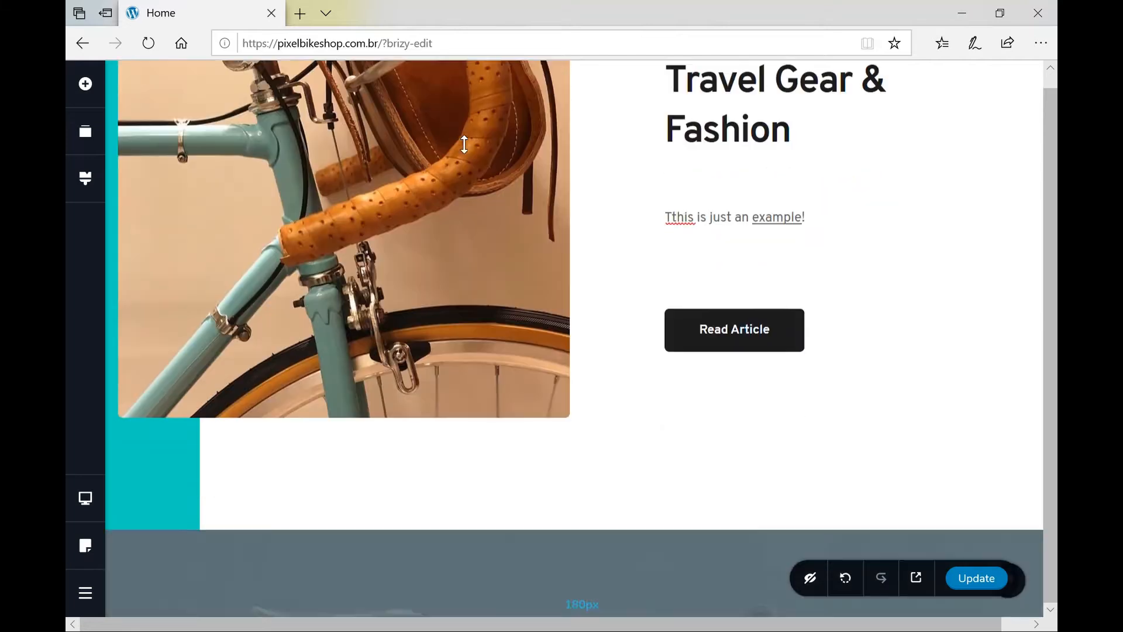
scroll(464, 144, "down", 6)
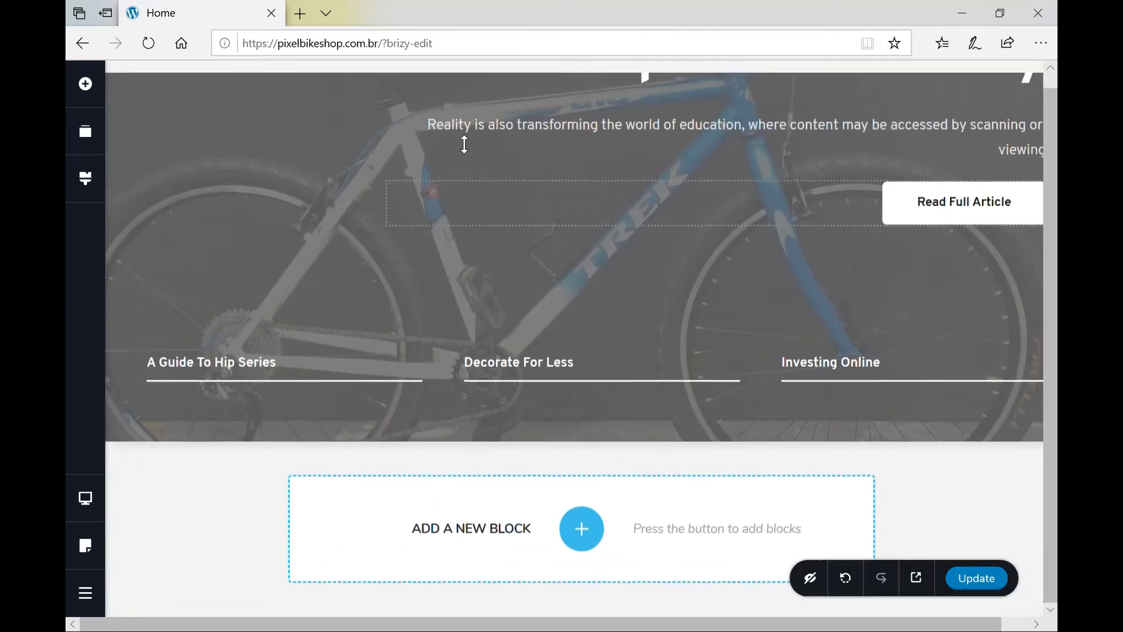
Open the block library from ADD A NEW BLOCK and browse the Dark-style Kit #2 blocks.
left_click(583, 530)
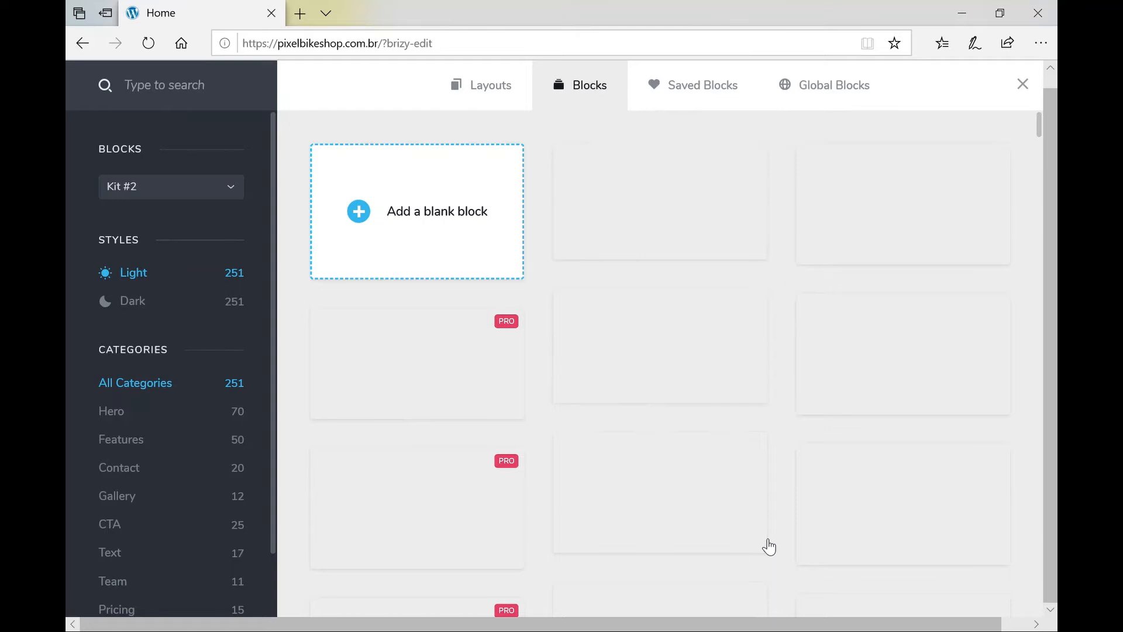
scroll(769, 547, "down", 5)
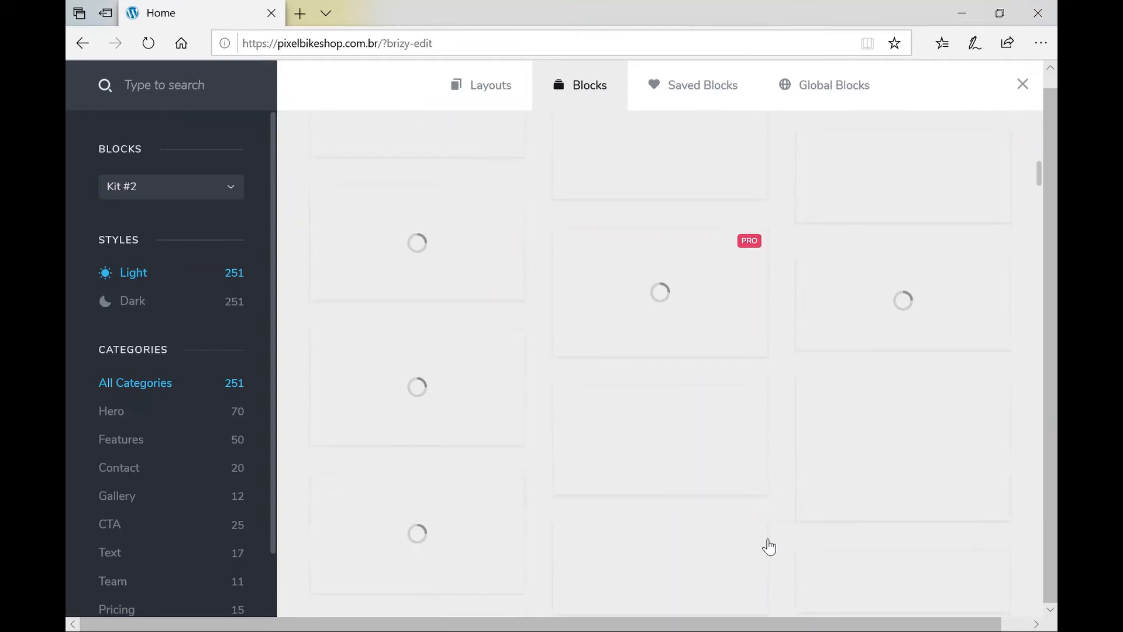
scroll(769, 547, "down", 5)
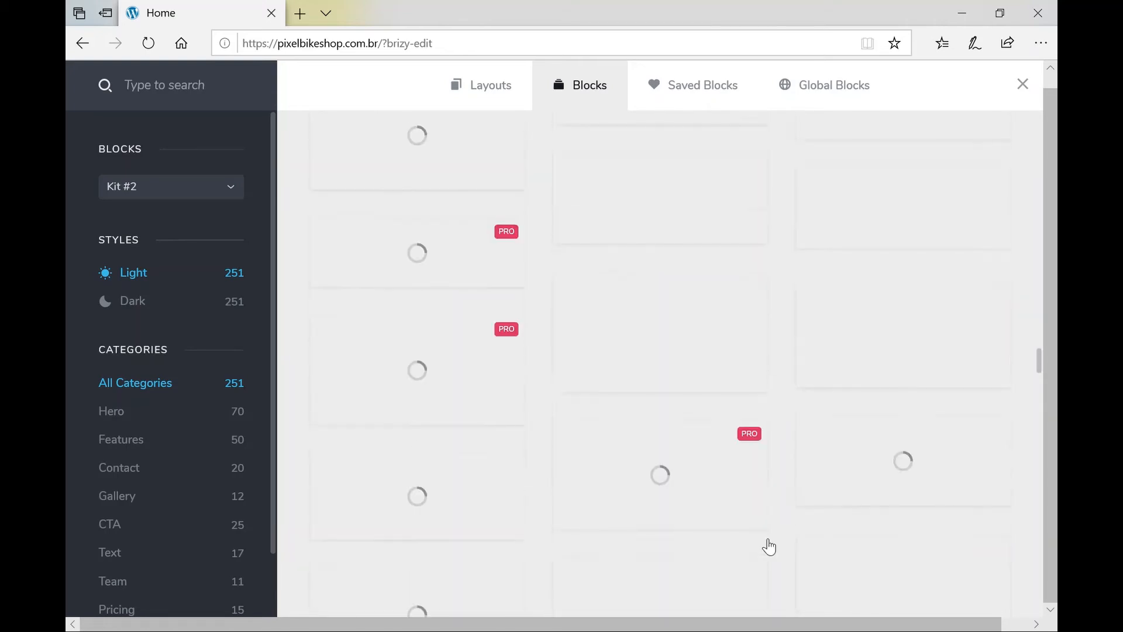
scroll(765, 542, "down", 3)
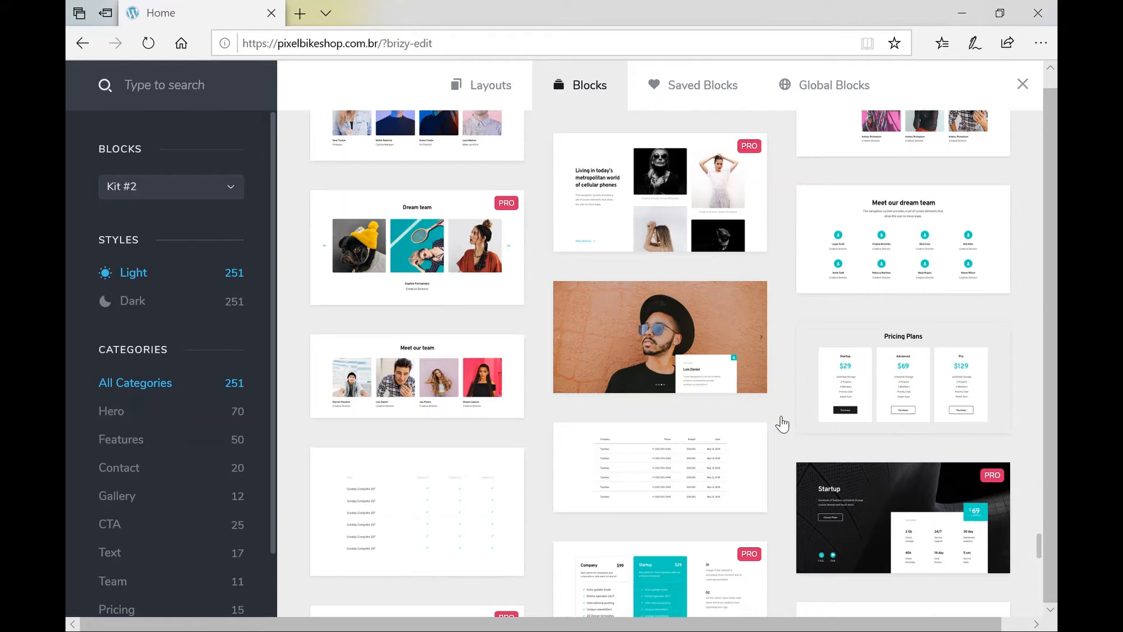
scroll(782, 424, "down", 3)
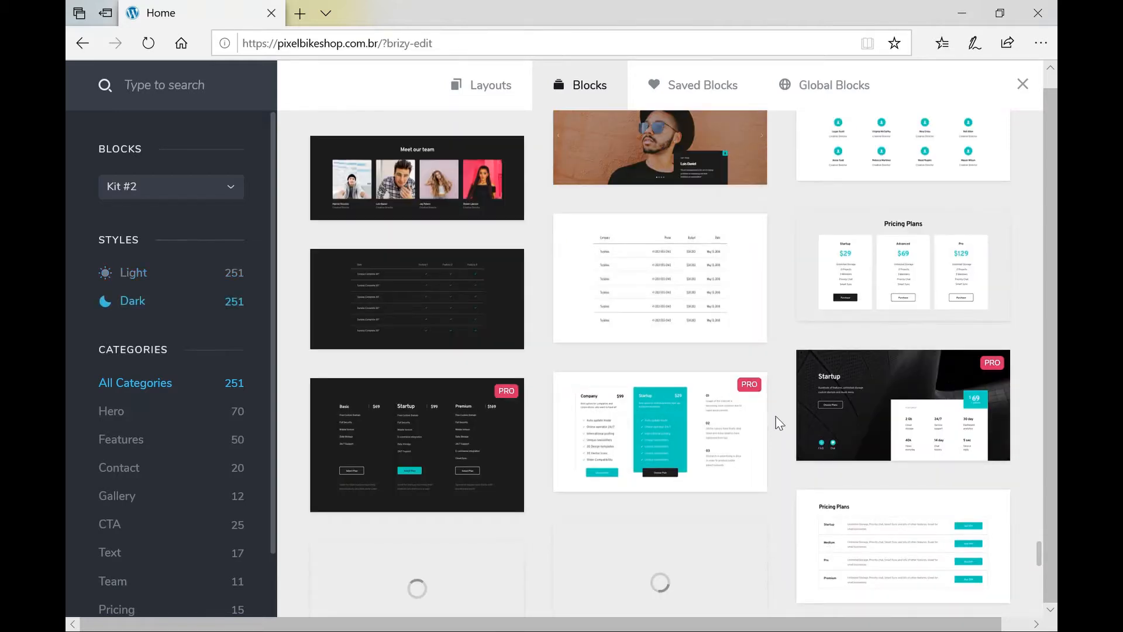
scroll(780, 422, "down", 3)
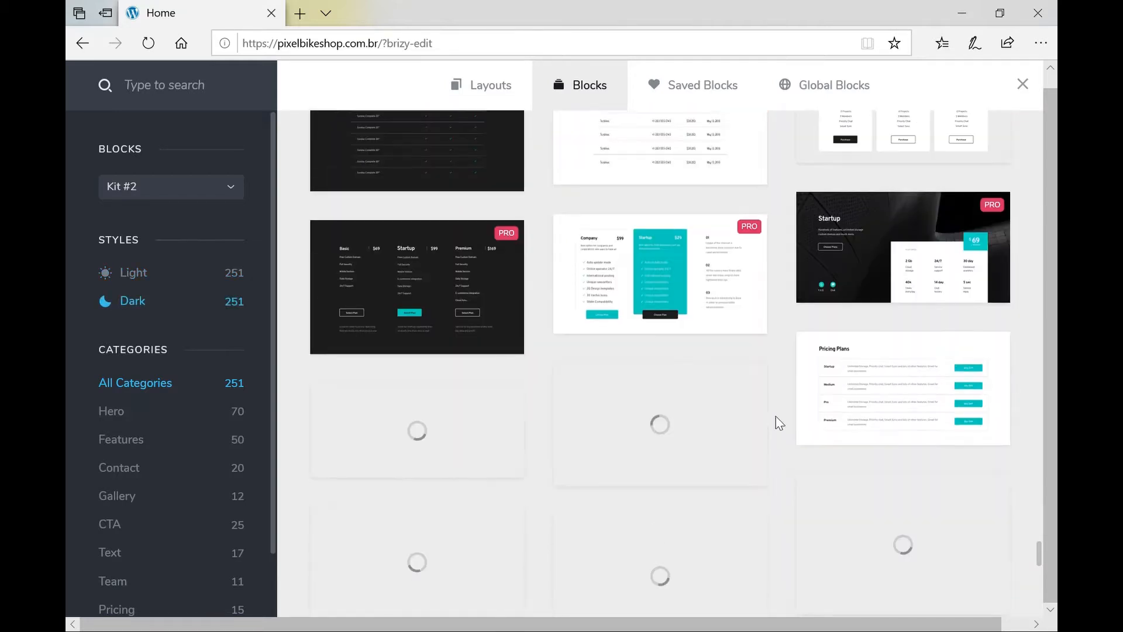
scroll(779, 423, "down", 3)
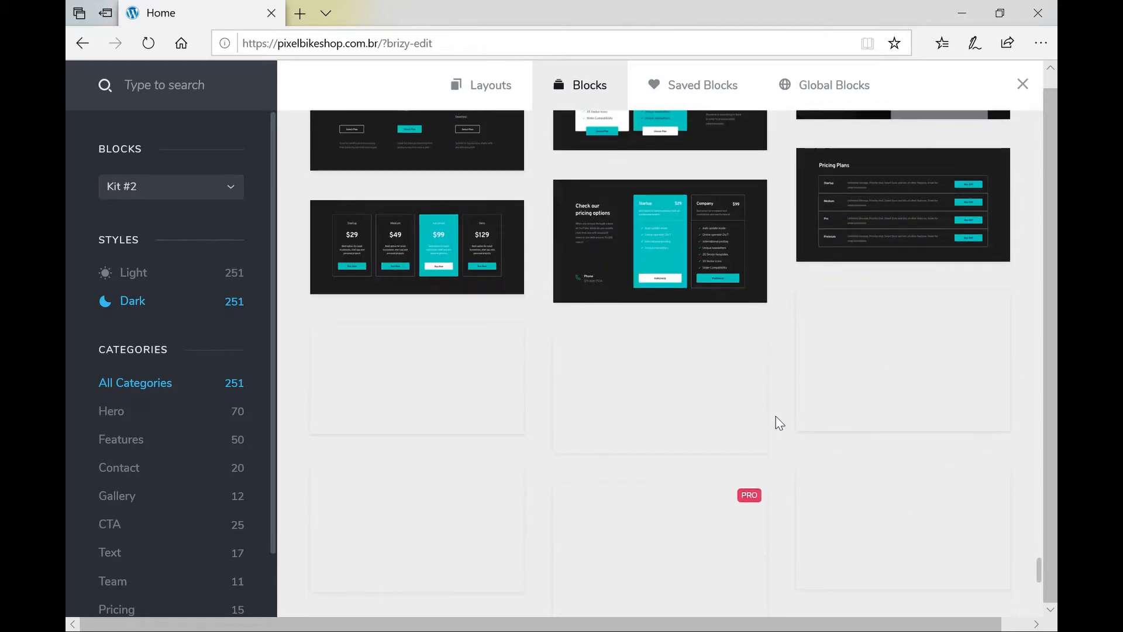
scroll(780, 422, "up", 2)
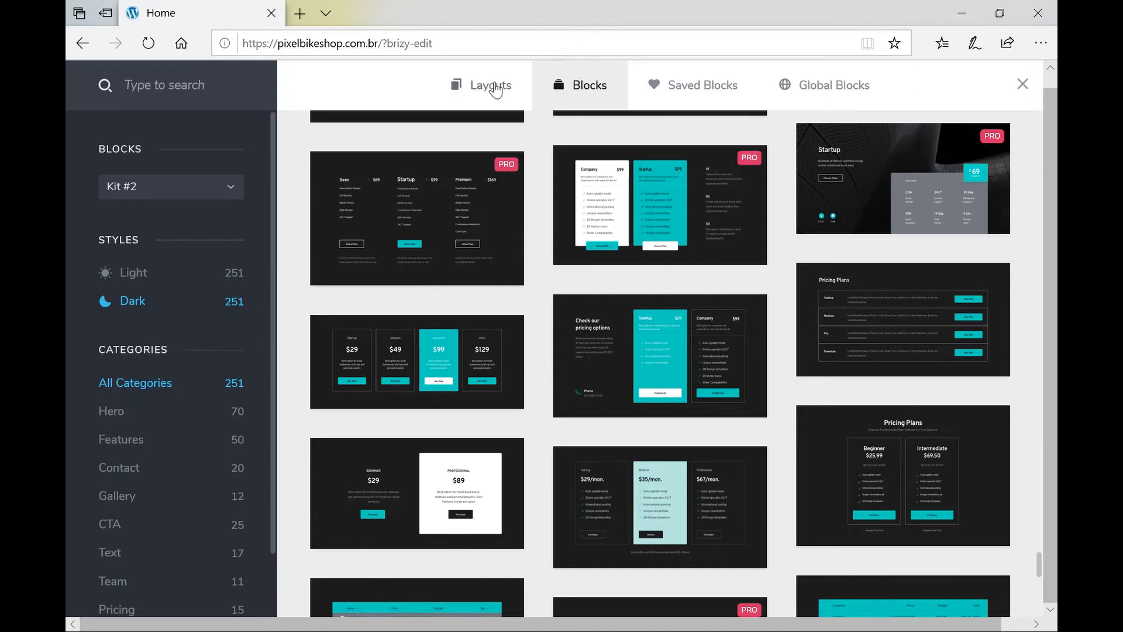
Preview the Advisors pack's About, Services, Pricing and Contact pages, then return to all Layouts.
left_click(496, 89)
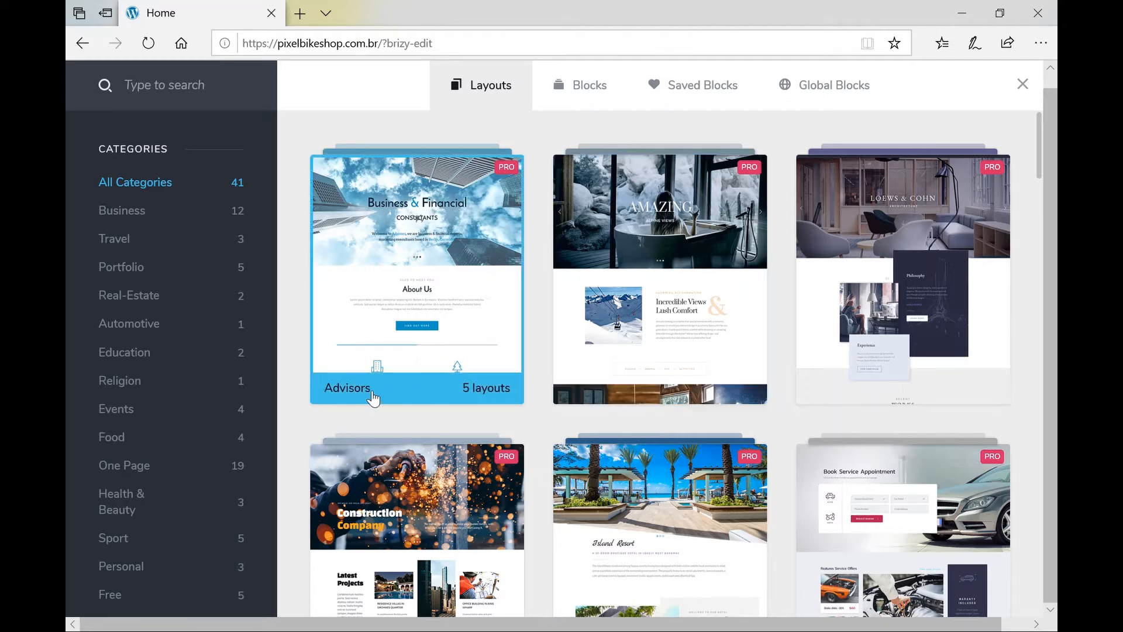
left_click(367, 398)
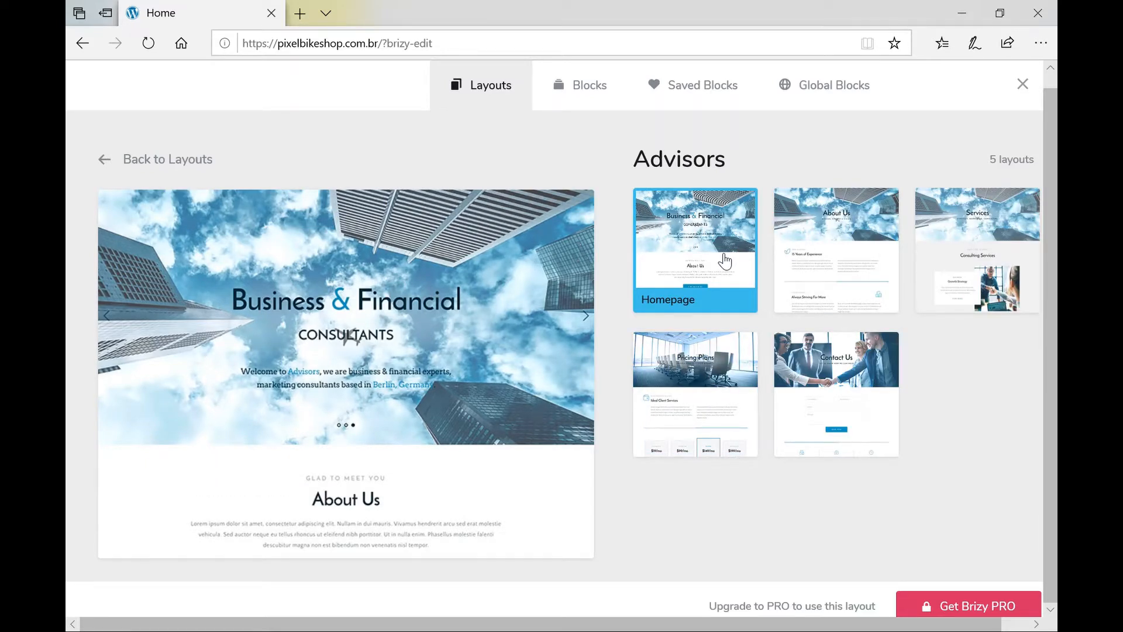
left_click(848, 261)
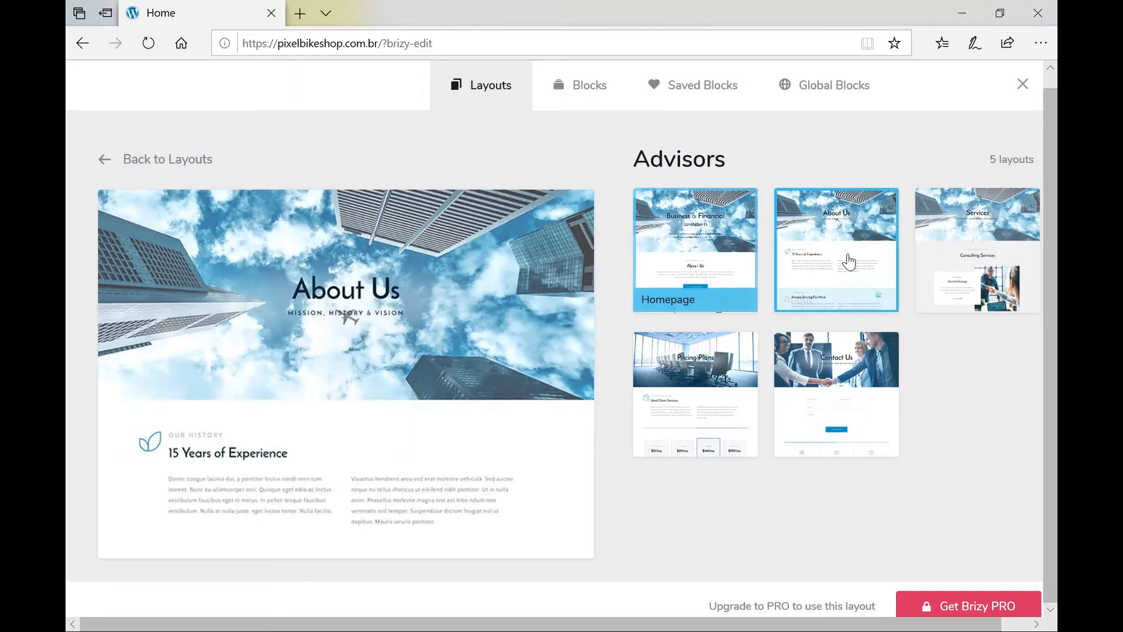
left_click(998, 261)
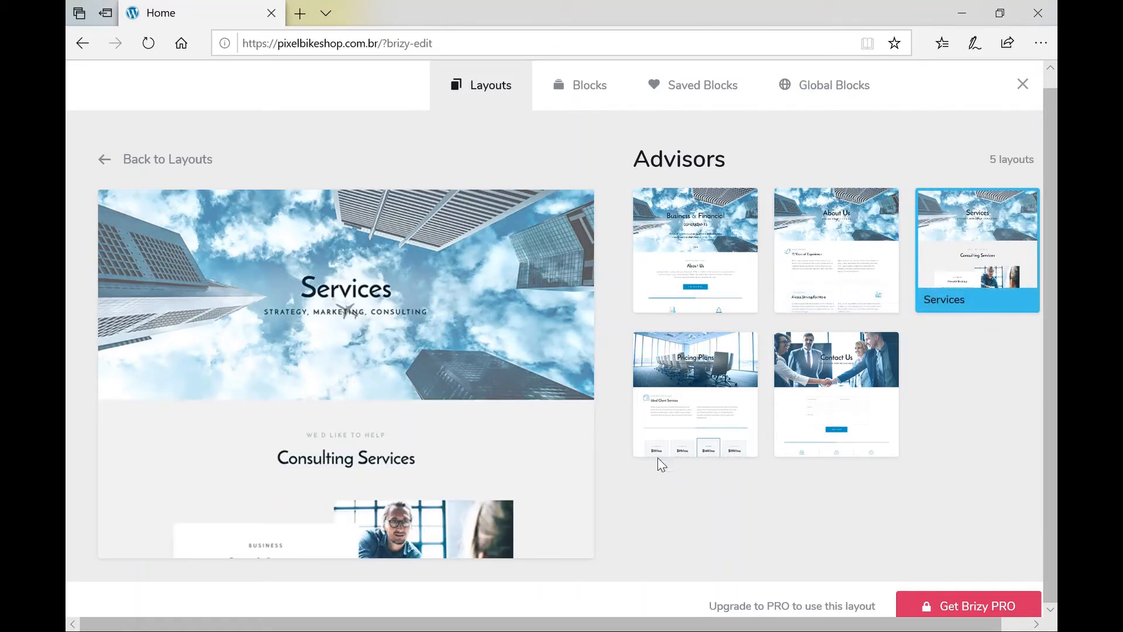
left_click(710, 421)
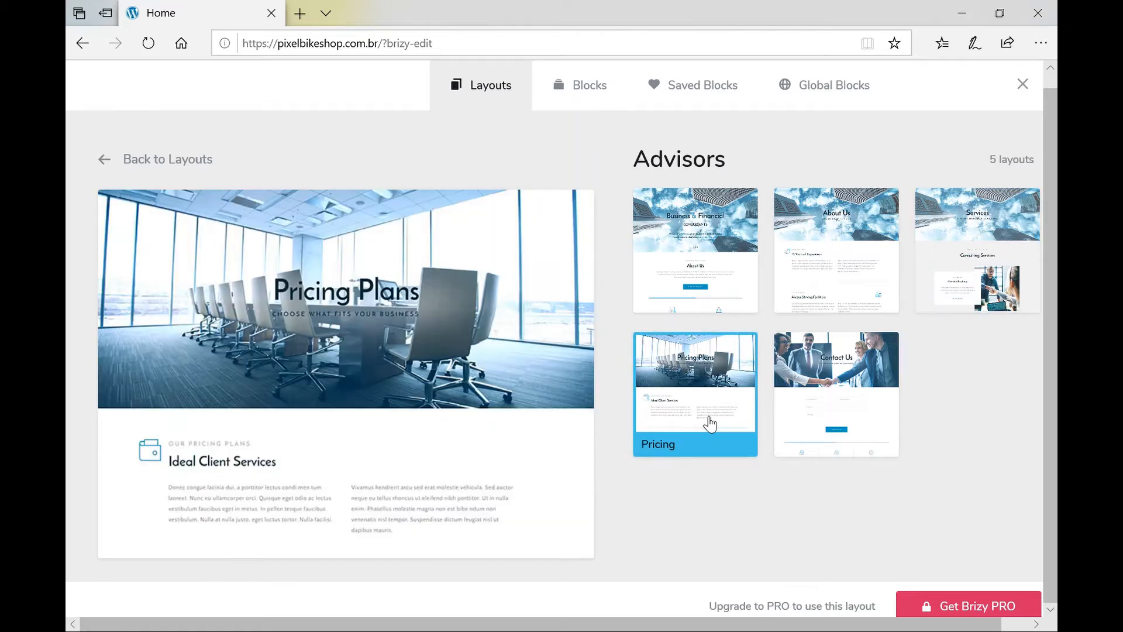
left_click(828, 391)
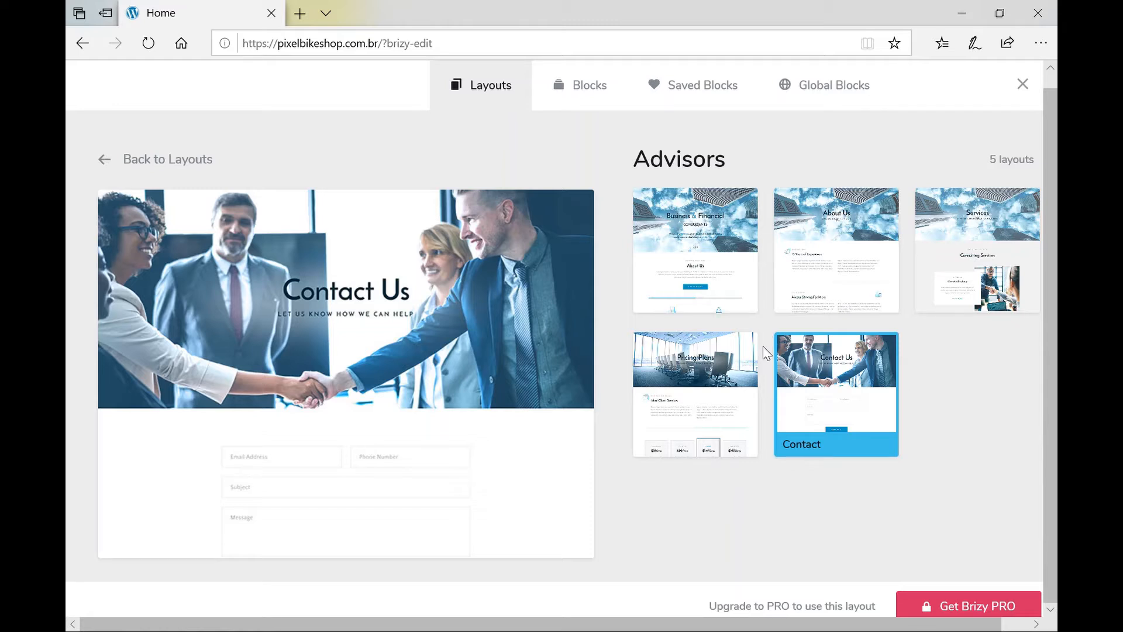
left_click(107, 161)
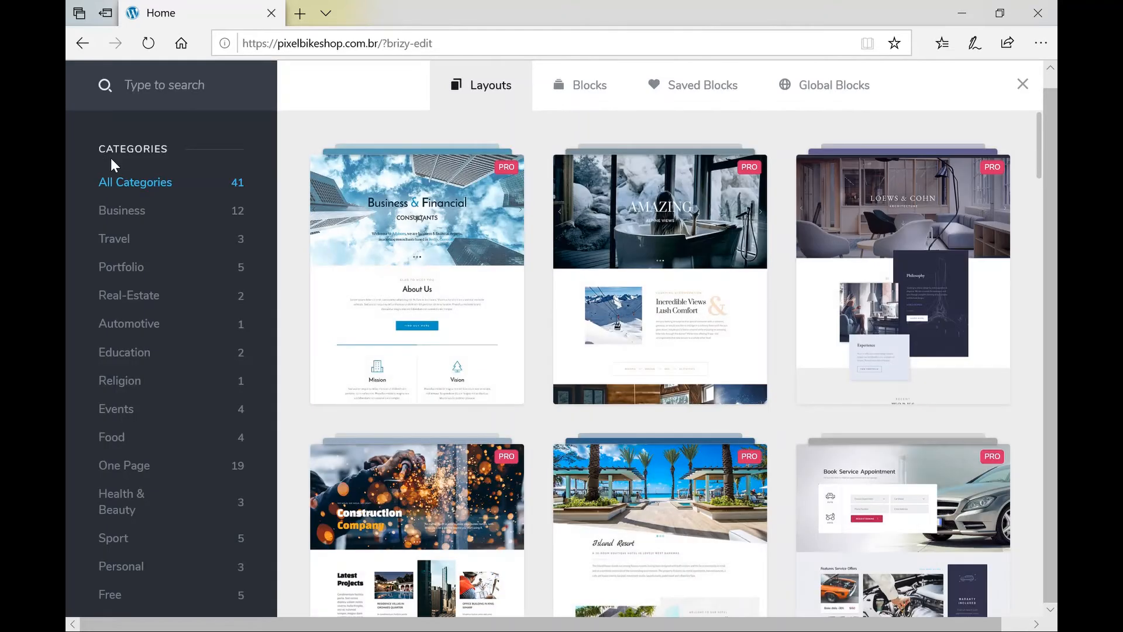
Insert the dark Get in Touch contact block from the Blocks tab below the bike hero.
scroll(560, 351, "down", 5)
scroll(561, 351, "down", 2)
scroll(559, 351, "down", 2)
scroll(558, 351, "up", 5)
scroll(559, 351, "up", 3)
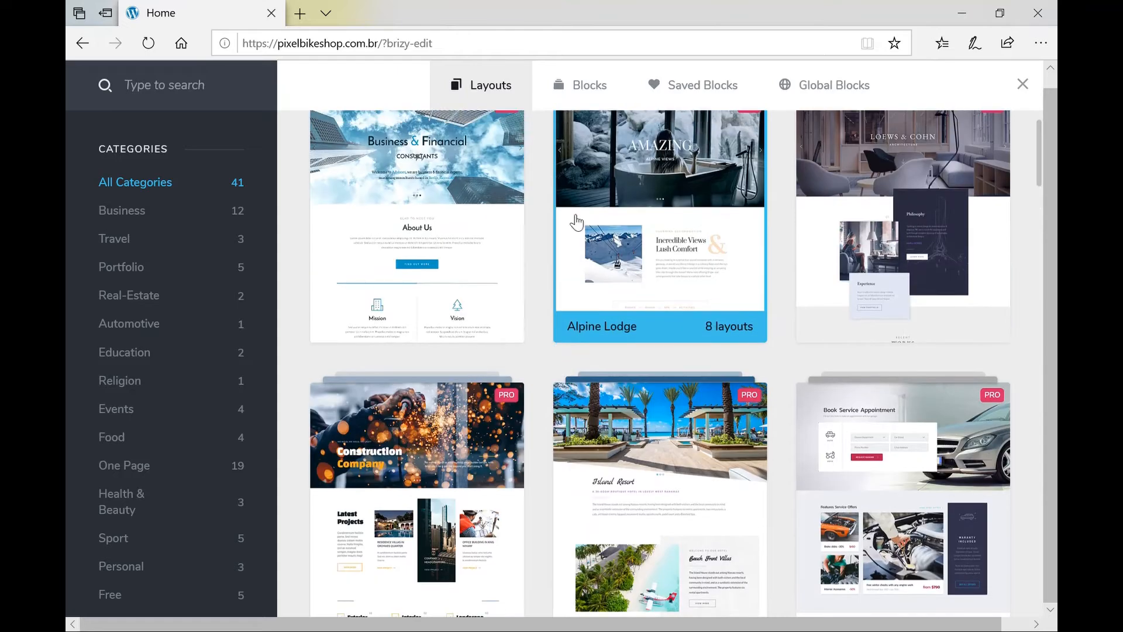
left_click(587, 89)
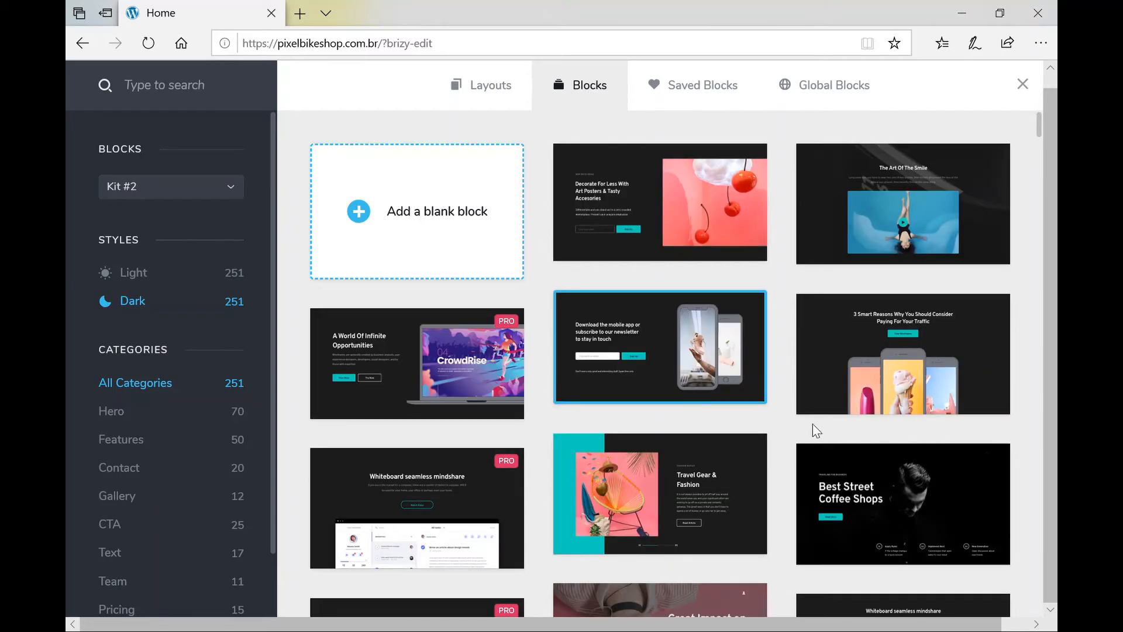
scroll(817, 433, "down", 10)
scroll(816, 433, "down", 15)
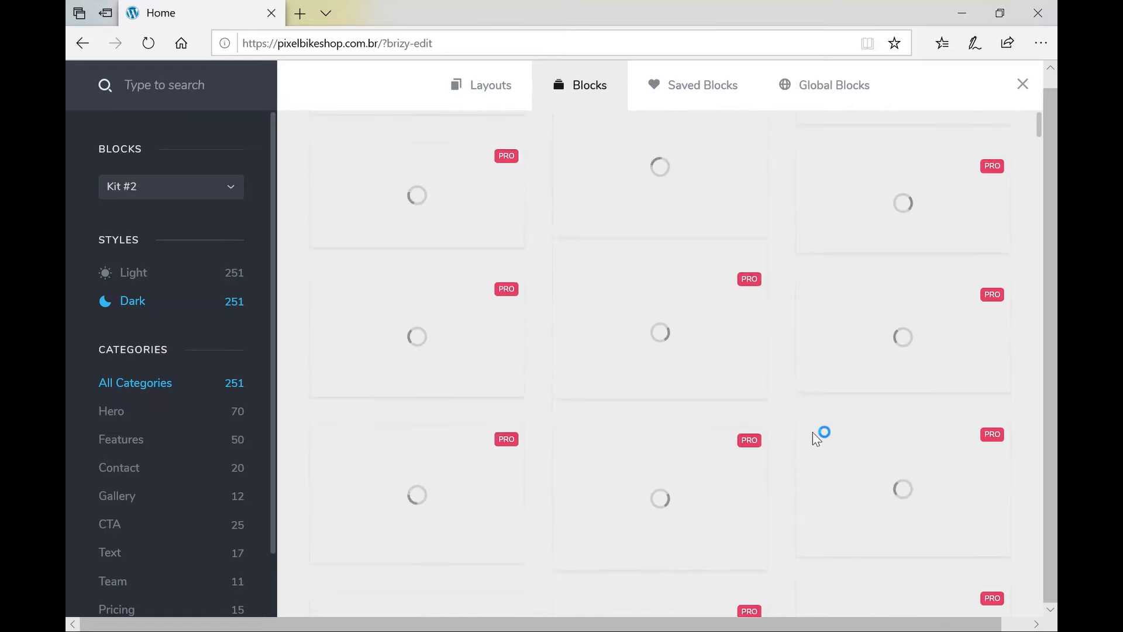
scroll(817, 437, "down", 10)
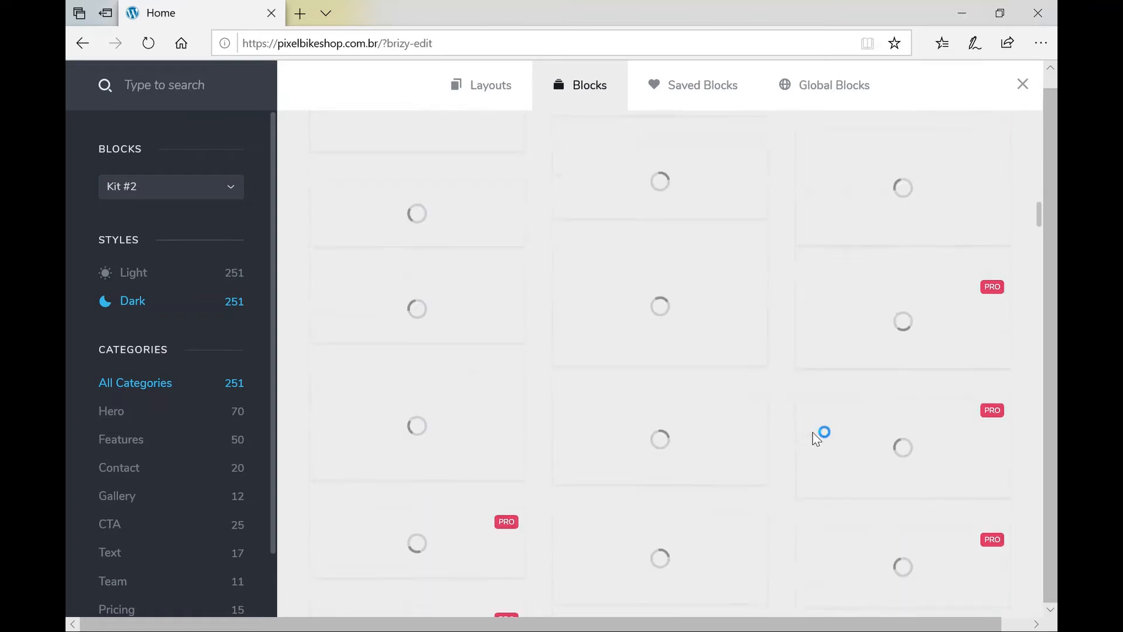
scroll(813, 433, "down", 20)
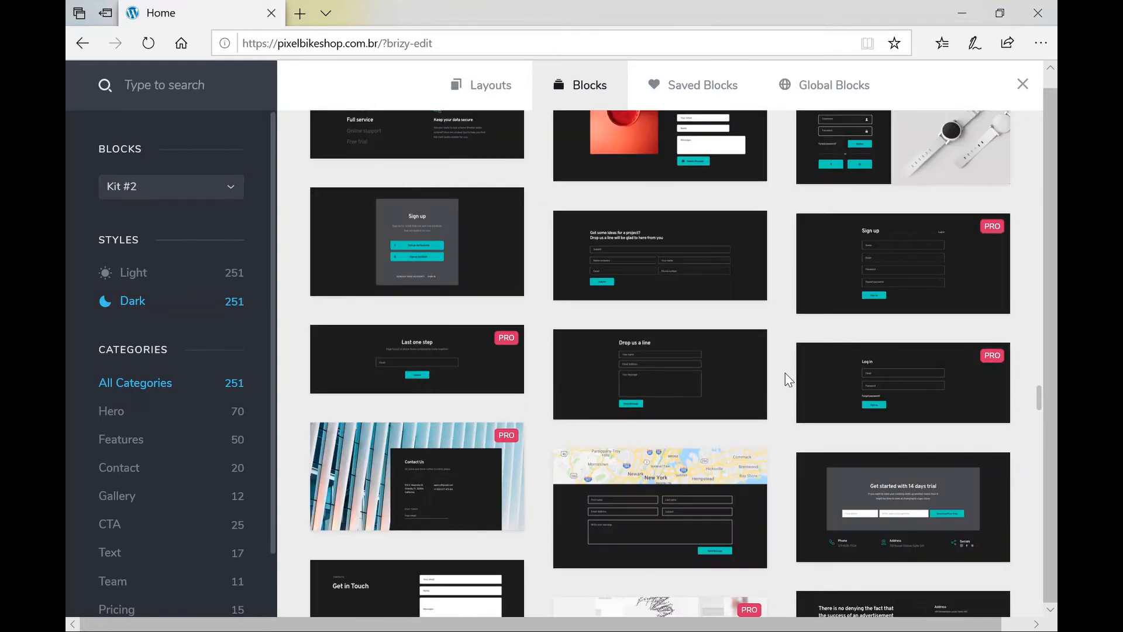
scroll(789, 379, "down", 2)
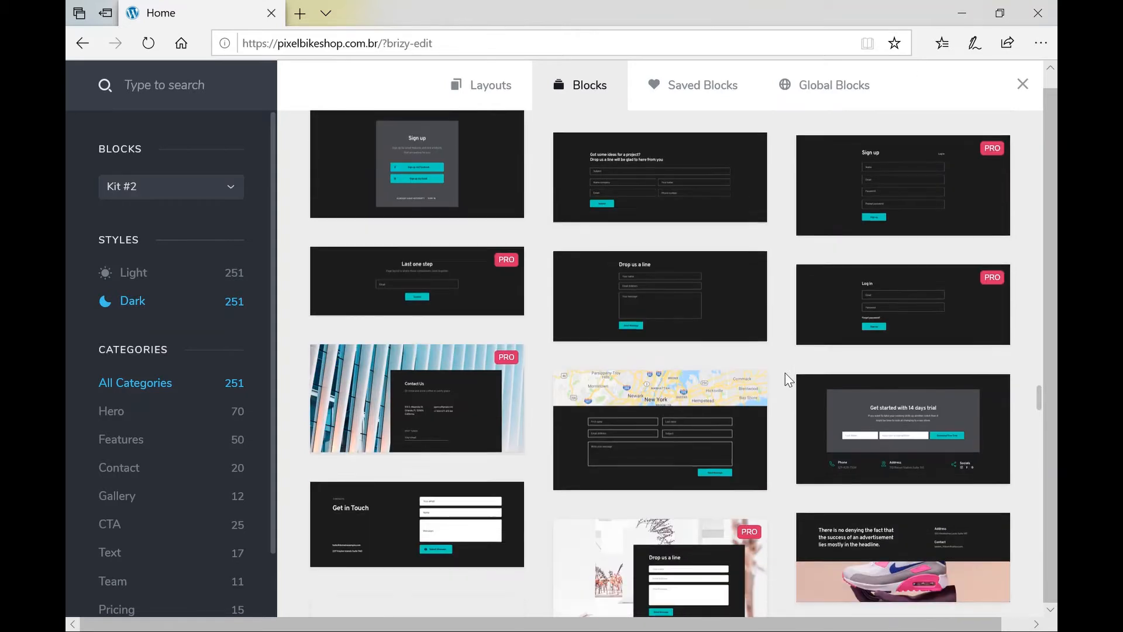
scroll(787, 379, "down", 2)
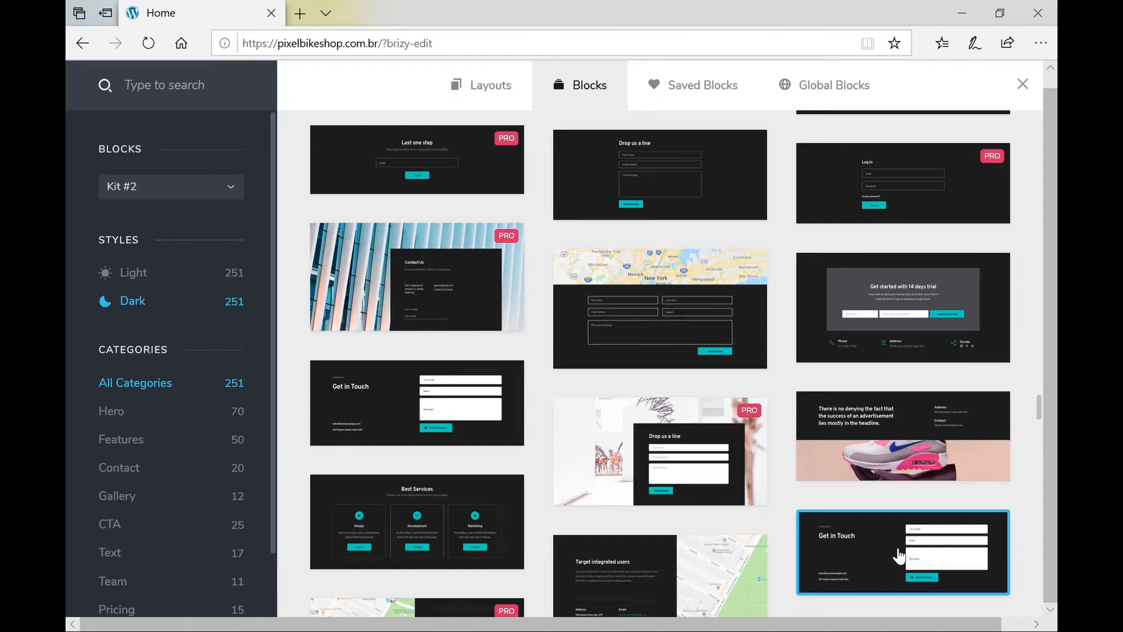
left_click(899, 556)
Rename the Phone contact heading to WhatsApp.
scroll(679, 438, "down", 5)
scroll(678, 439, "down", 2)
scroll(678, 438, "up", 4)
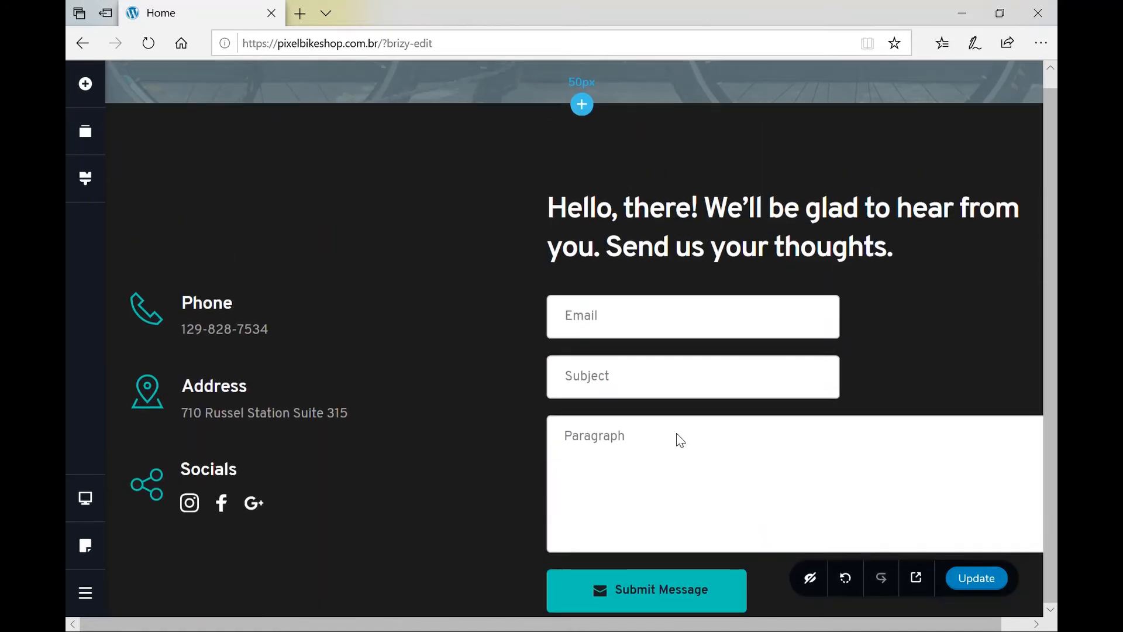
left_click(214, 309)
key("Right")
key("Right")
key("Right")
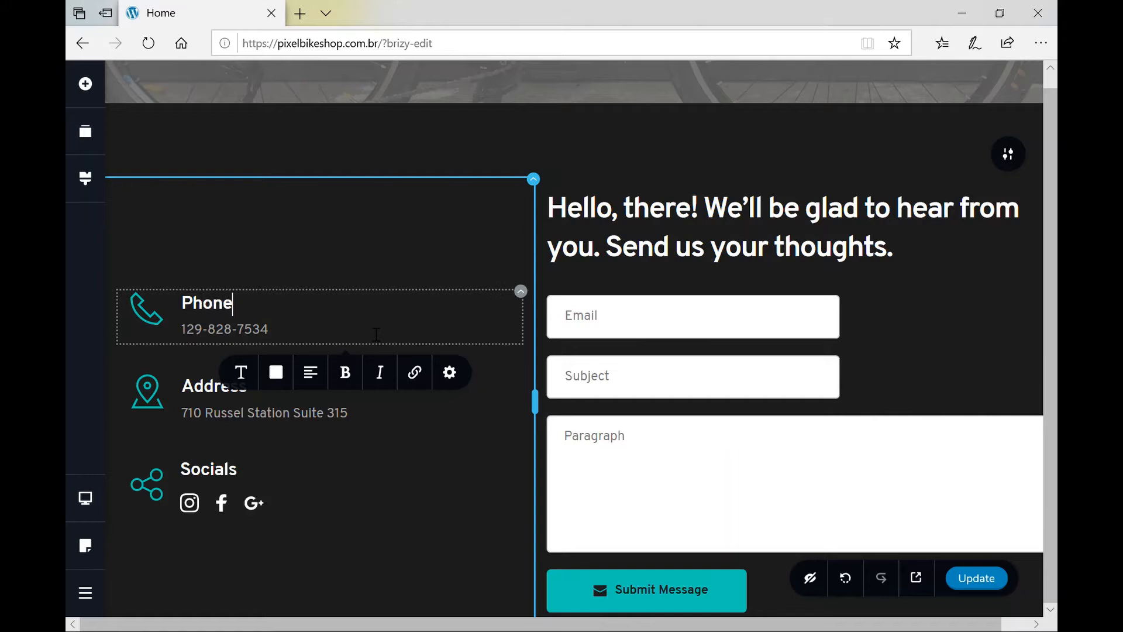
key("shift+Home")
type("WhatsApp")
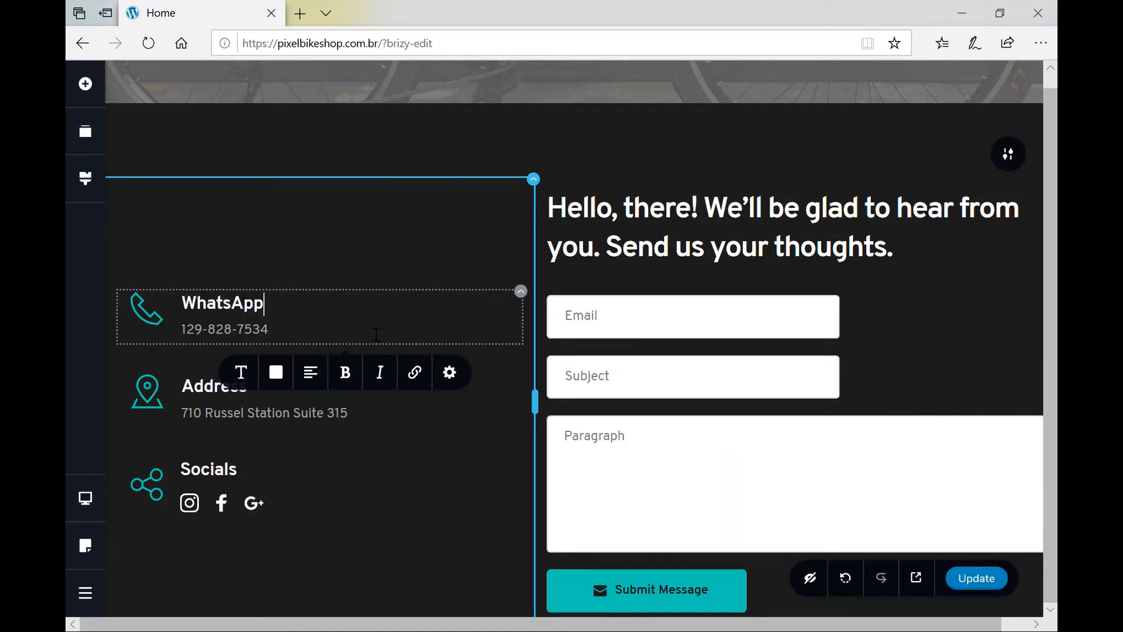
Replace the WhatsApp item's handset icon with the mobile phone icon, keeping its 42 px size.
left_click(154, 319)
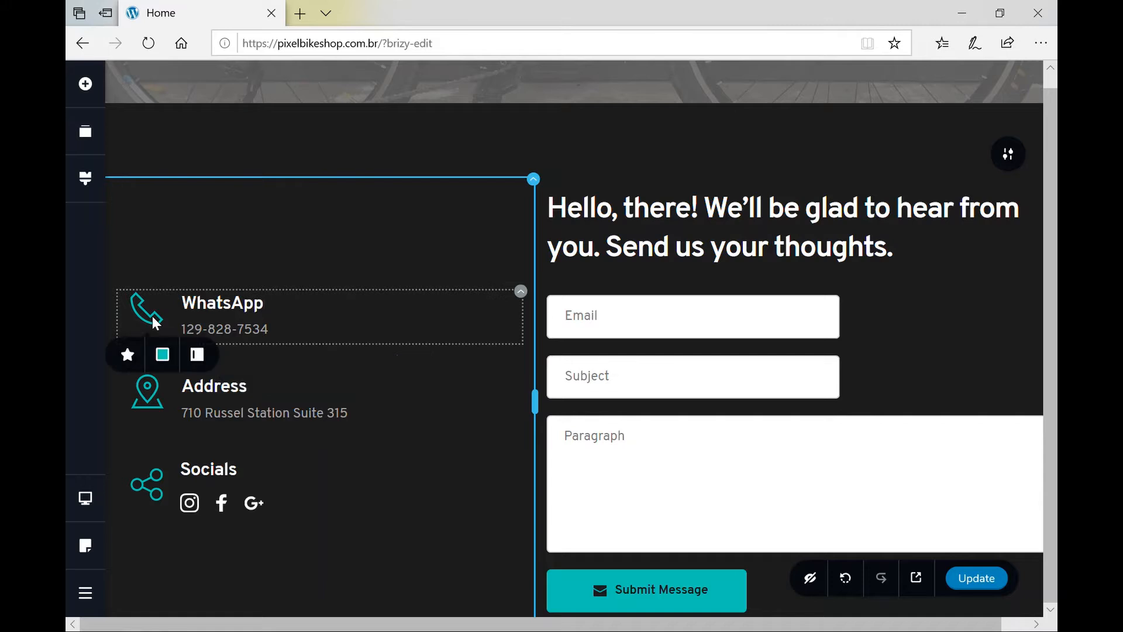
left_click(131, 355)
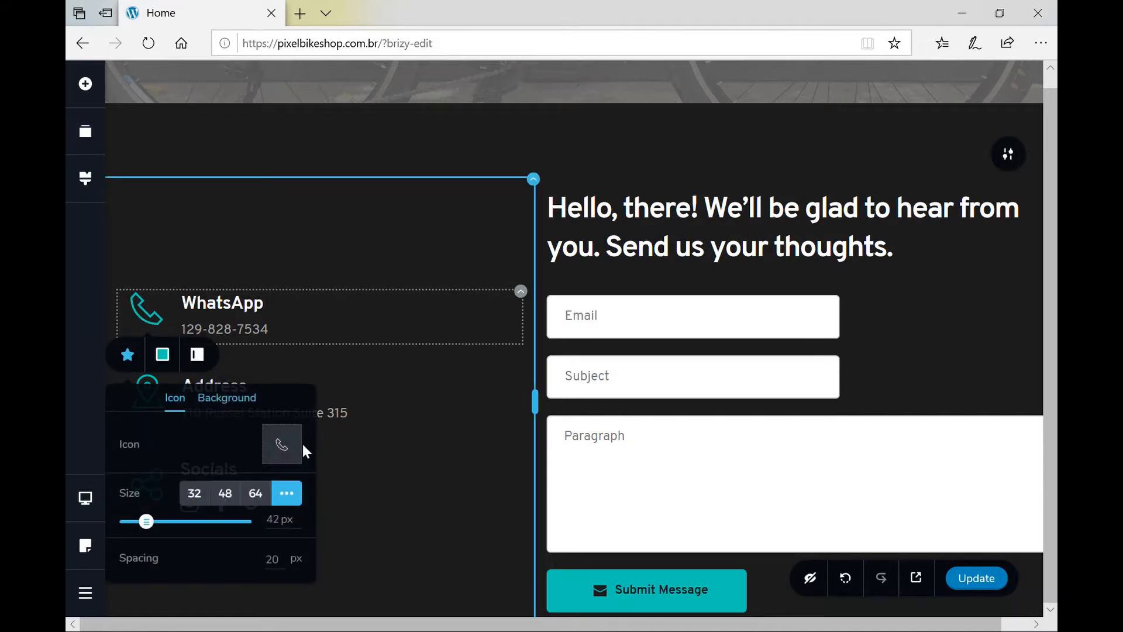
left_click(283, 448)
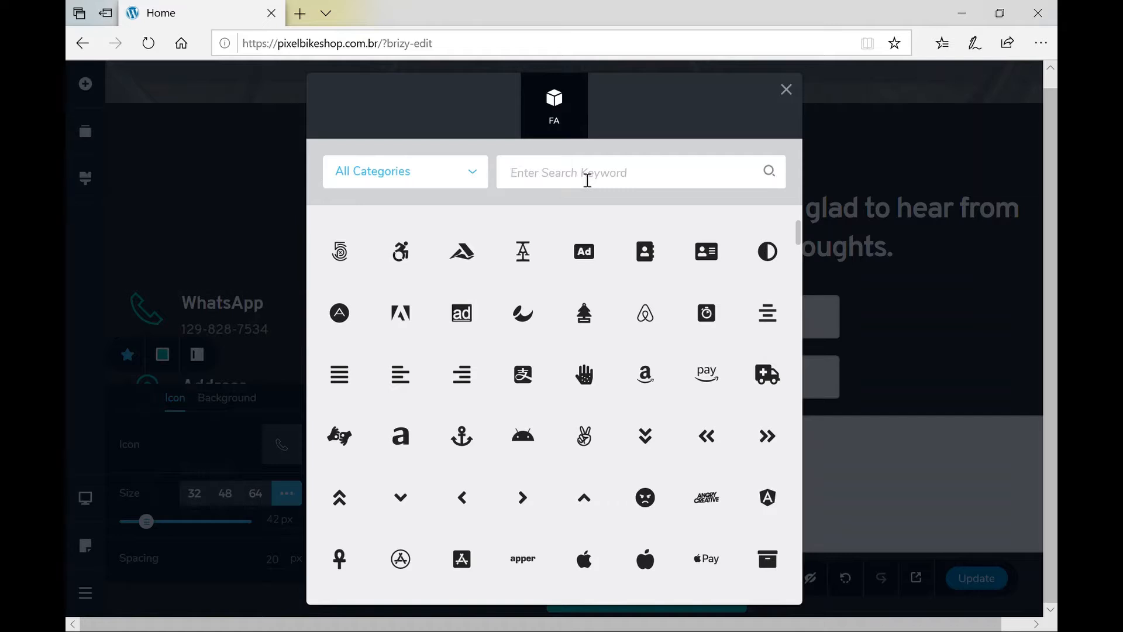
left_click(588, 180)
type("phone")
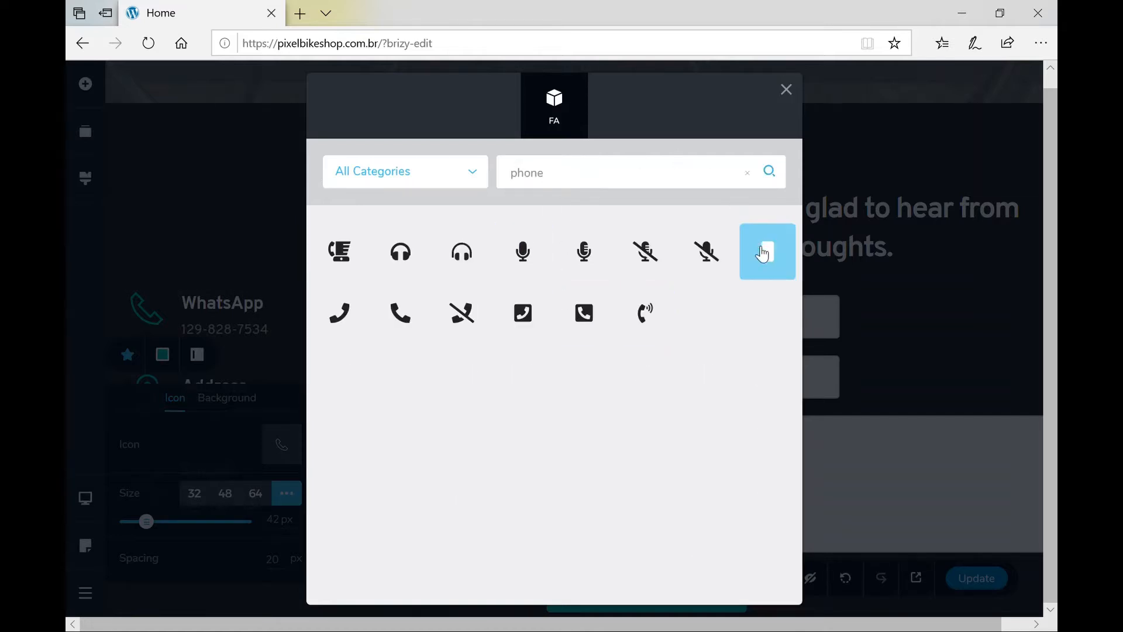
left_click(772, 264)
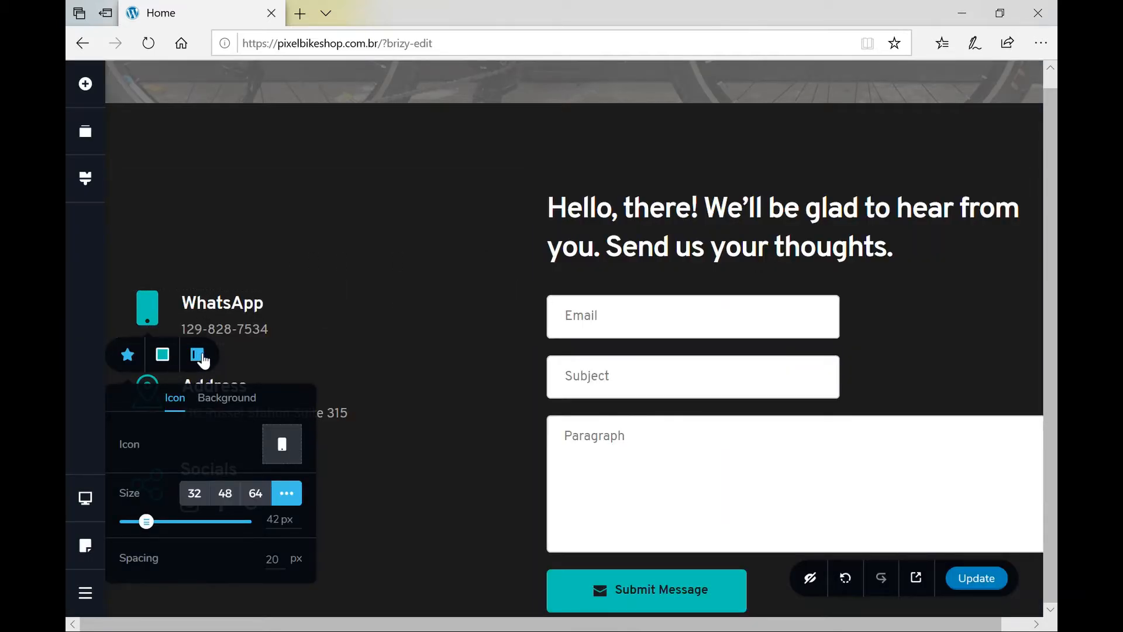
left_click(199, 357)
Give the WhatsApp icon a grey #666666 background, keeping it left of its text.
left_click(199, 356)
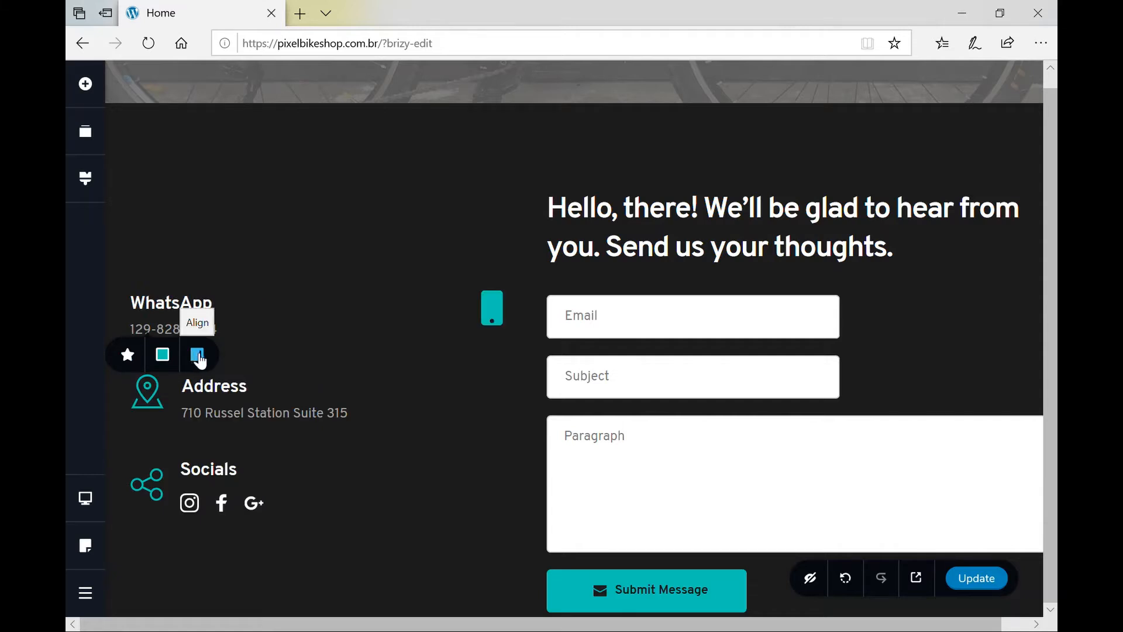
left_click(209, 358)
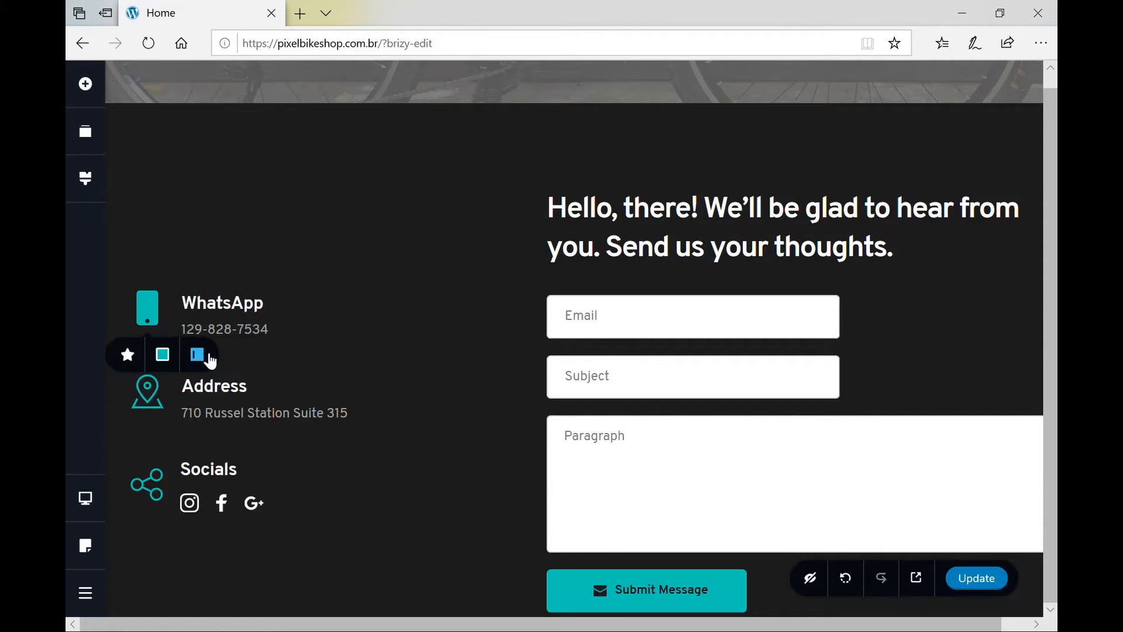
left_click(170, 362)
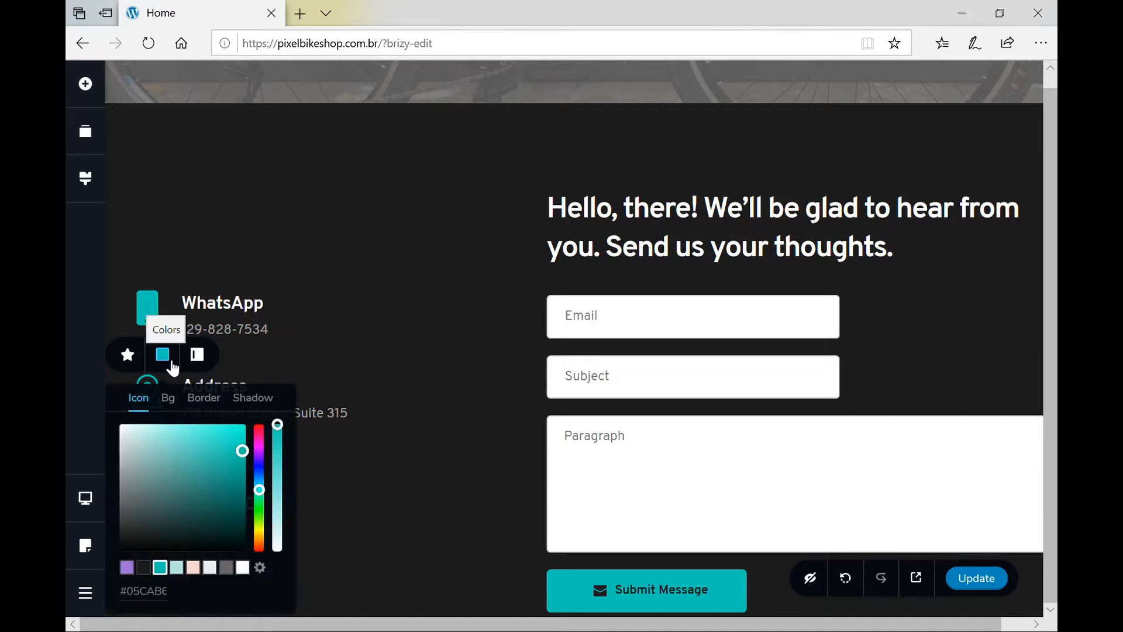
left_click(174, 402)
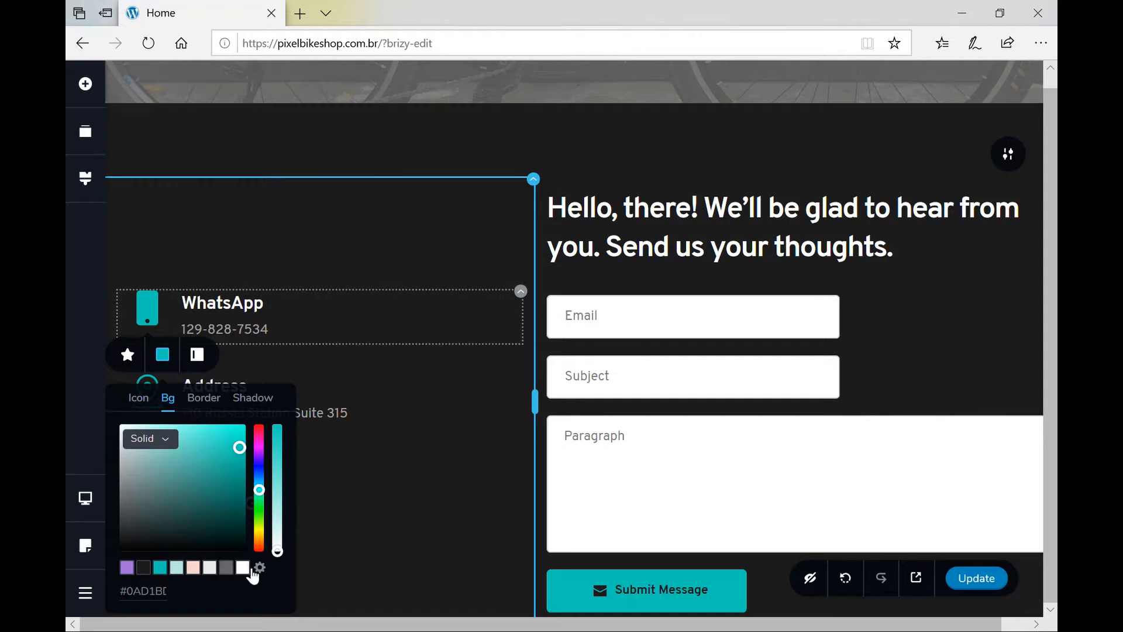
left_click(243, 567)
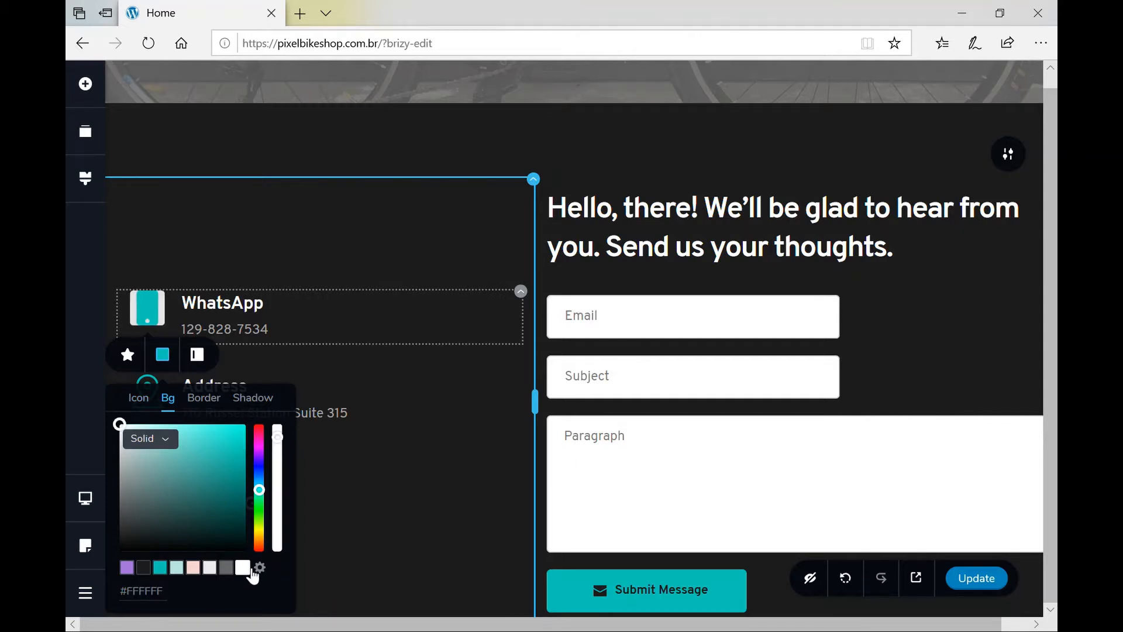
left_click(163, 571)
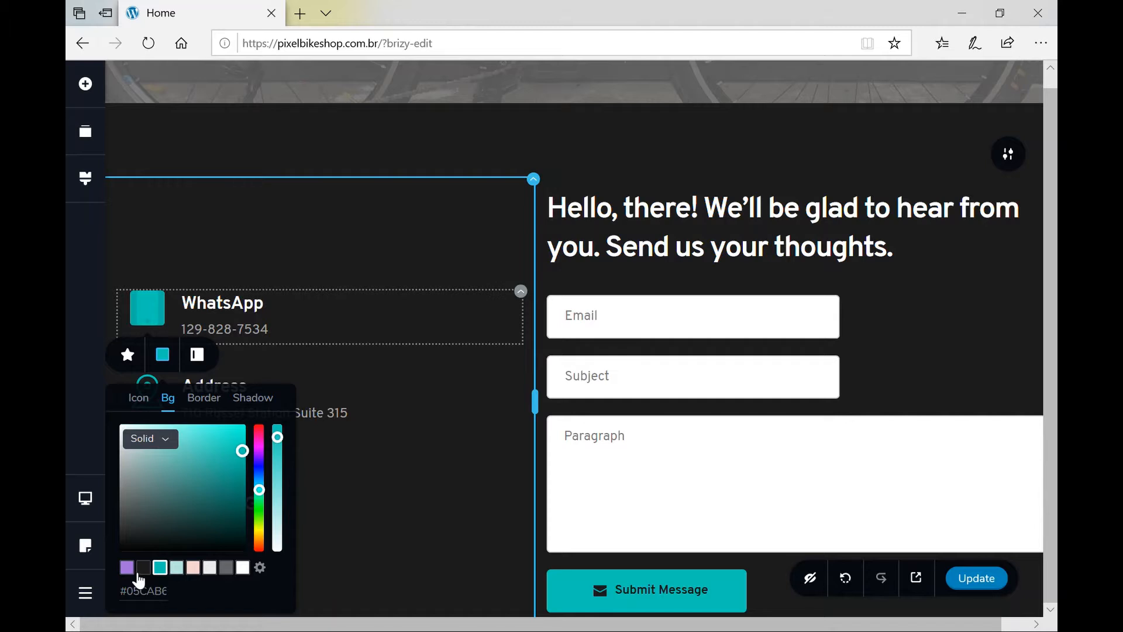
left_click(243, 570)
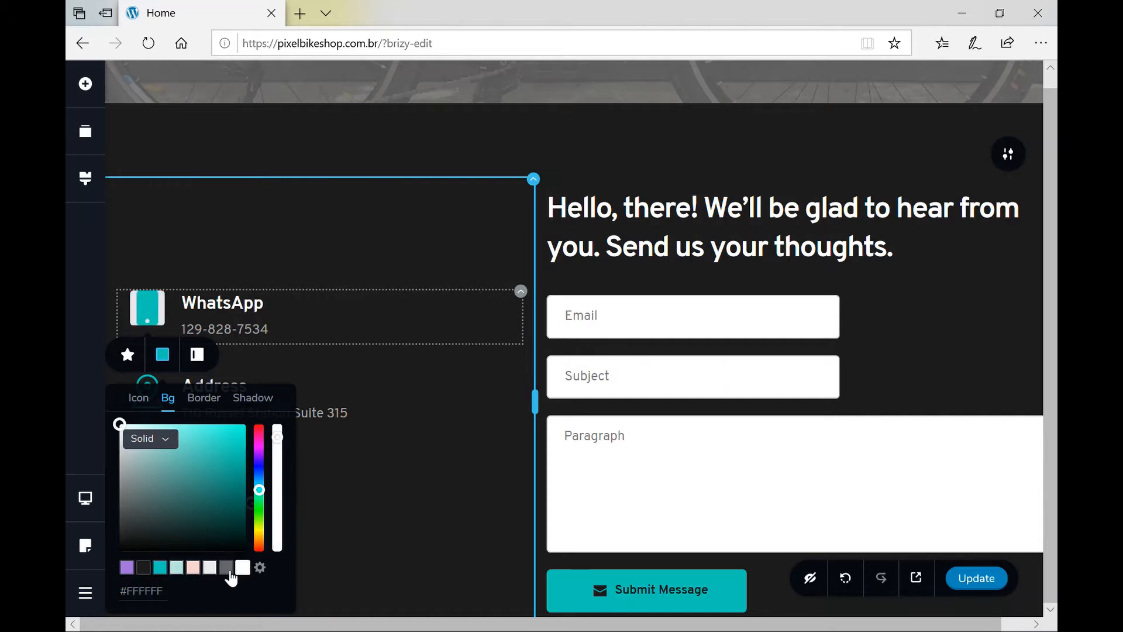
left_click(227, 568)
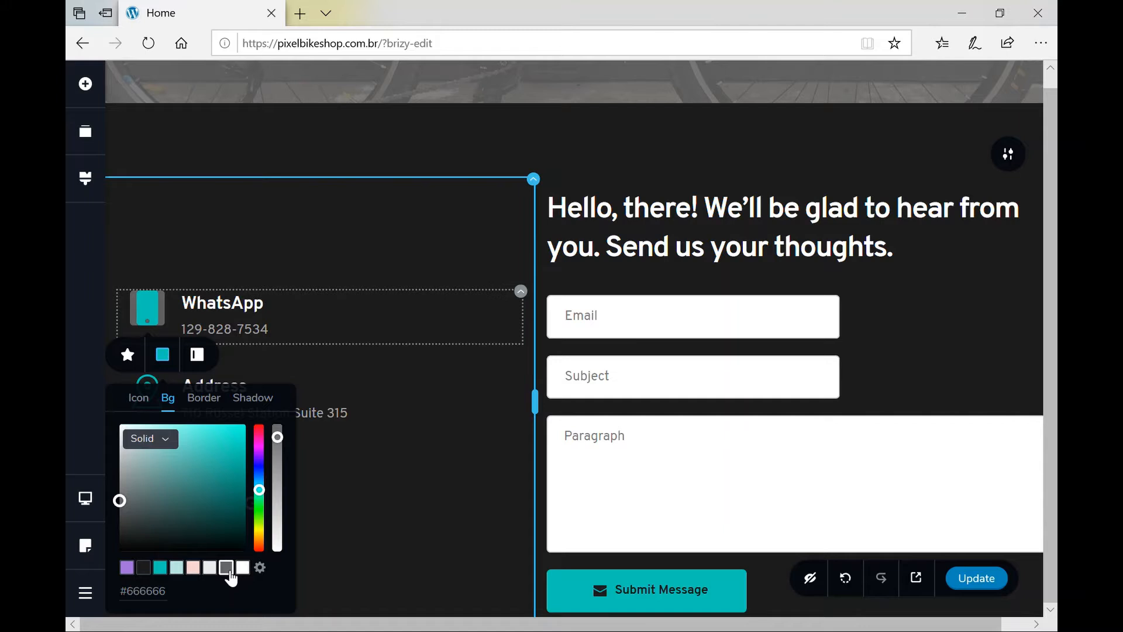
Give the WhatsApp icon a teal #05CABE border.
left_click(208, 409)
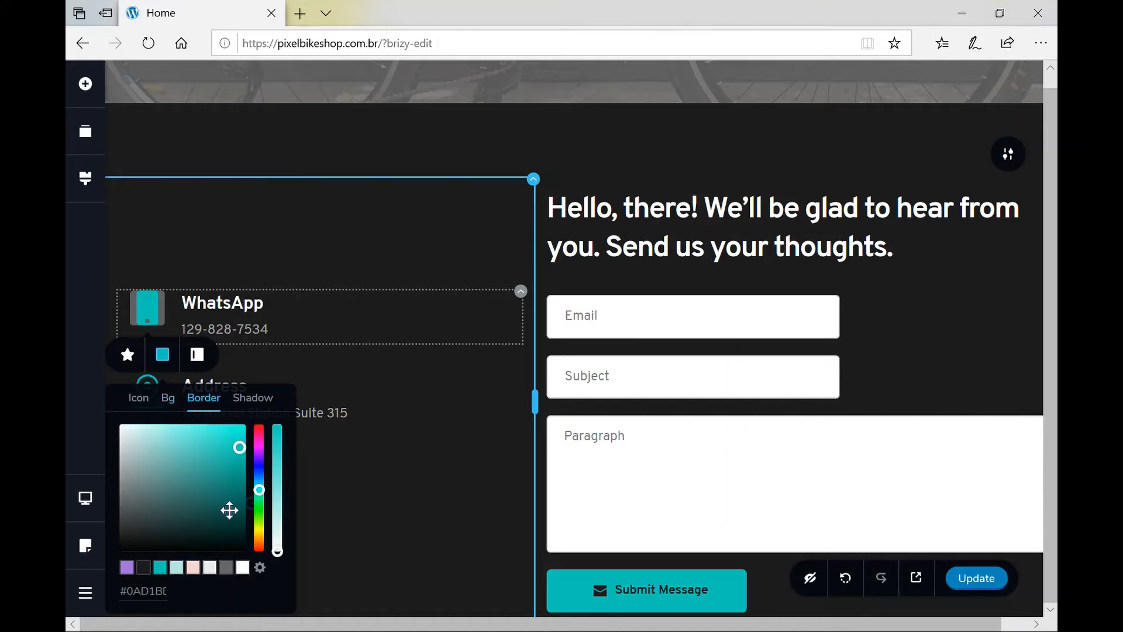
left_click(167, 569)
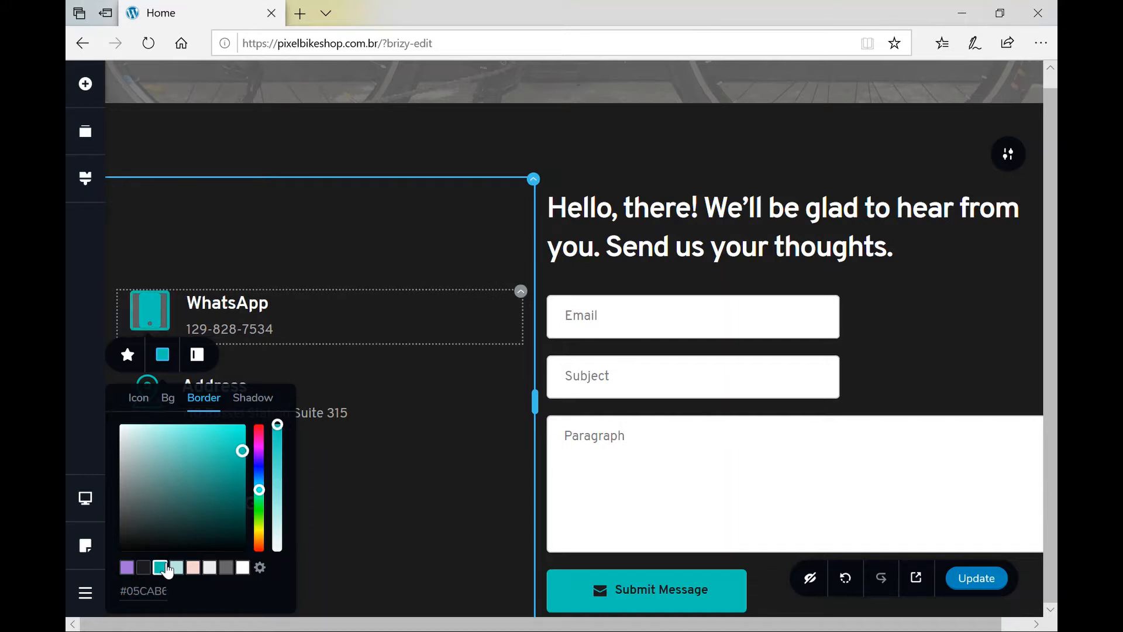
left_click(259, 403)
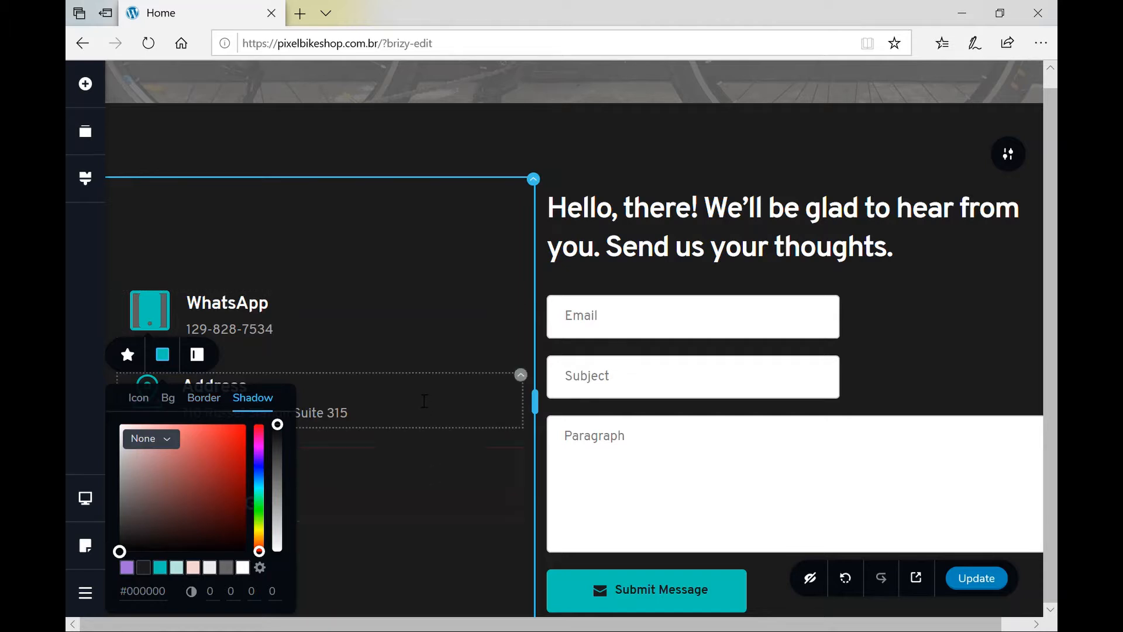
left_click(425, 401)
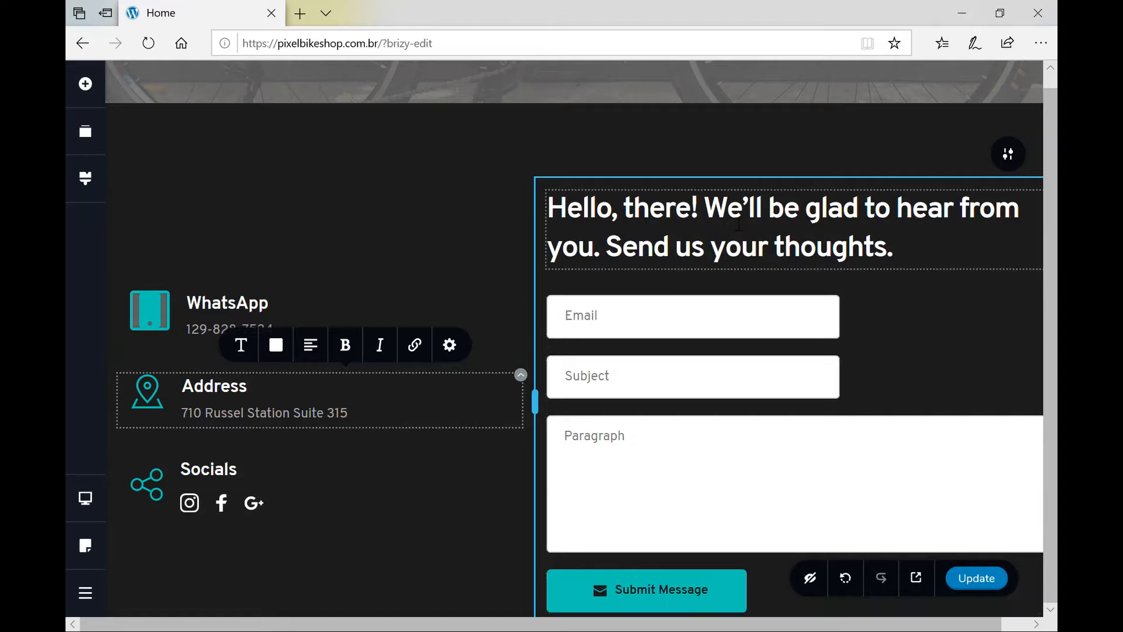
Replace the first form field's Email label with 'First Name'.
scroll(756, 321, "down", 2)
scroll(756, 322, "up", 1)
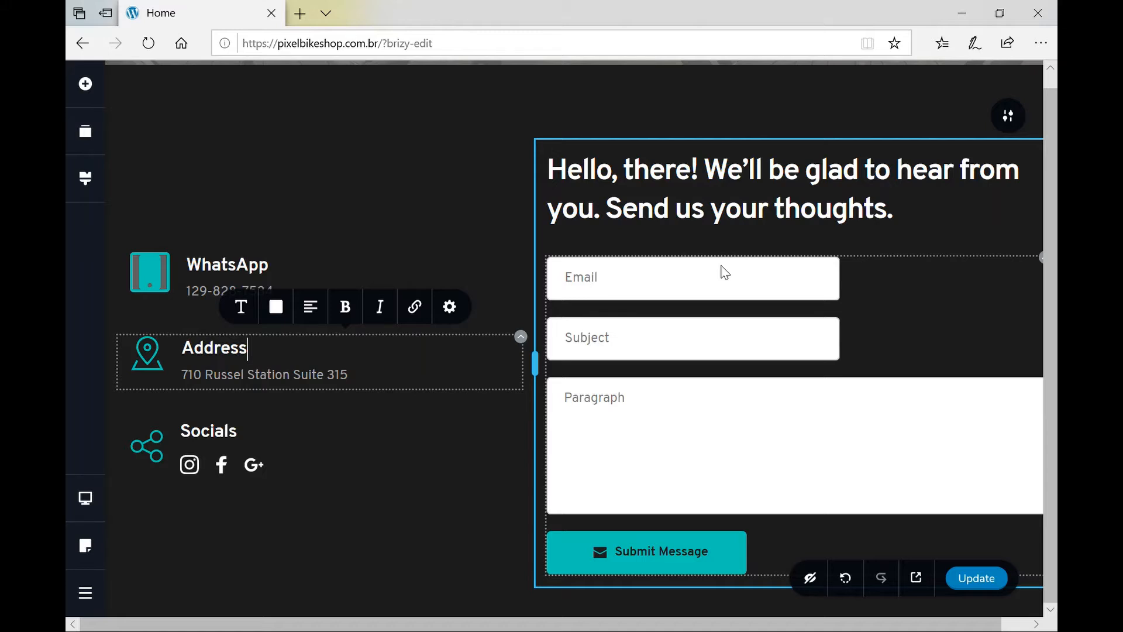
scroll(827, 355, "right", 1)
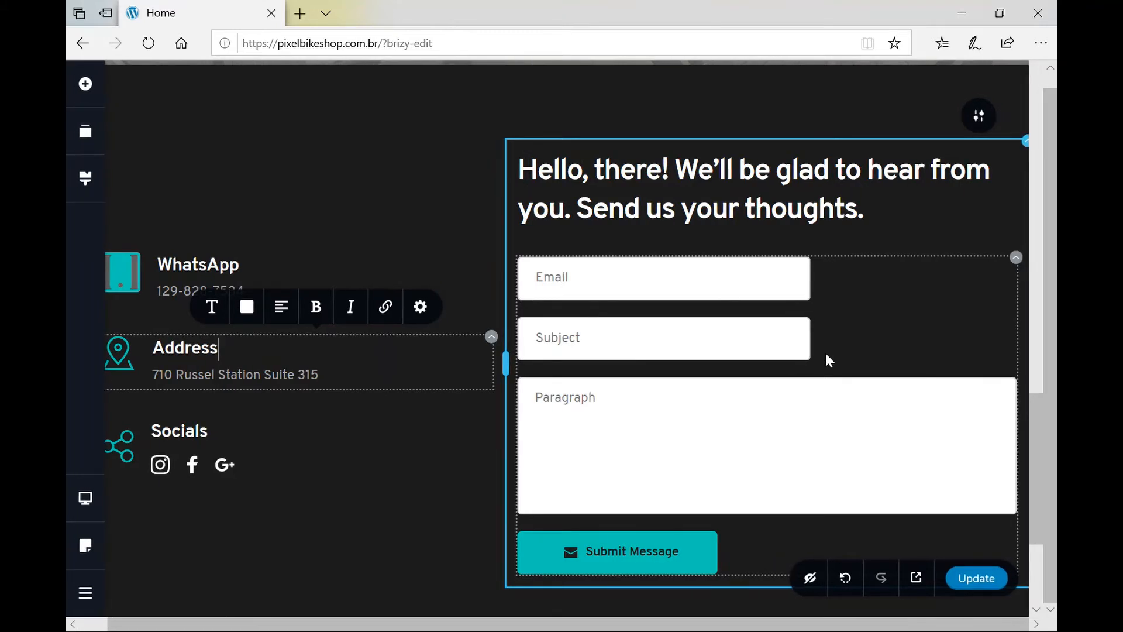
left_click(563, 280)
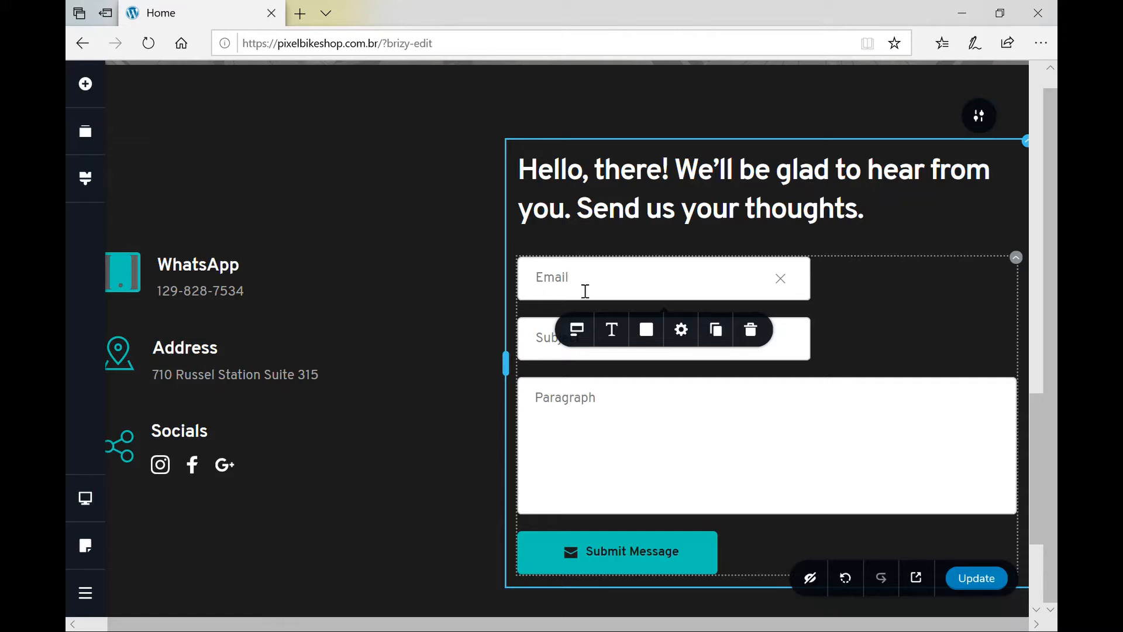
key("ctrl+a")
type("NAm")
key("BackSpace")
key("BackSpace")
key("BackSpace")
type("First Name")
Duplicate the First Name field and rename the copy 'Last Name'.
left_click(538, 352)
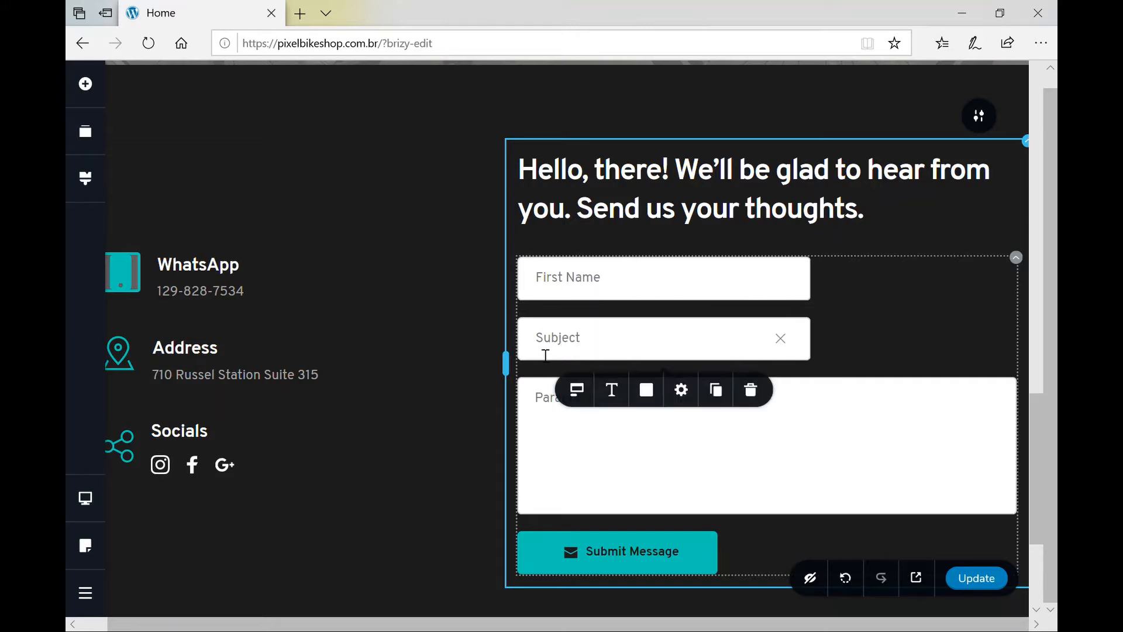
left_click(601, 282)
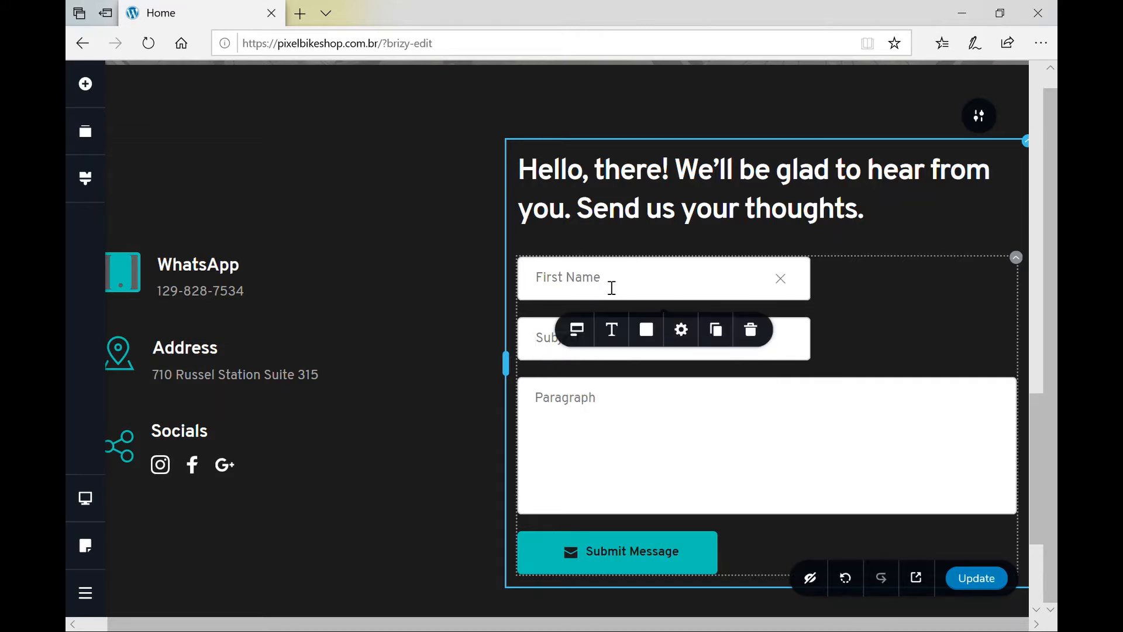
left_click(717, 330)
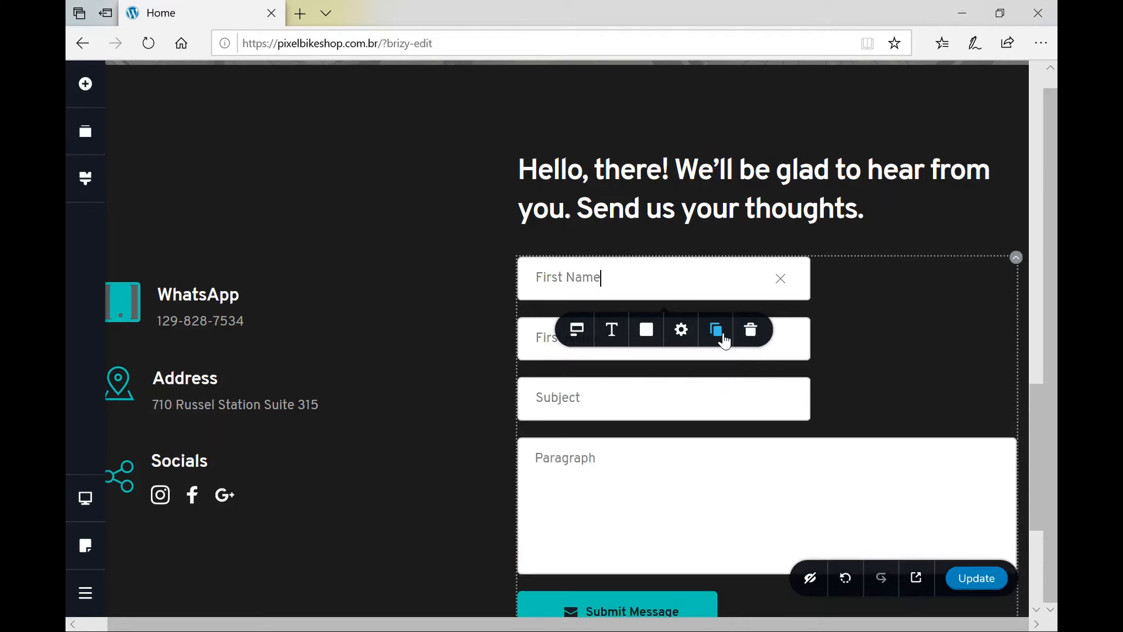
left_click(544, 345)
key("ctrl+shift+Right")
key("ctrl+shift+Right")
key("ctrl+shift+Right")
key("ctrl+shift+Right")
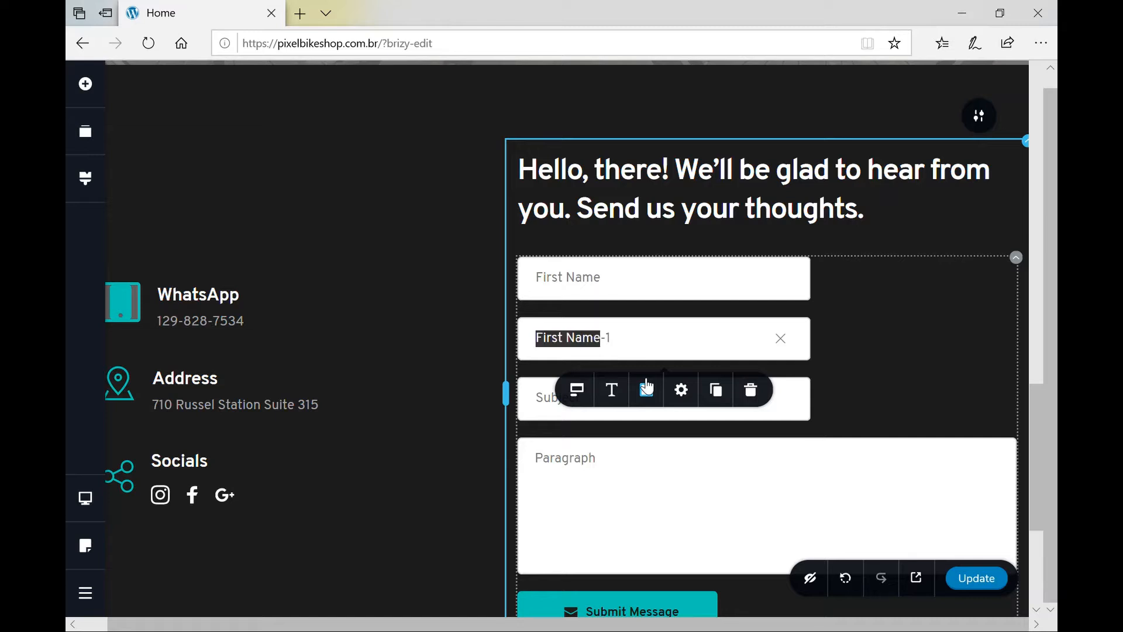
type("L")
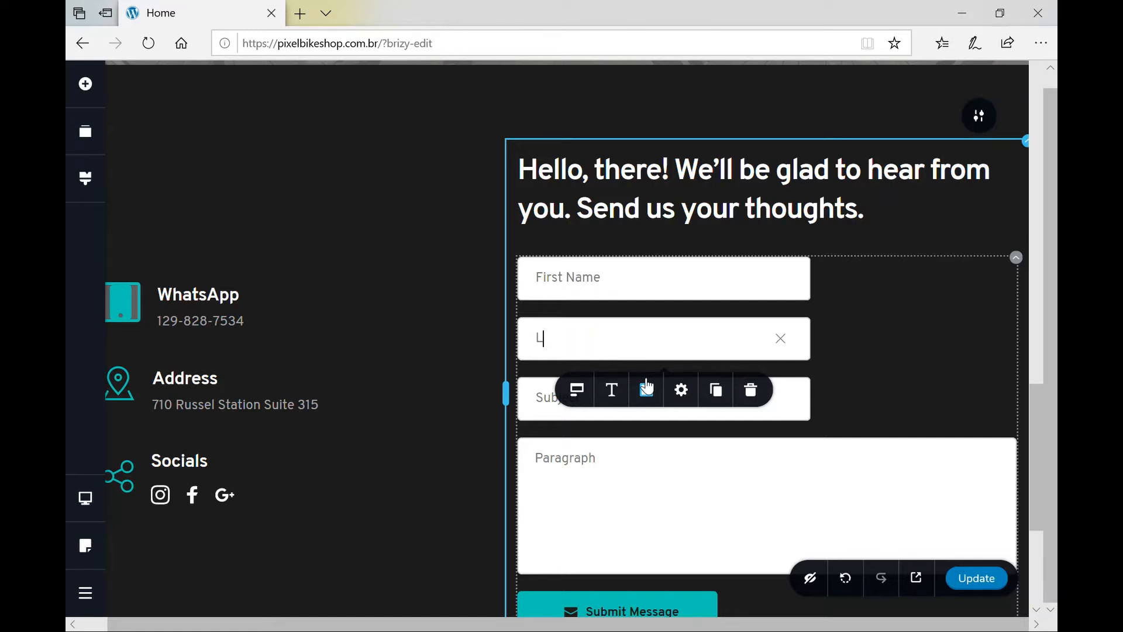
type("ast Name")
left_click(621, 285)
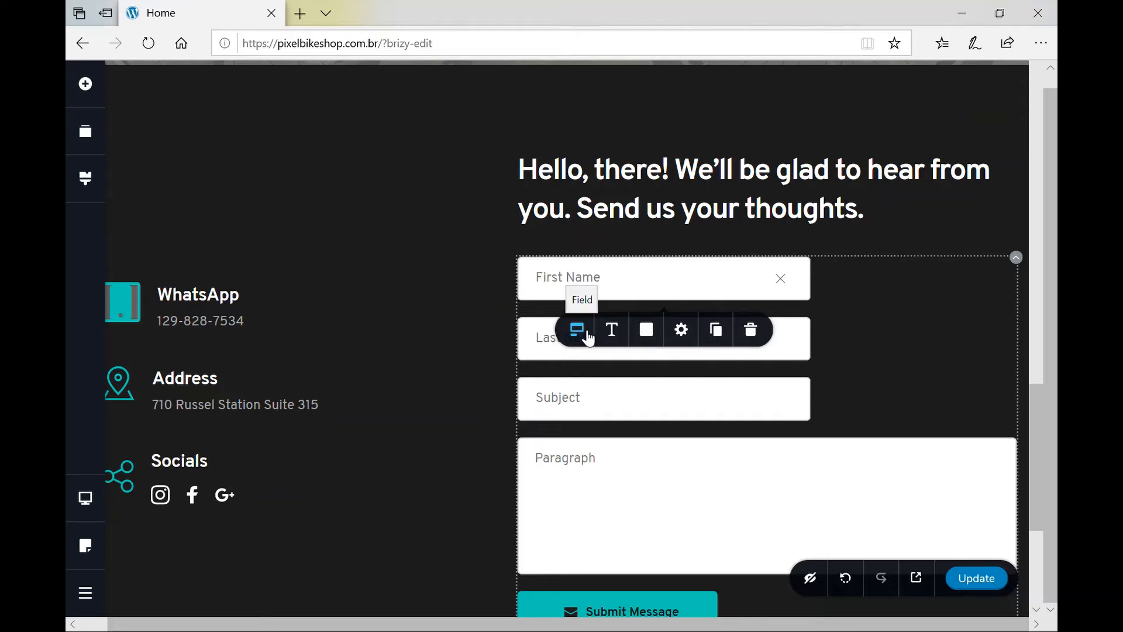
Make the Last Name field a Text type and keep it required.
left_click(587, 333)
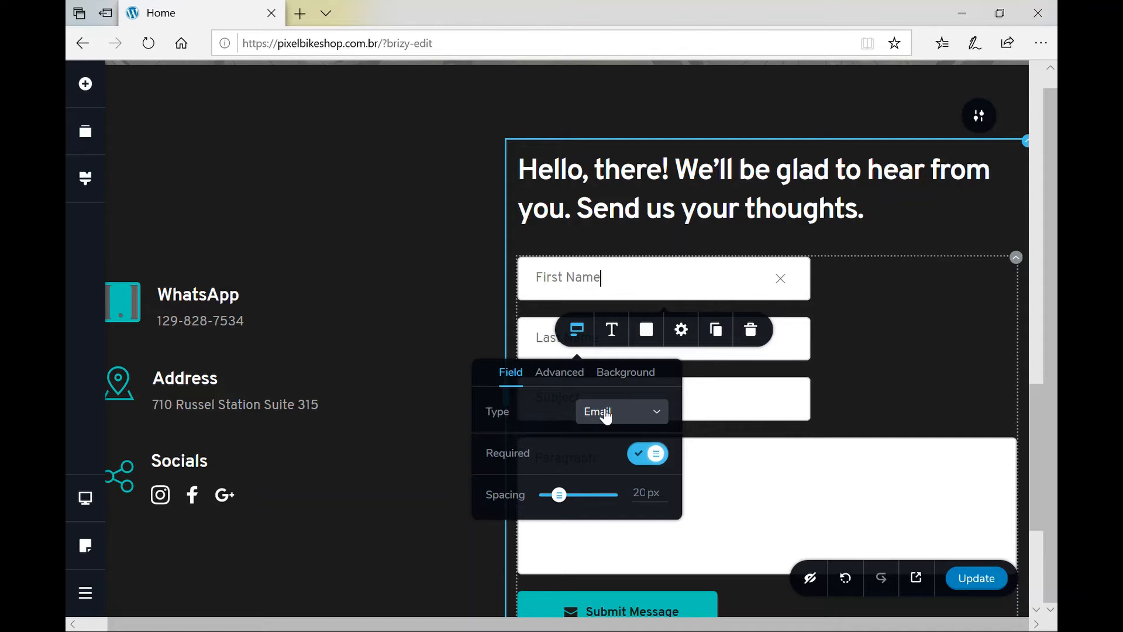
left_click(606, 416)
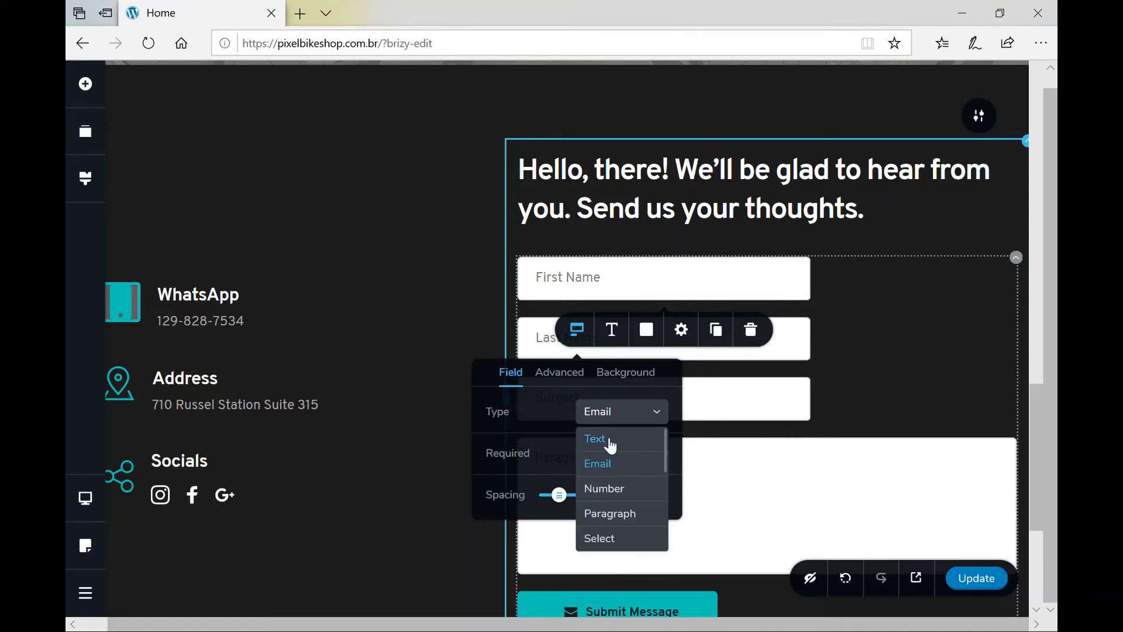
left_click(597, 439)
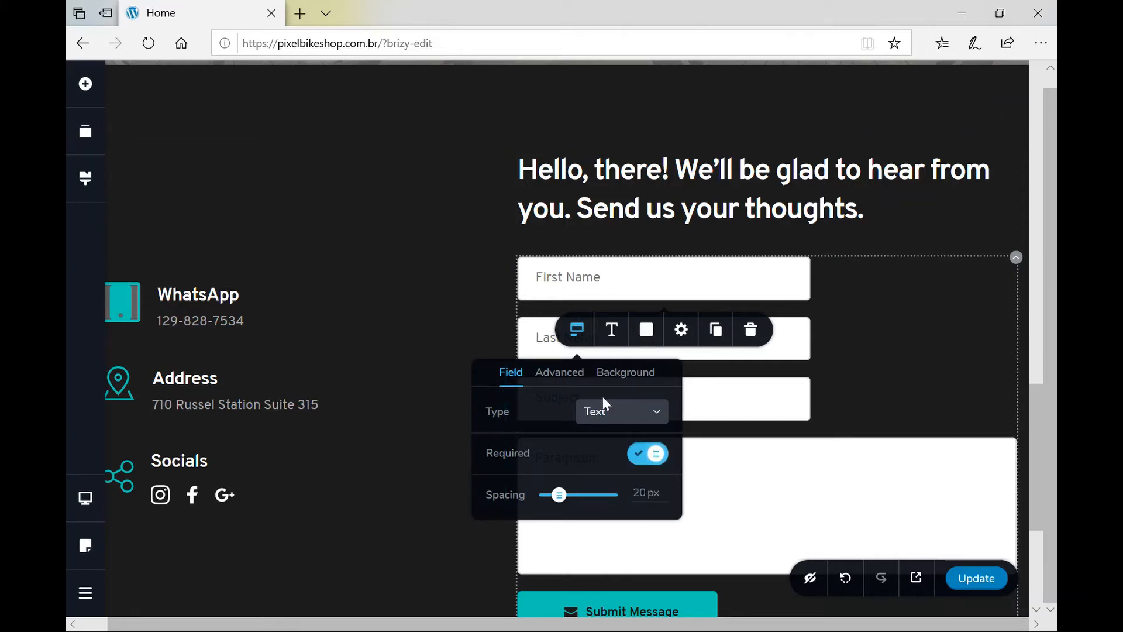
left_click(667, 465)
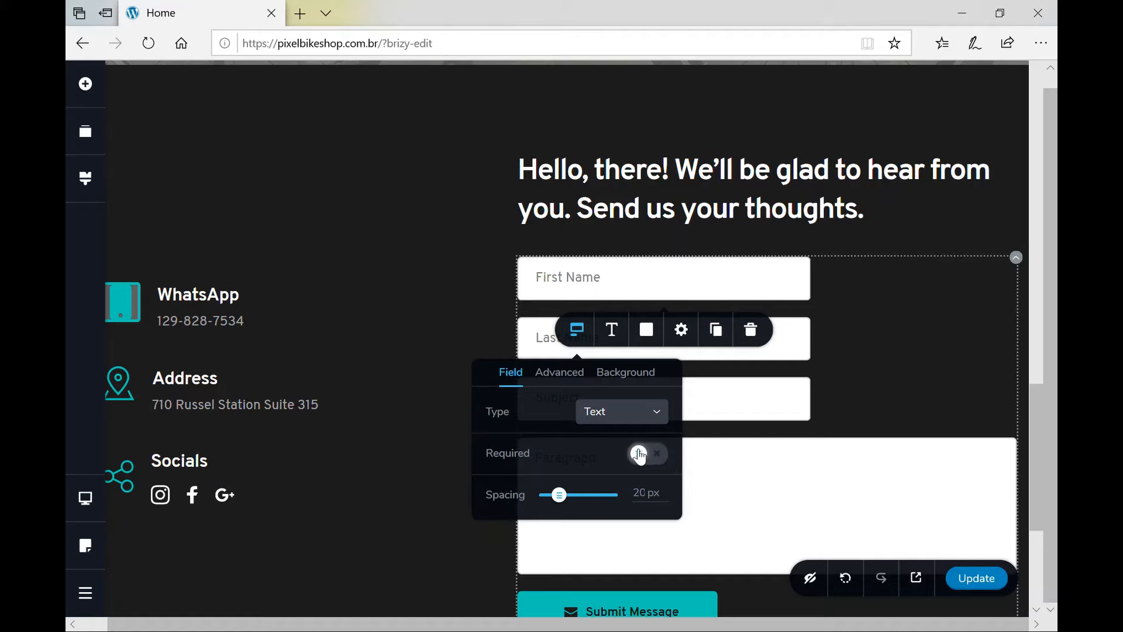
left_click(655, 459)
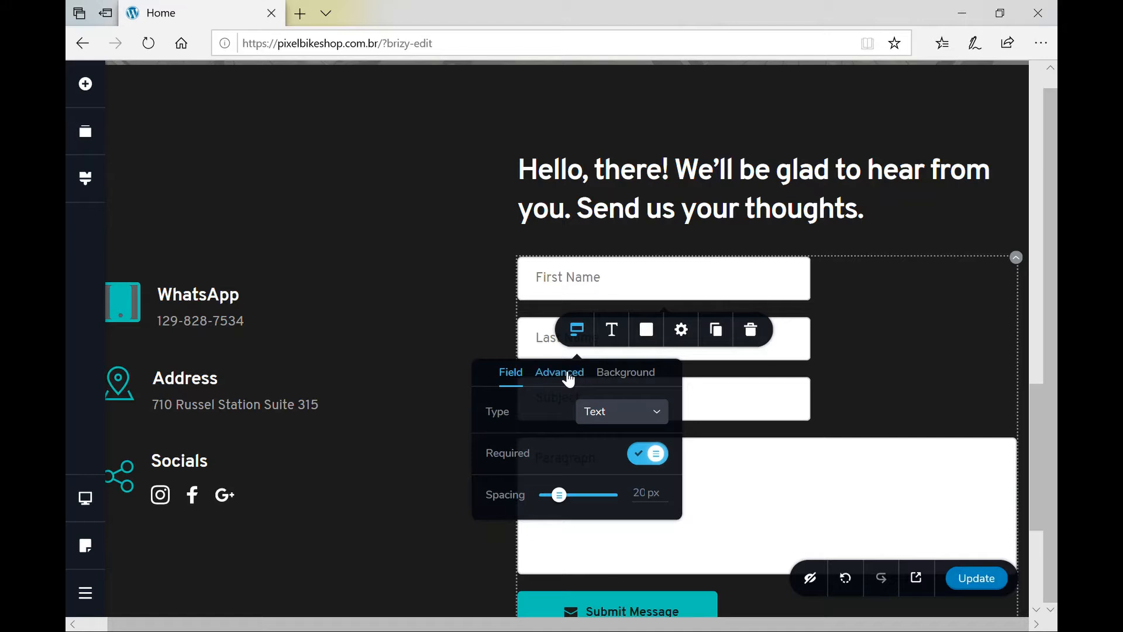
Reduce the form fields' corner radius to 9 px for slightly rounded edges.
left_click(570, 379)
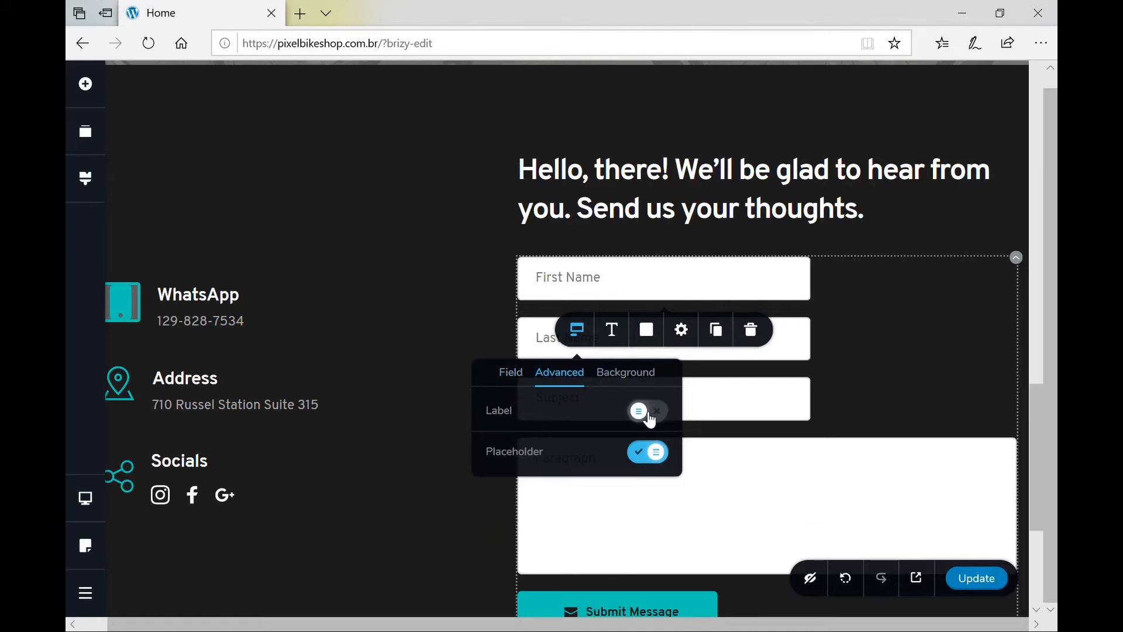
left_click(626, 377)
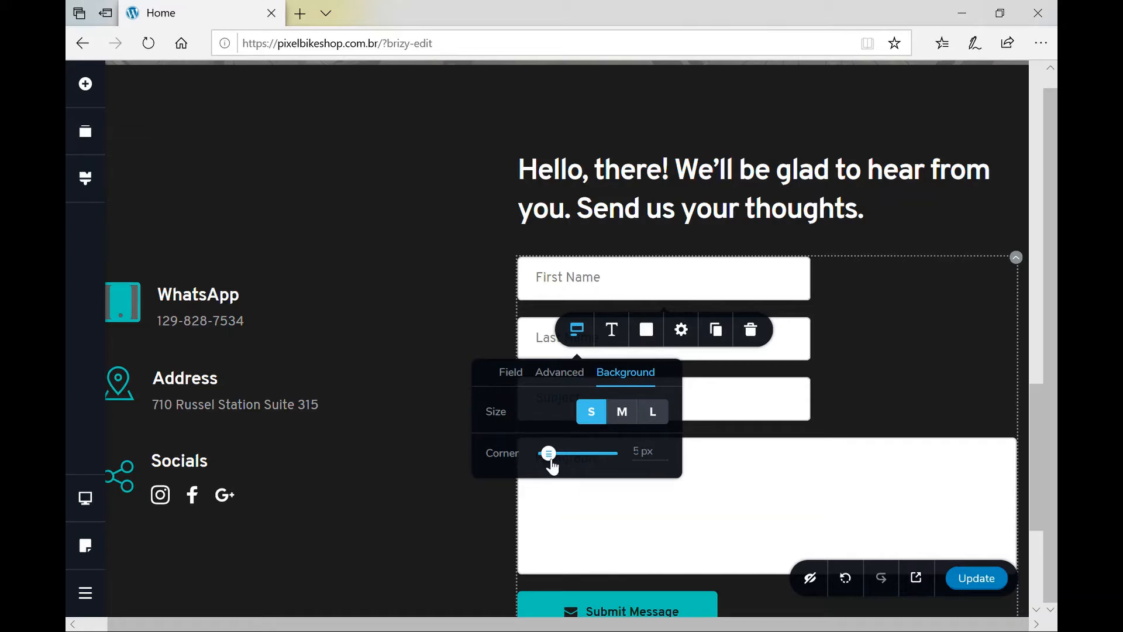
left_click(606, 454)
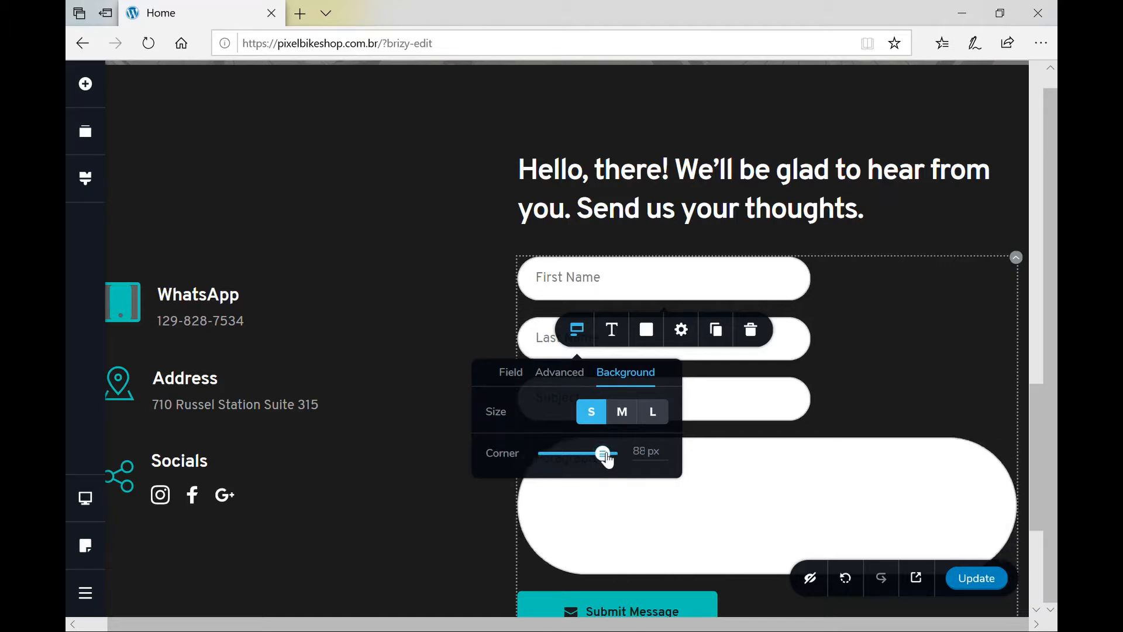
left_click_drag(607, 459, 555, 459)
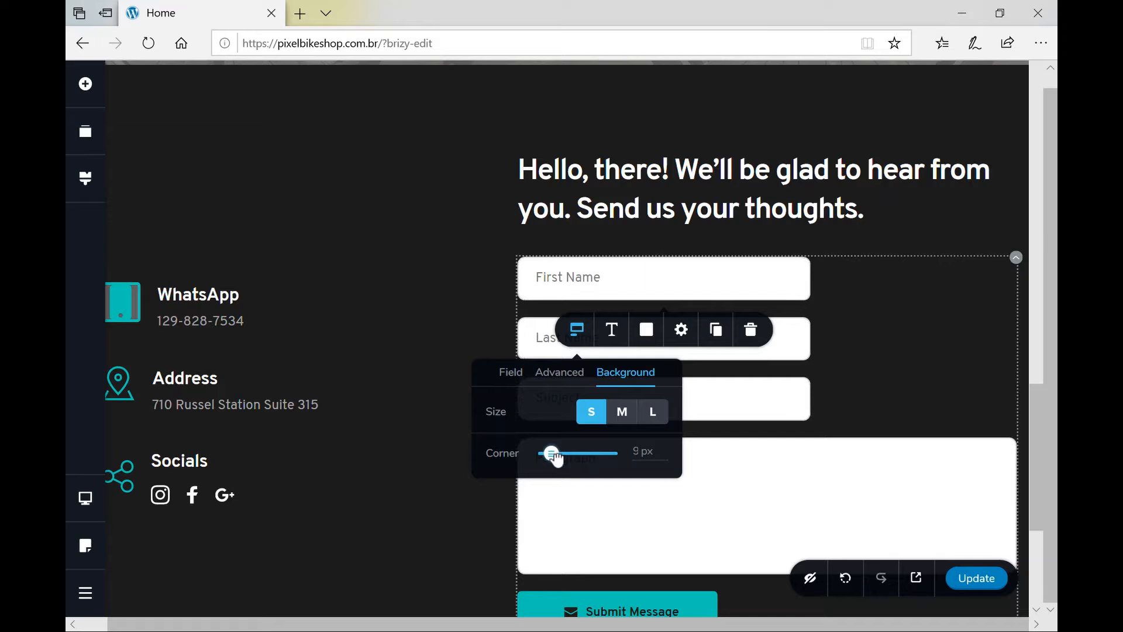
left_click(511, 374)
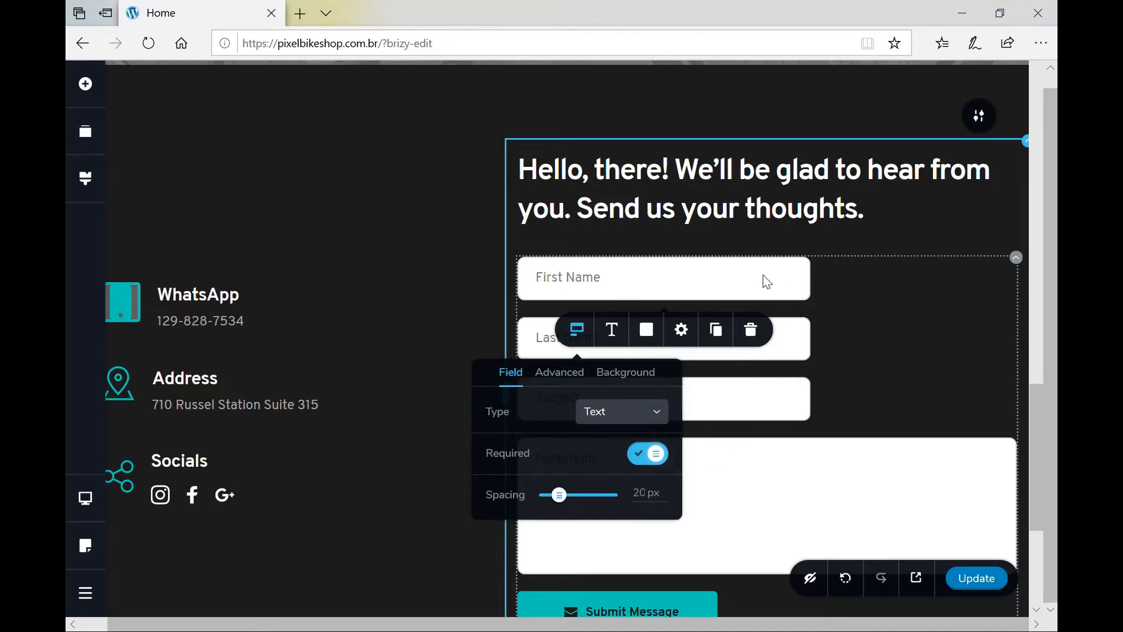
Switch the Subject field's type from Email to Text.
left_click(800, 344)
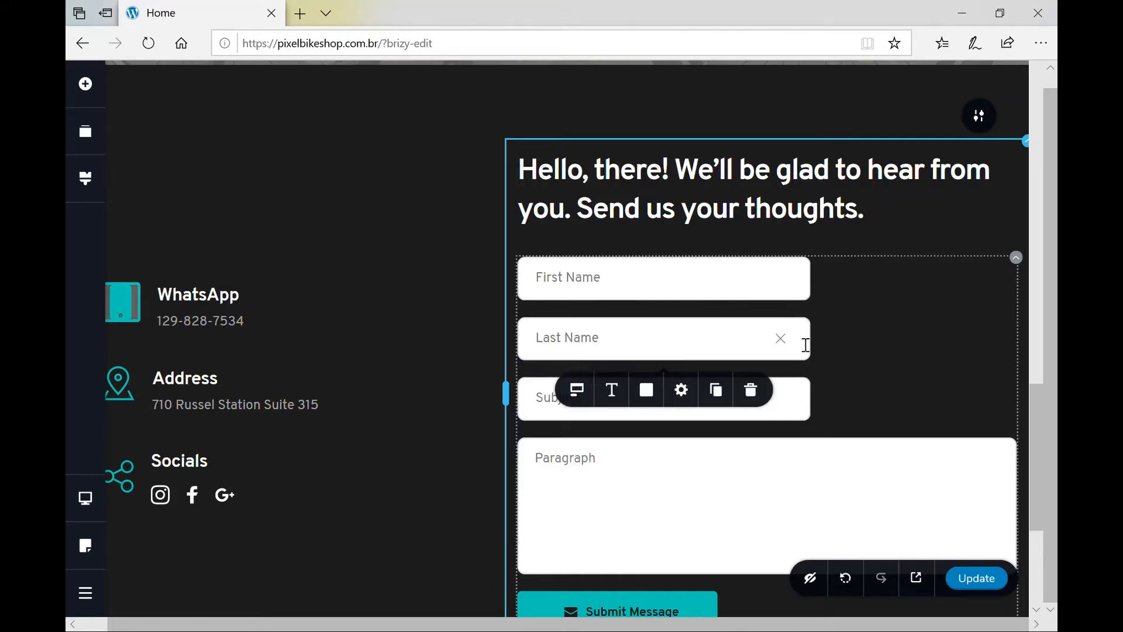
left_click(578, 391)
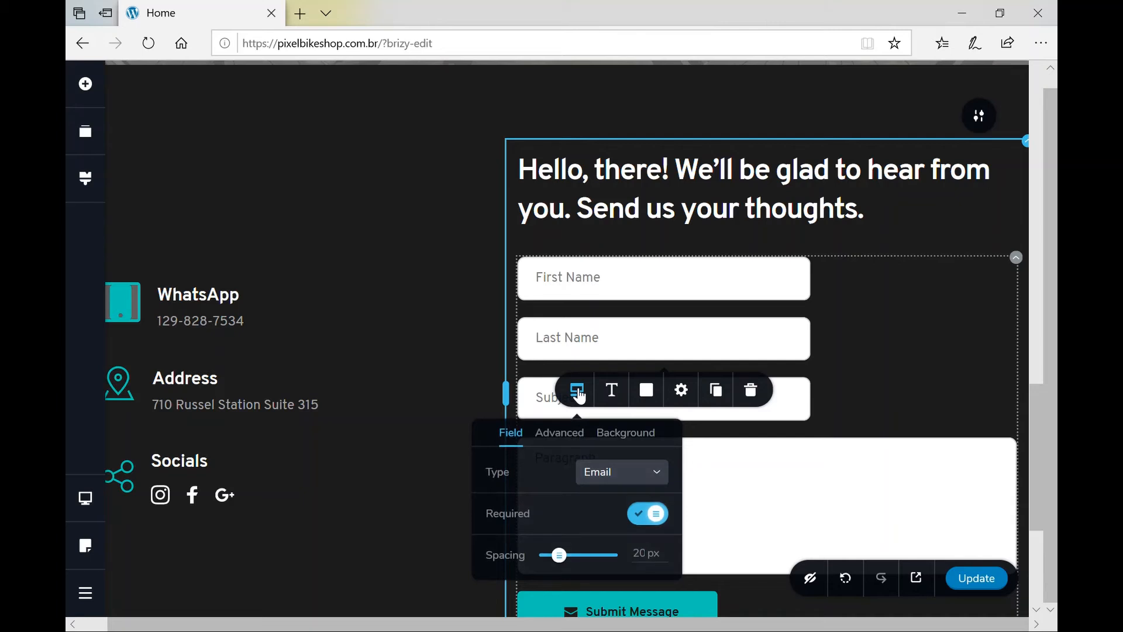
left_click(606, 477)
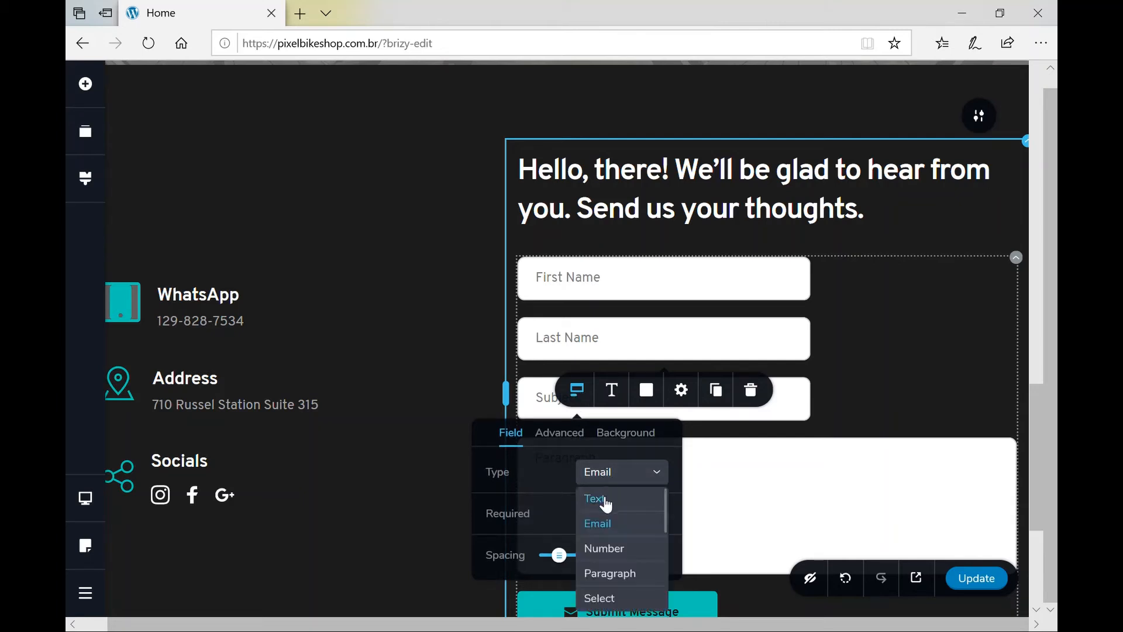
left_click(607, 504)
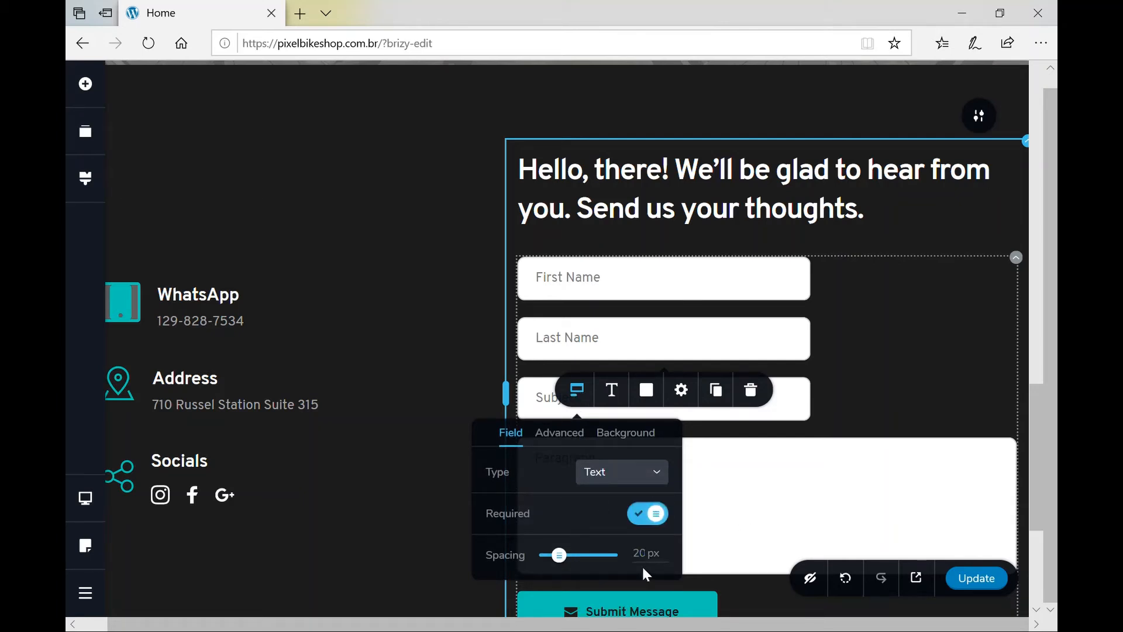
left_click(814, 523)
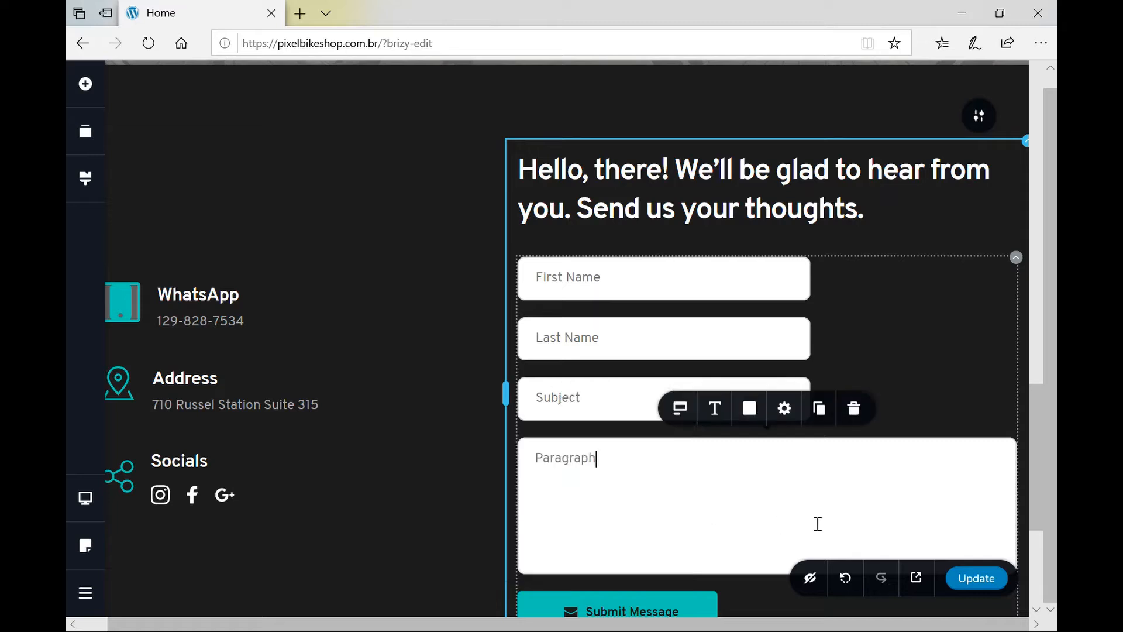
left_click(588, 397)
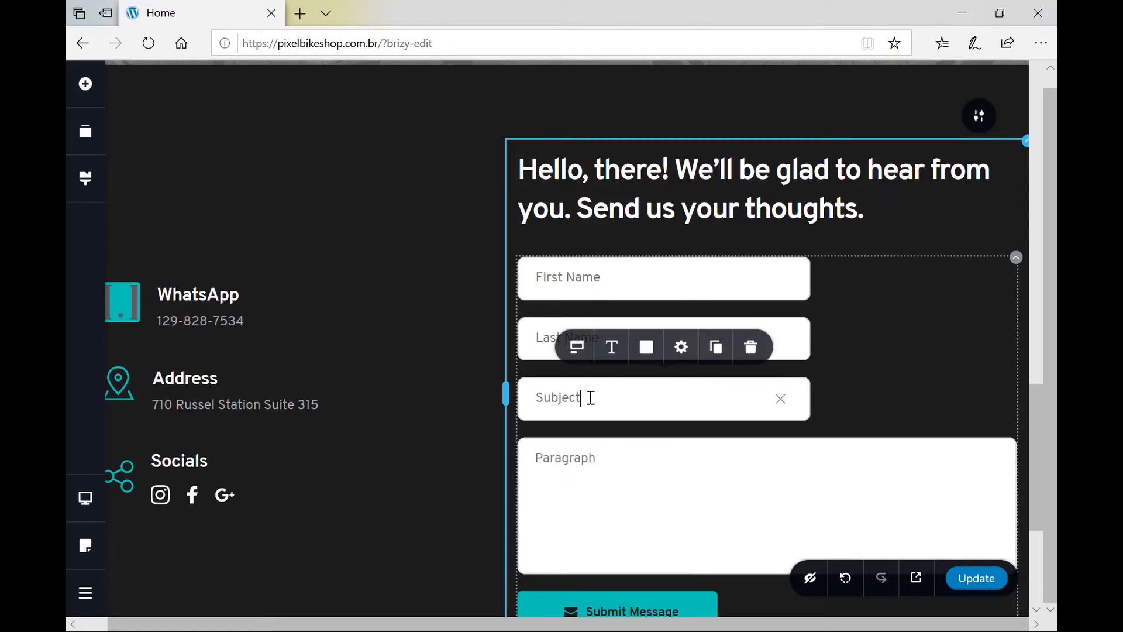
Rename the Subject field to 'E-mail' and set its type to Email.
double_click(614, 418)
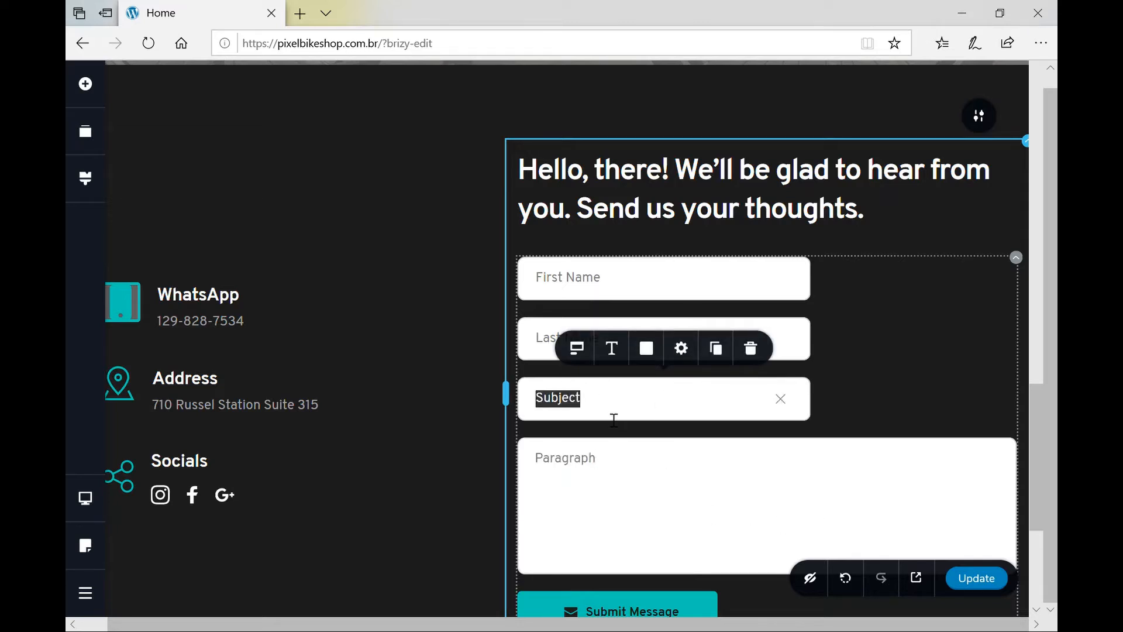
type("E-m")
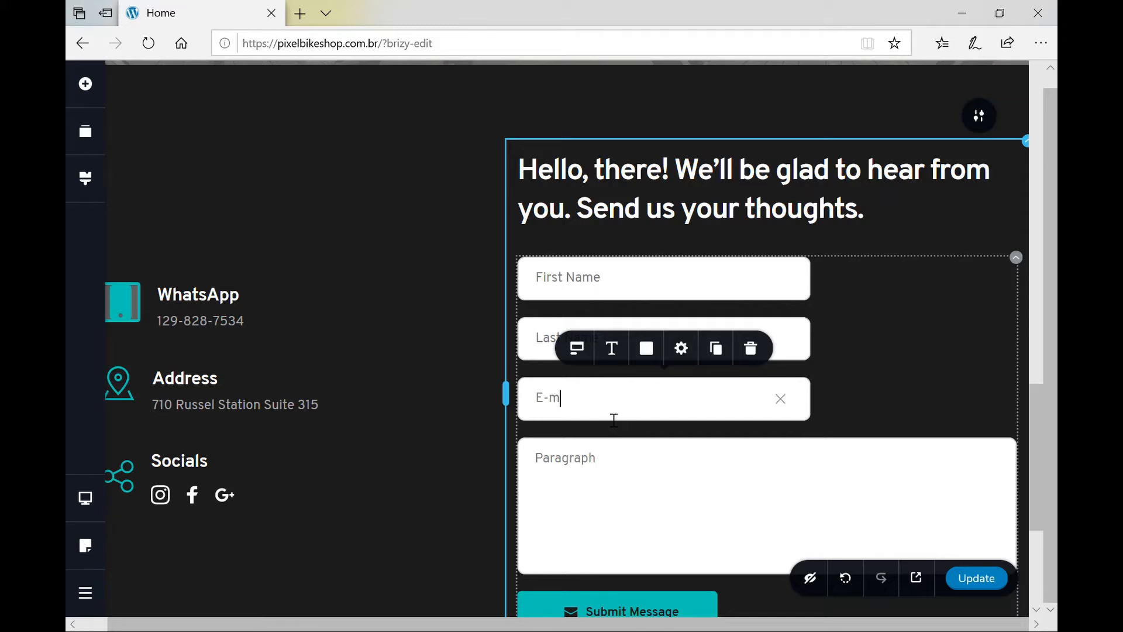
type("ail")
left_click(579, 349)
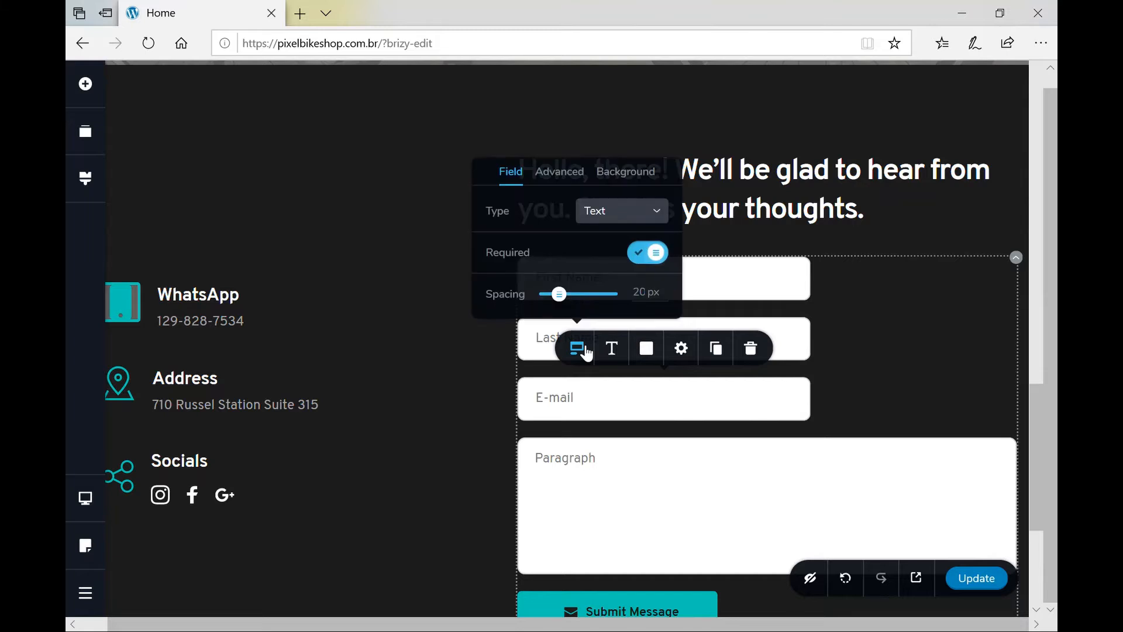
left_click(572, 178)
left_click(519, 210)
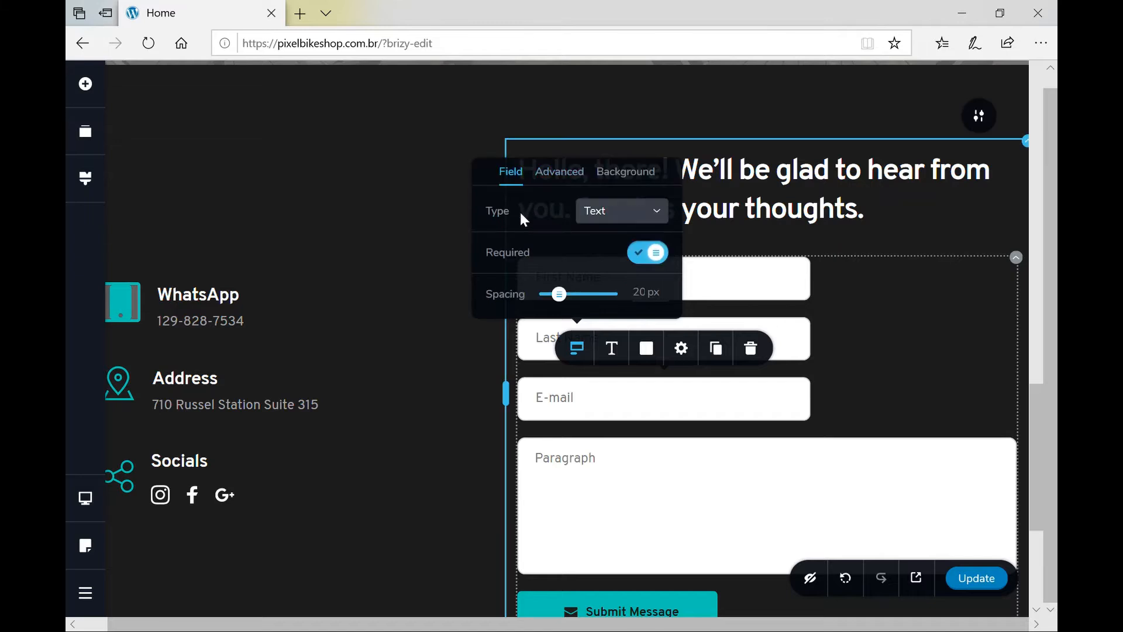
left_click(649, 212)
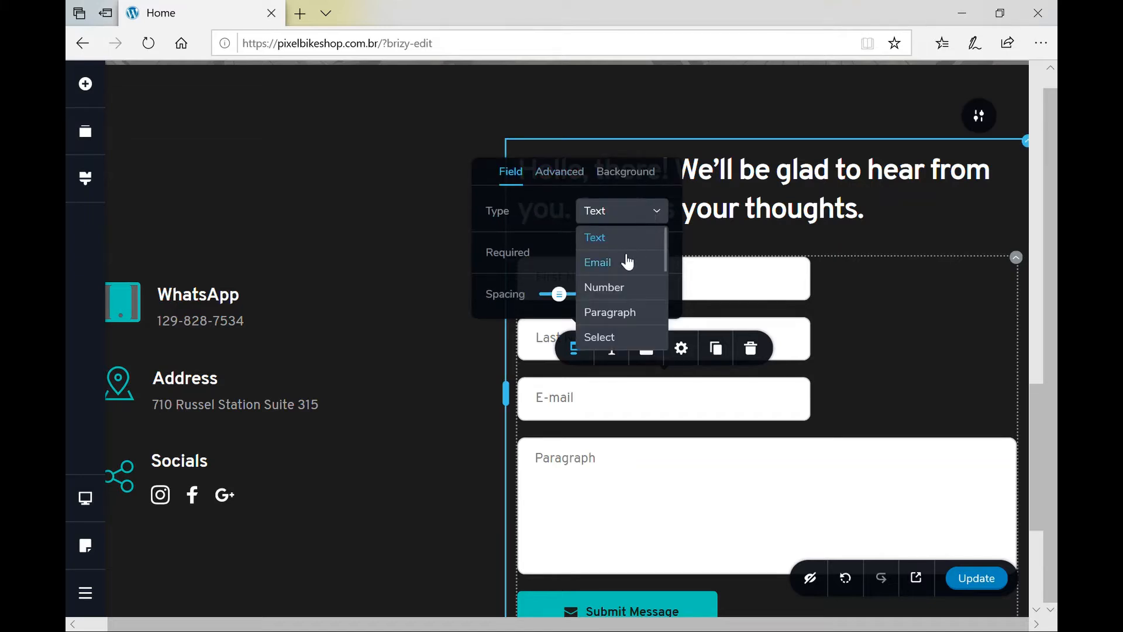
left_click(613, 267)
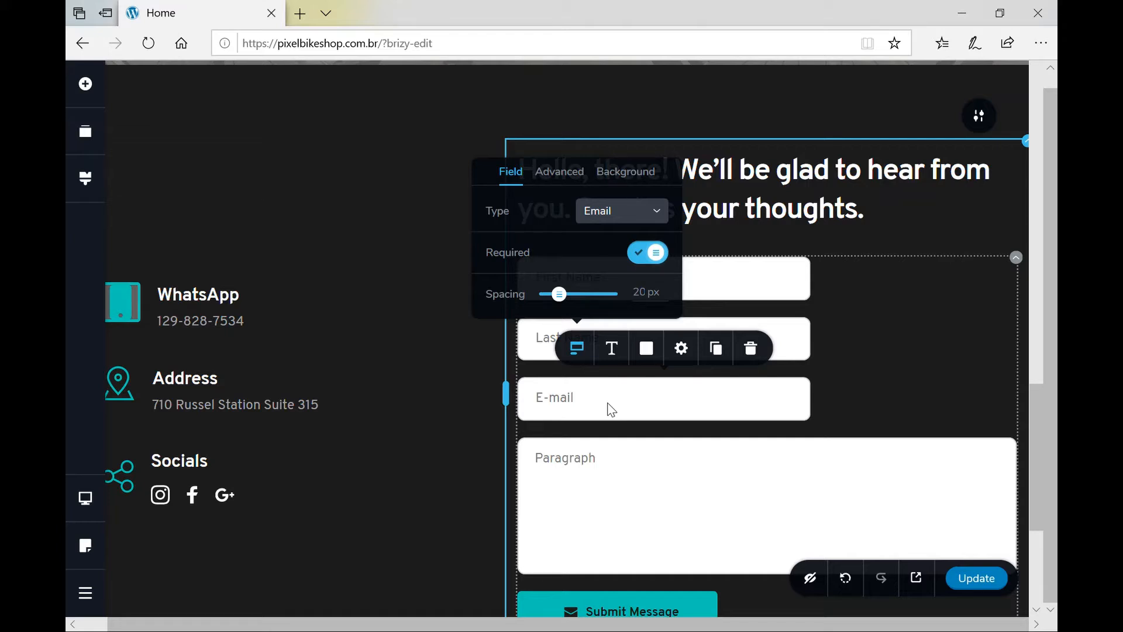
left_click(588, 479)
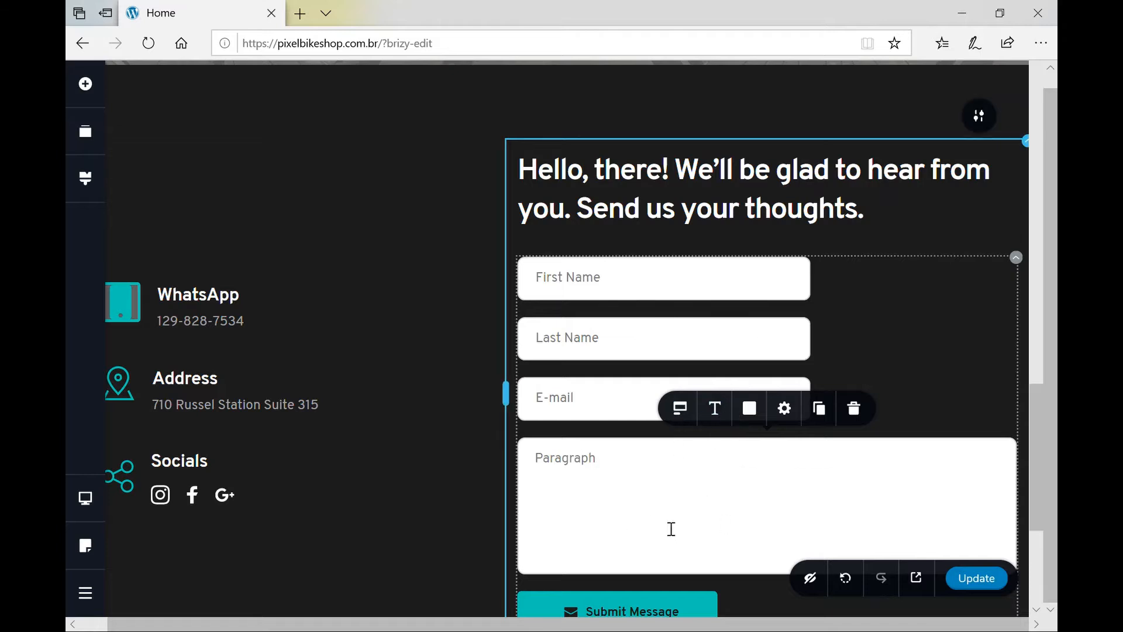
Set the First Name field's width to 50%.
scroll(699, 524, "down", 2)
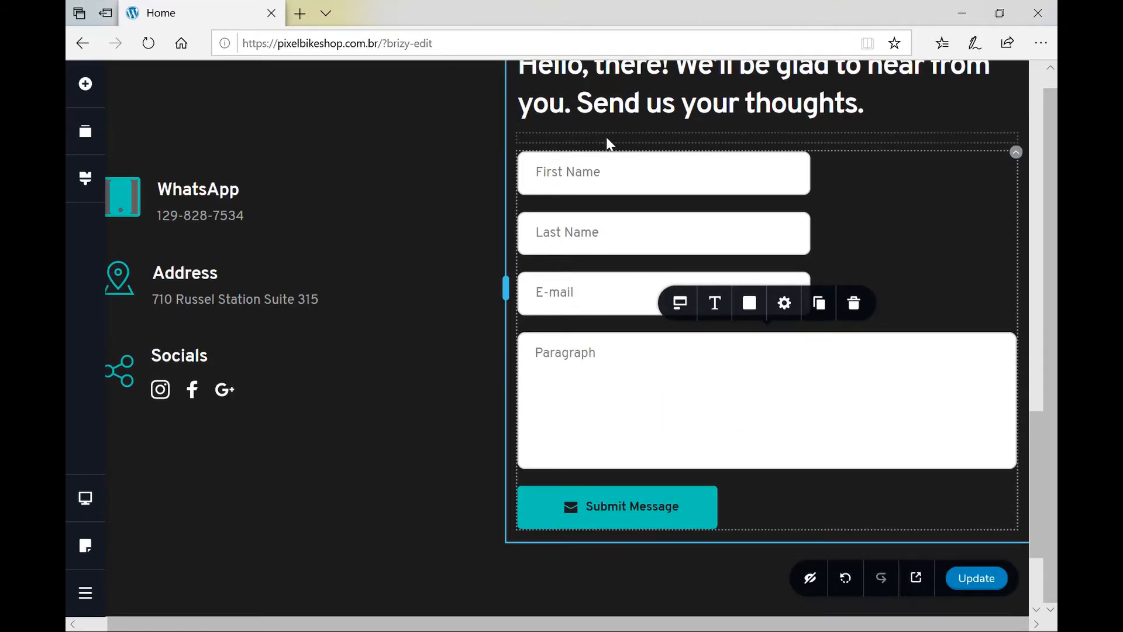
left_click(699, 185)
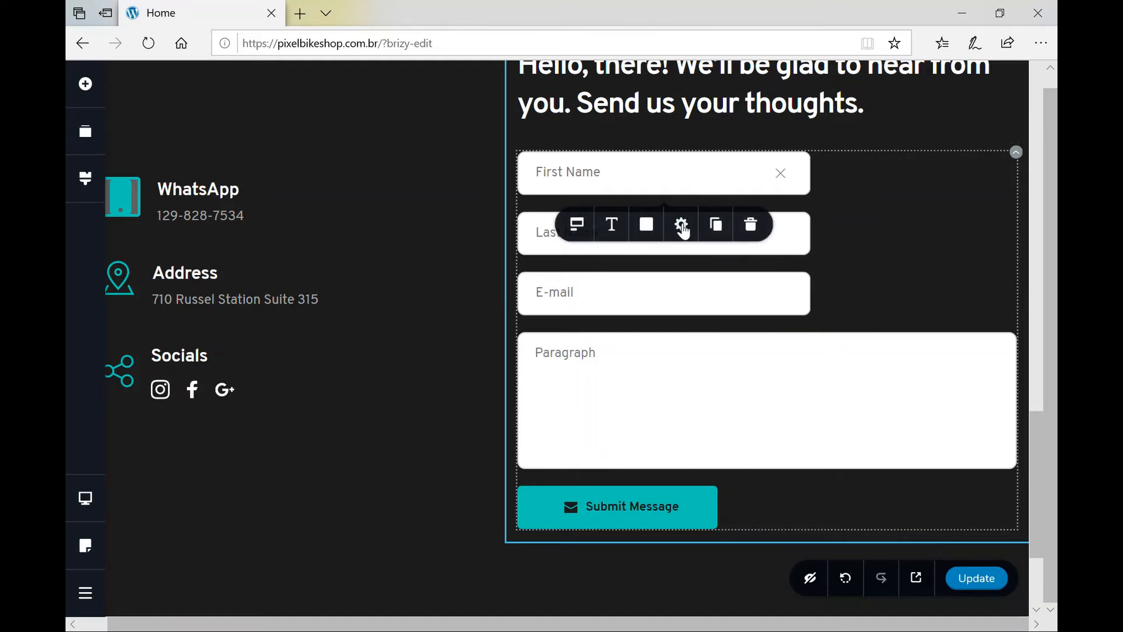
left_click(686, 228)
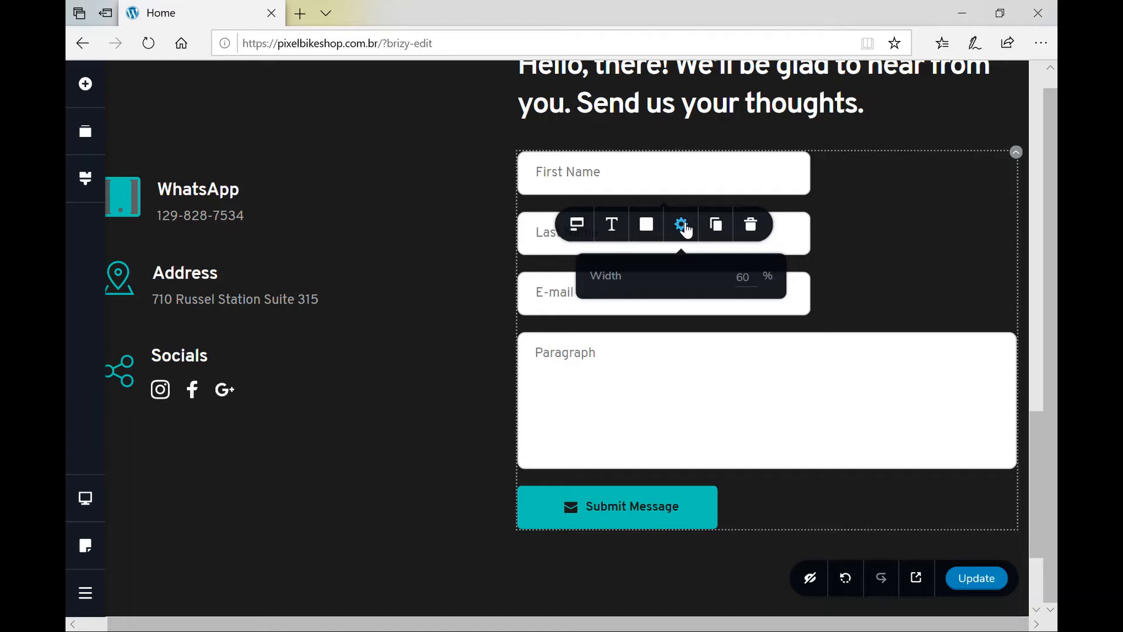
left_click(755, 287)
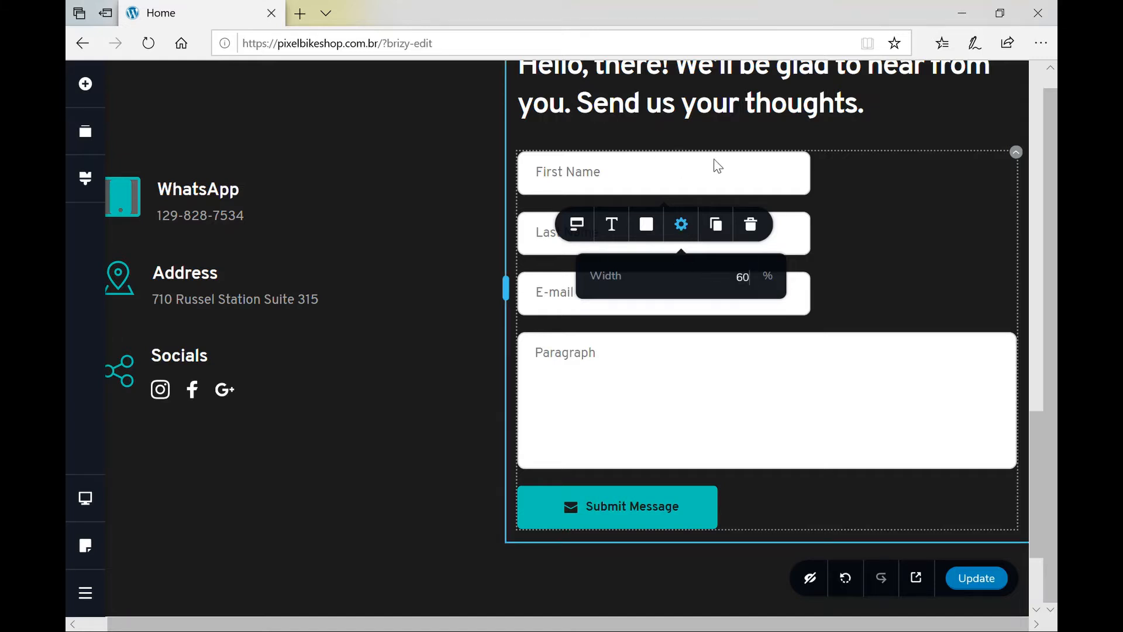
key("shift+Left")
type("50")
key("Delete")
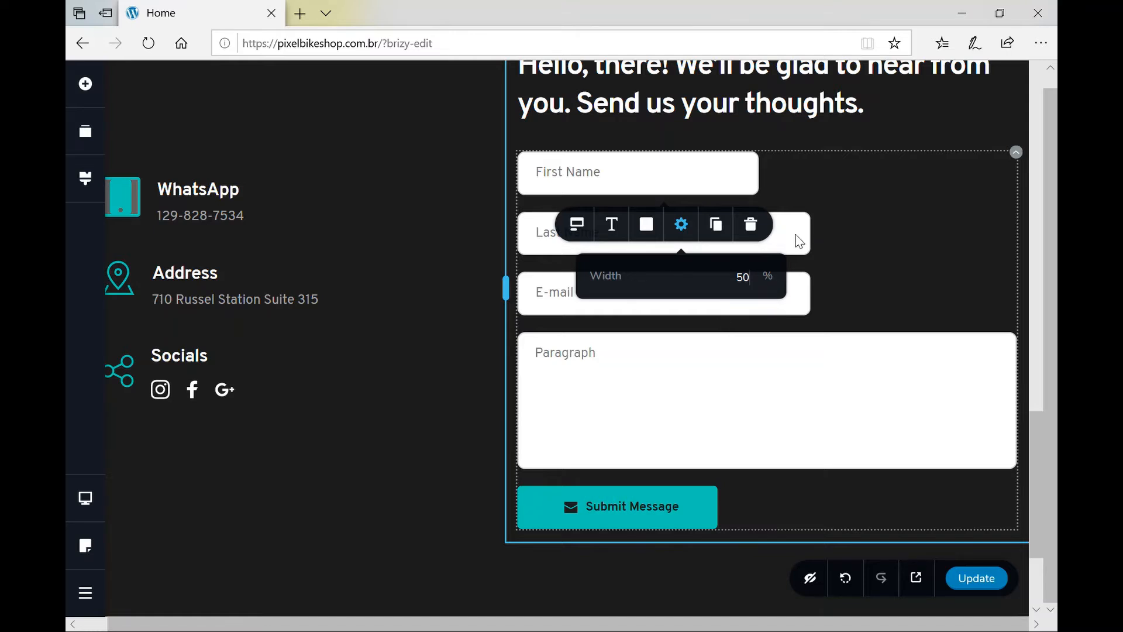
Set the Last Name and E-mail fields to 50% width, putting both names on one row.
left_click(539, 235)
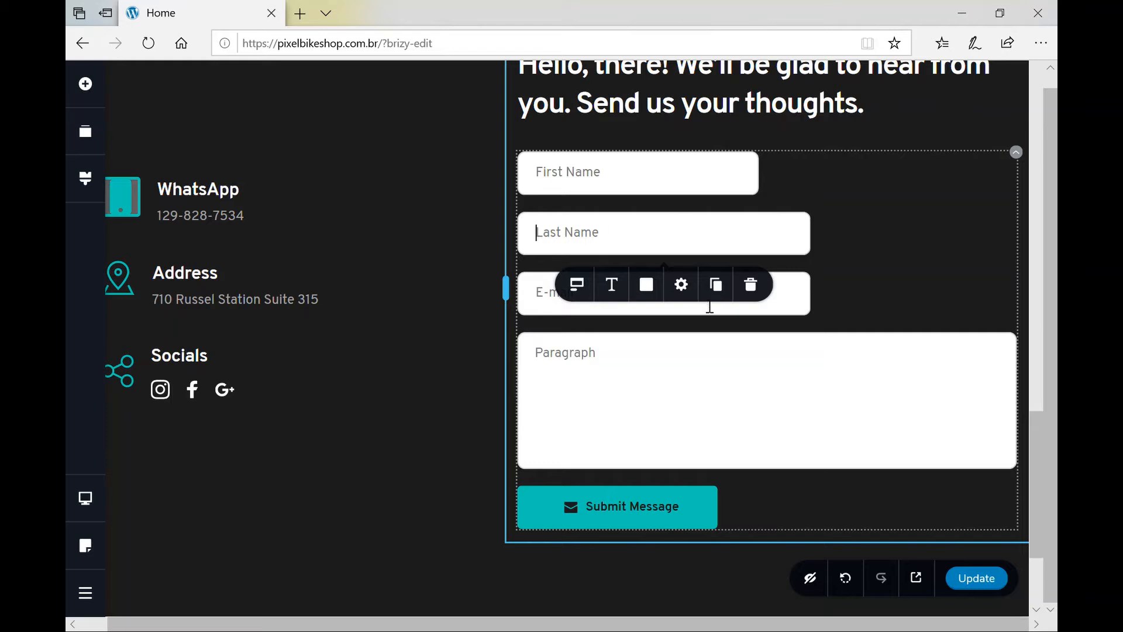
left_click(681, 286)
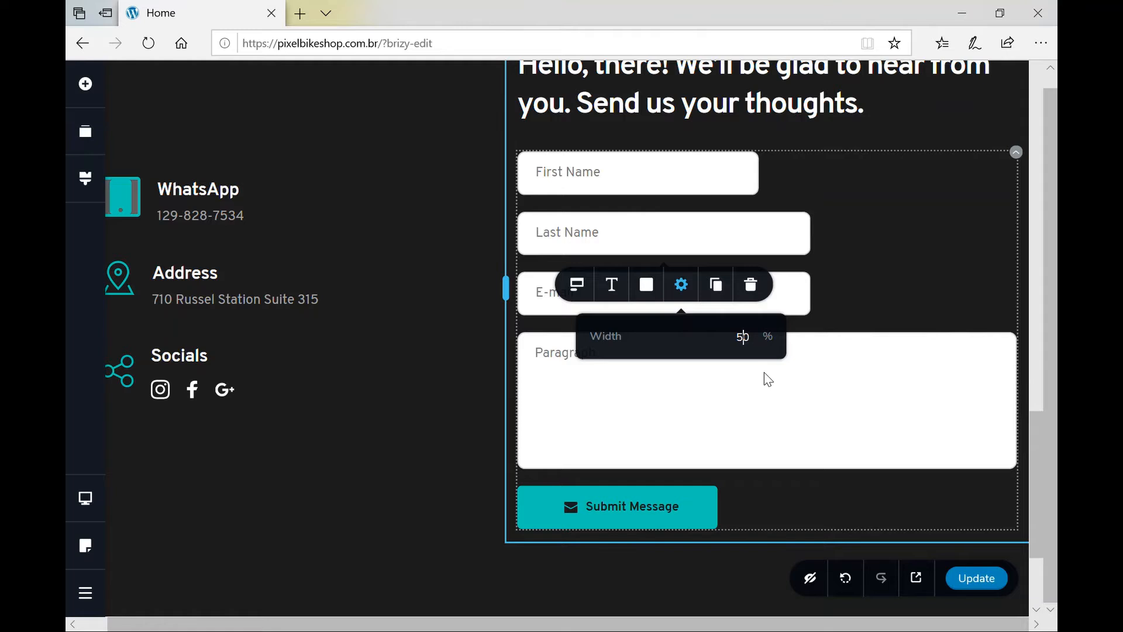
left_click(815, 383)
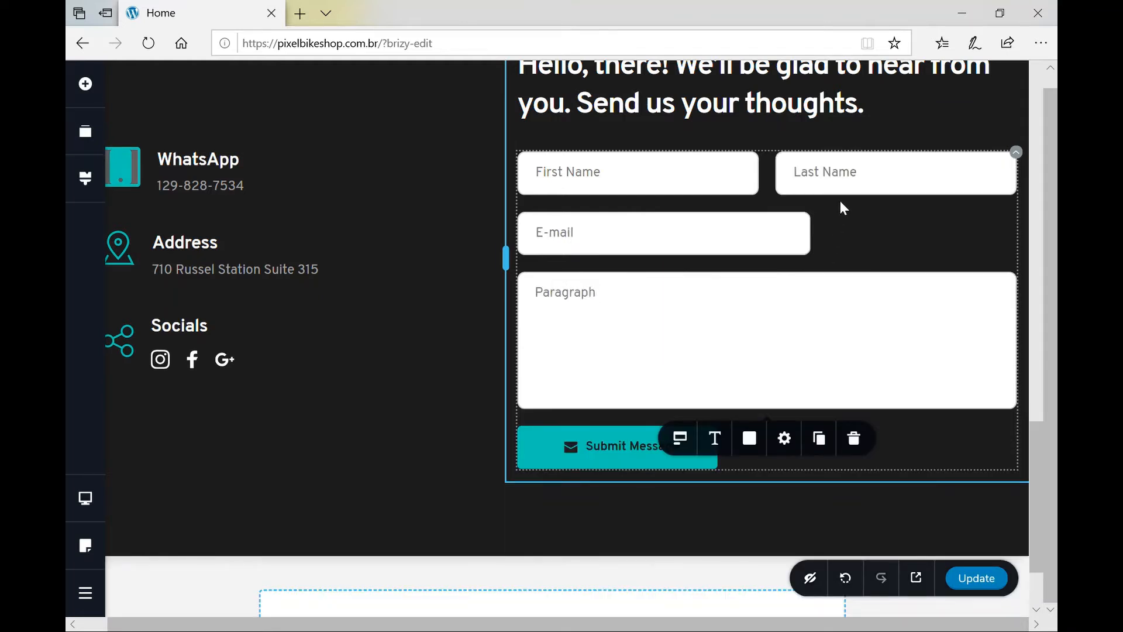
left_click(735, 250)
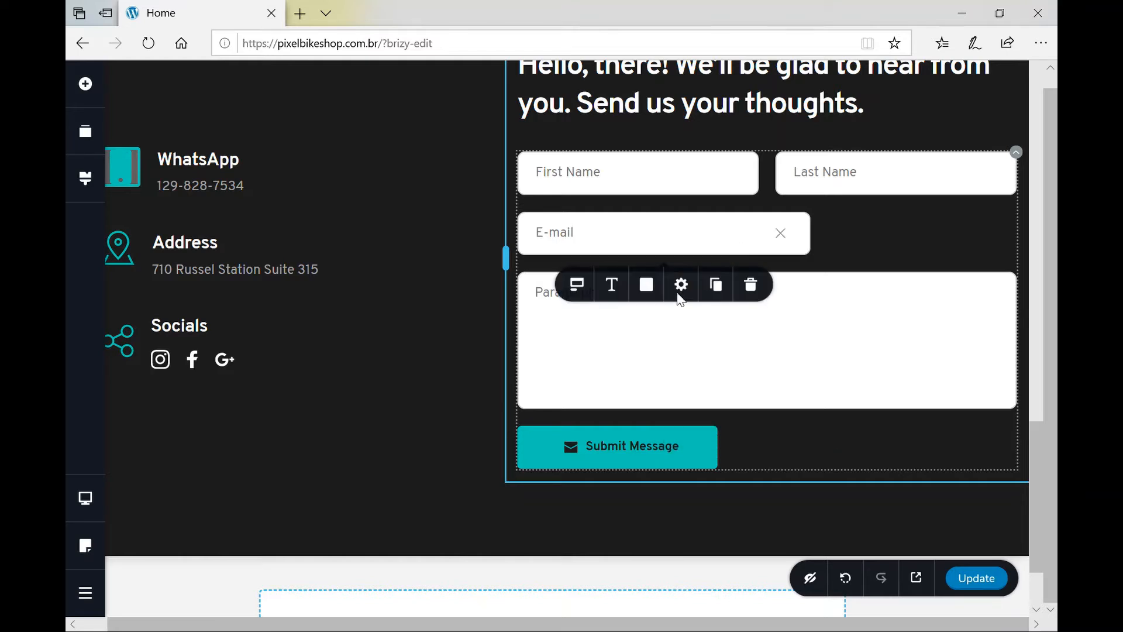
left_click(681, 286)
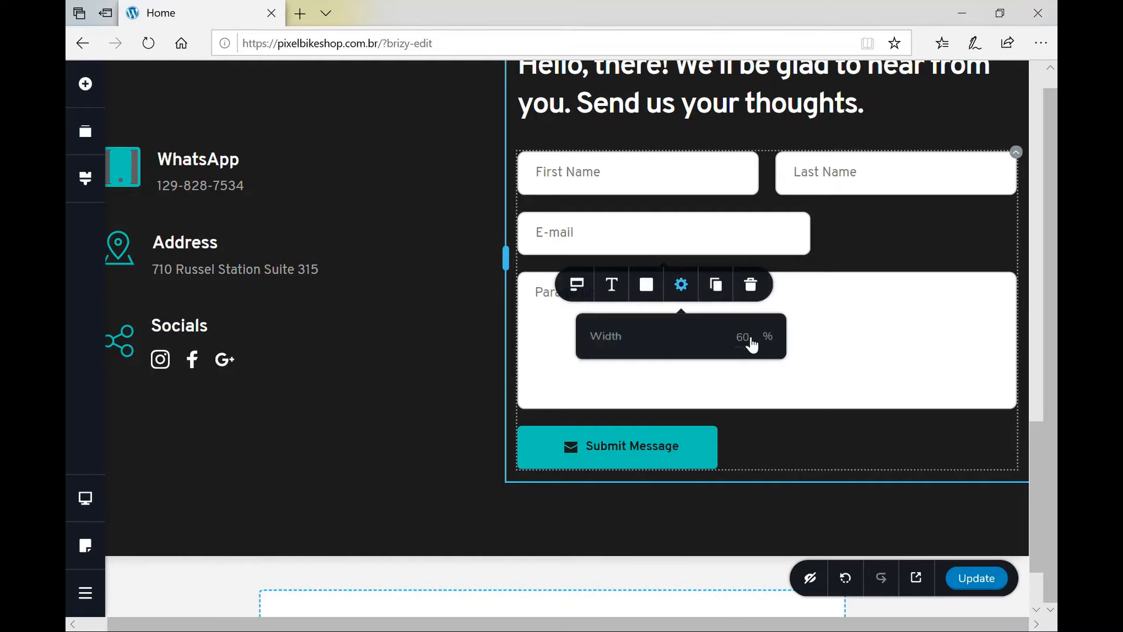
key("BackSpace")
type("5")
left_click(905, 311)
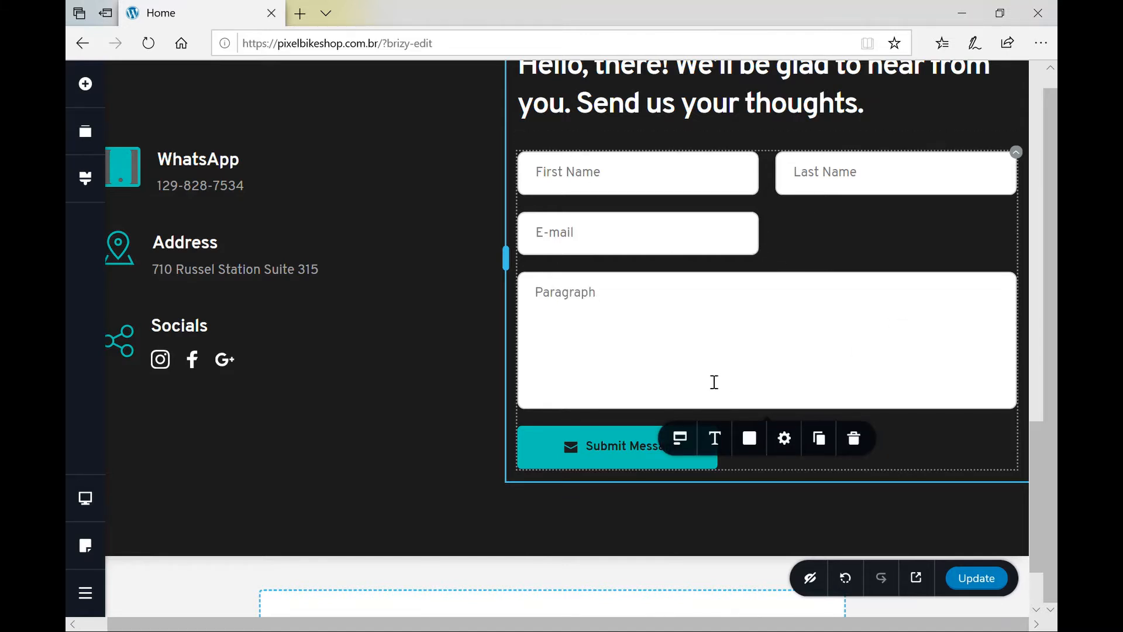
scroll(714, 382, "down", 2)
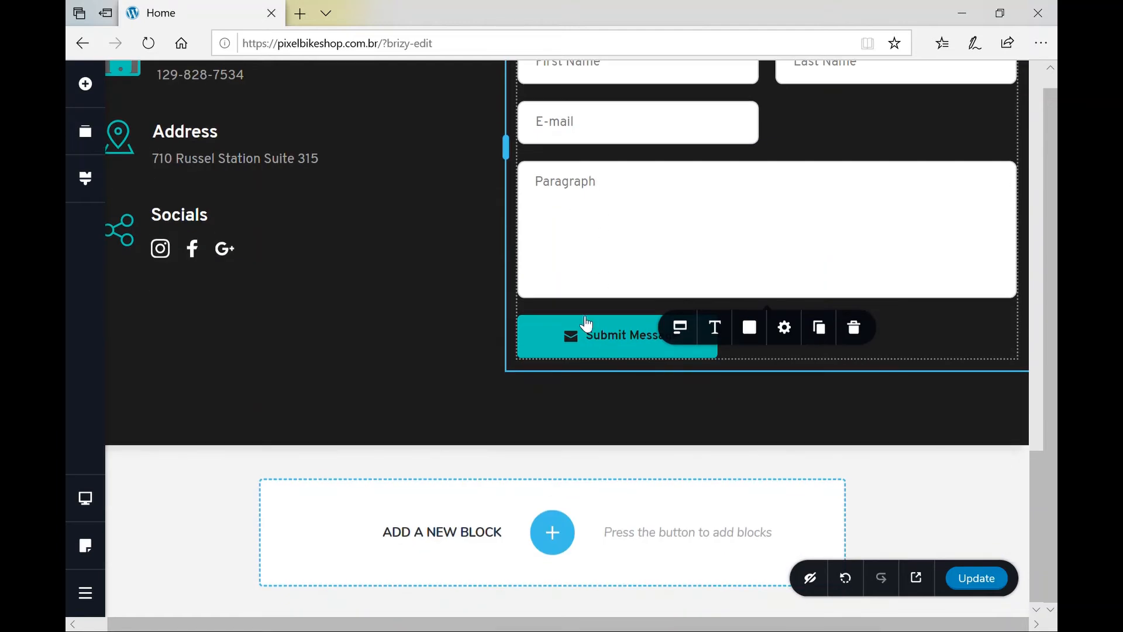
Change the submit button's label from 'Submit Message' to 'Subscribe NOW!'.
left_click(592, 352)
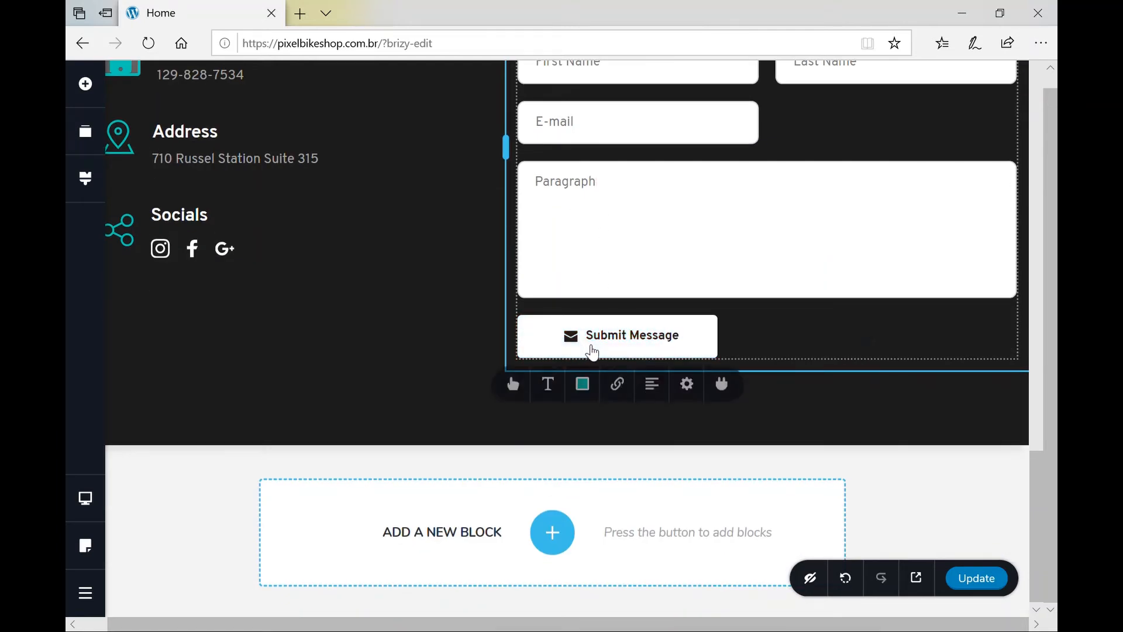
left_click(598, 336)
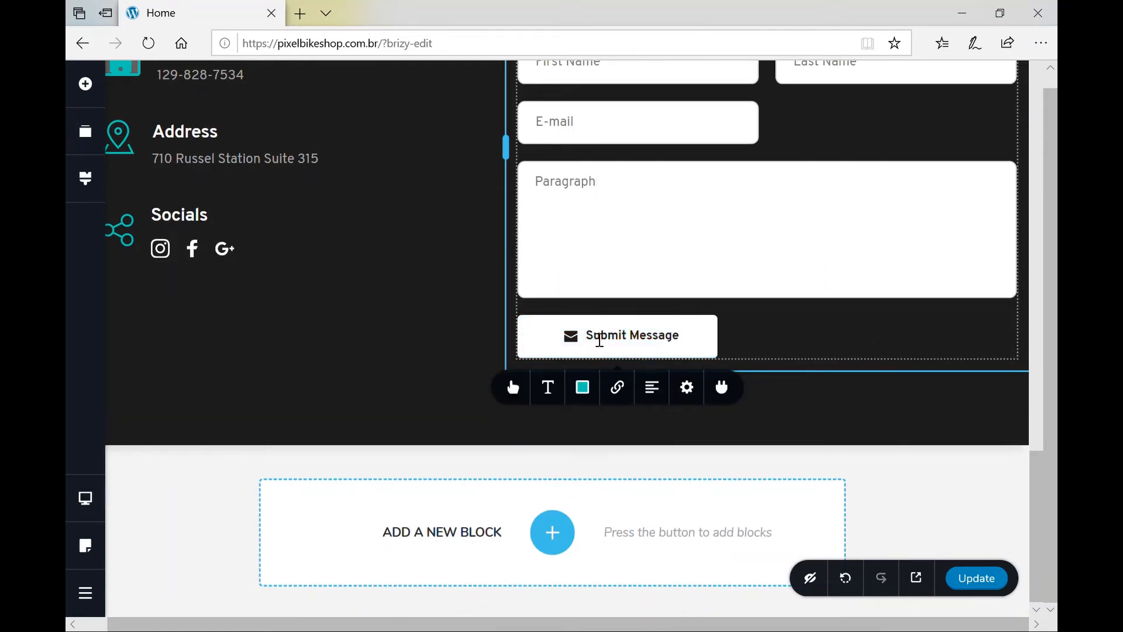
key("ctrl+shift+Right")
key("ctrl+shift+Right")
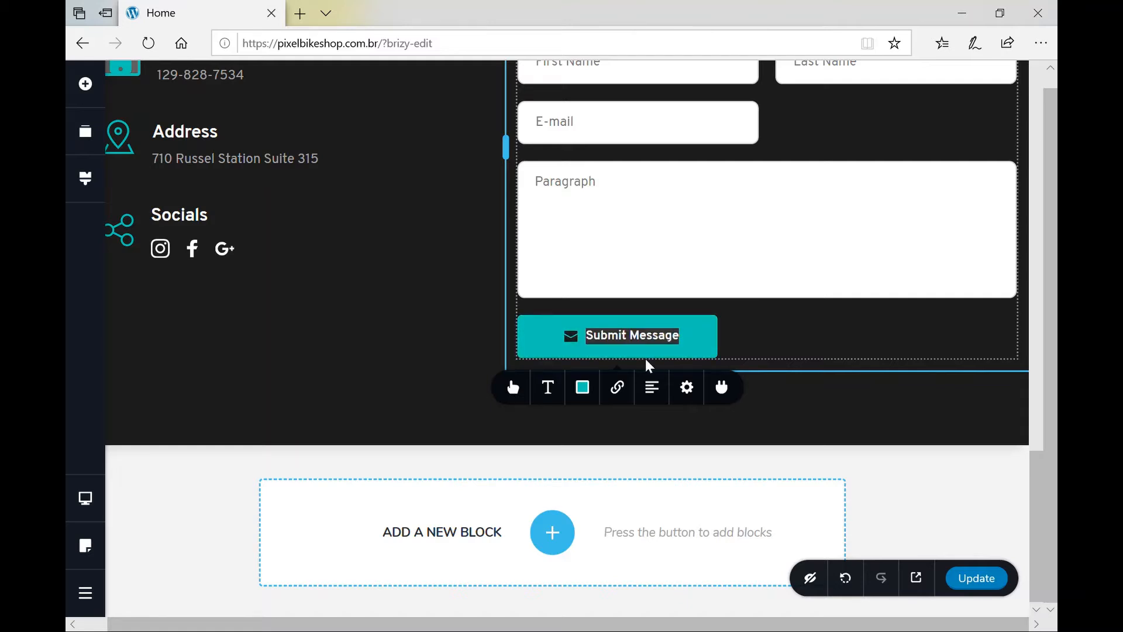
type("Subscribe NOW!")
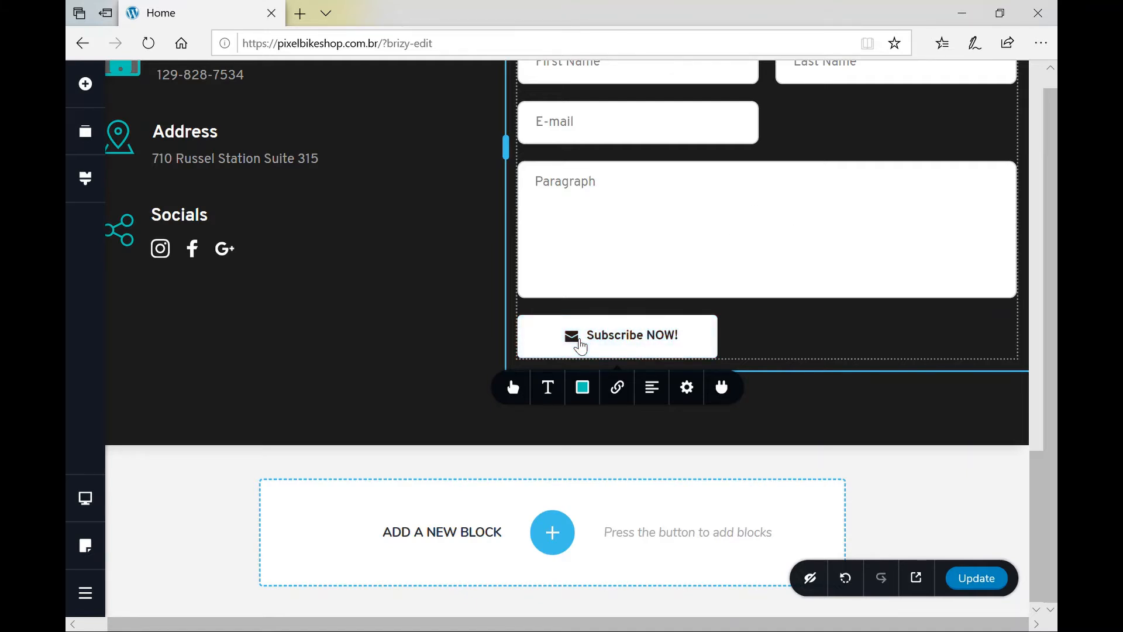
Review the button's icon settings, then show its Size, Fill, Corner and Border options.
left_click(514, 388)
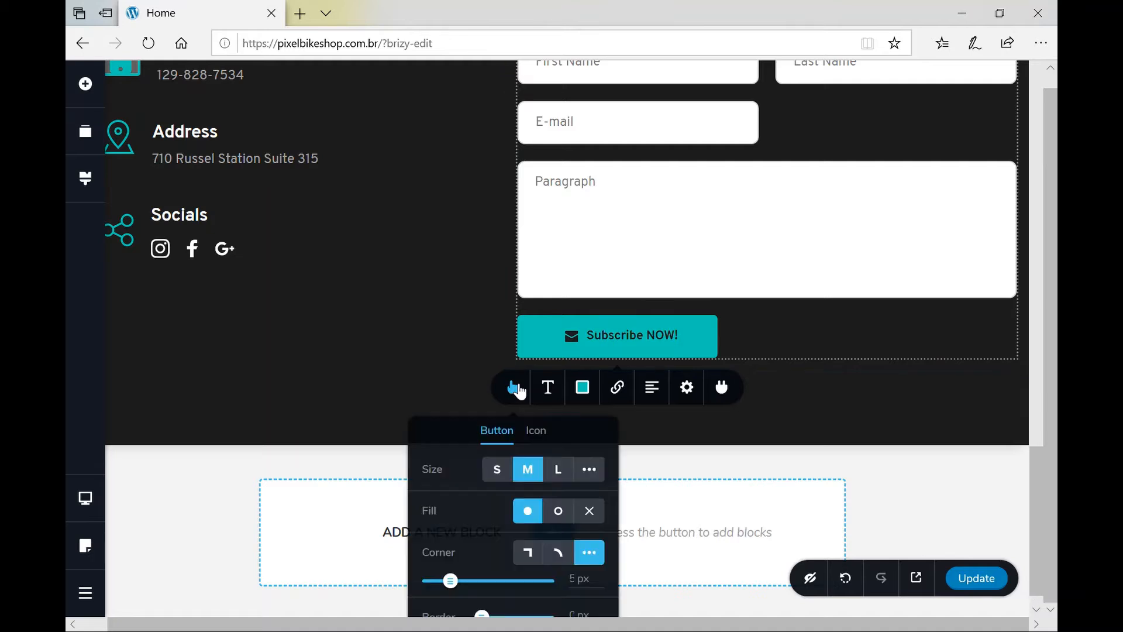
left_click(544, 434)
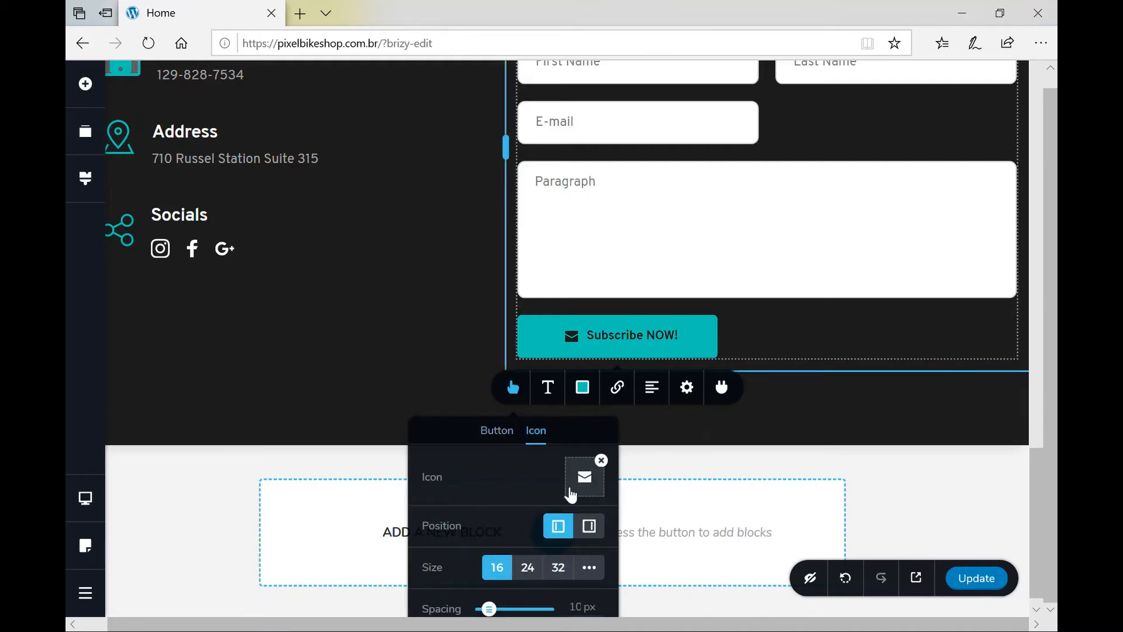
scroll(507, 540, "down", 1)
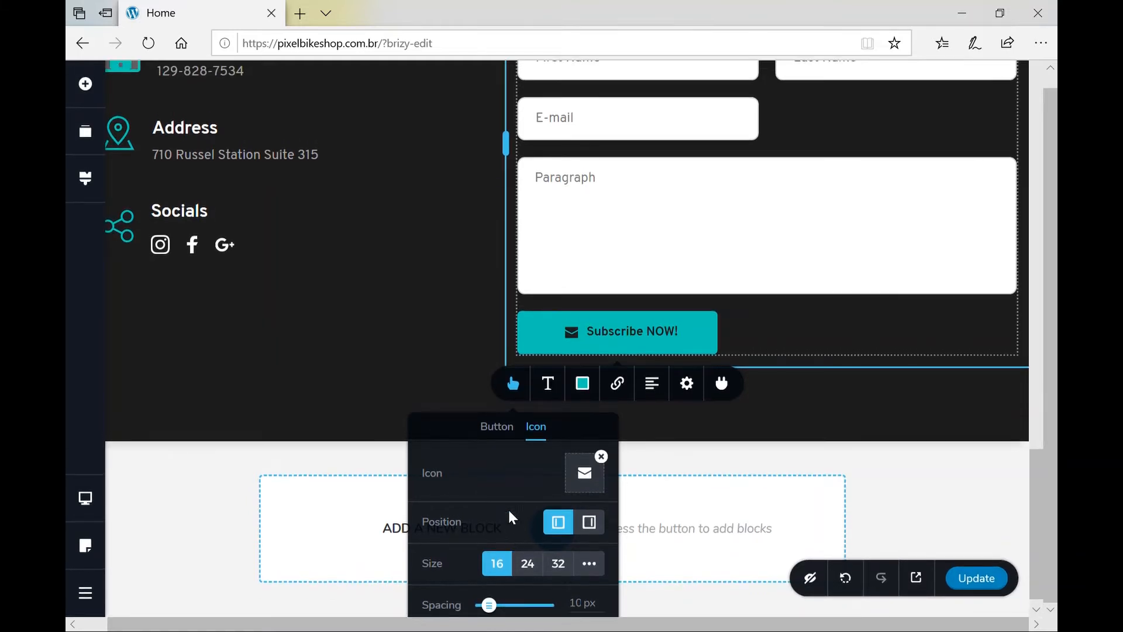
left_click(507, 431)
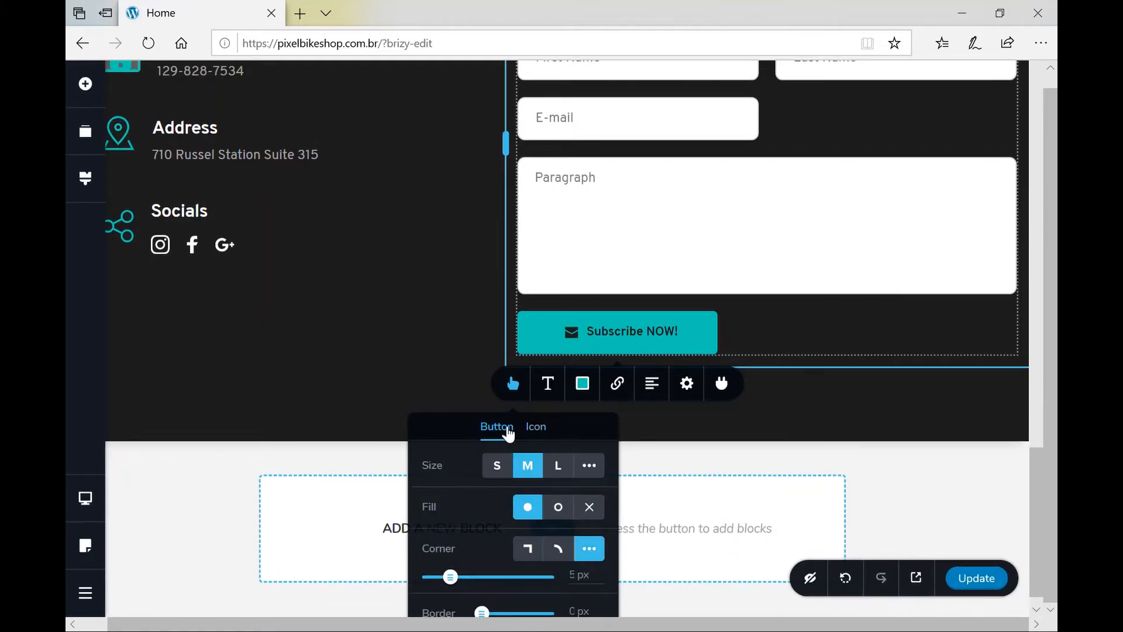
scroll(527, 550, "down", 1)
scroll(528, 553, "up", 1)
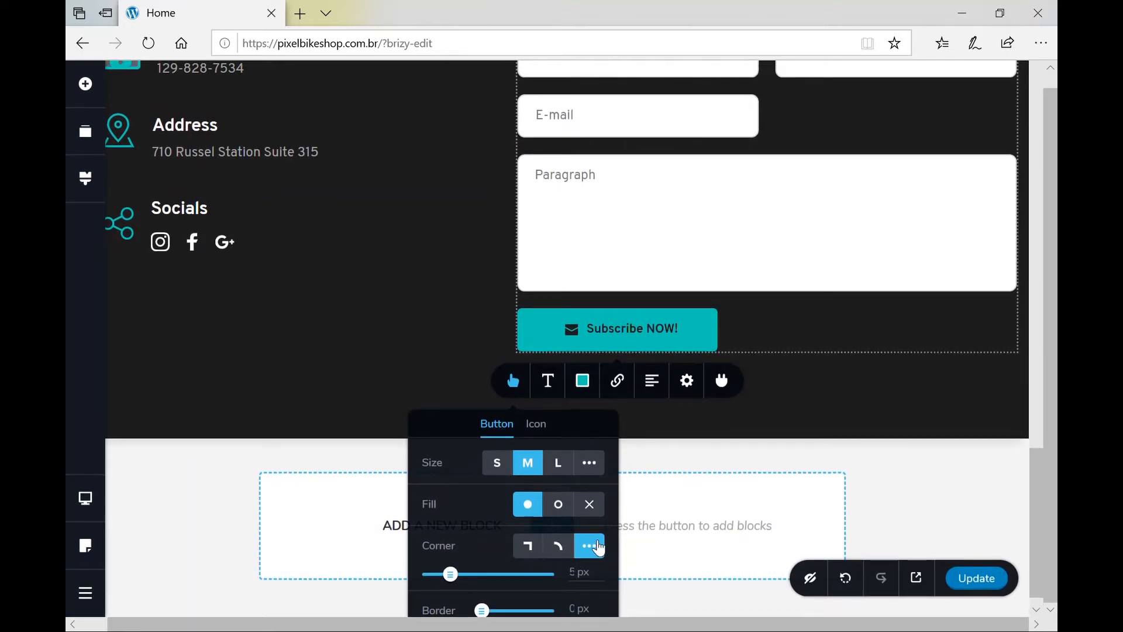
scroll(455, 565, "down", 2)
scroll(455, 565, "up", 1)
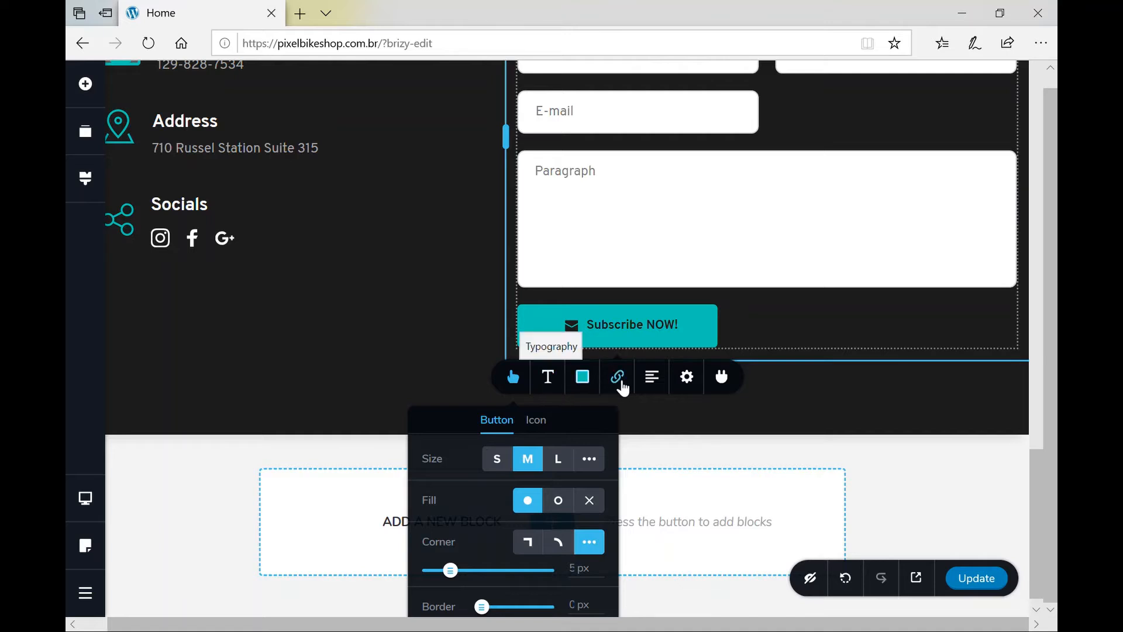
Enter 'Well done!' as the success text and 'Ops, something wrong happened, try again!' as the error text.
left_click(622, 385)
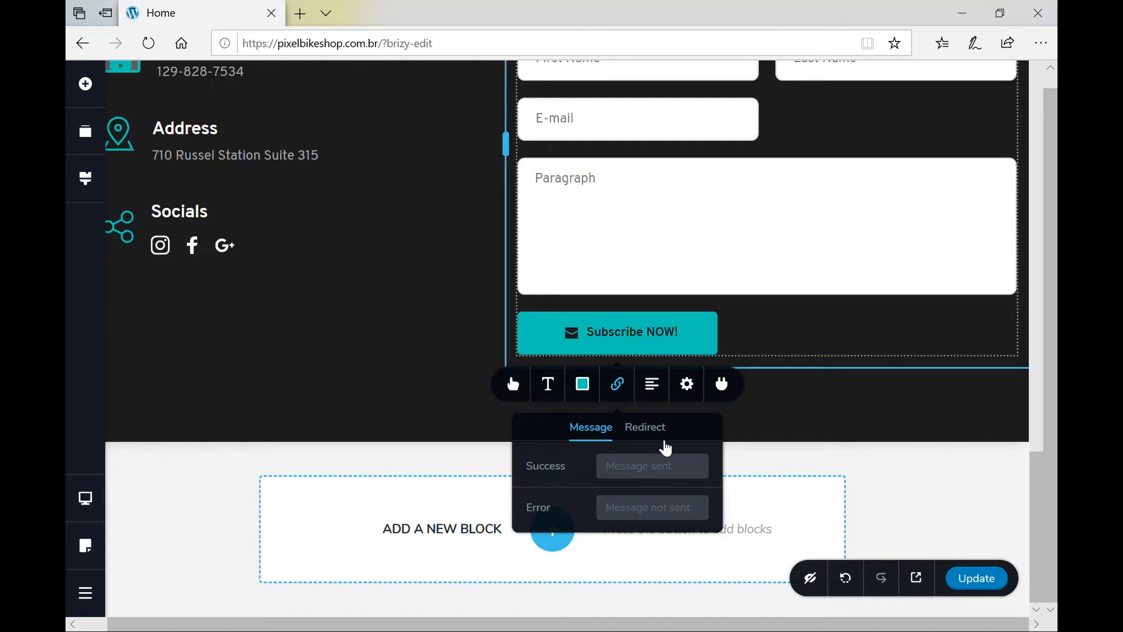
left_click(658, 432)
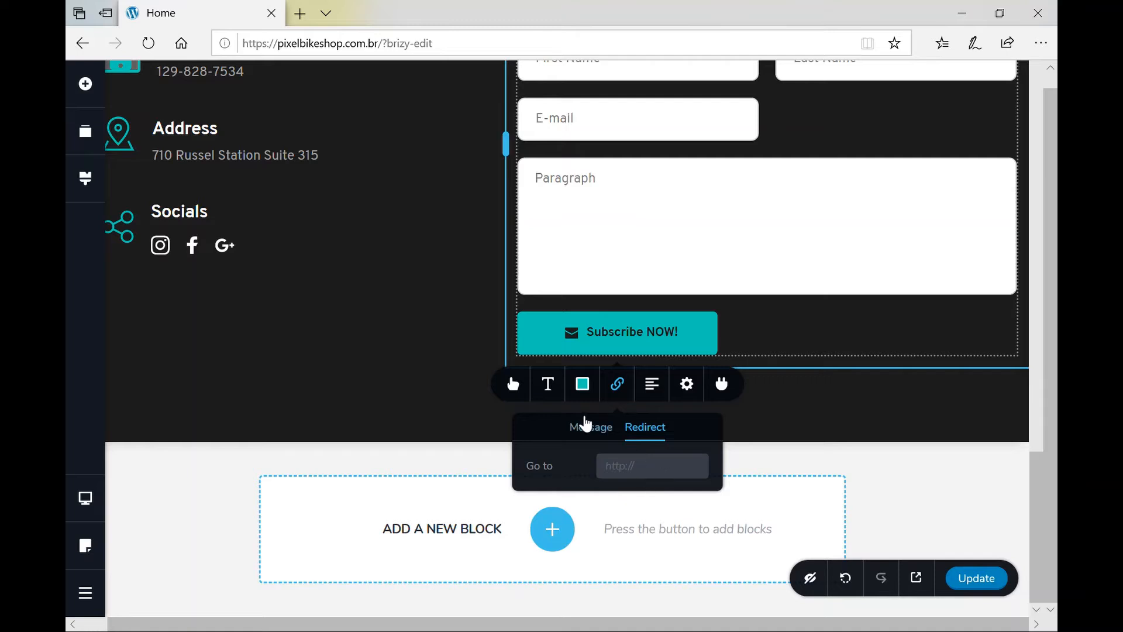
left_click(589, 431)
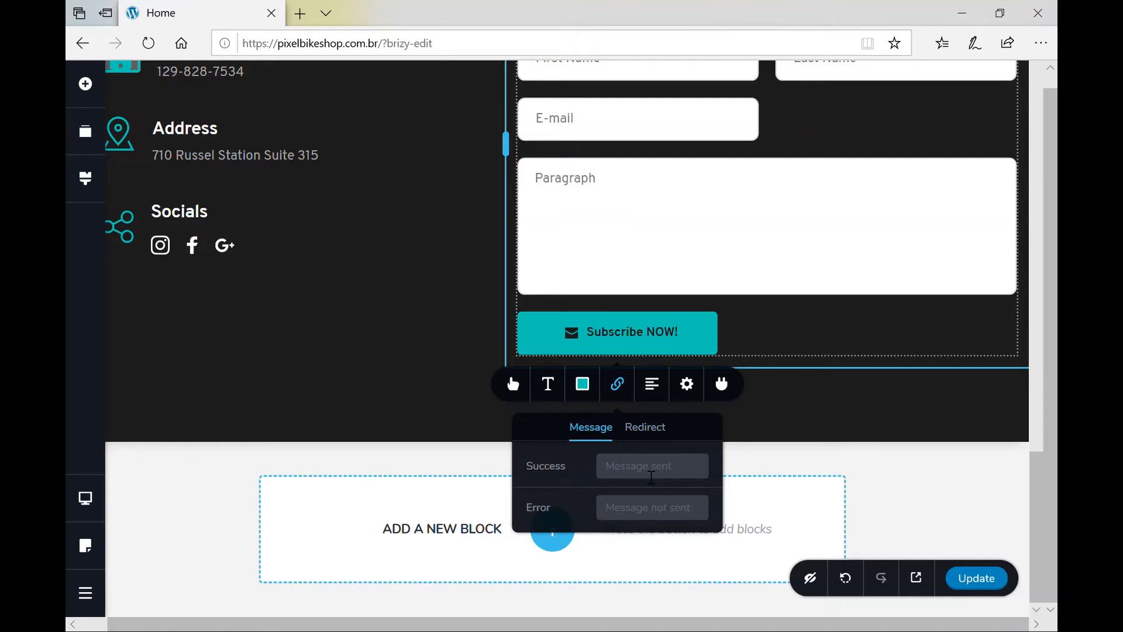
type("Well done!")
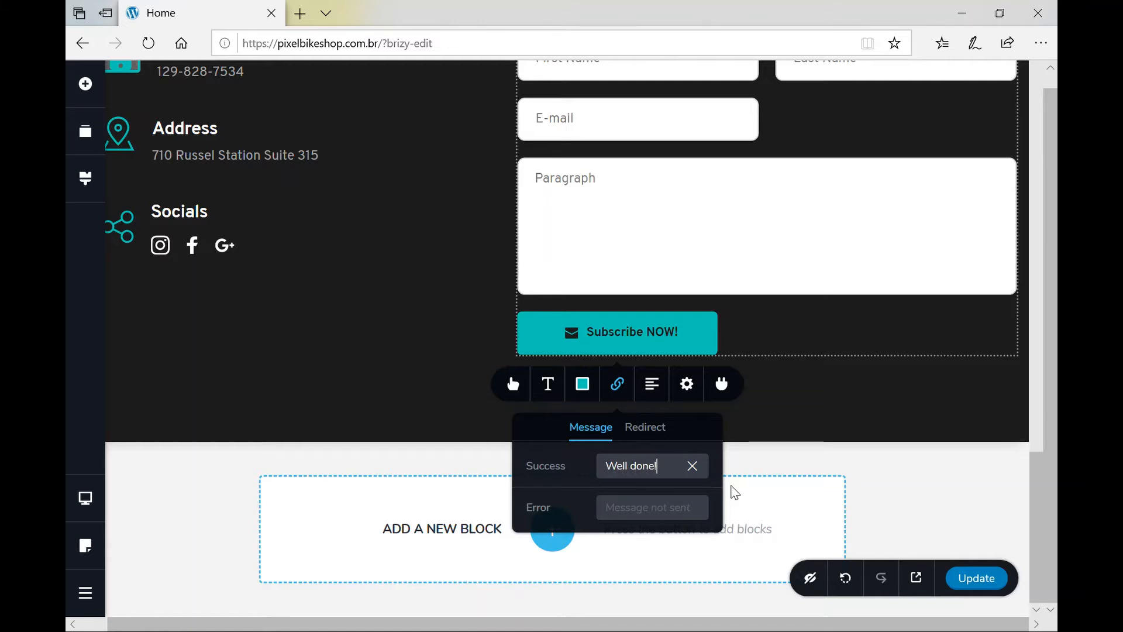
left_click(691, 507)
type("Ops, some")
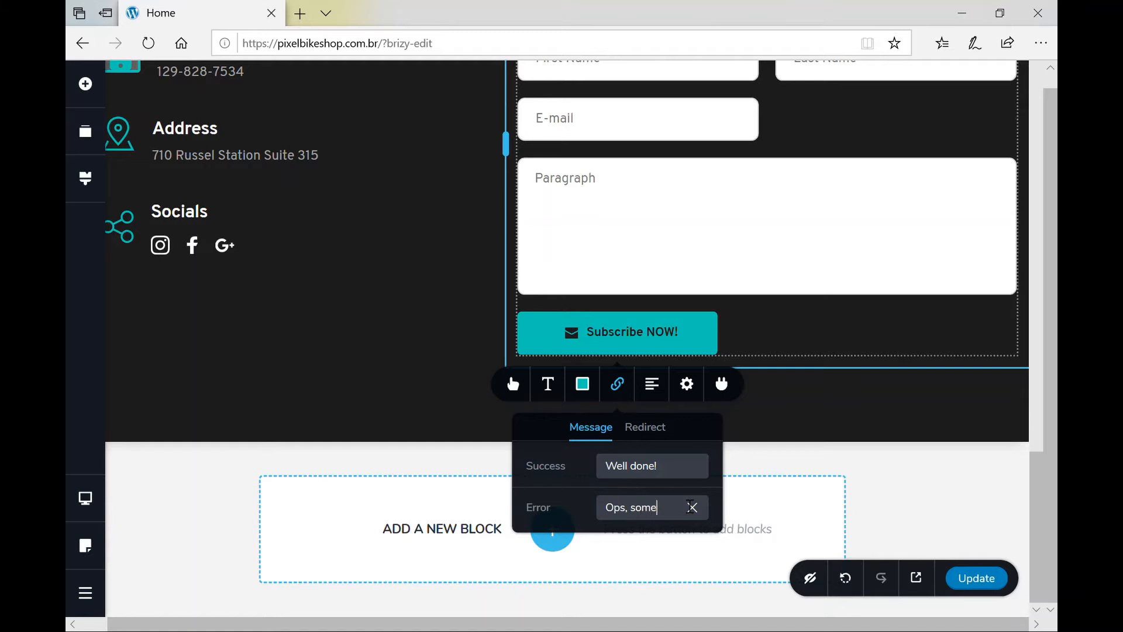
type("thing wrong ha")
type("ppened, tr")
type("y again!")
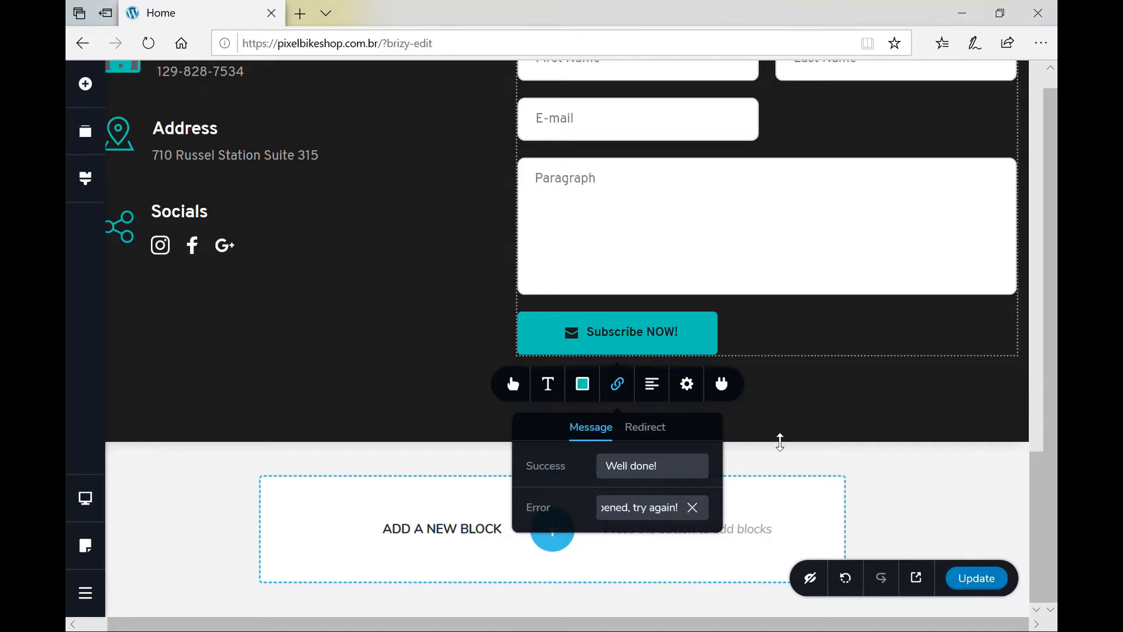
left_click(780, 442)
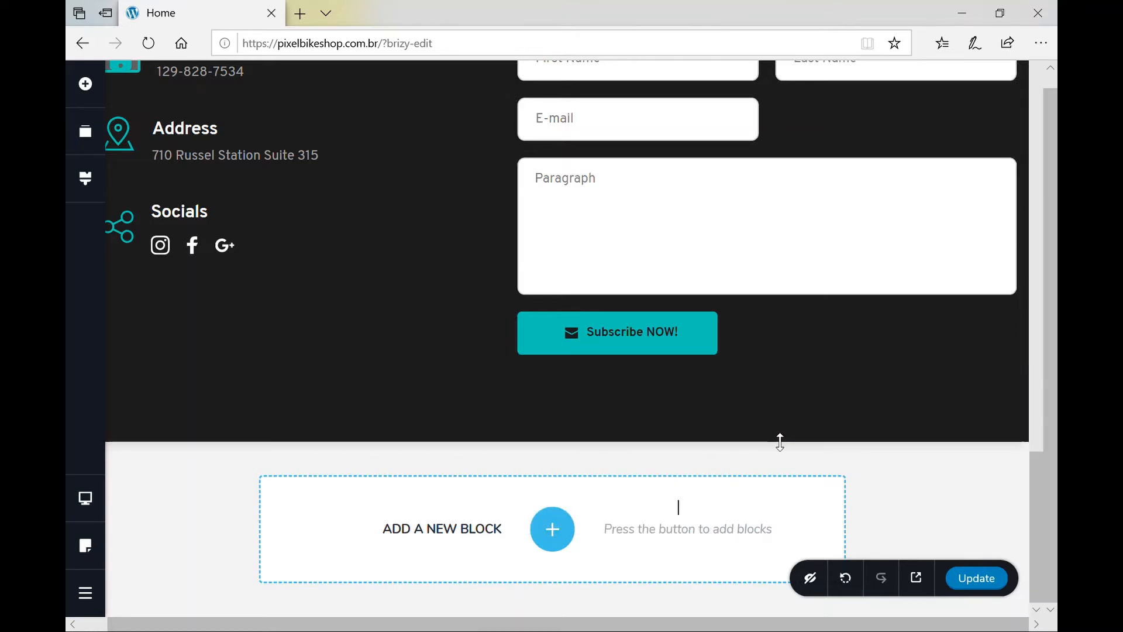
left_click(658, 347)
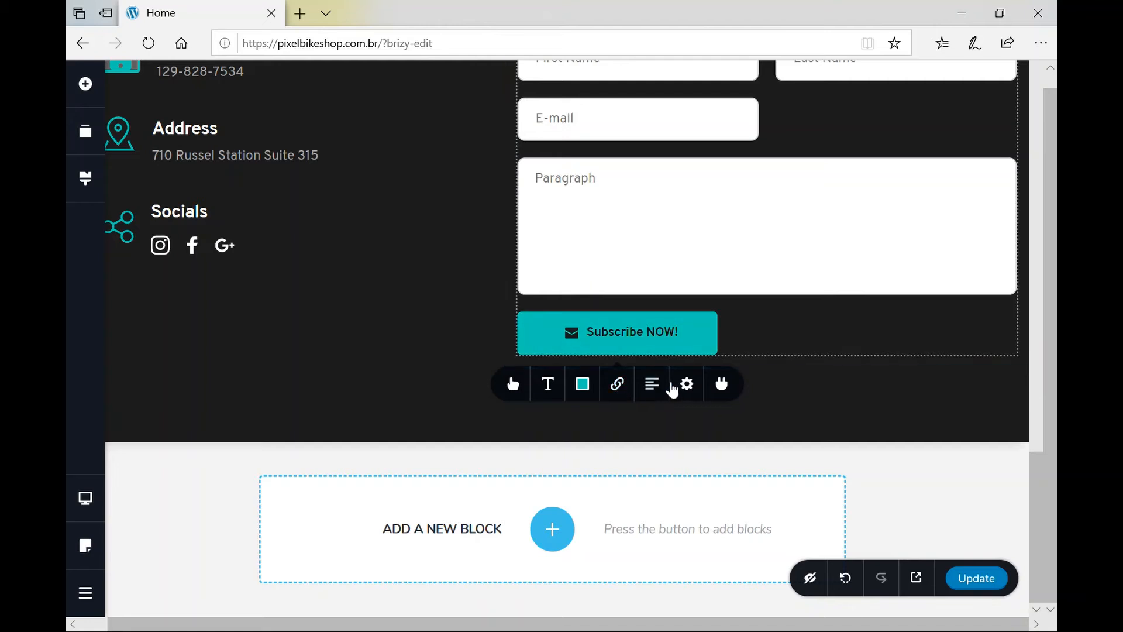
Choose the WordPress email integration and leave its Email To recipient address empty.
left_click(725, 386)
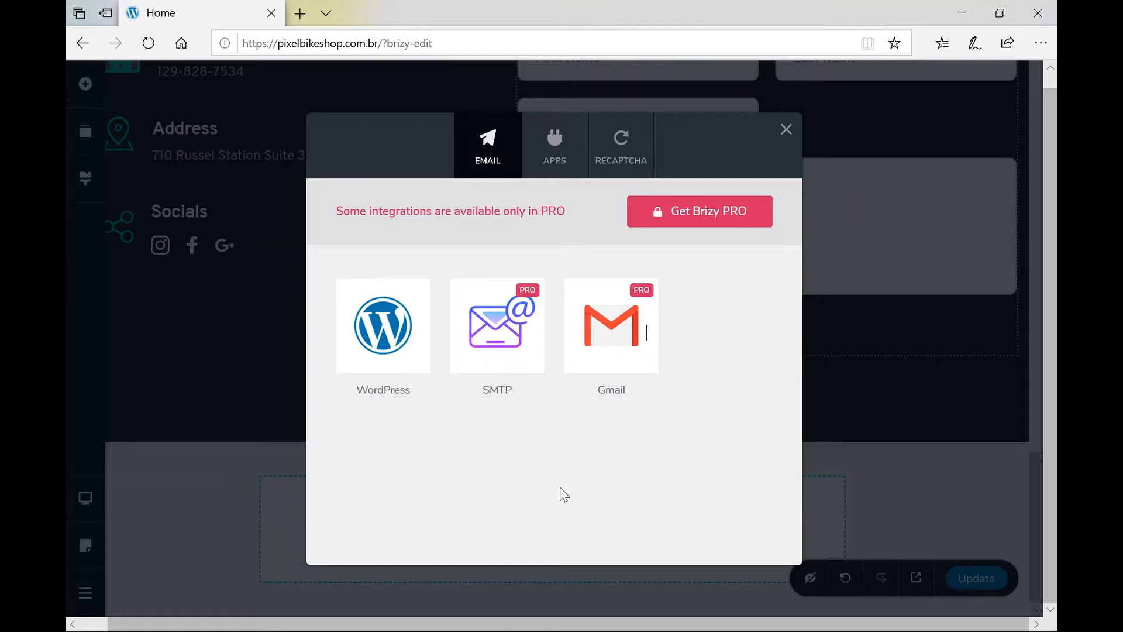
left_click(403, 351)
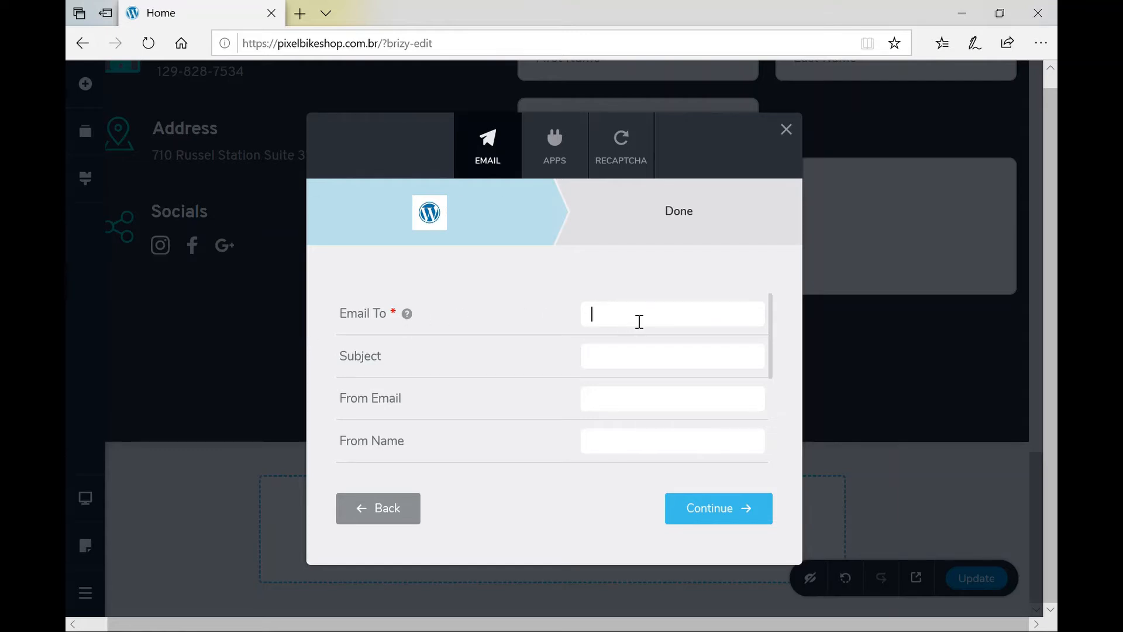
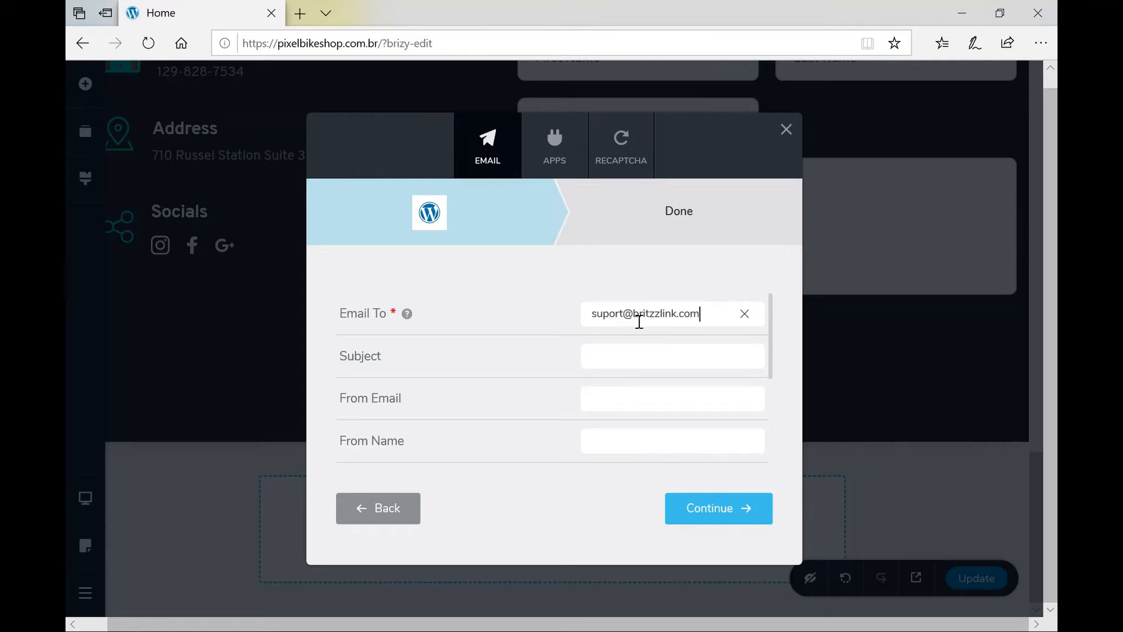
left_click(633, 367)
left_click_drag(728, 318, 144, 331)
key("BackSpace")
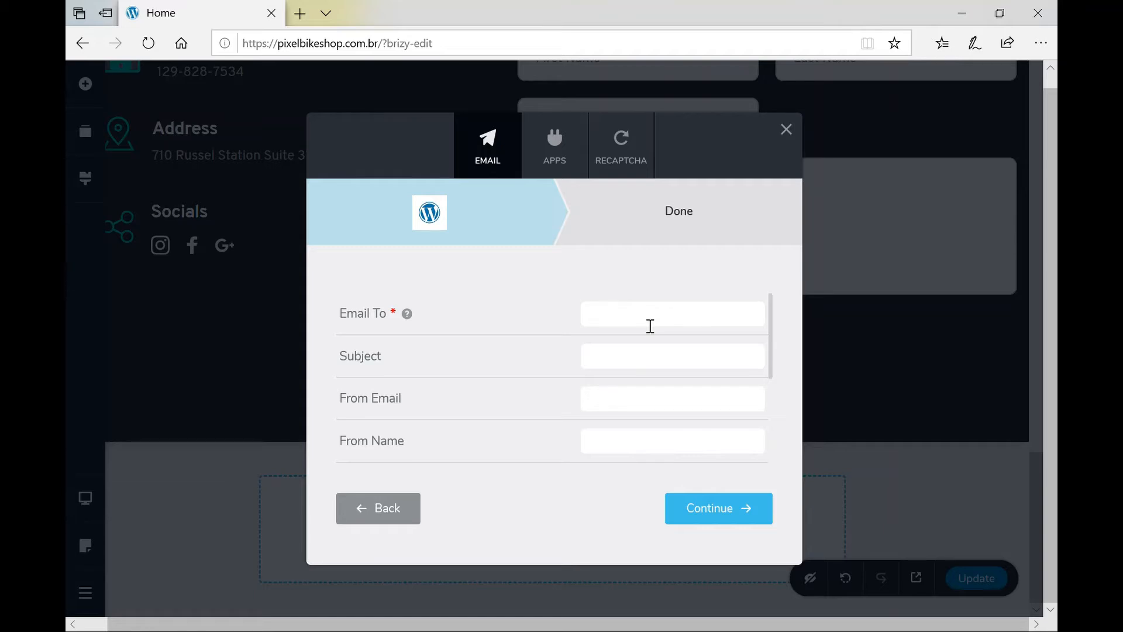
Browse the APPS integrations (Zapier, MailChimp, reCAPTCHA) and find most are PRO-only.
left_click(383, 523)
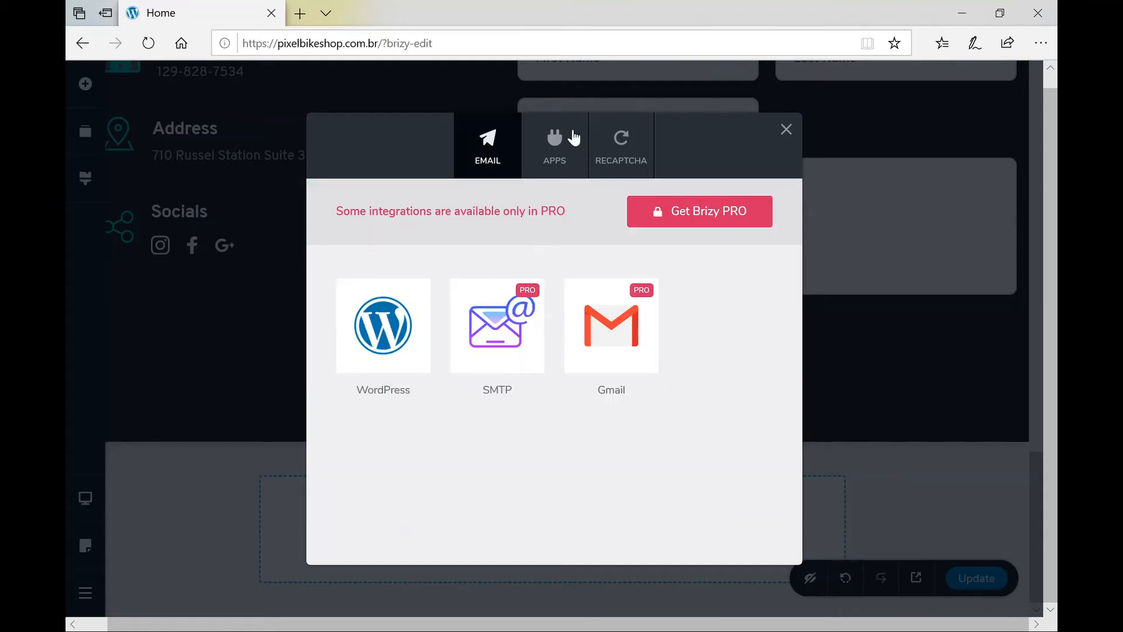
left_click(571, 151)
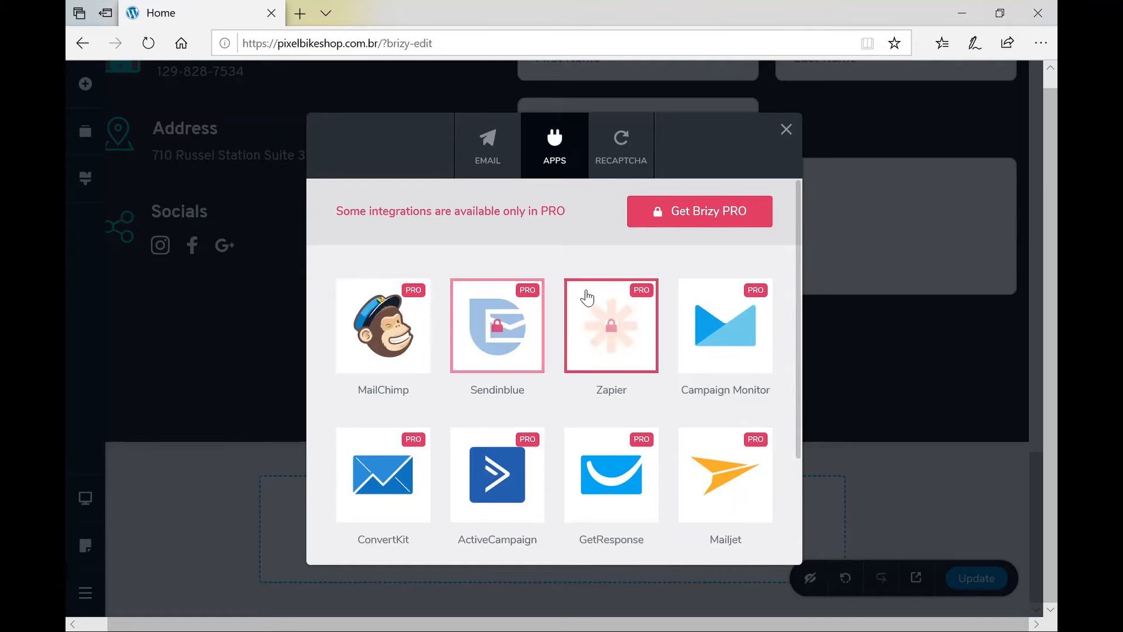
left_click(640, 287)
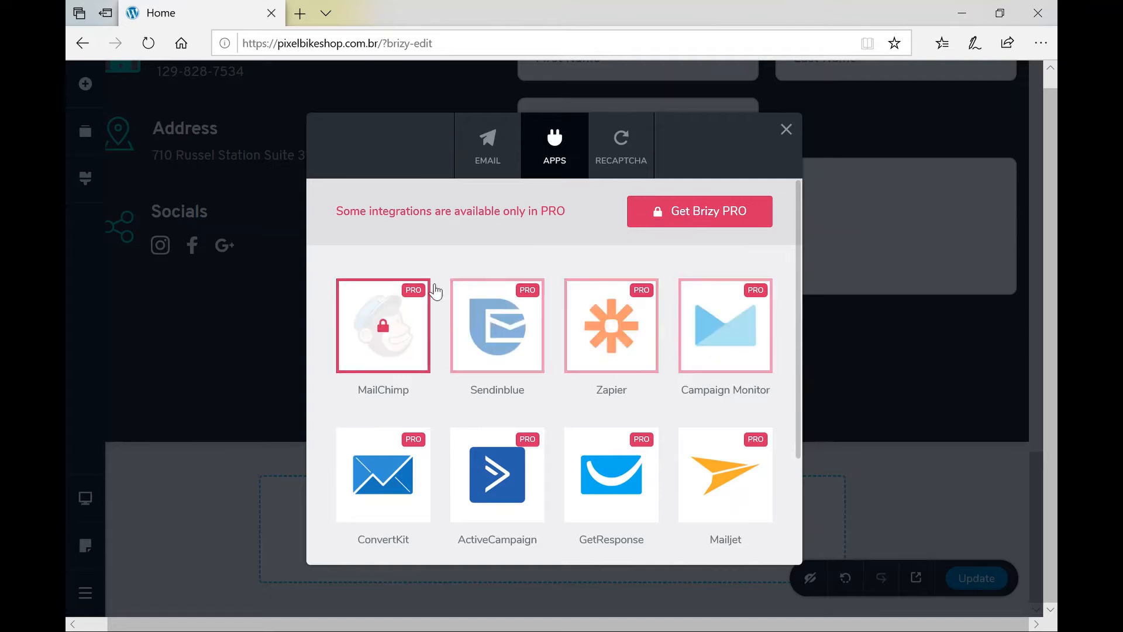
left_click(410, 342)
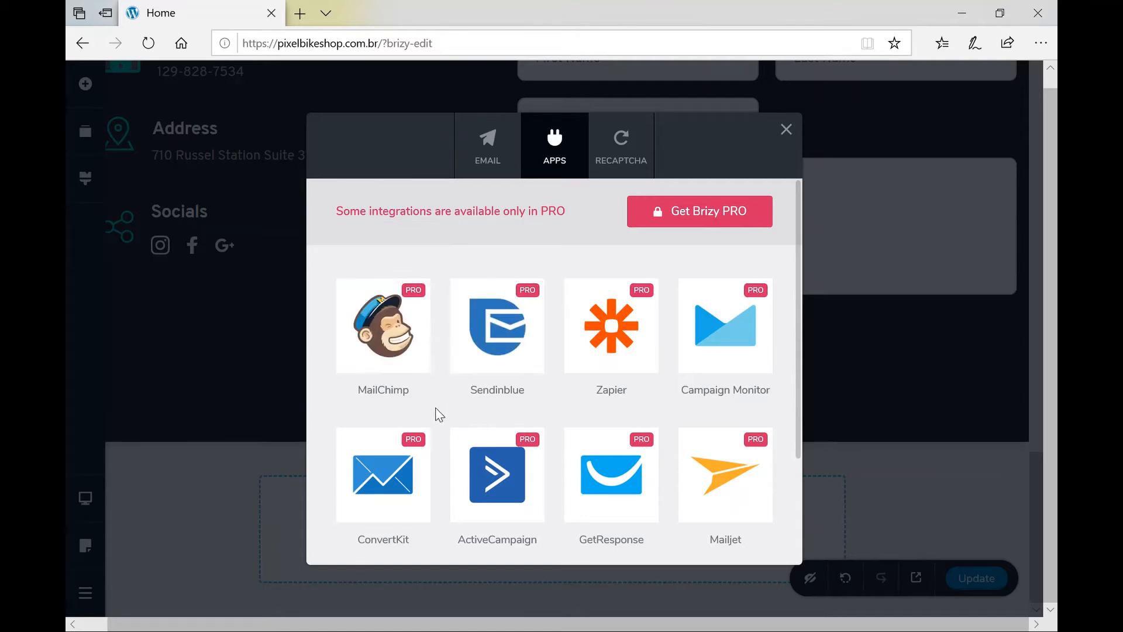
scroll(436, 410, "down", 4)
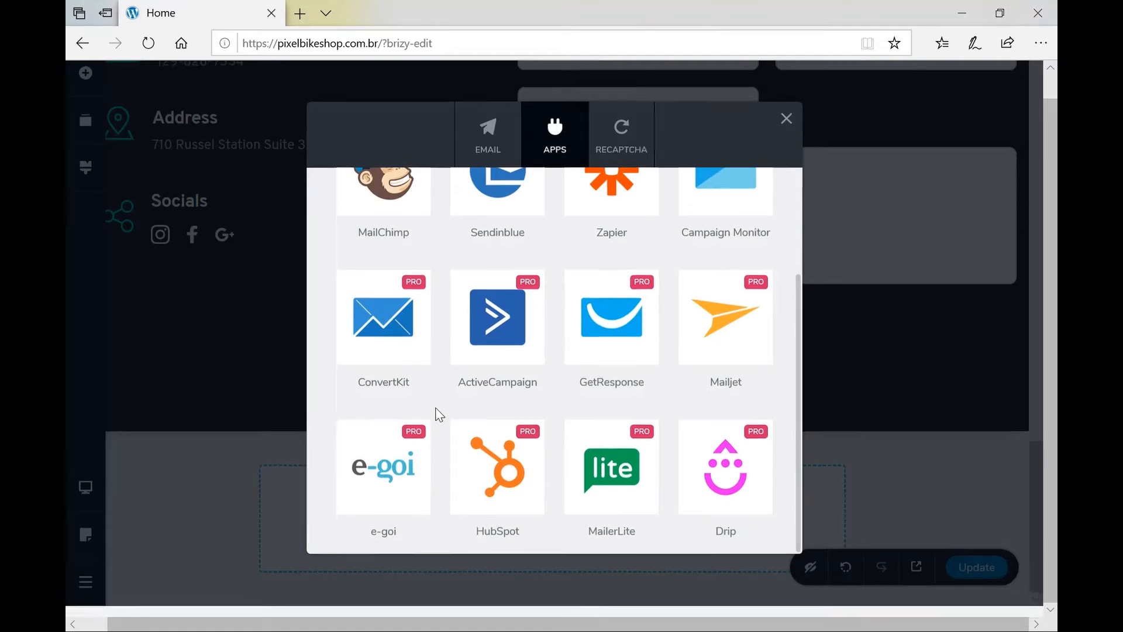
scroll(439, 414, "up", 5)
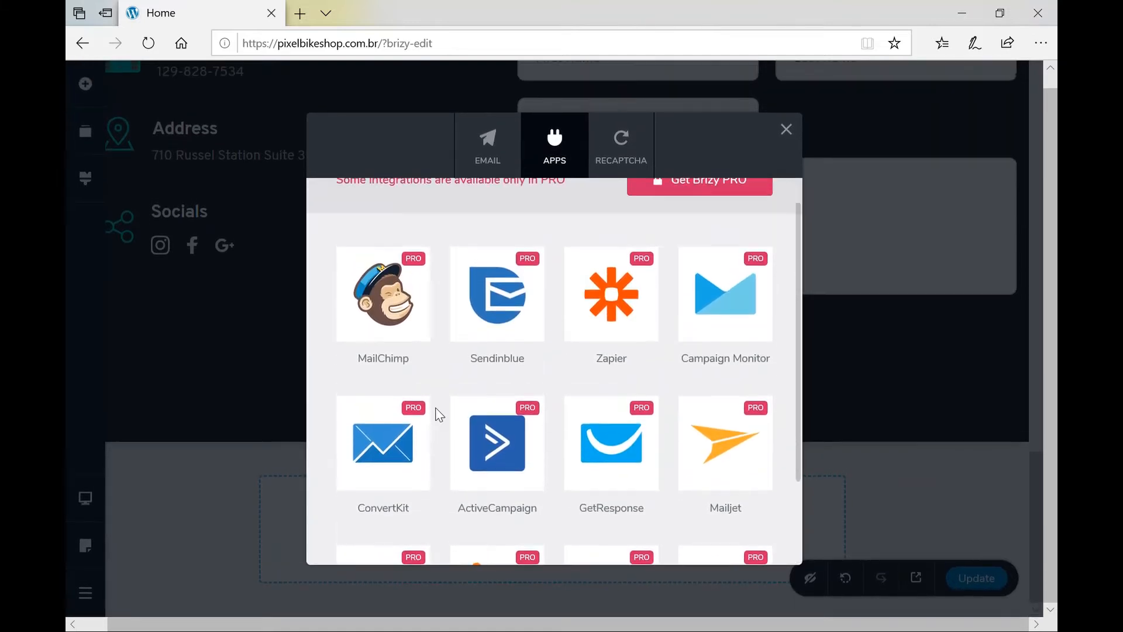
scroll(439, 415, "down", 4)
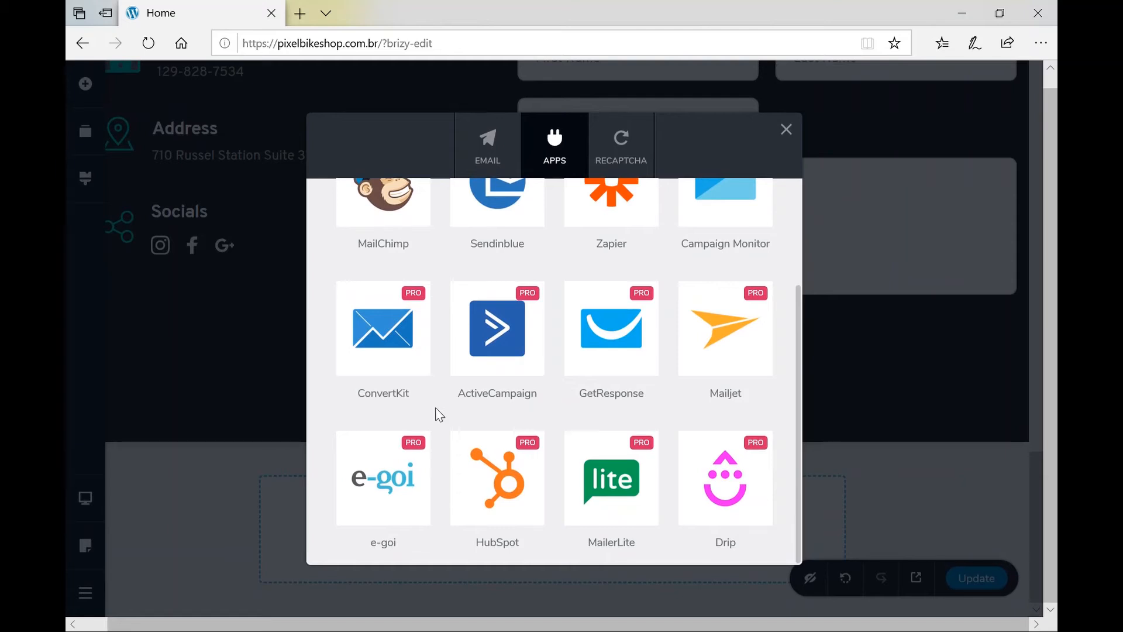
scroll(439, 414, "up", 5)
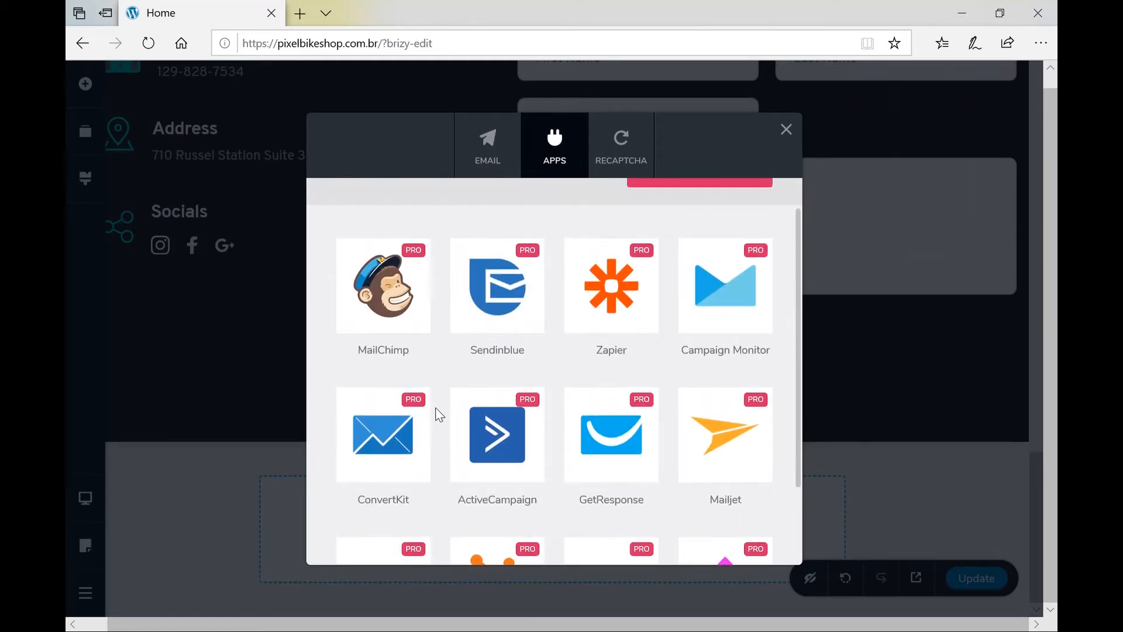
left_click(626, 161)
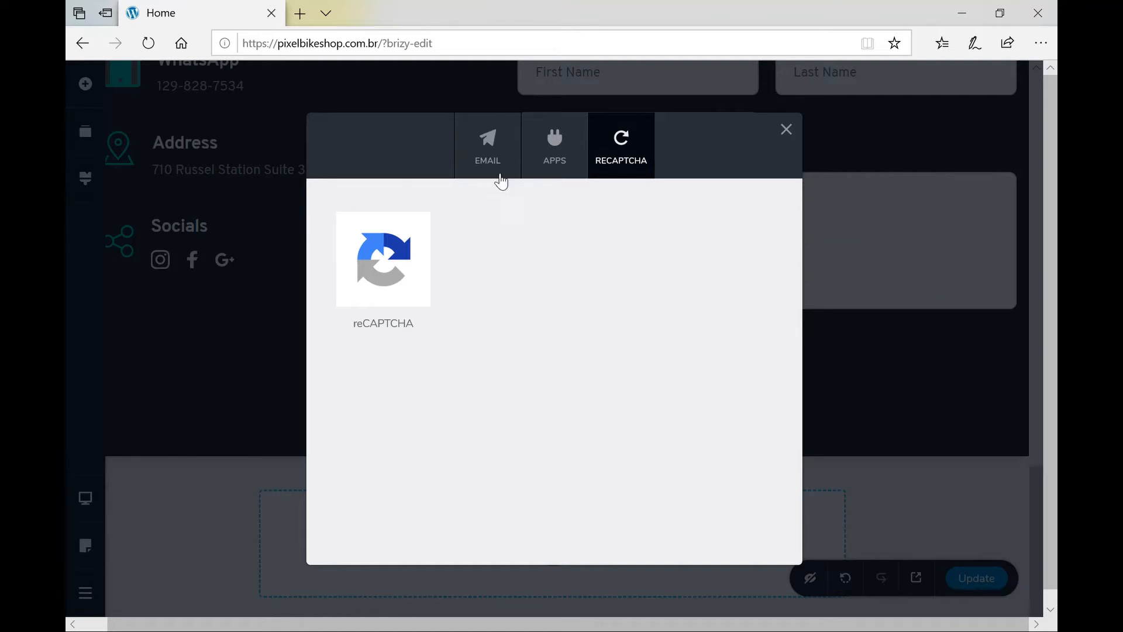
left_click(490, 157)
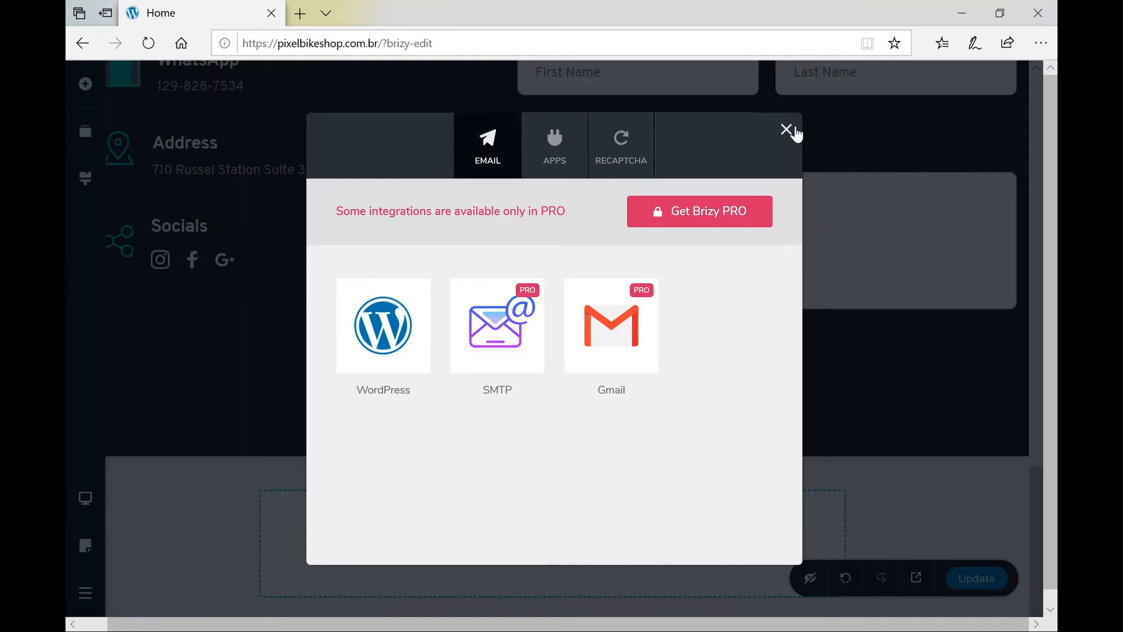
left_click(555, 144)
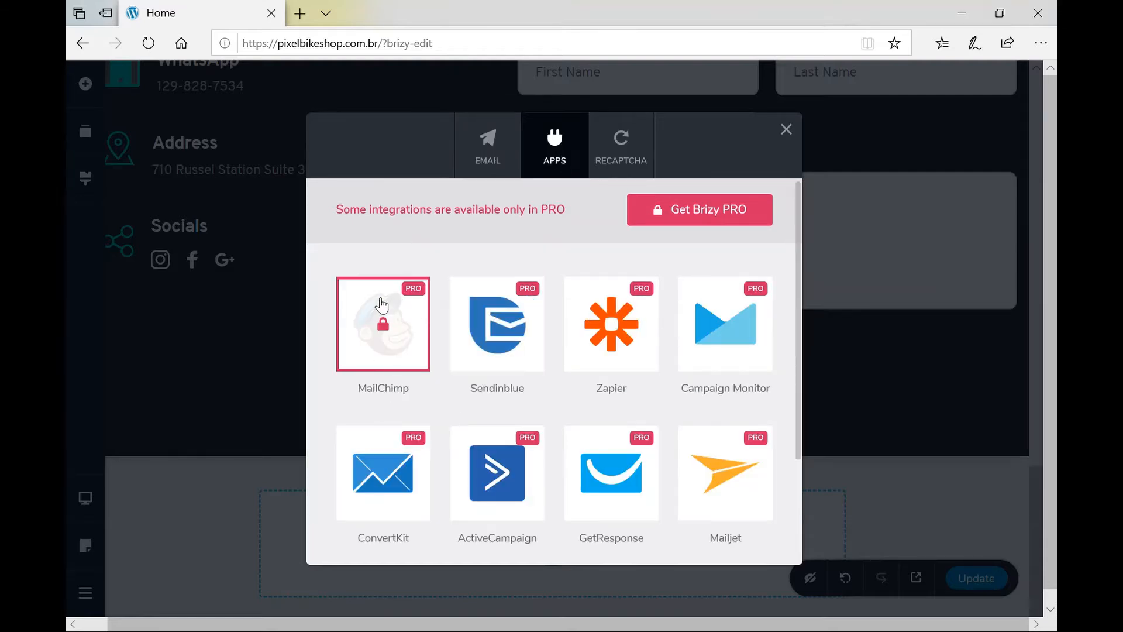
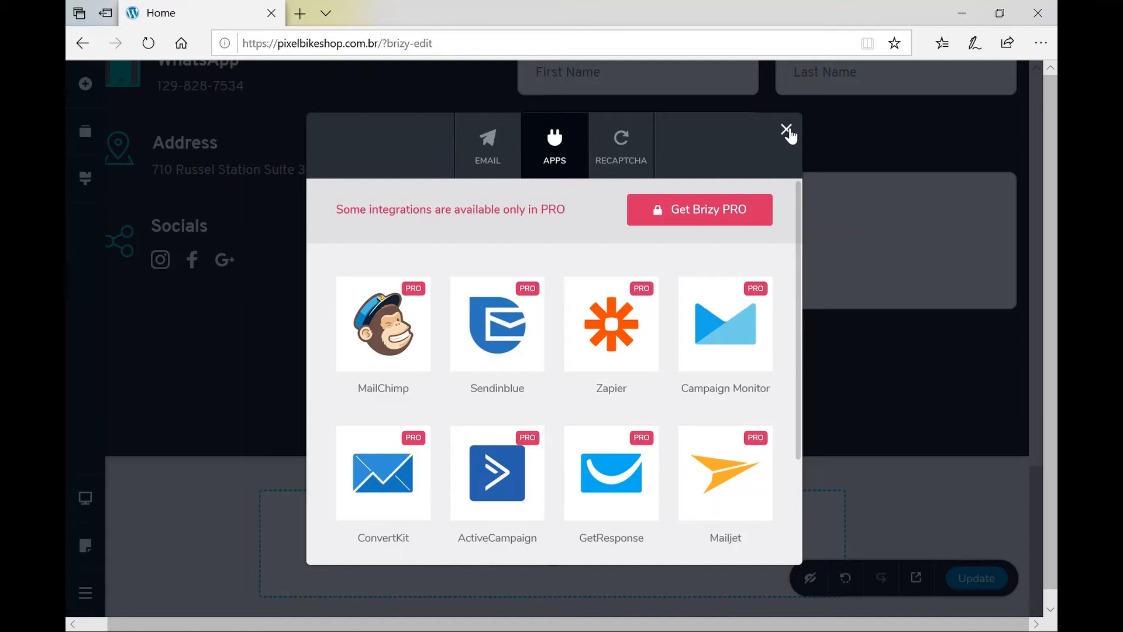
Close the contact form's APPS integrations window and scroll back up the Home page.
left_click(786, 129)
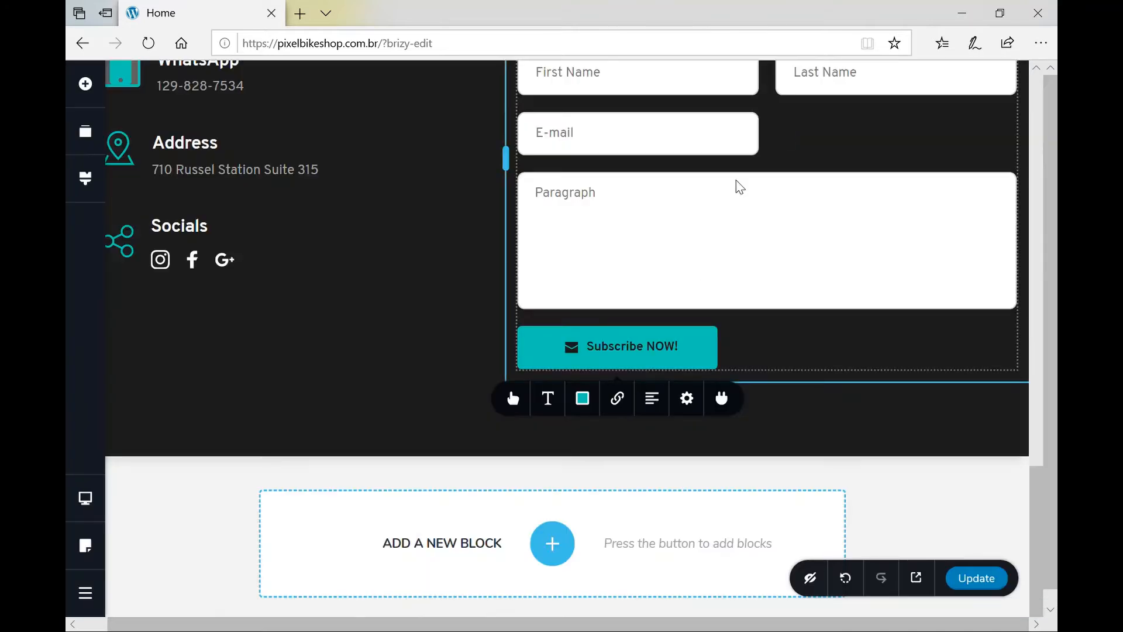
scroll(343, 368, "up", 10)
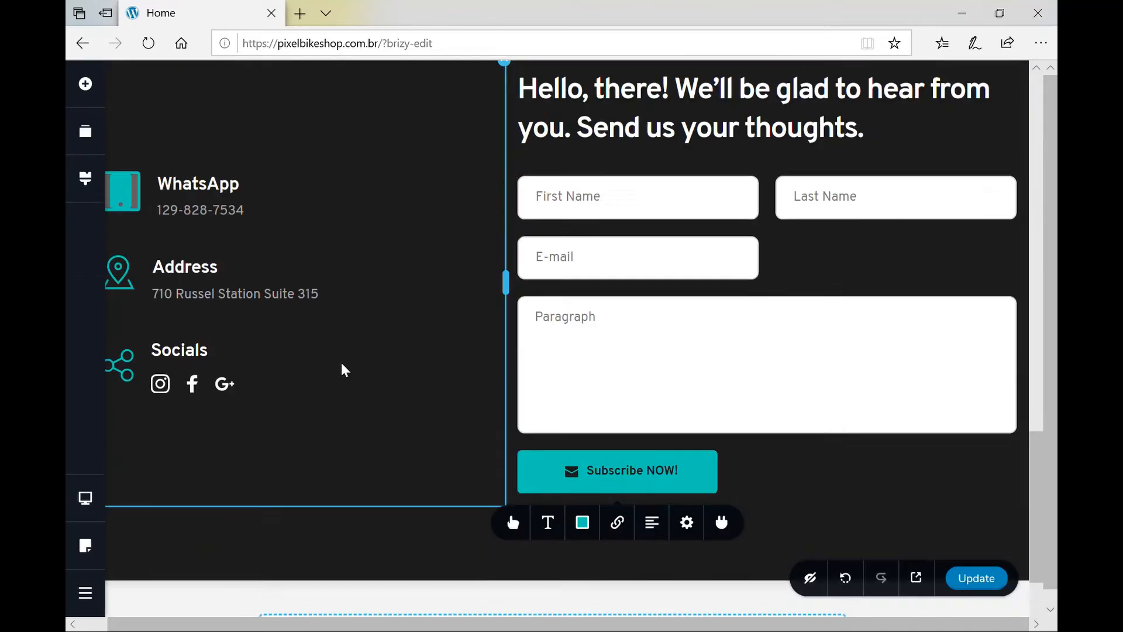
scroll(342, 362, "up", 8)
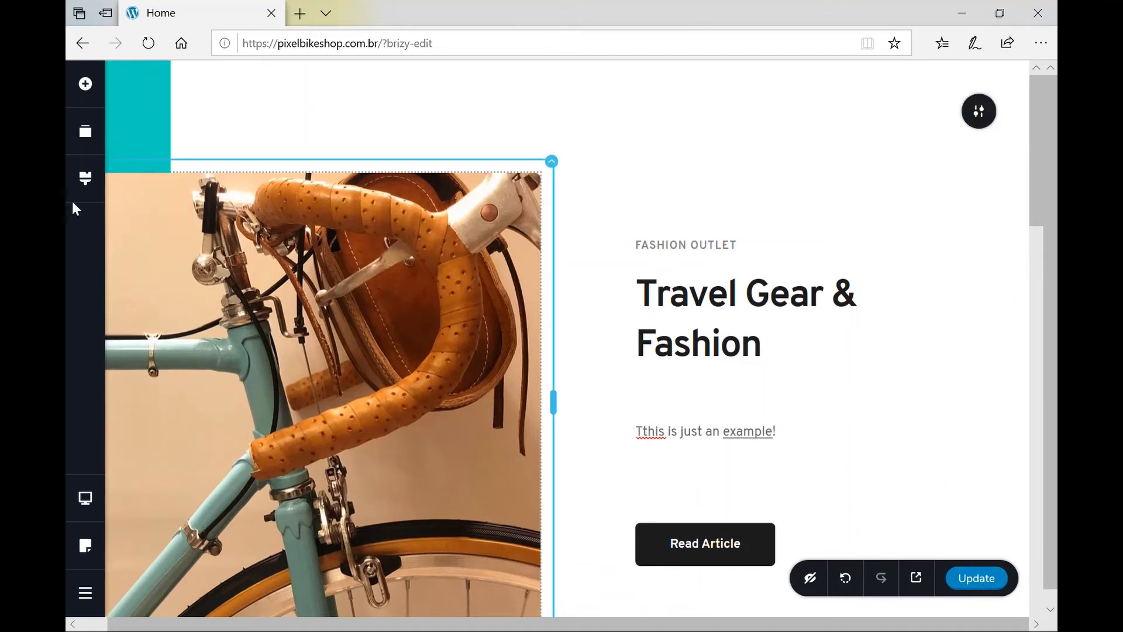
Reorder the blocks so Great Impact on Reality sits above Travel Gear & Fashion.
left_click(88, 133)
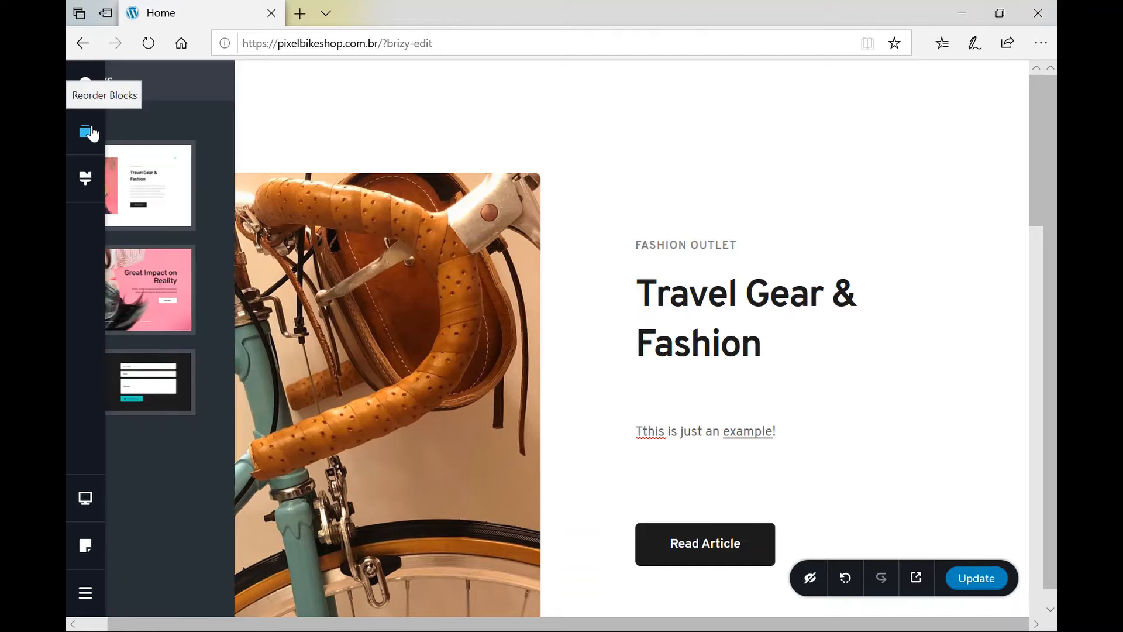
left_click_drag(288, 295, 258, 154)
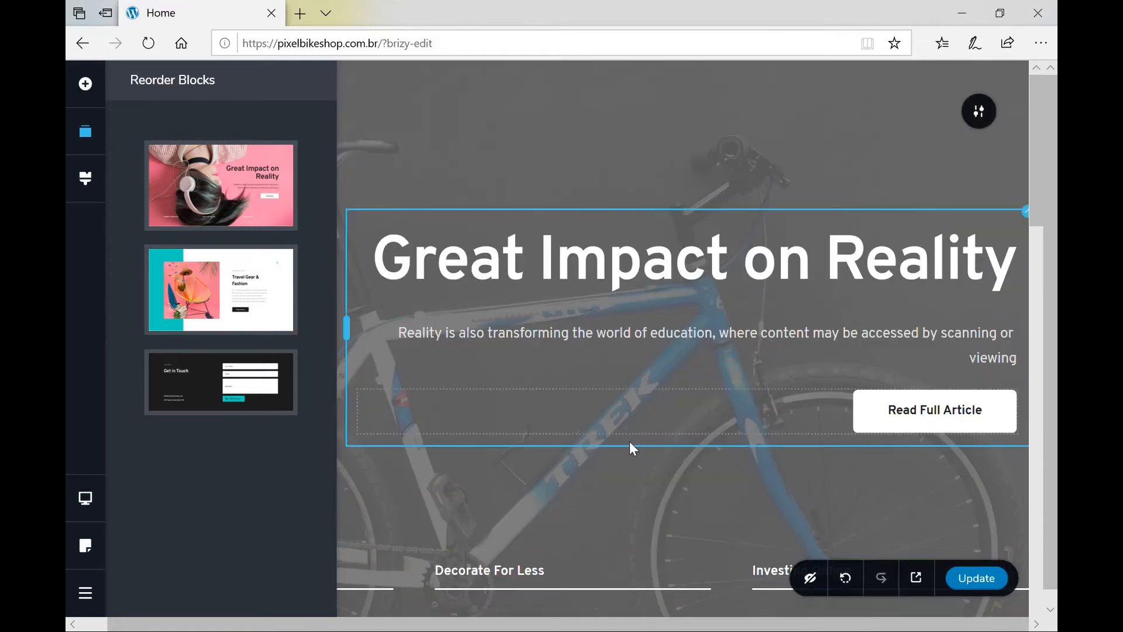
left_click(629, 442)
Save the Home page changes with Update.
left_click(999, 585)
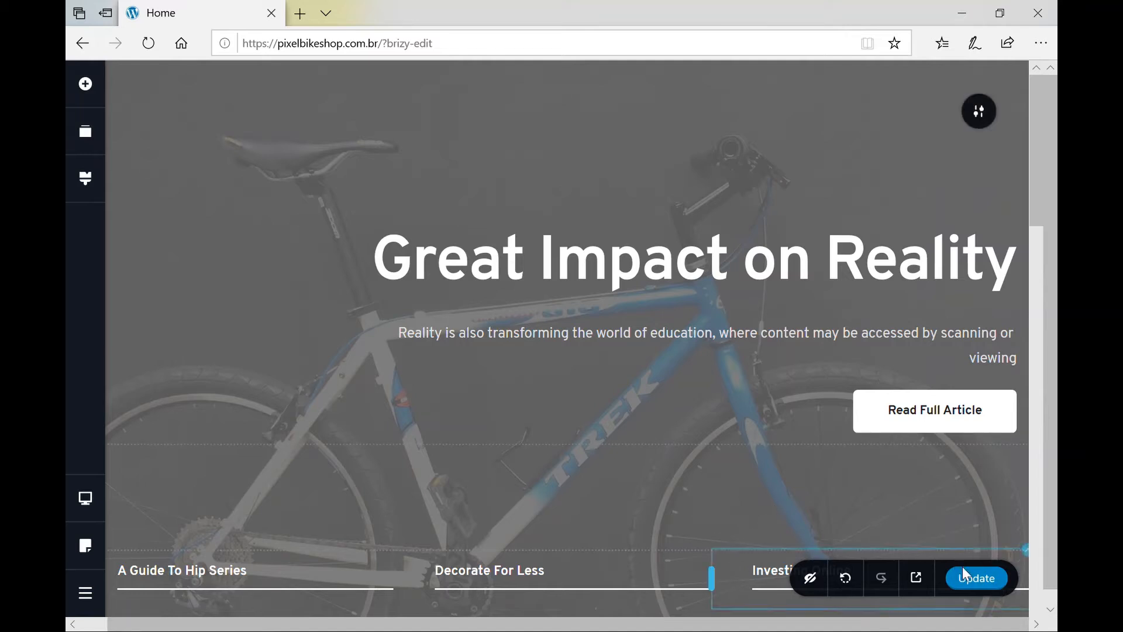
left_click(987, 583)
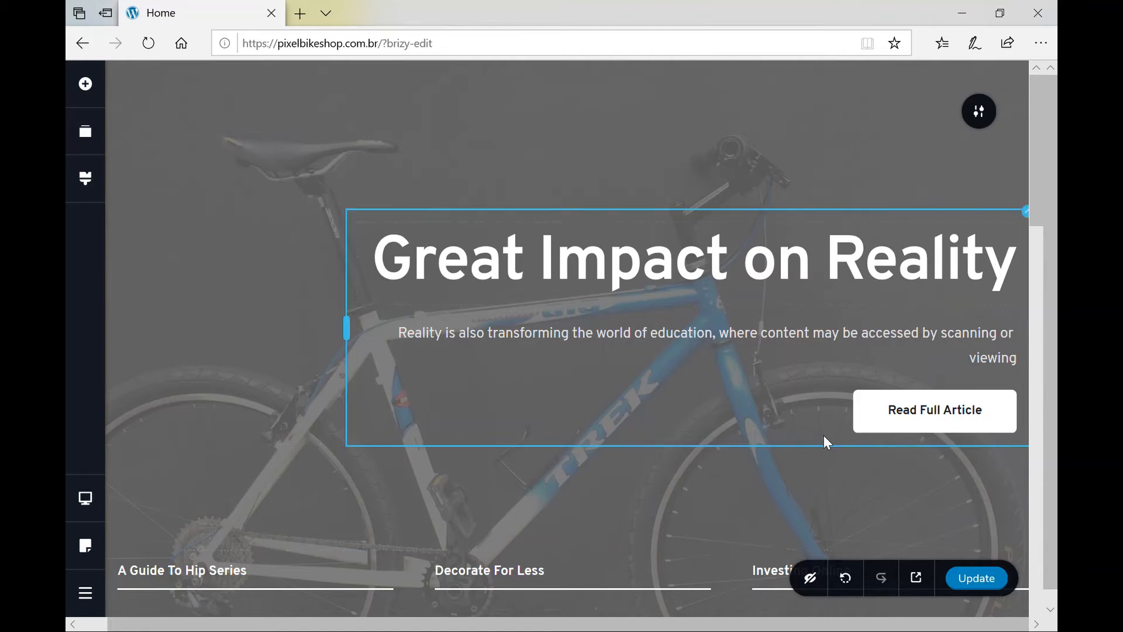
scroll(889, 415, "down", 15)
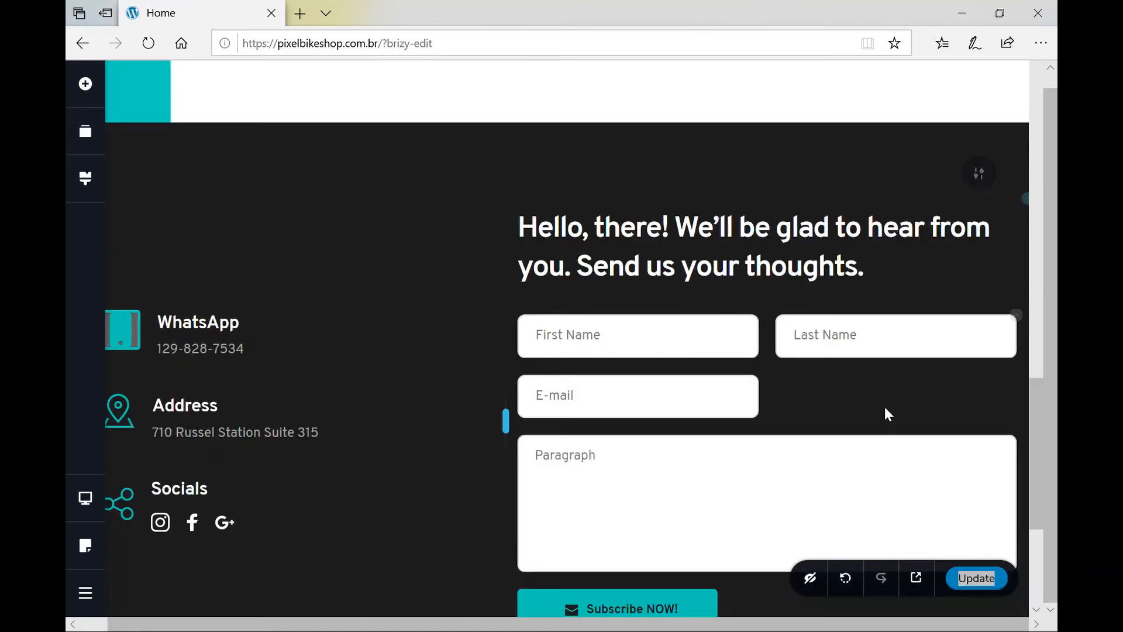
scroll(887, 413, "up", 11)
Inspect the Read Full Article button's link settings without changes, then bring up the More options list.
scroll(890, 415, "up", 5)
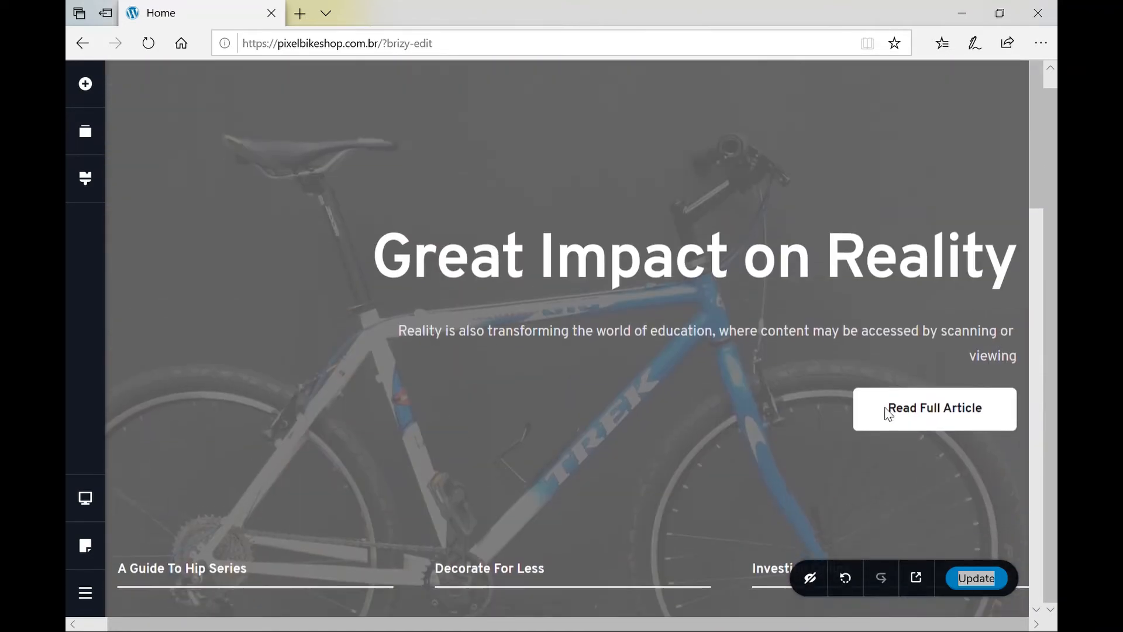
left_click(917, 410)
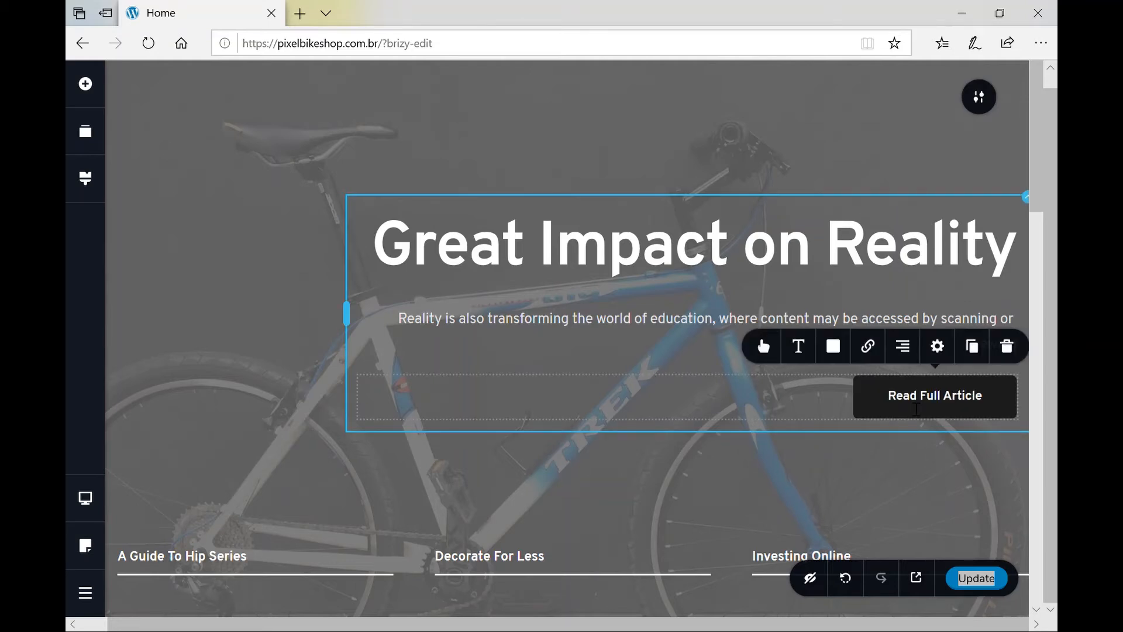
left_click(871, 349)
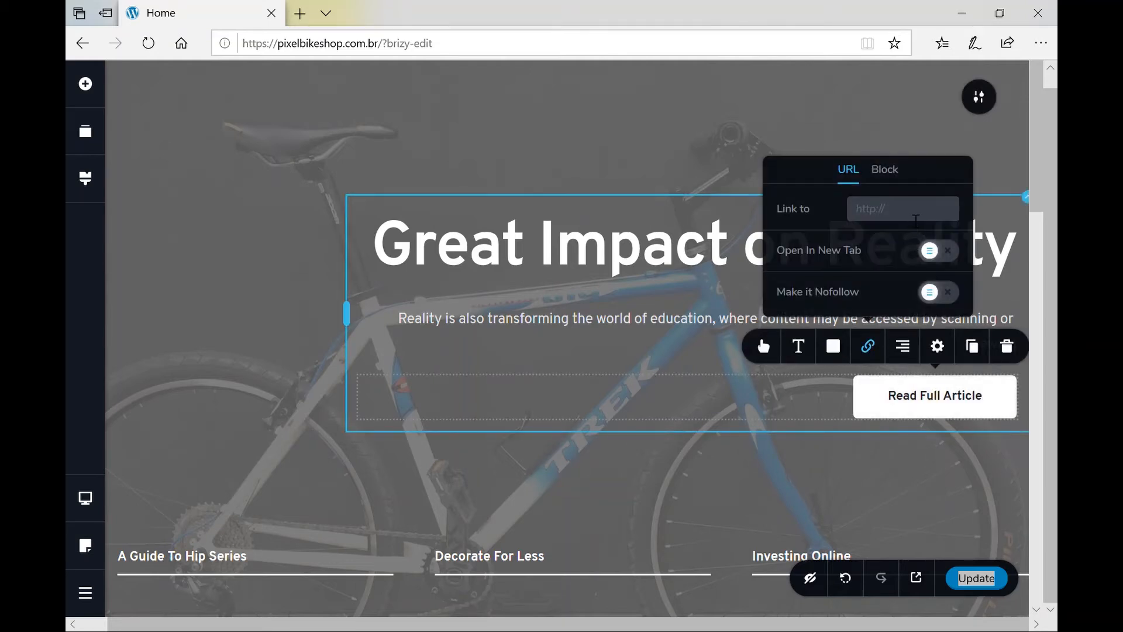
left_click(767, 475)
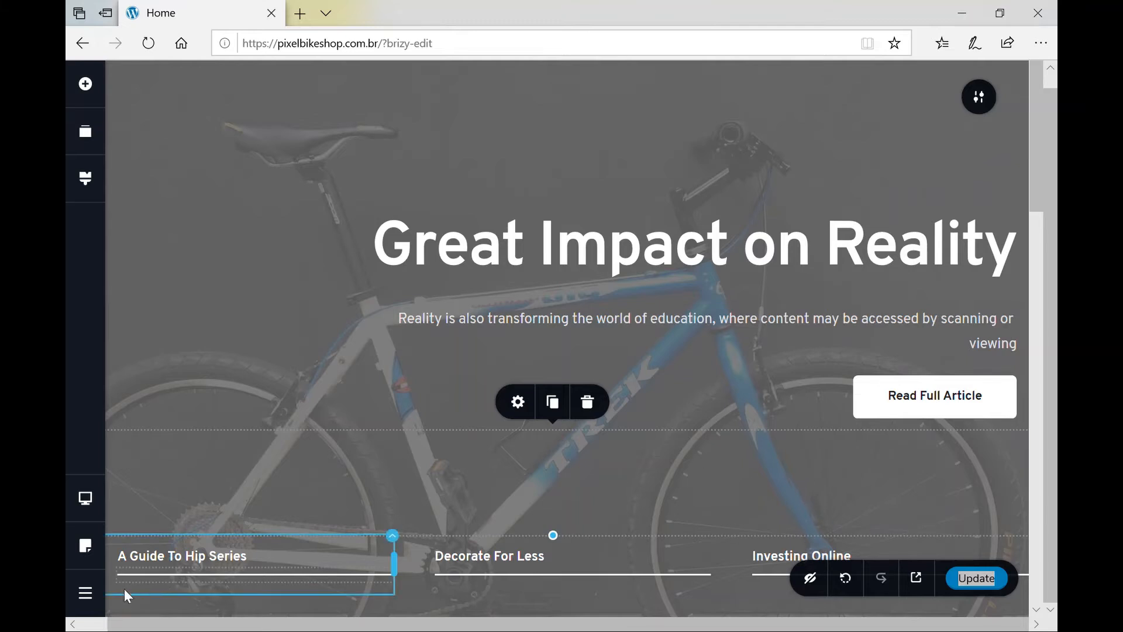
left_click(93, 598)
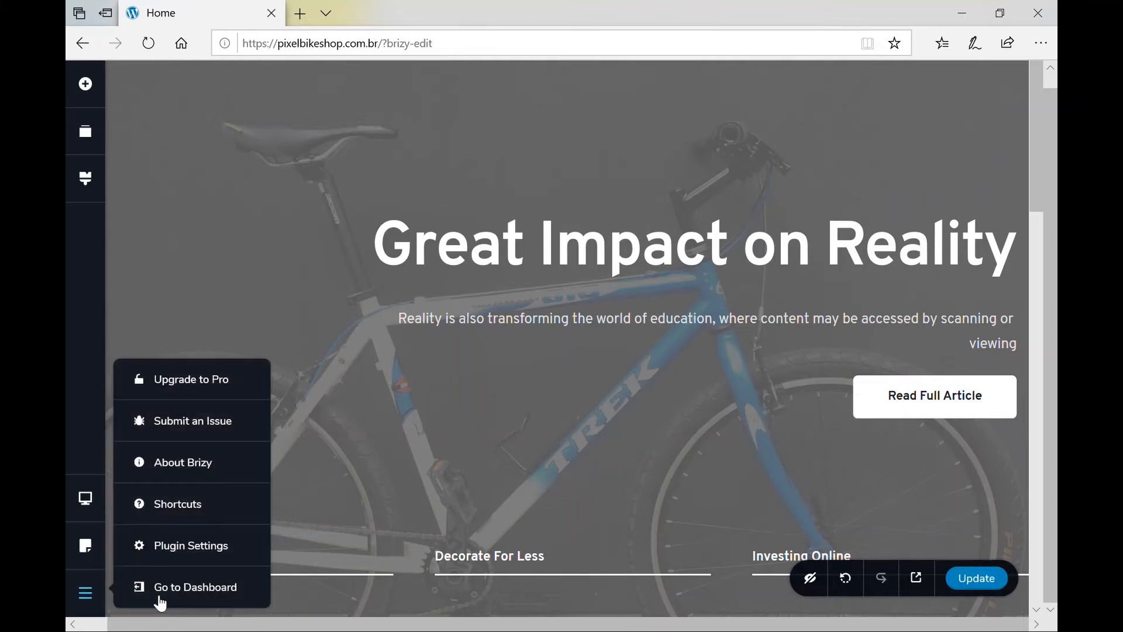
Leave Brizy via Go to Dashboard and show the admin Pages list.
left_click(185, 593)
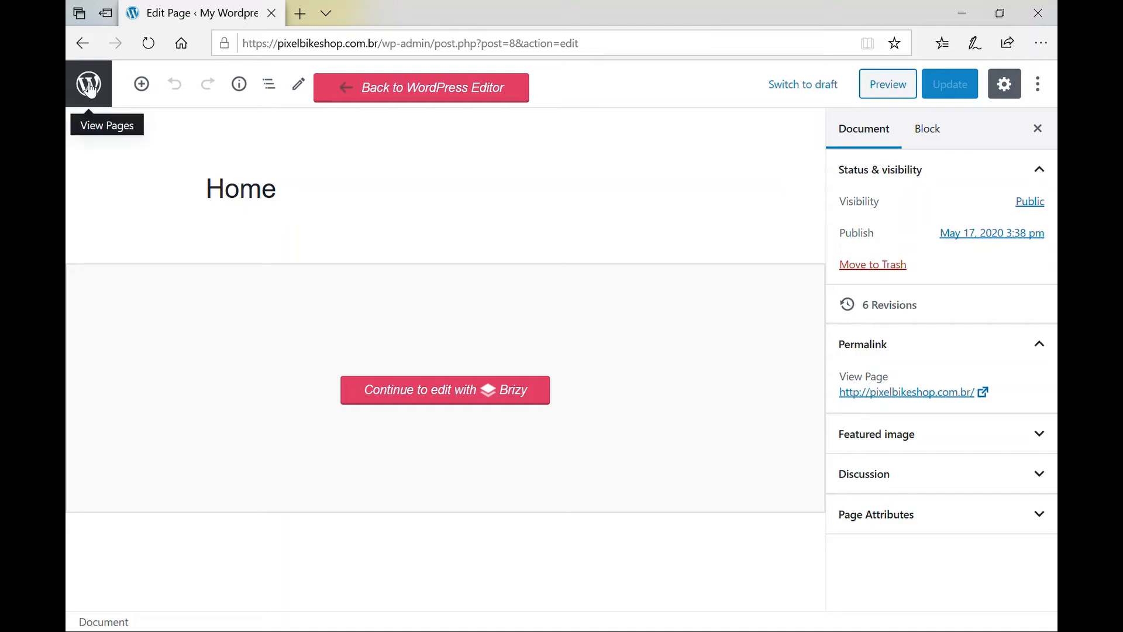
left_click(89, 86)
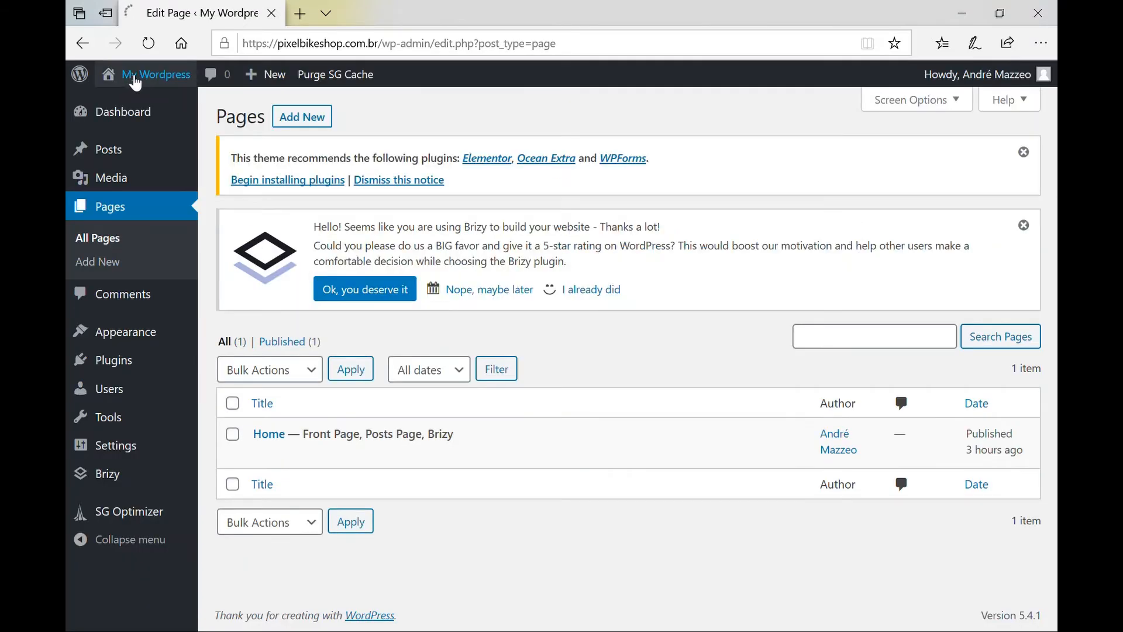
Visit the live site's front page and scroll through all its sections.
left_click(136, 79)
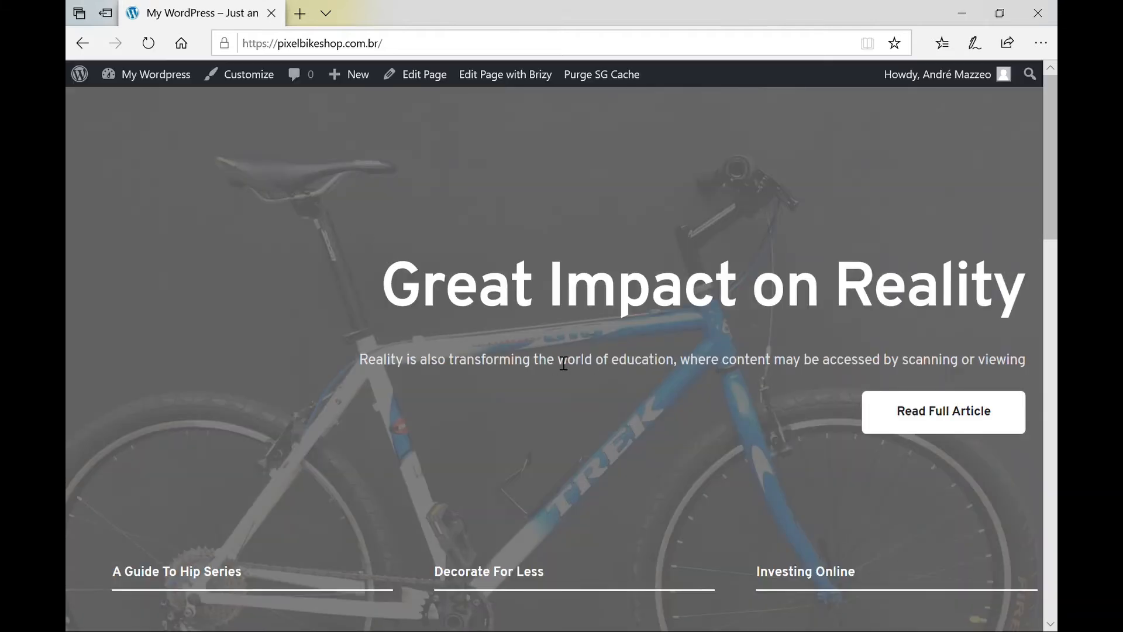
scroll(557, 360, "down", 8)
scroll(555, 355, "down", 14)
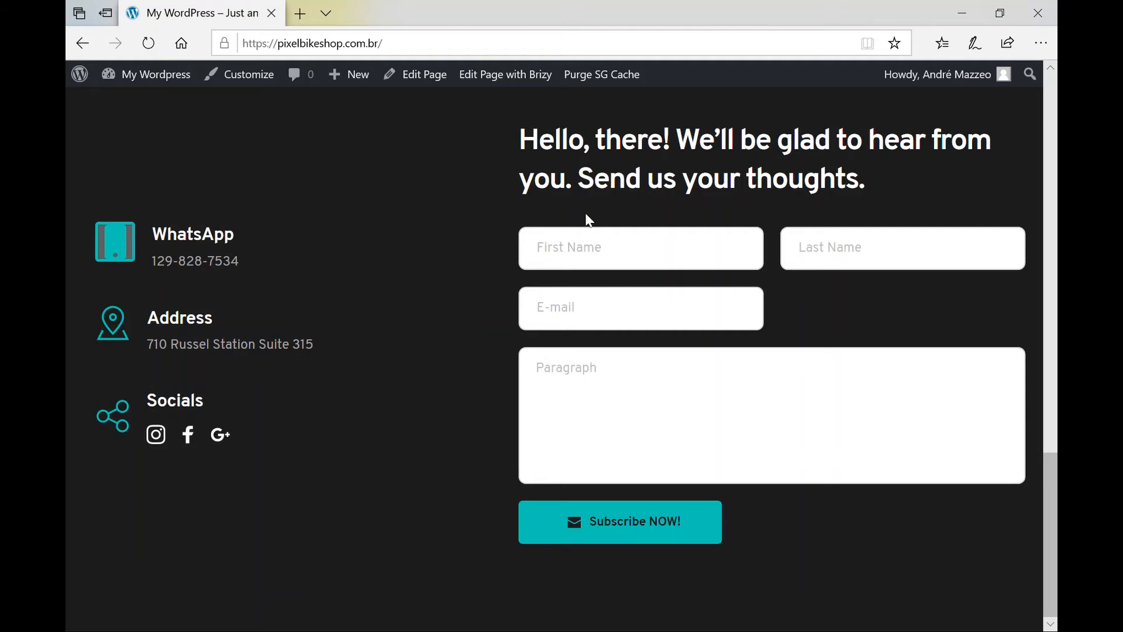
scroll(609, 258, "up", 7)
scroll(609, 258, "up", 15)
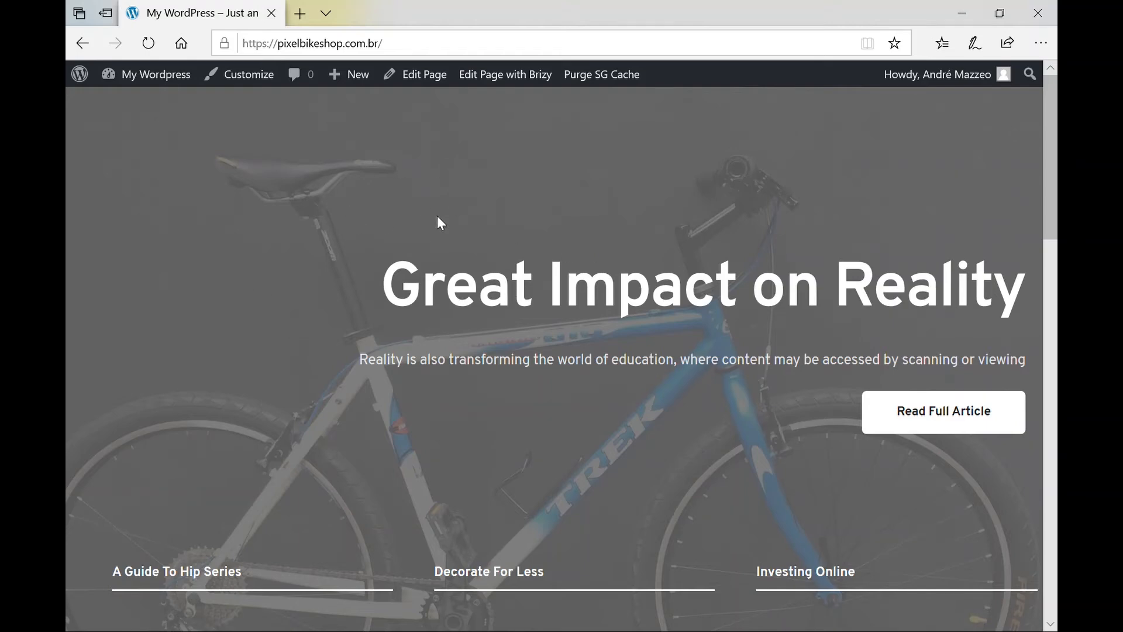
scroll(525, 419, "down", 6)
scroll(524, 416, "down", 11)
scroll(525, 421, "down", 4)
scroll(526, 421, "up", 20)
Open the Home page in the block editor using Edit Page.
mouse_move(190, 73)
scroll(660, 453, "down", 15)
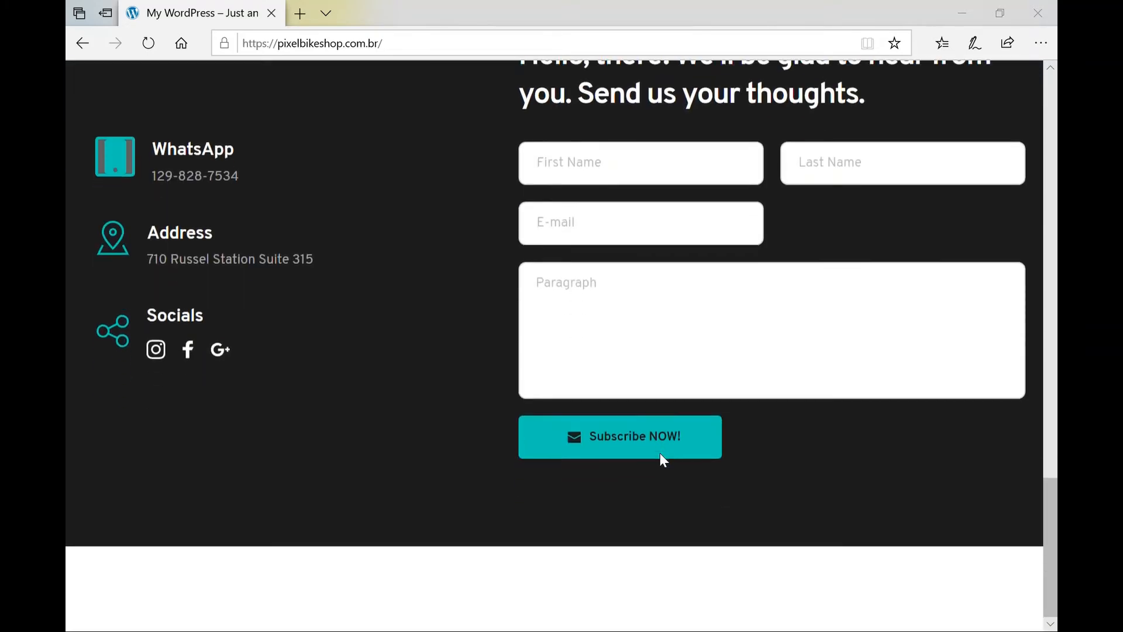
scroll(669, 461, "up", 15)
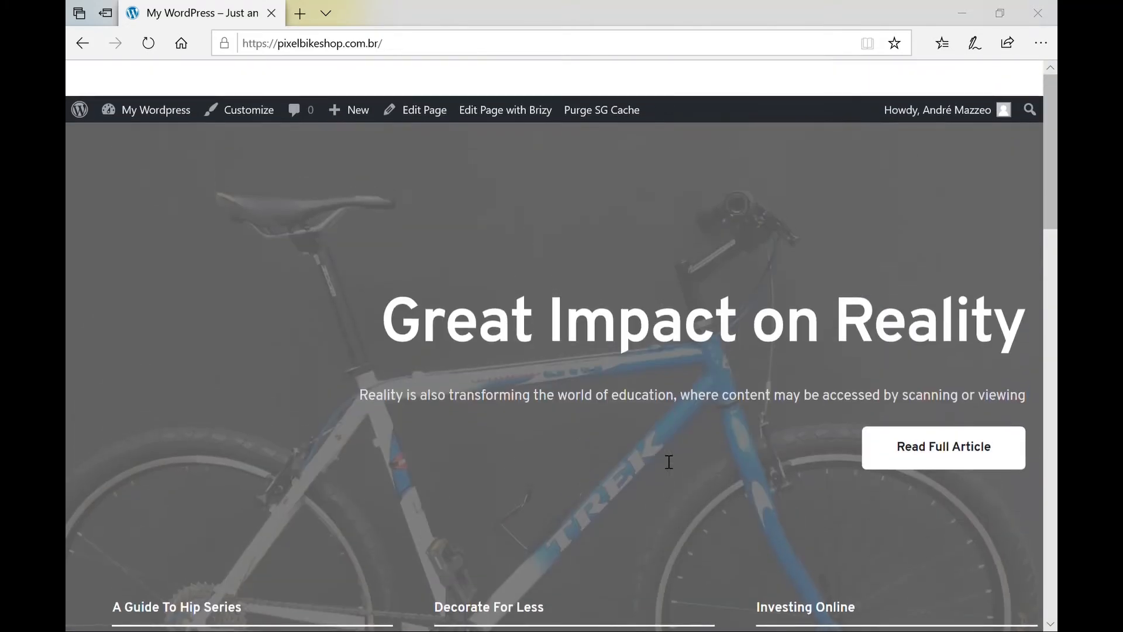
left_click(431, 79)
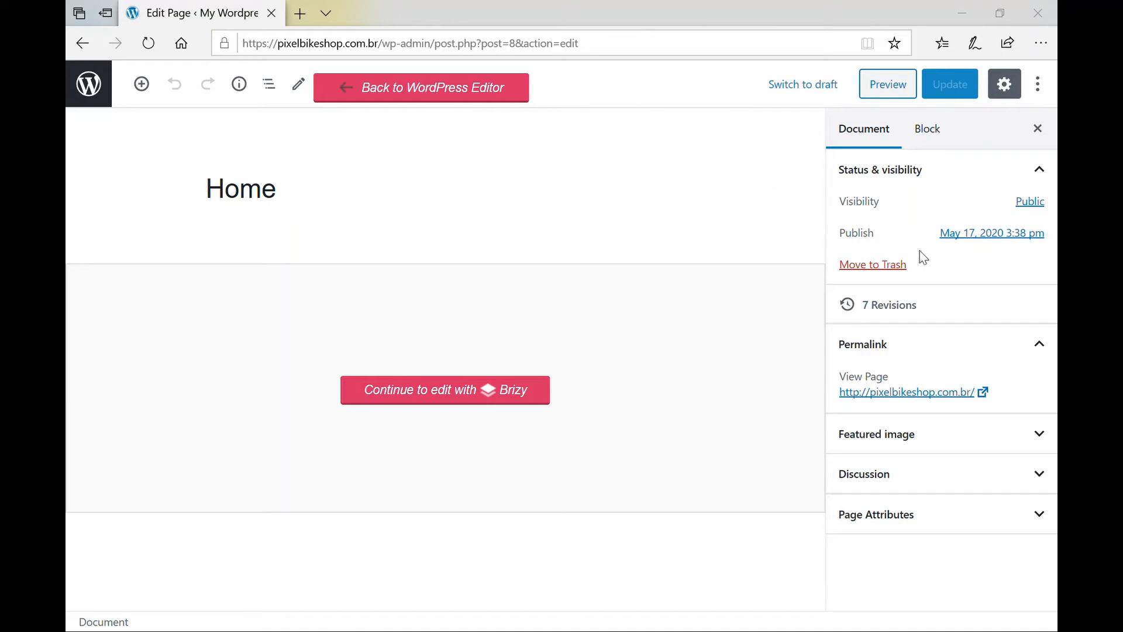
Set the Home page template to Default template, update it, and view the live page.
scroll(981, 352, "down", 2)
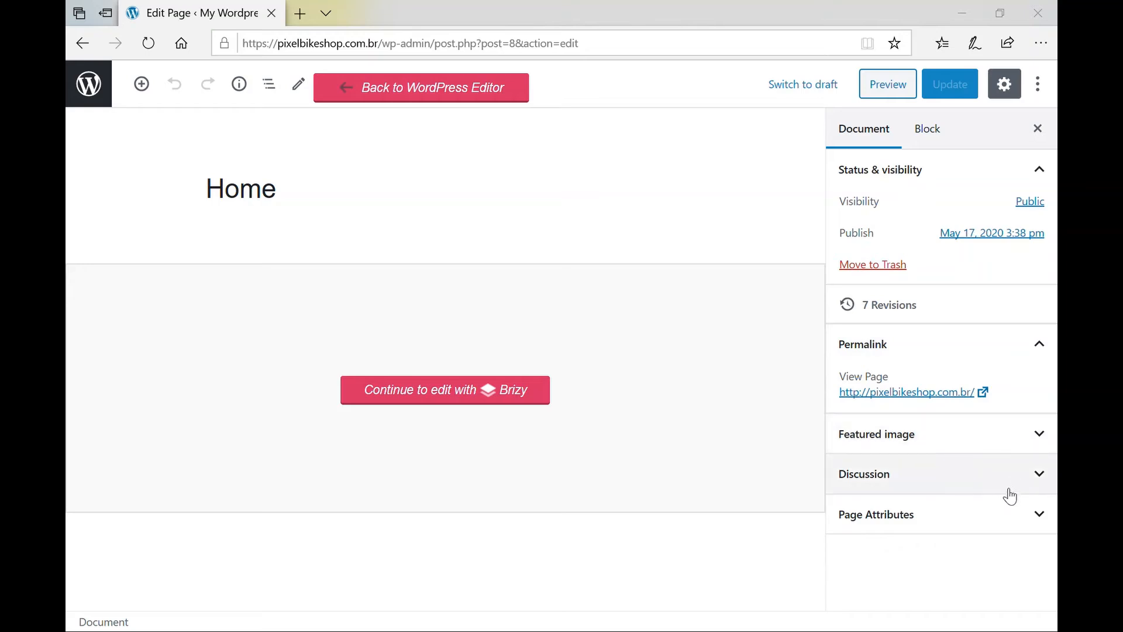
left_click(1028, 516)
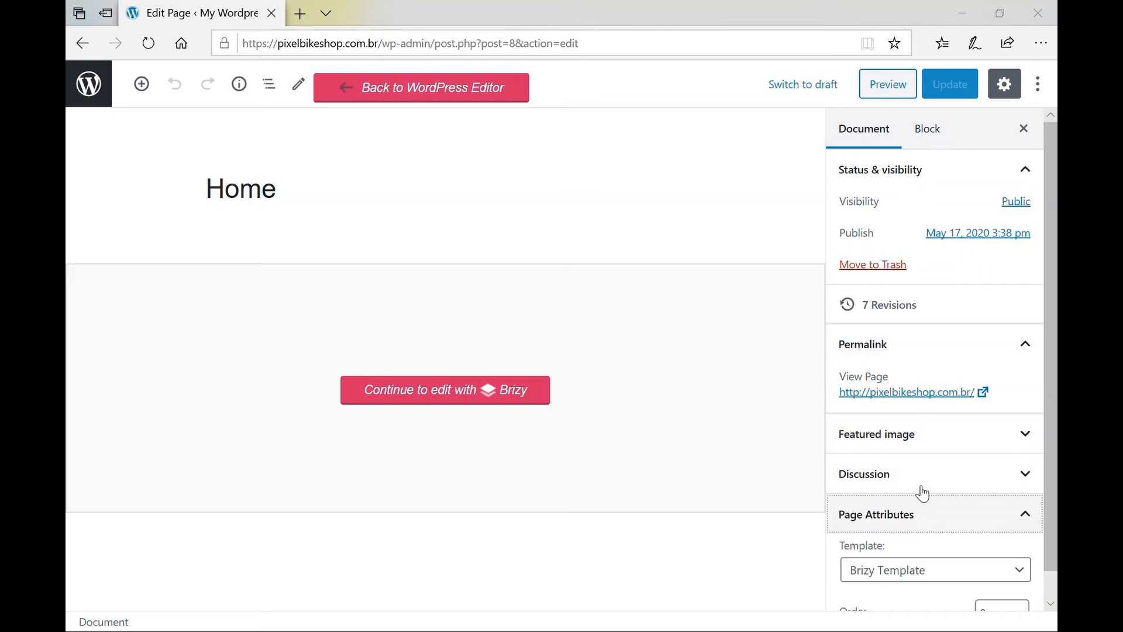
scroll(913, 492, "down", 1)
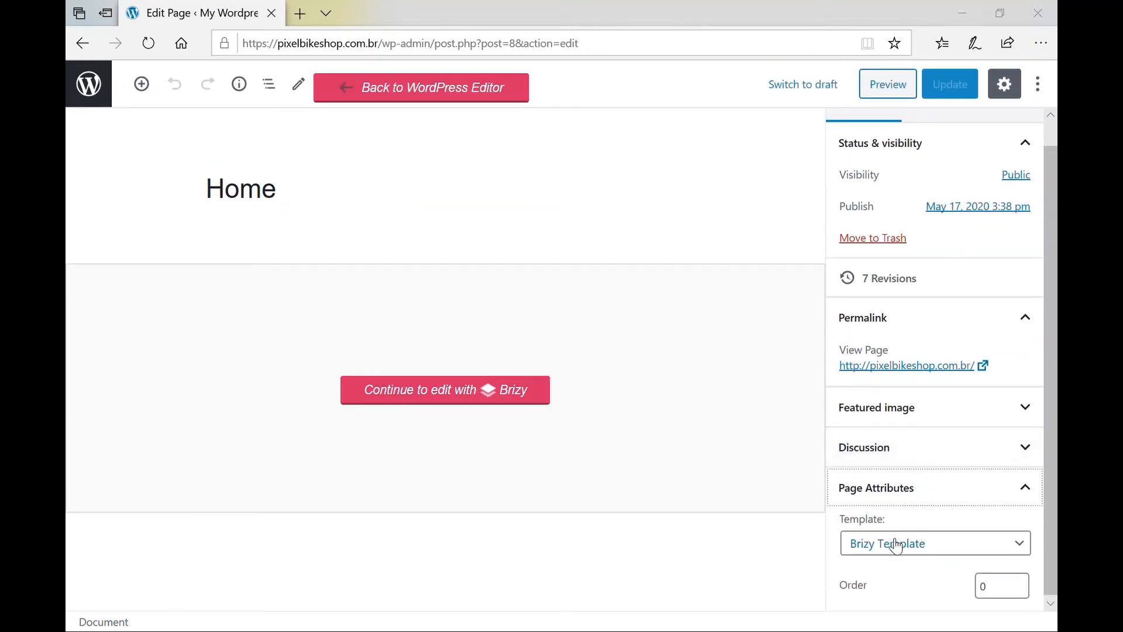
left_click(969, 551)
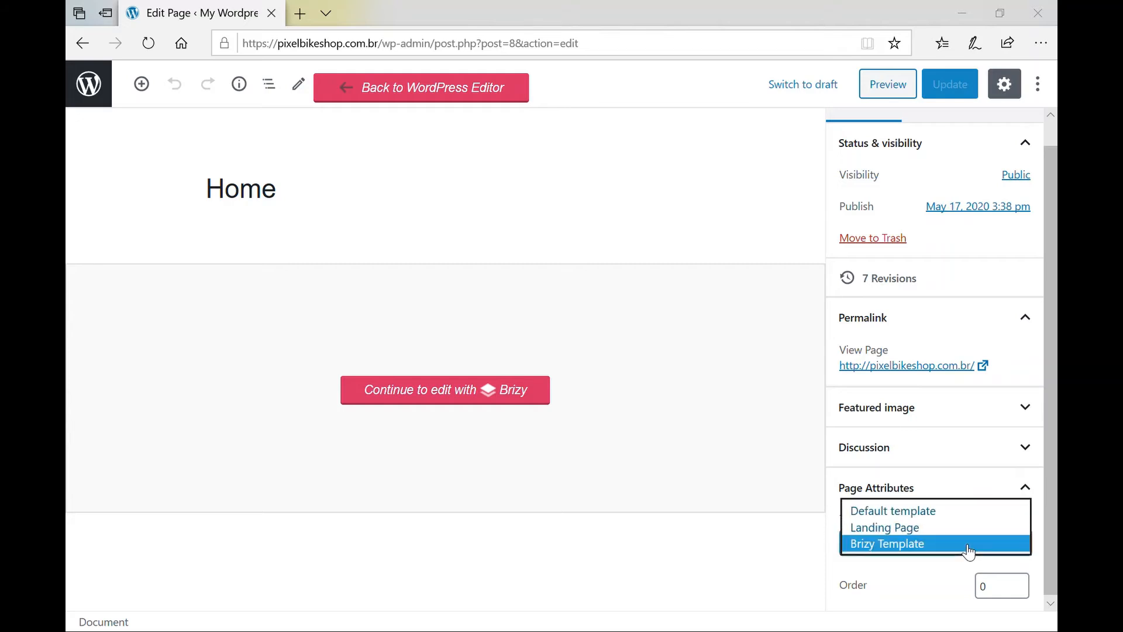
left_click(941, 519)
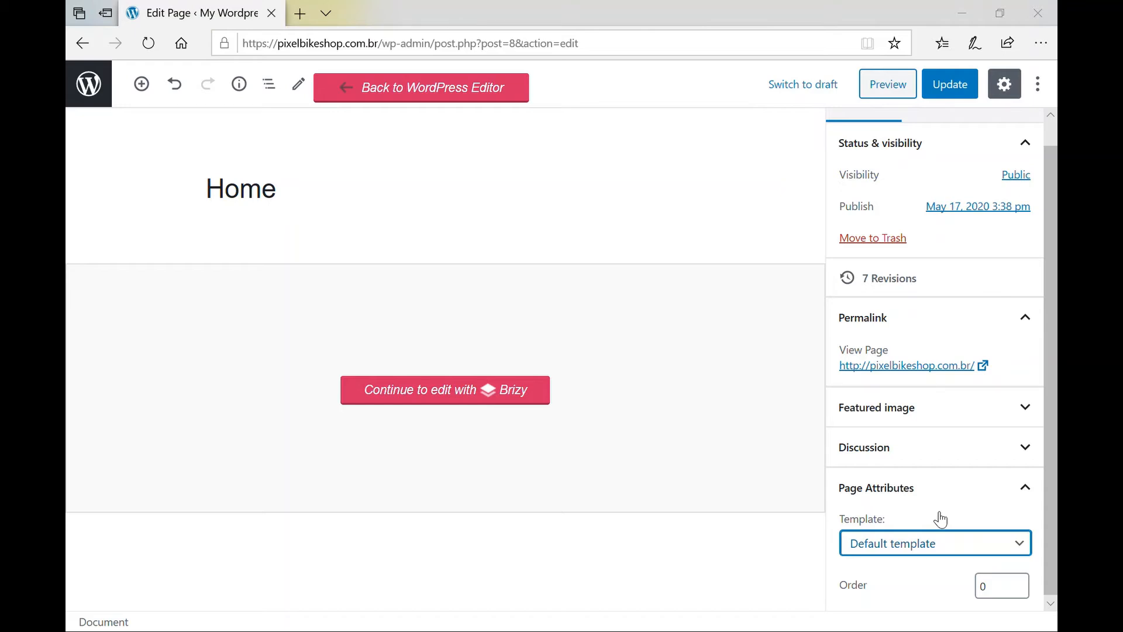
left_click(955, 92)
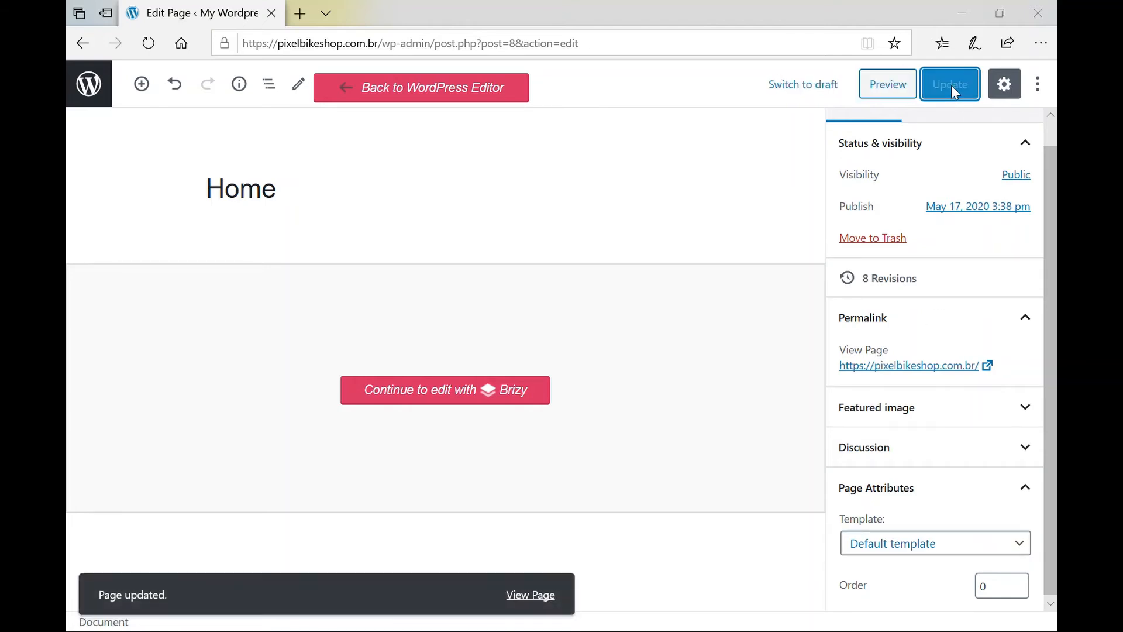
left_click(530, 596)
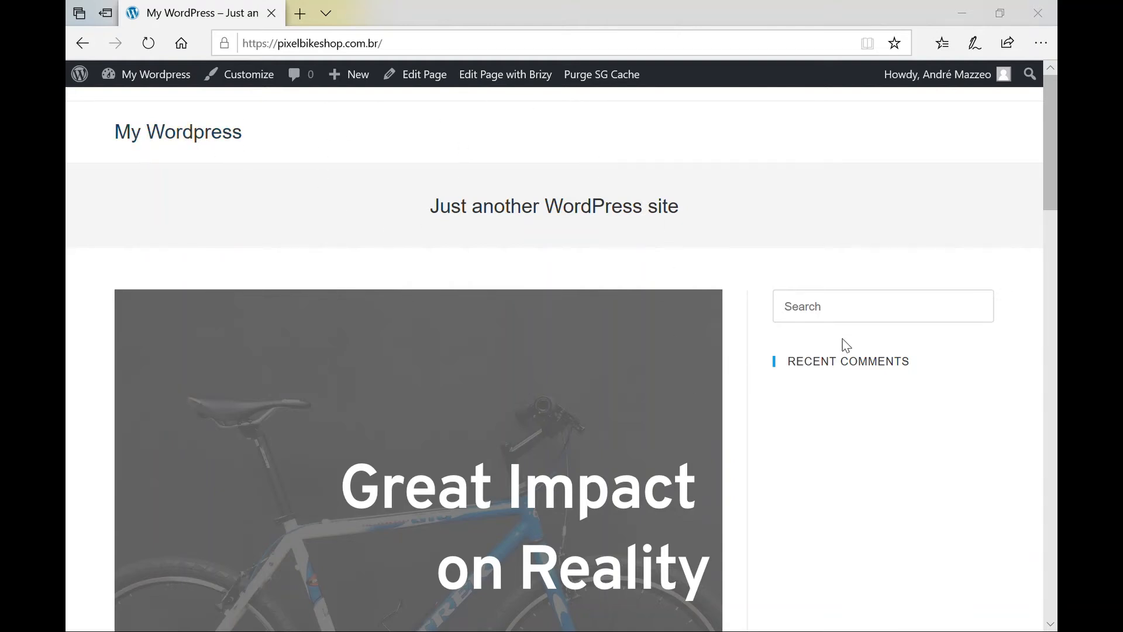
scroll(829, 390, "down", 15)
scroll(829, 390, "down", 10)
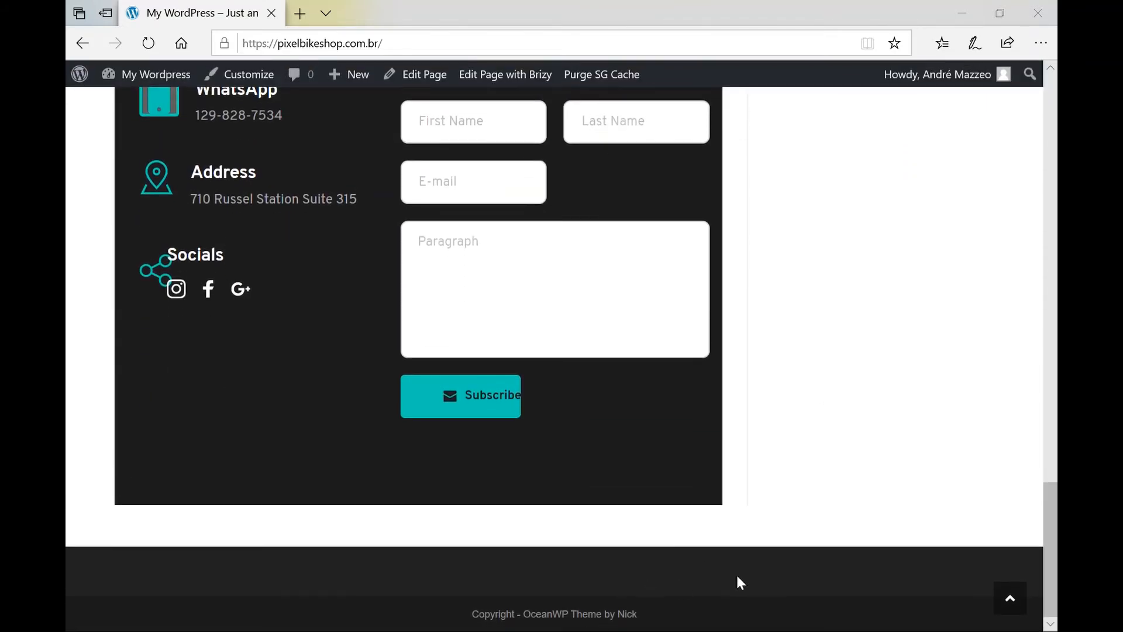
scroll(861, 400, "up", 10)
scroll(864, 405, "up", 10)
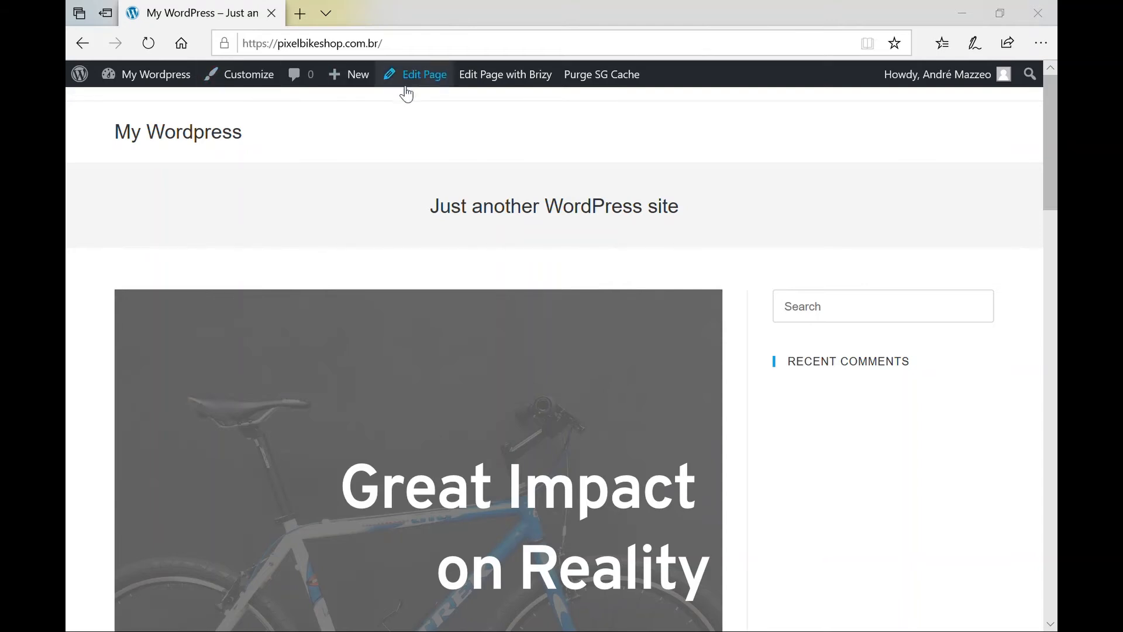
Launch the Customizer and show its Widgets panel with Default Sidebar and Footer 1–4.
left_click(249, 74)
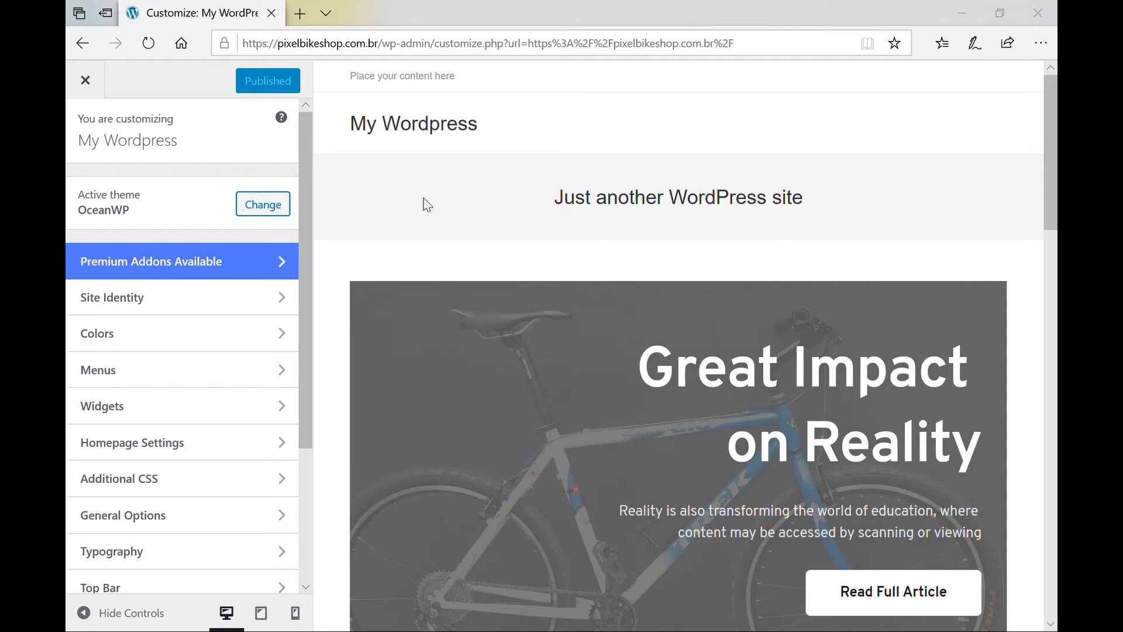
left_click(133, 413)
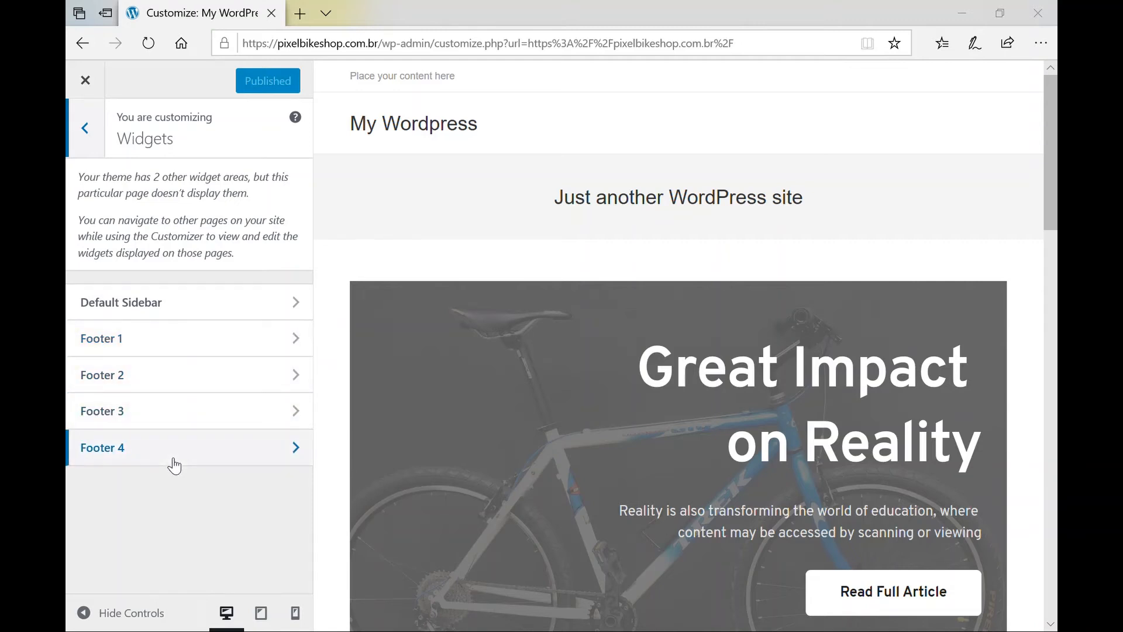
left_click(200, 343)
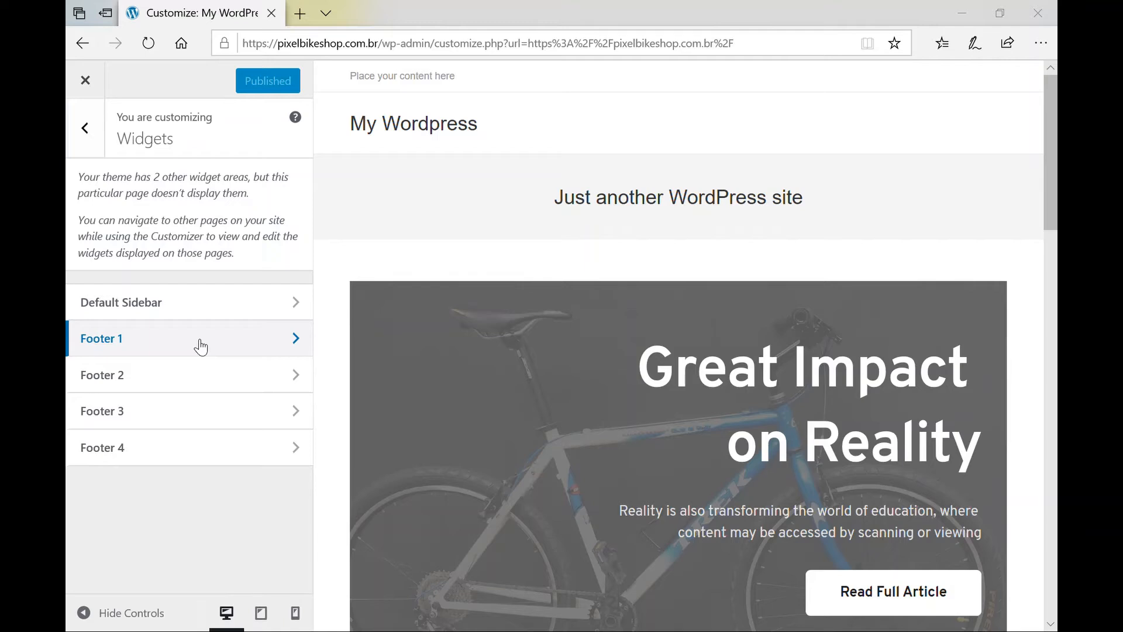
left_click(201, 347)
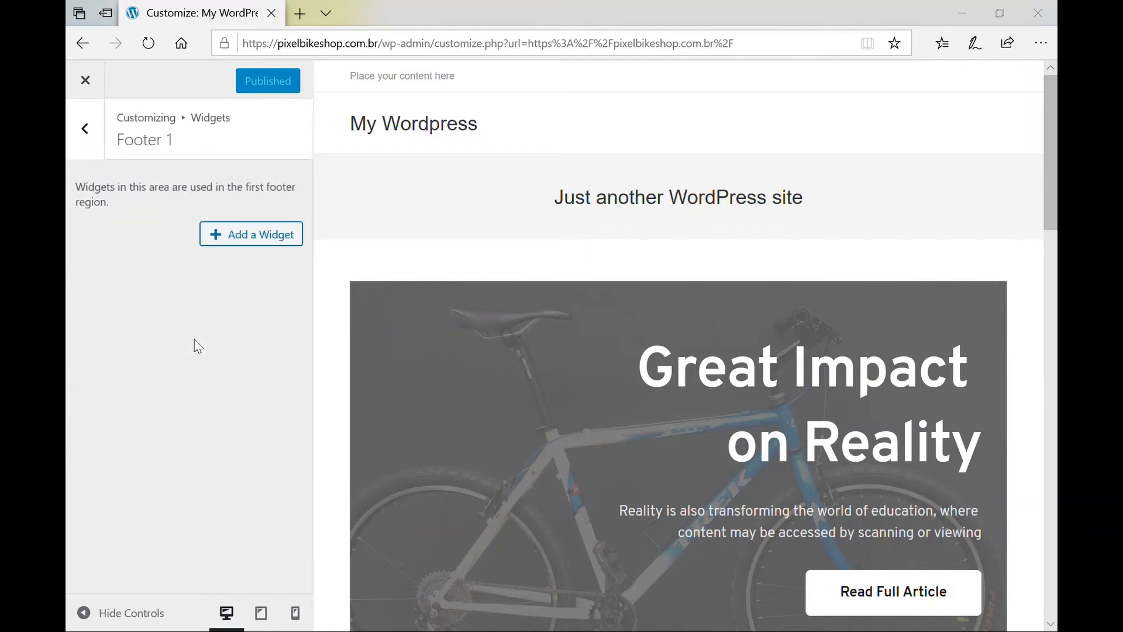
left_click(256, 240)
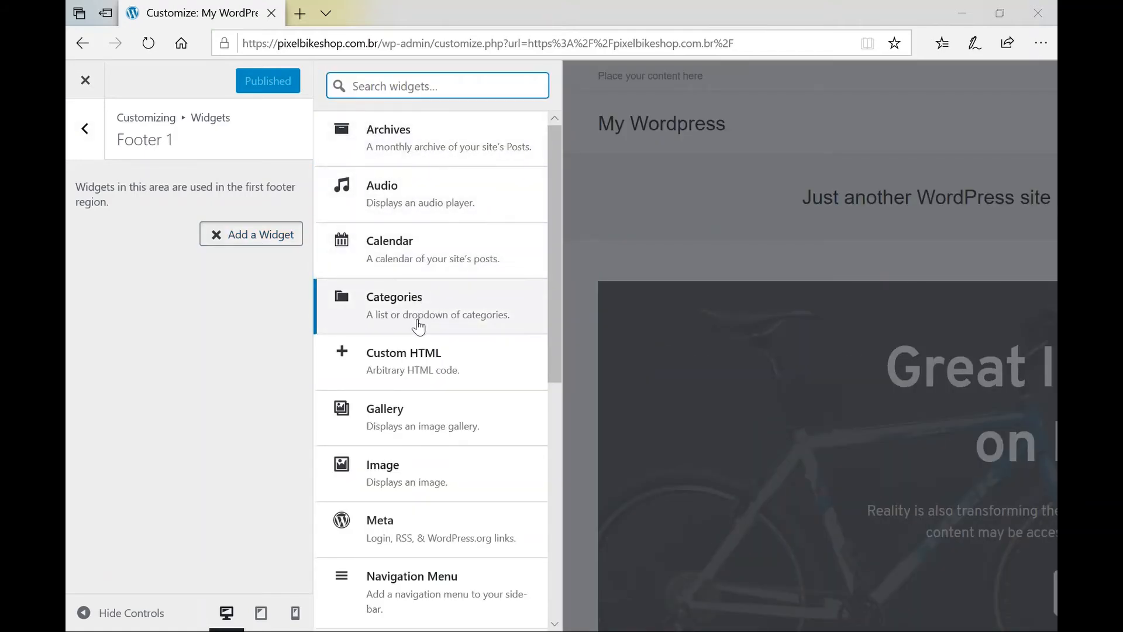
scroll(419, 325, "down", 2)
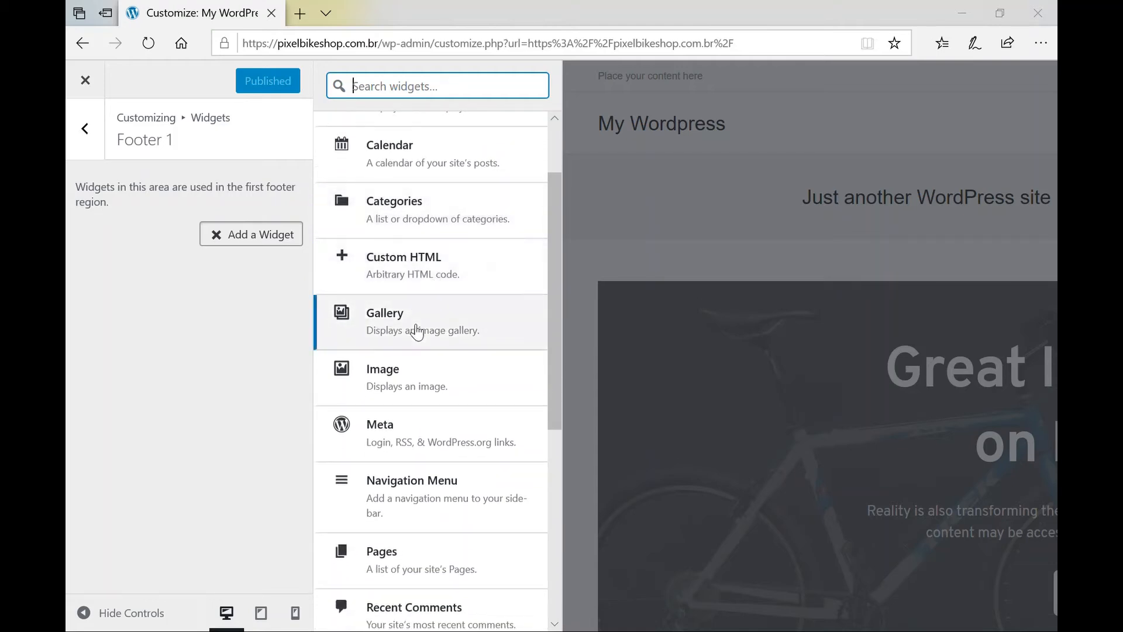
scroll(415, 327, "down", 3)
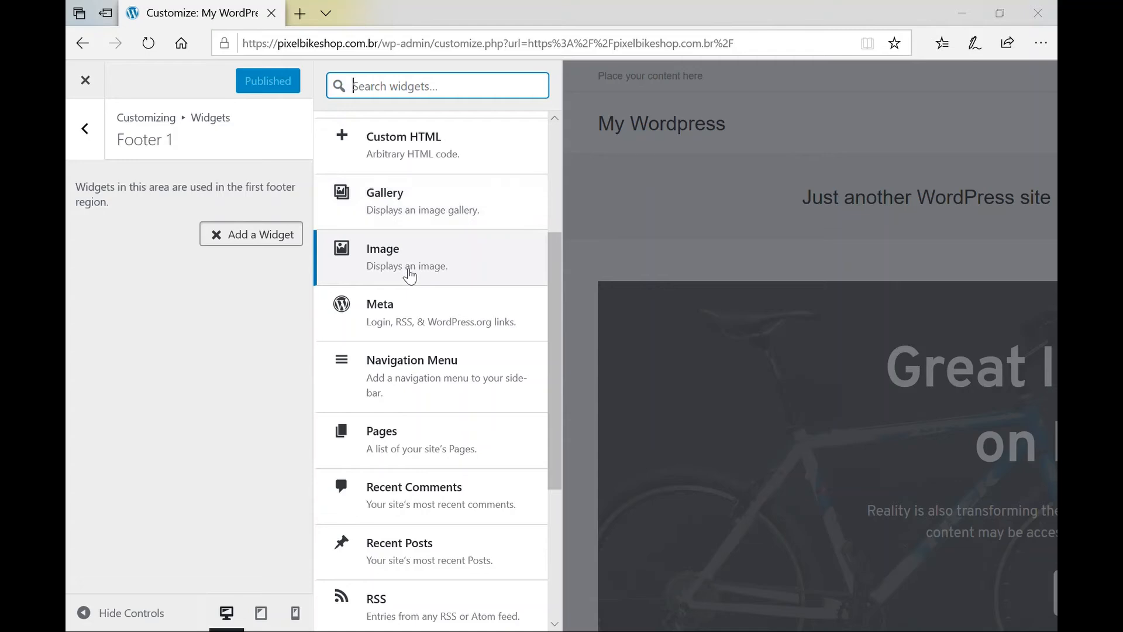
scroll(409, 275, "down", 3)
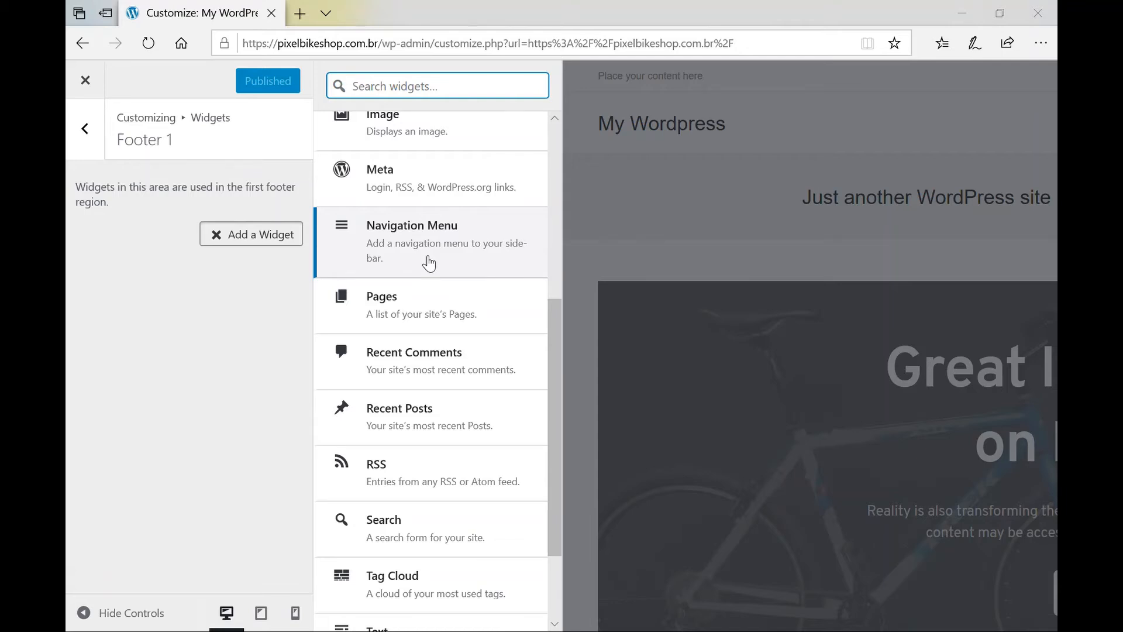
scroll(429, 264, "down", 1)
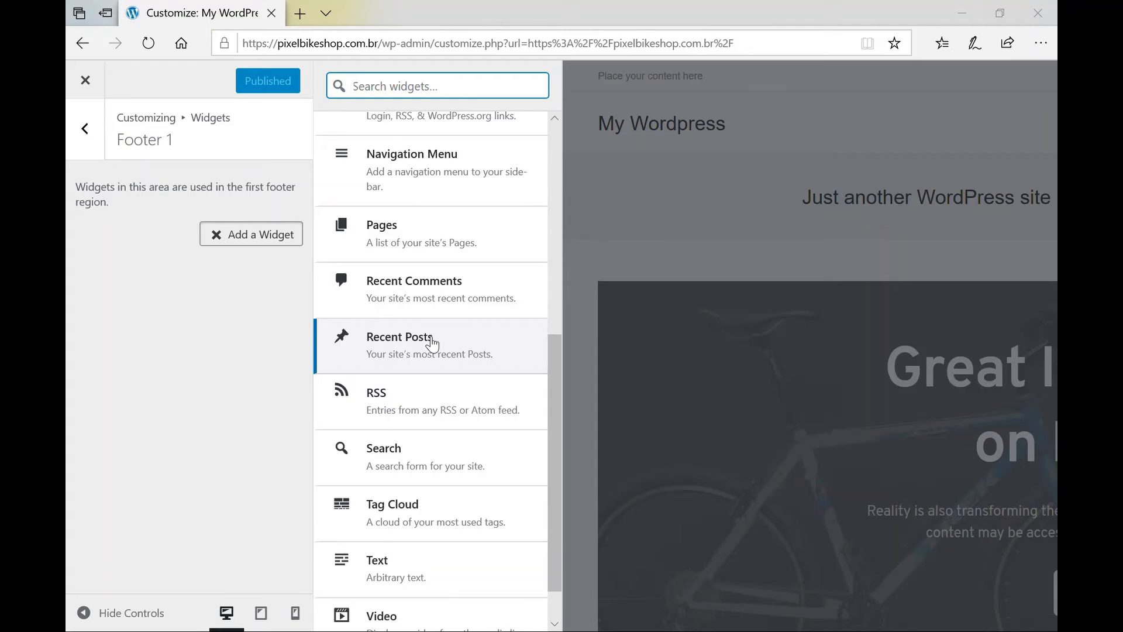
scroll(431, 344, "down", 1)
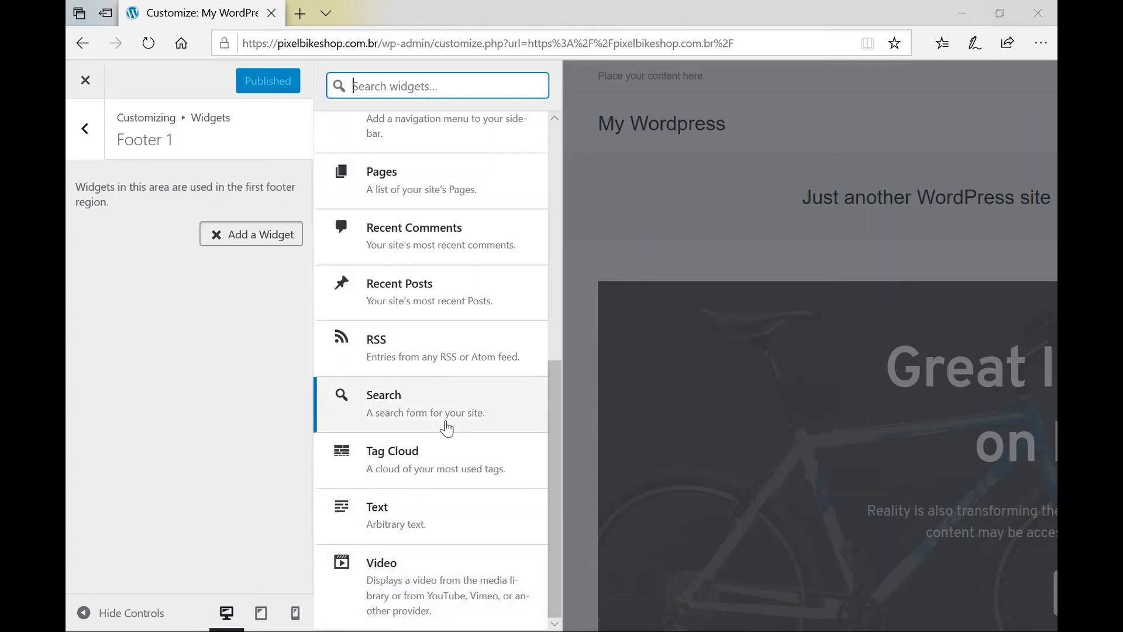
scroll(446, 427, "up", 8)
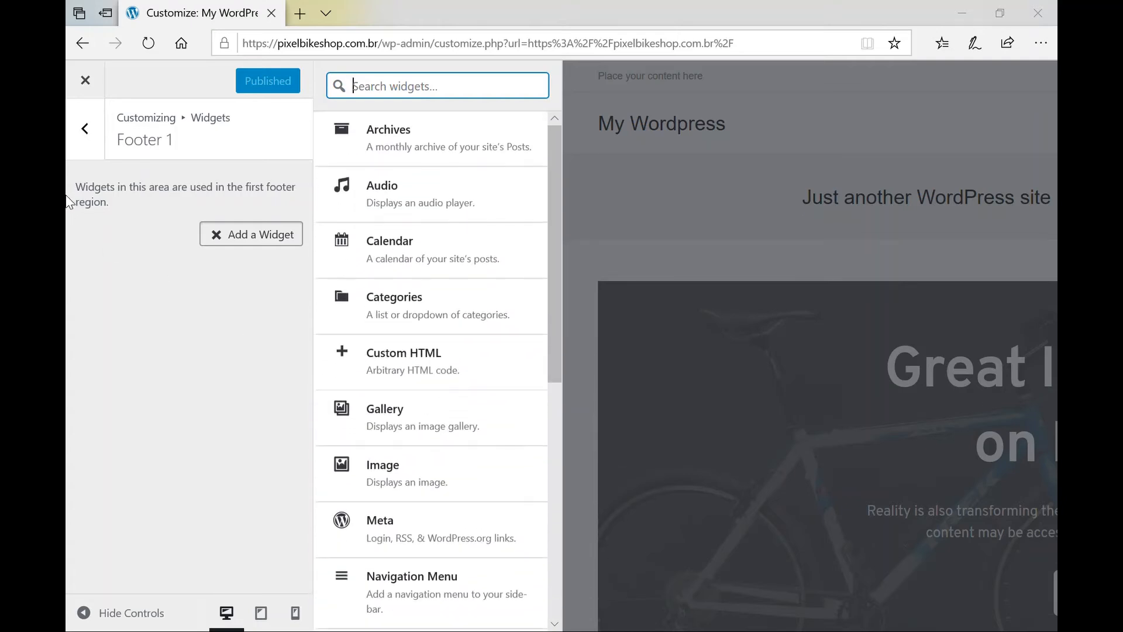
left_click(96, 132)
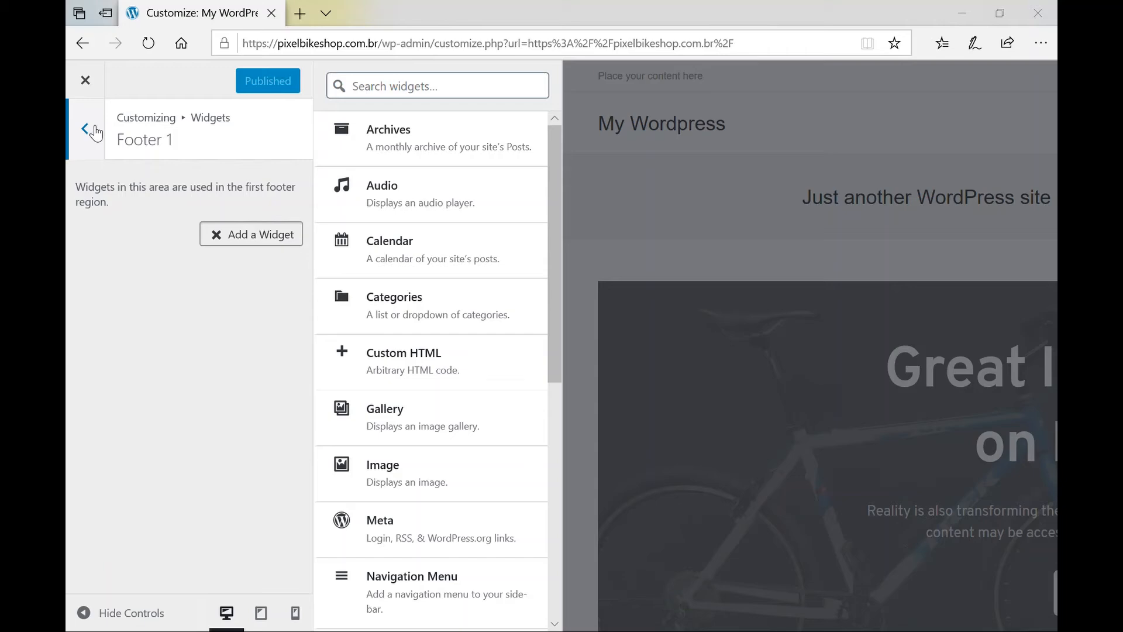
left_click(96, 132)
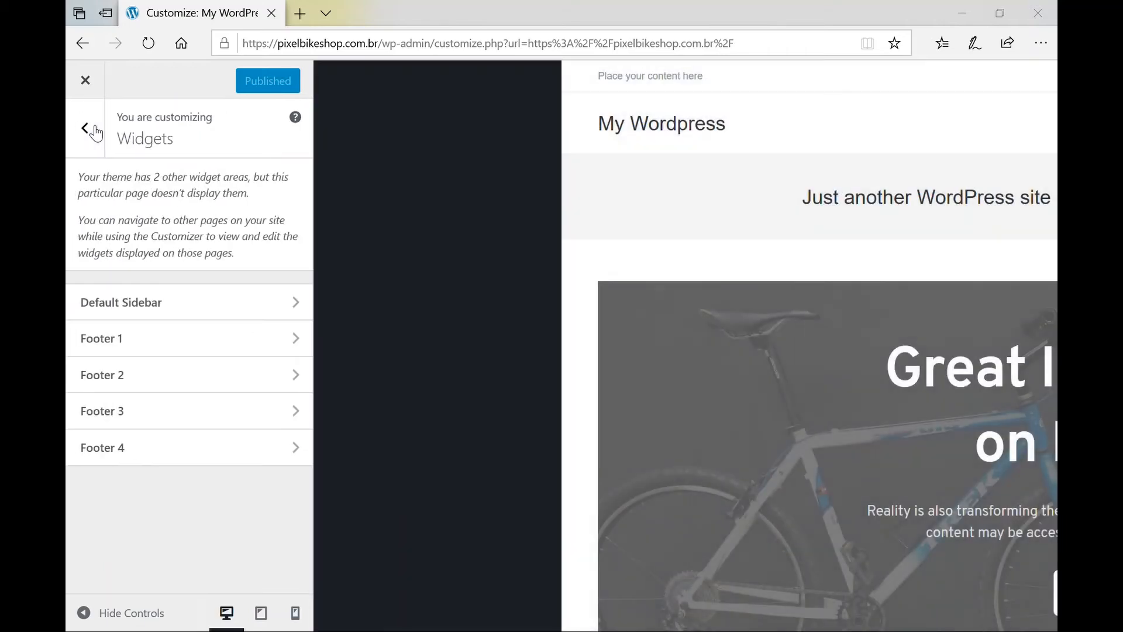
scroll(956, 445, "down", 10)
scroll(956, 445, "down", 10)
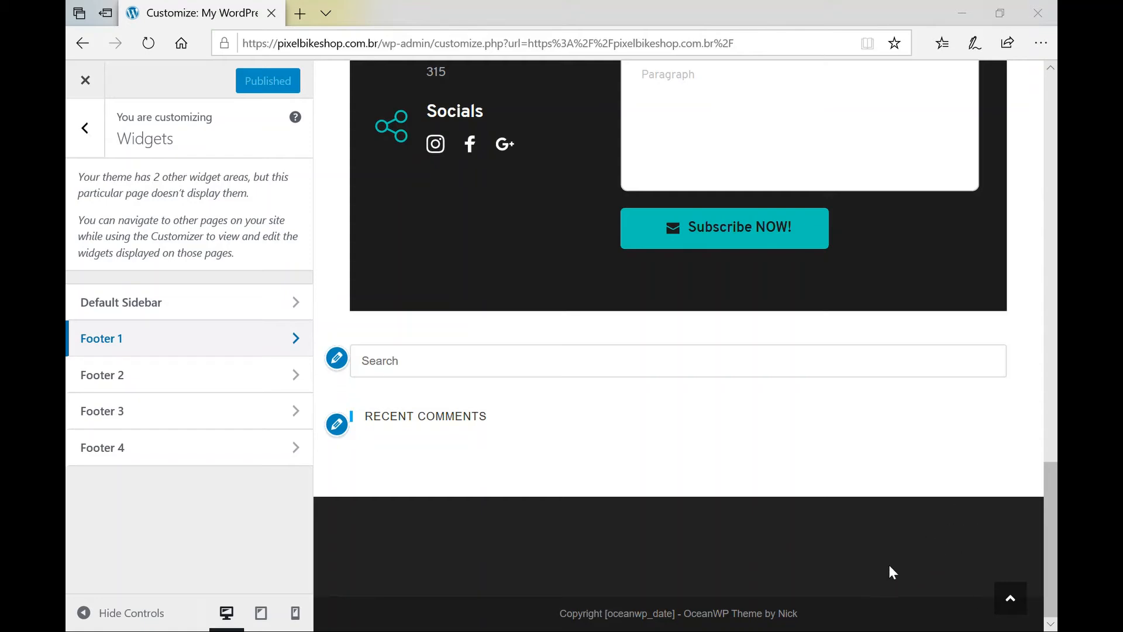
scroll(846, 351, "up", 10)
scroll(844, 403, "up", 10)
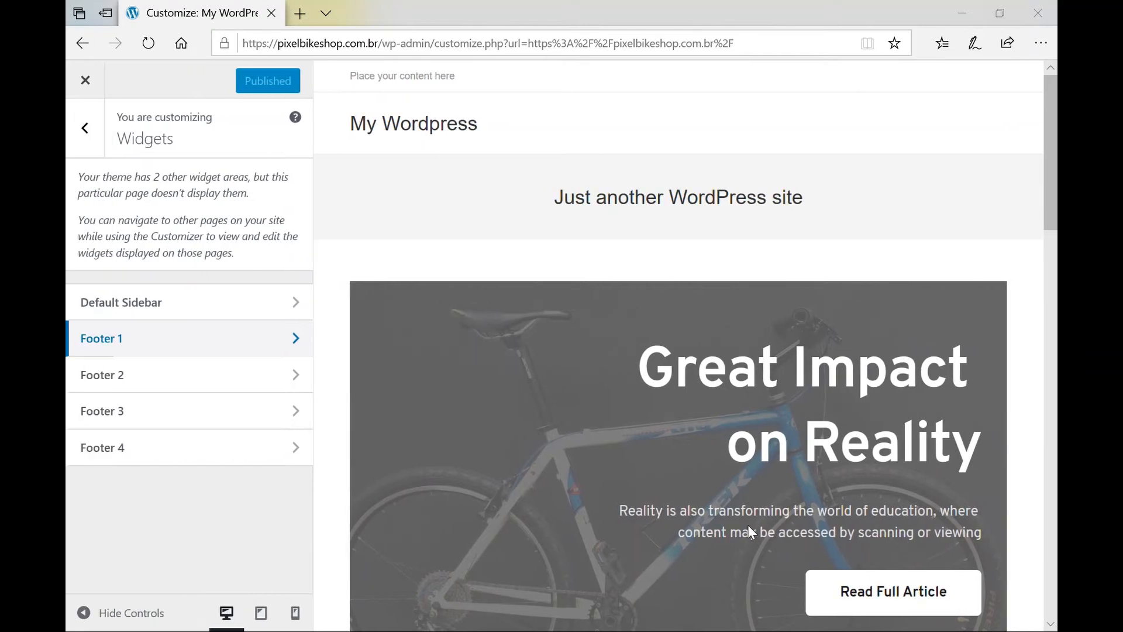
left_click(86, 619)
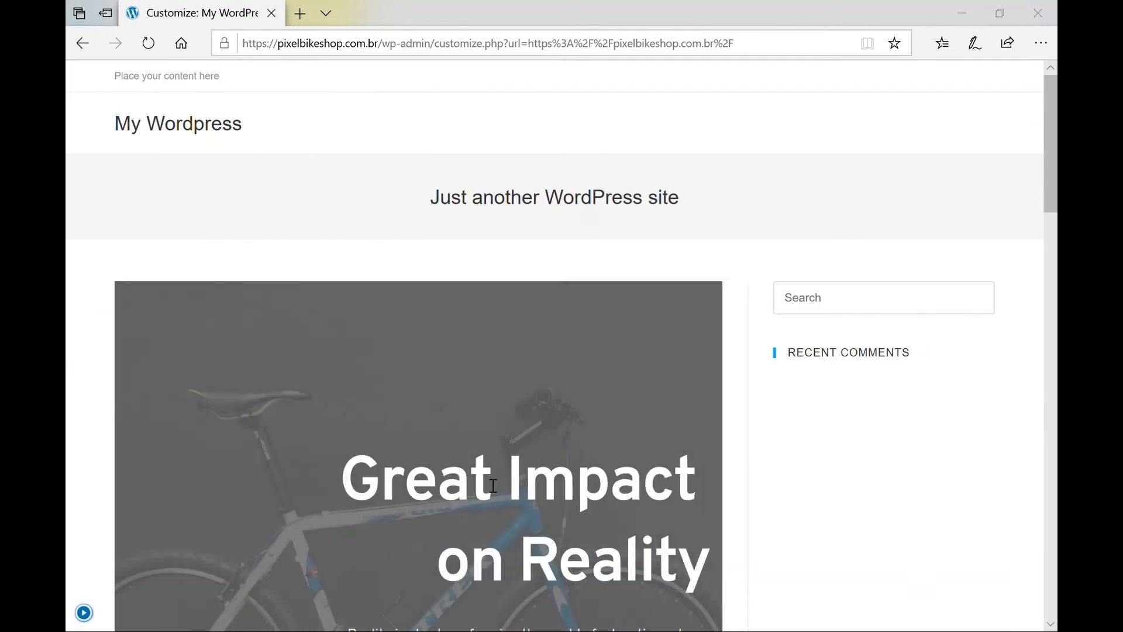
scroll(828, 414, "down", 2)
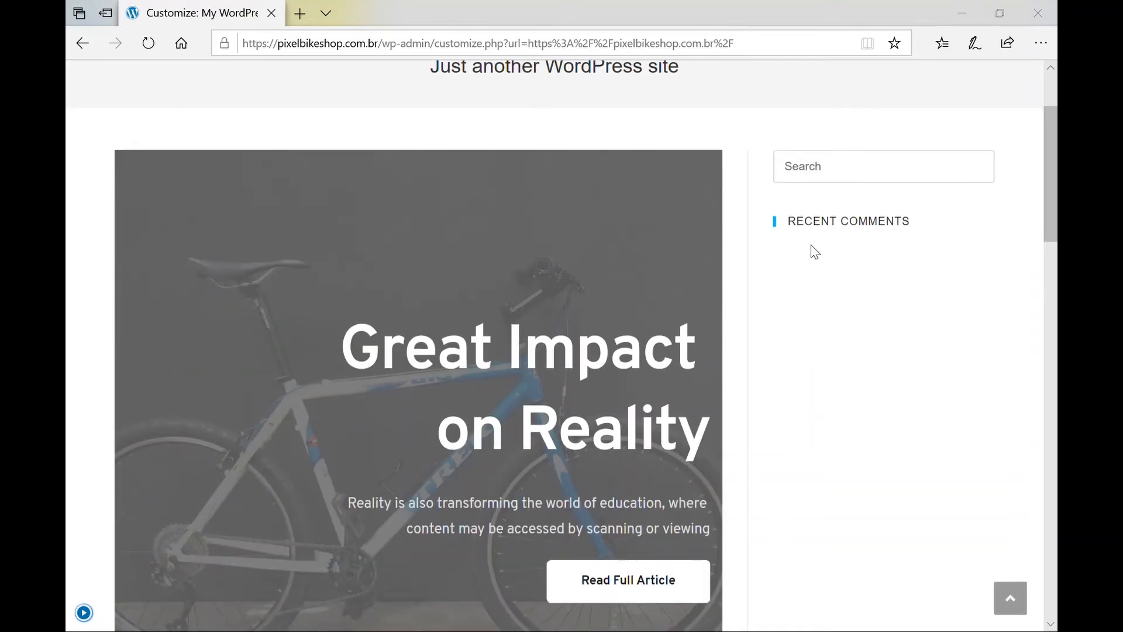
scroll(841, 192, "up", 2)
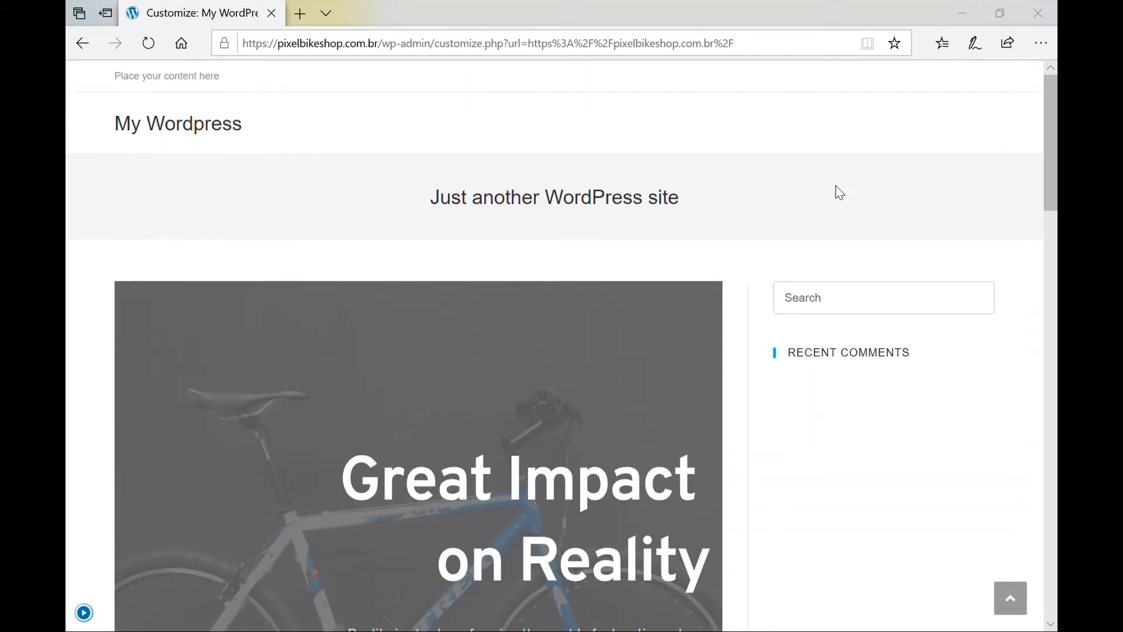
scroll(868, 349, "down", 6)
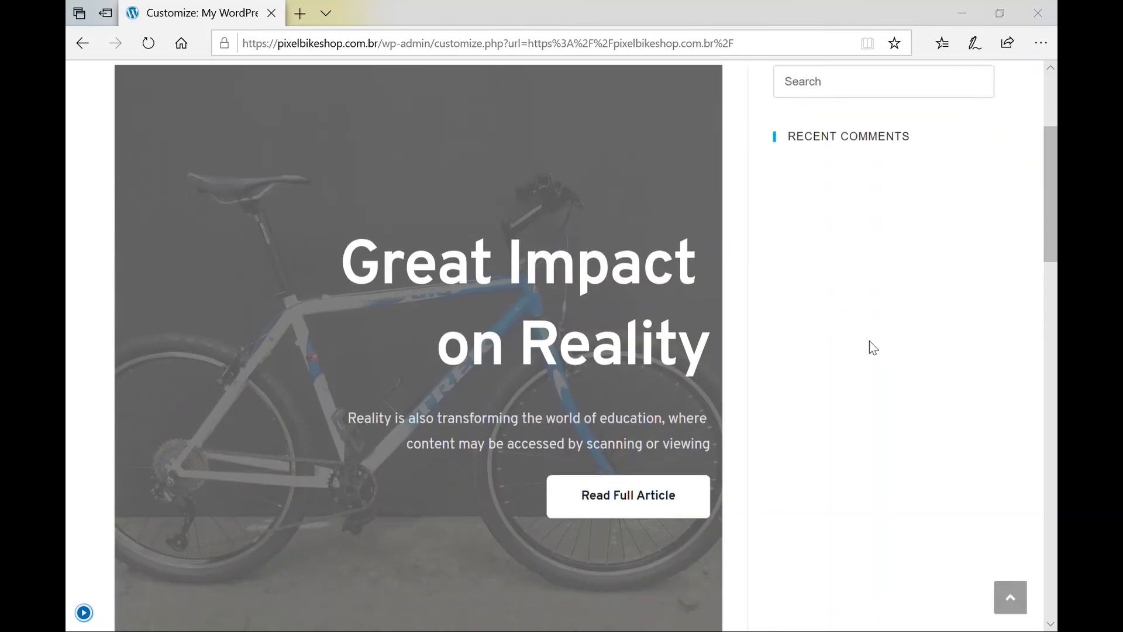
scroll(858, 181, "up", 6)
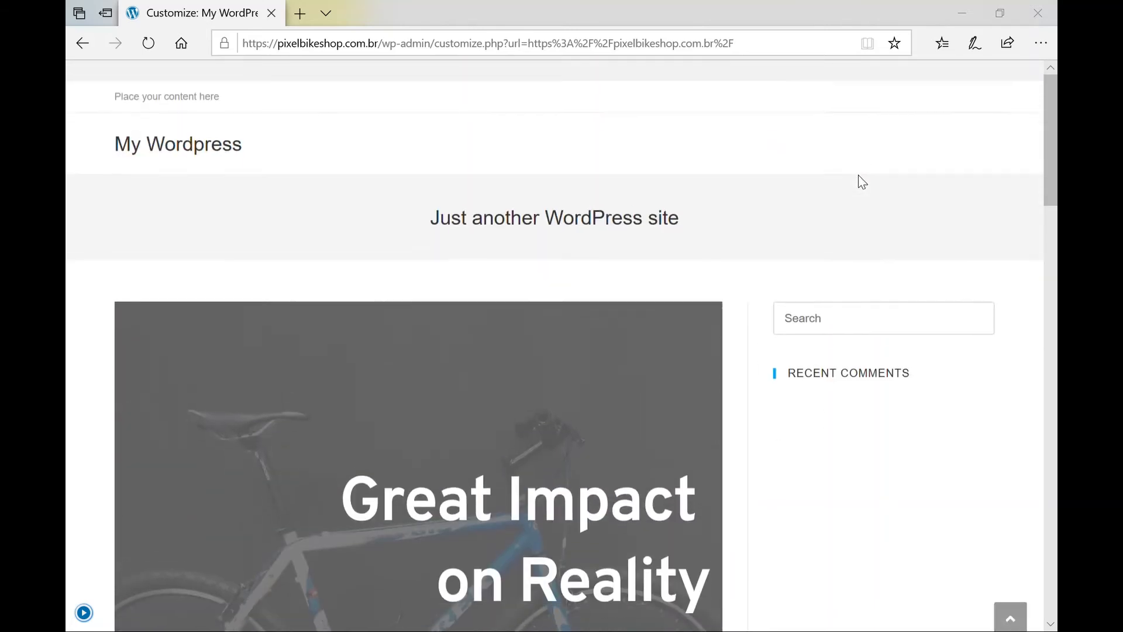
left_click(96, 617)
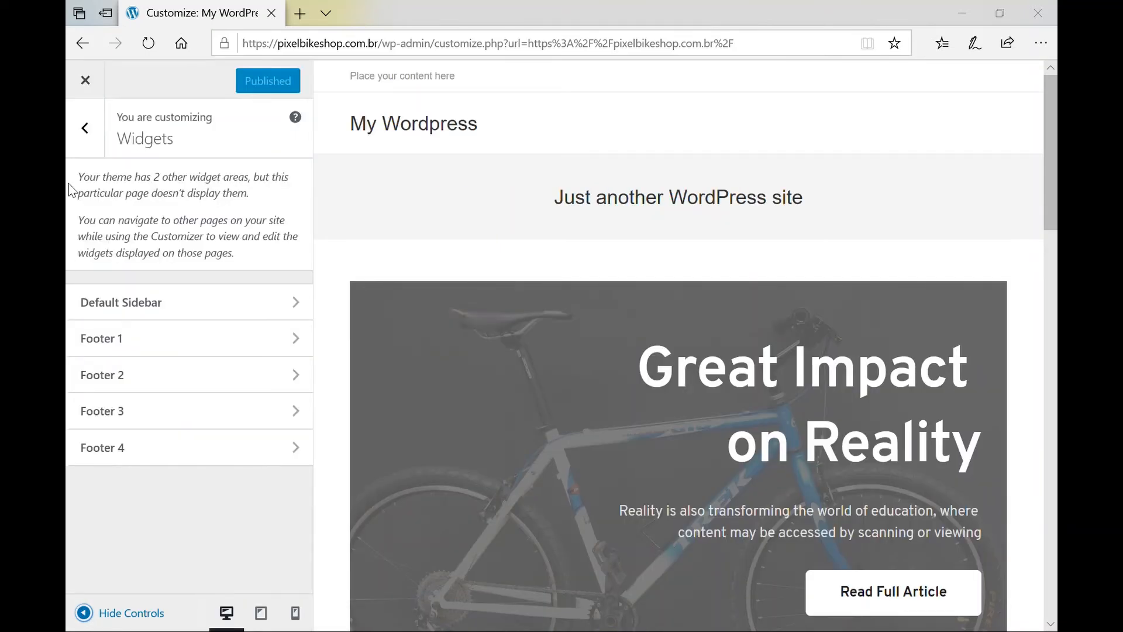
Under General Options > General Settings, set the Pages layout to Full Width.
left_click(94, 130)
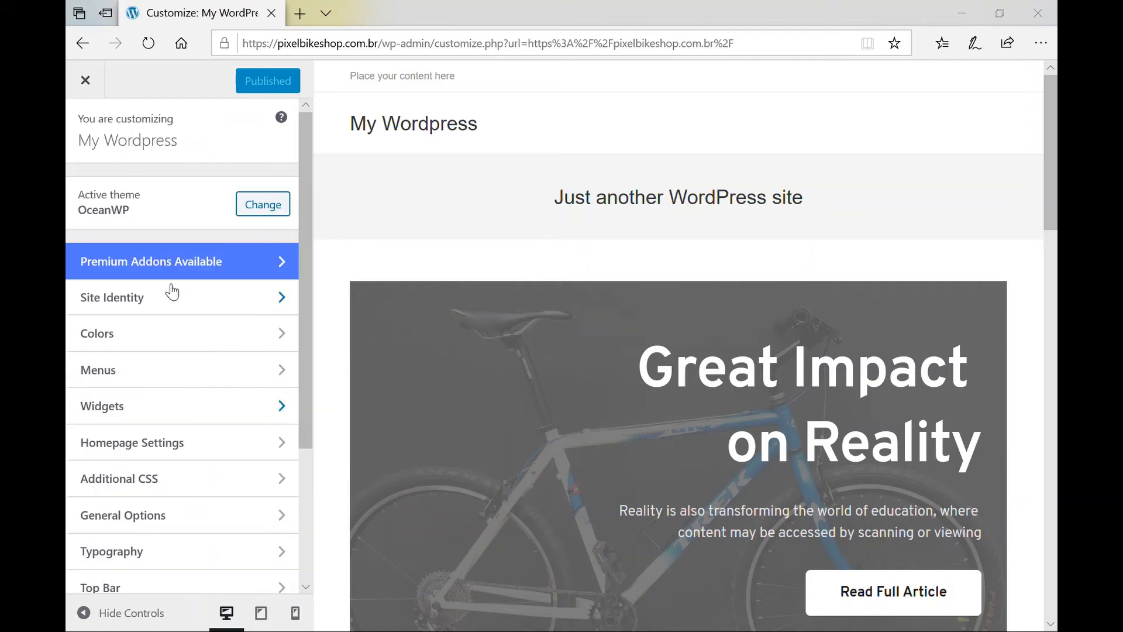
scroll(176, 394, "down", 2)
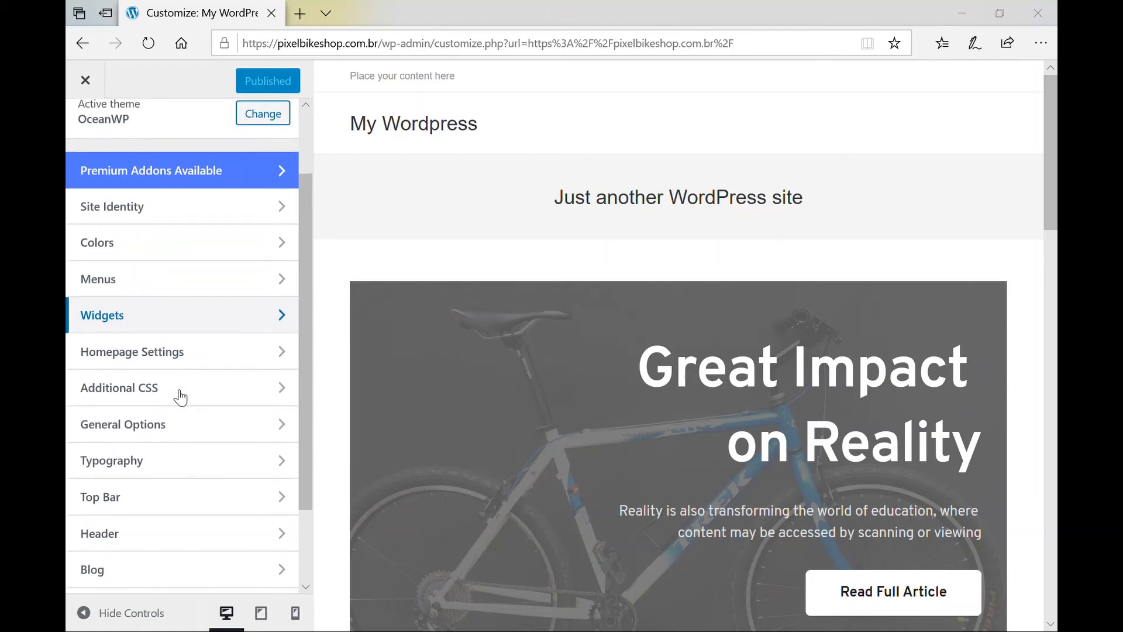
scroll(179, 395, "down", 1)
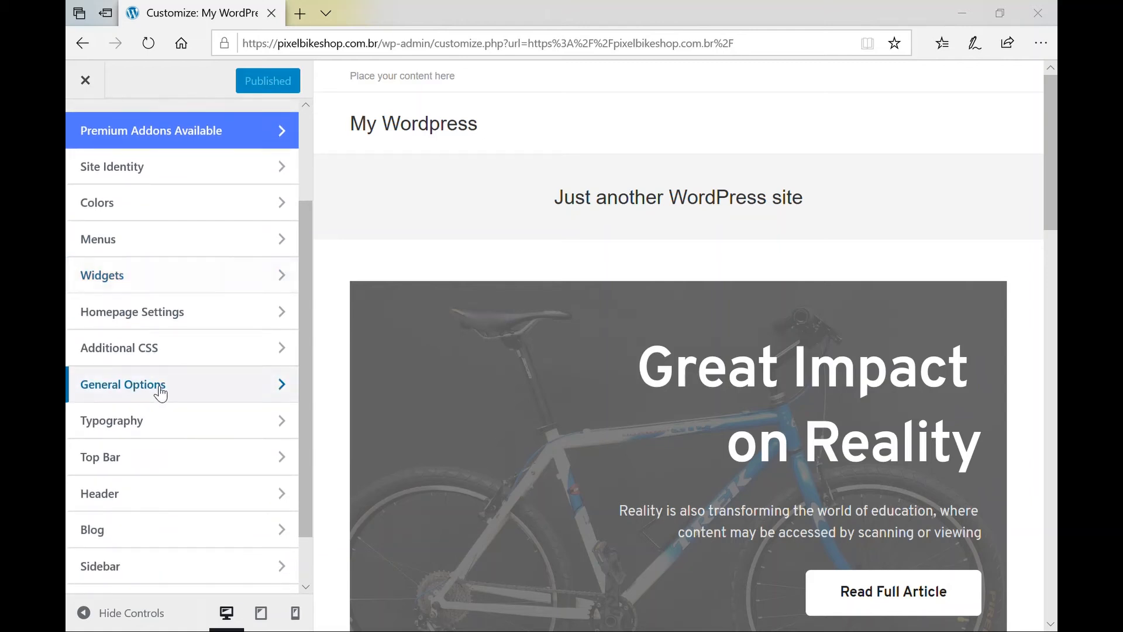
left_click(160, 391)
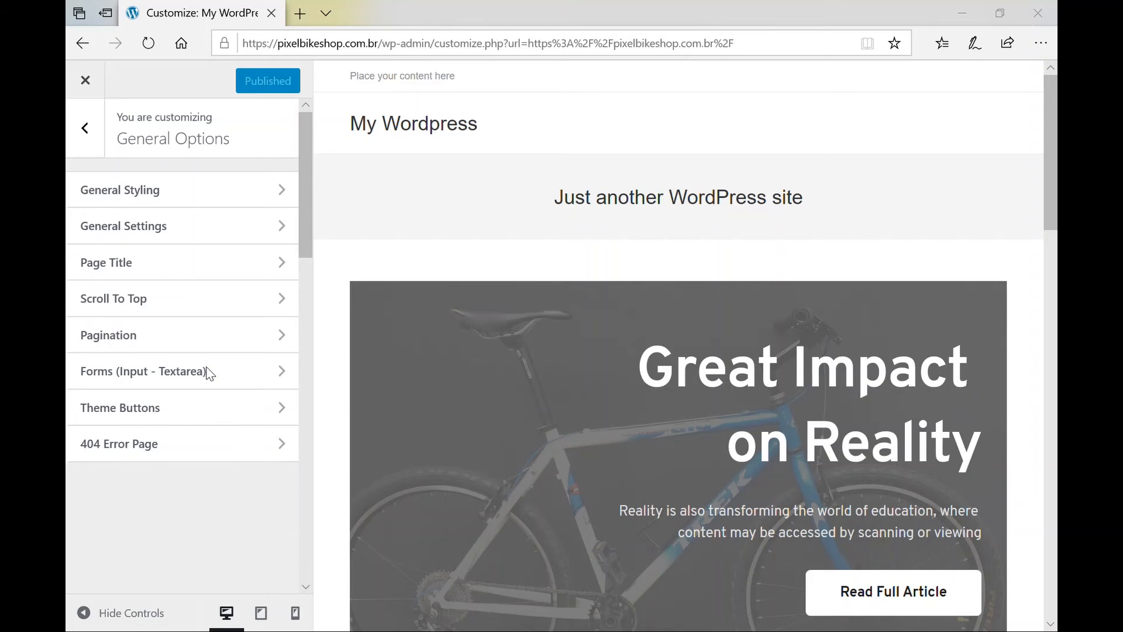
left_click(120, 234)
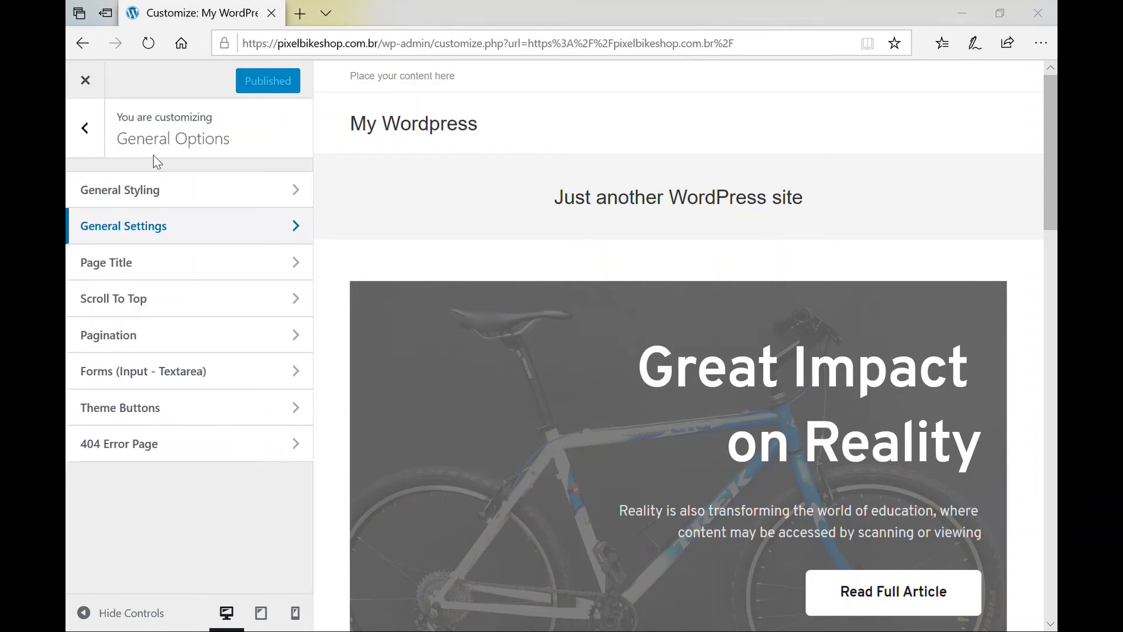
left_click(169, 234)
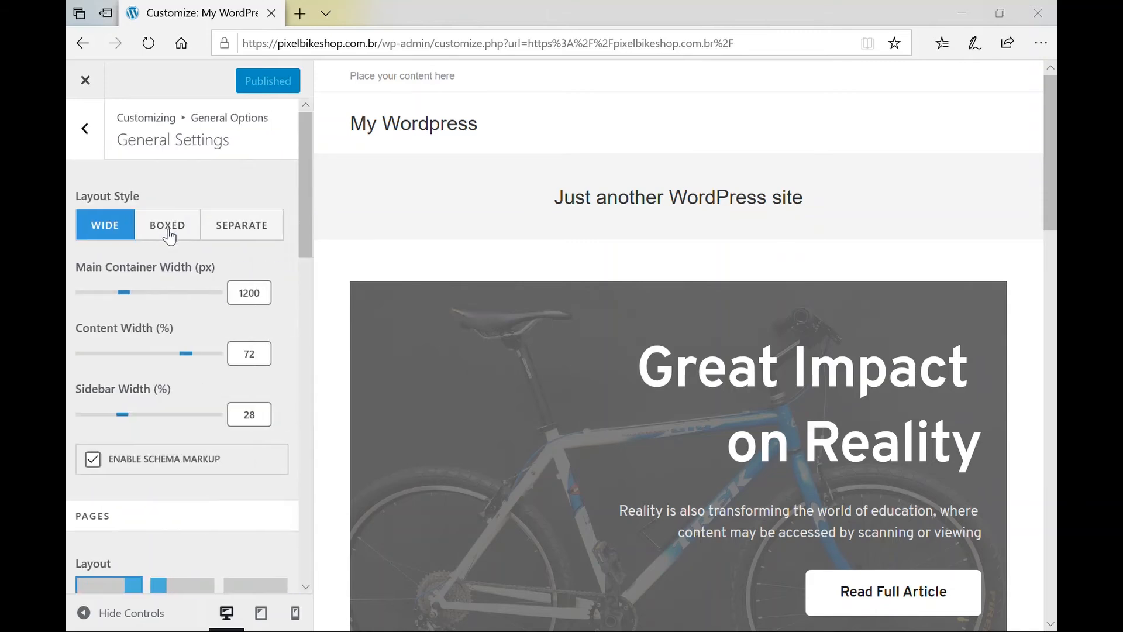
scroll(161, 422, "down", 3)
scroll(157, 420, "down", 2)
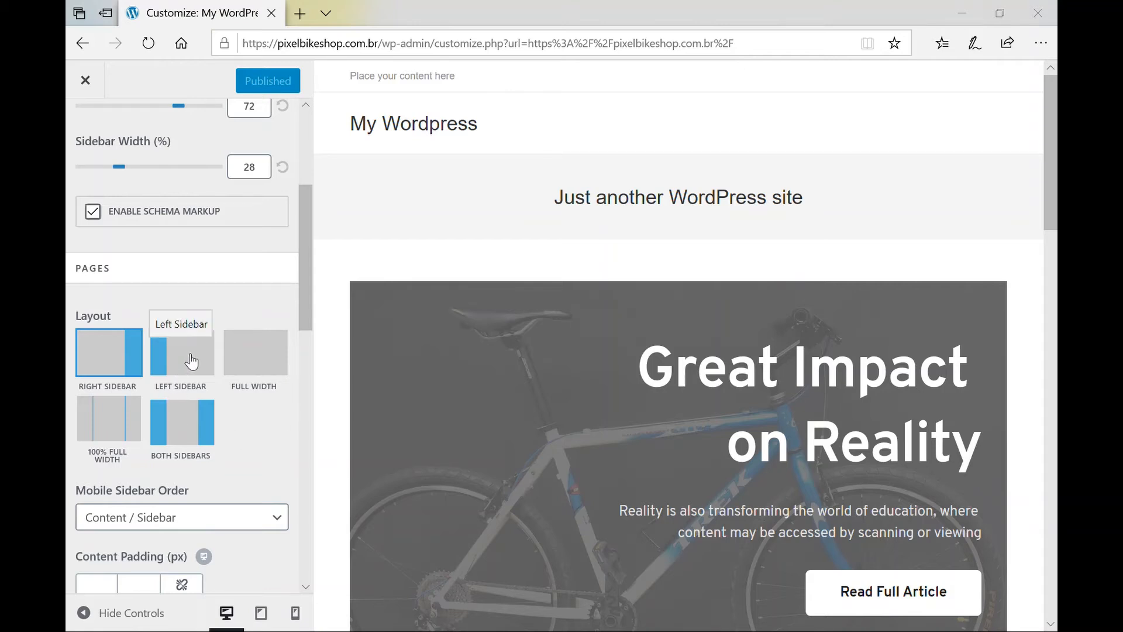
left_click(255, 358)
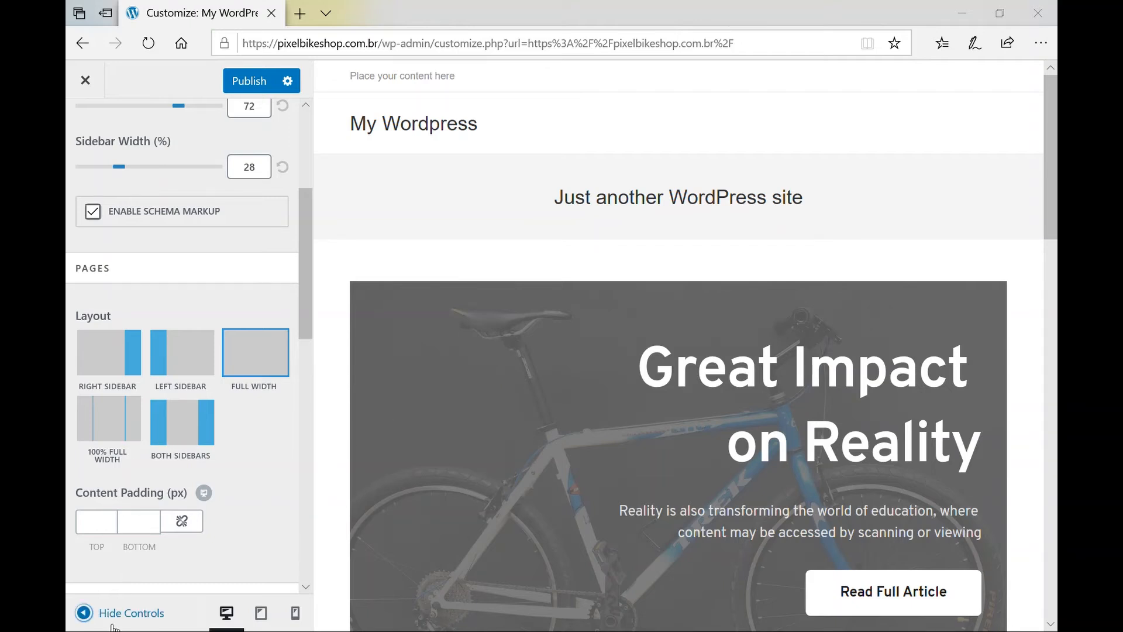
left_click(85, 613)
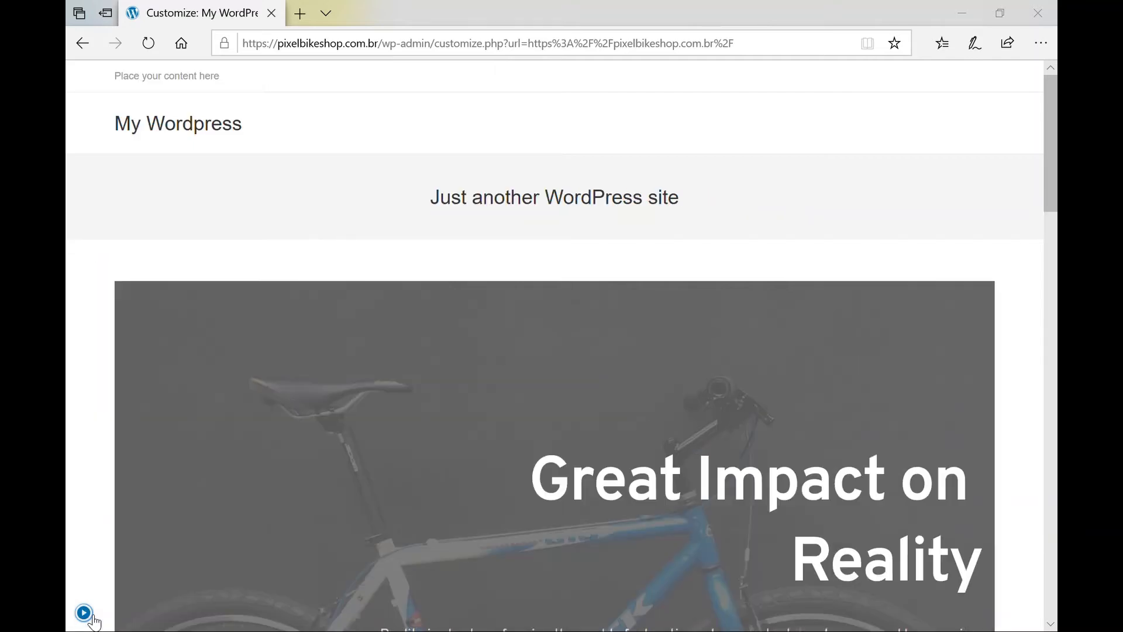
scroll(432, 489, "down", 5)
scroll(429, 489, "down", 4)
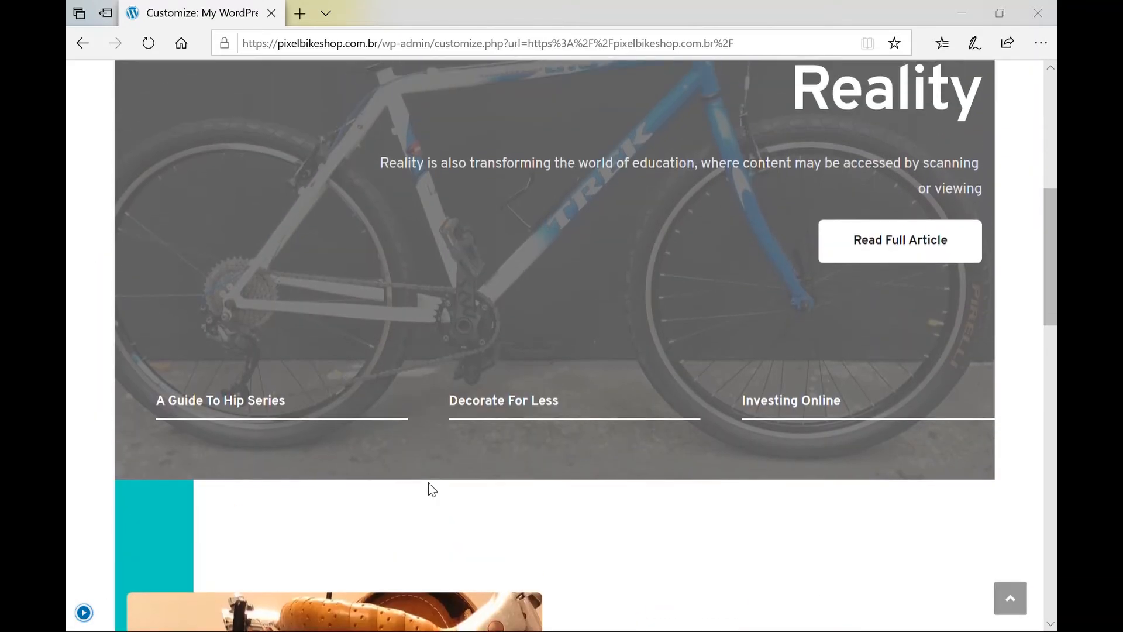
scroll(428, 482, "up", 10)
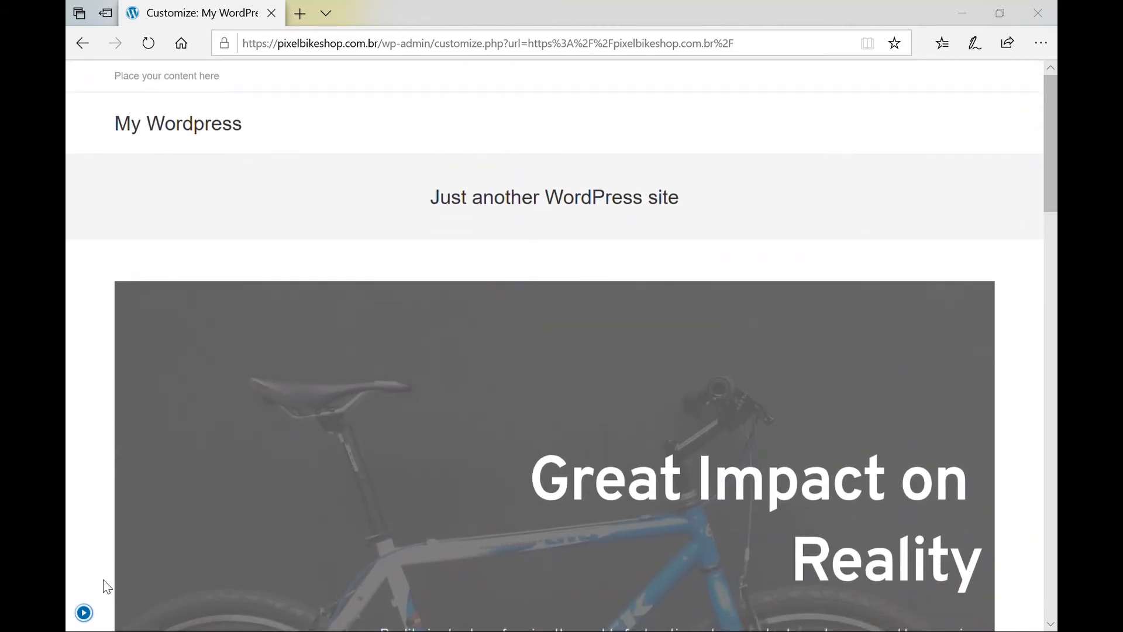
left_click(85, 615)
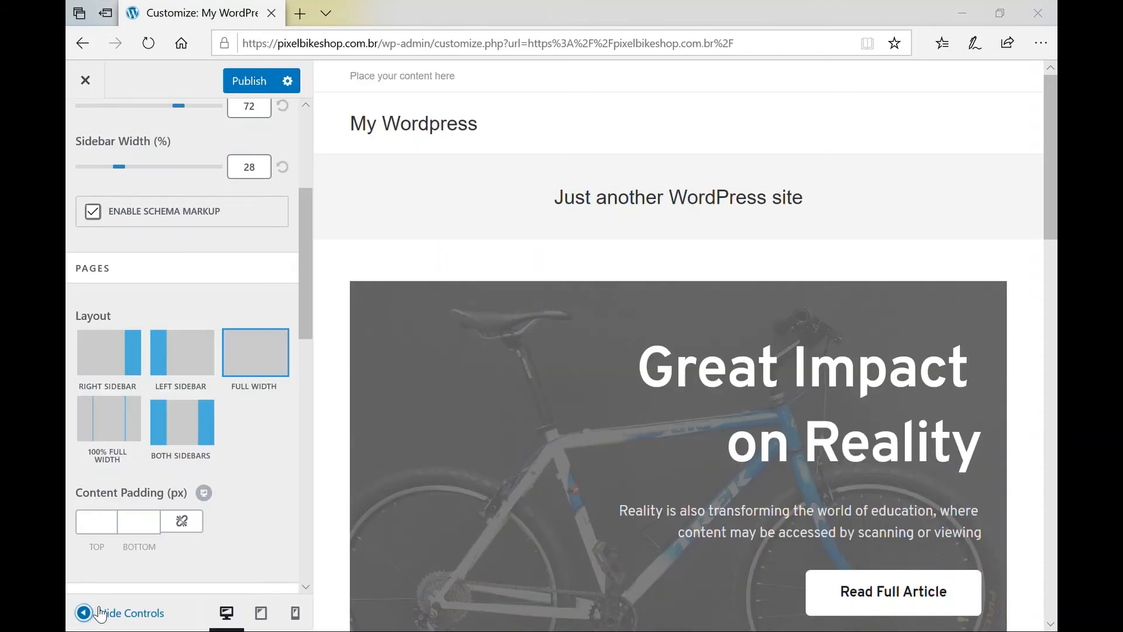
left_click(100, 612)
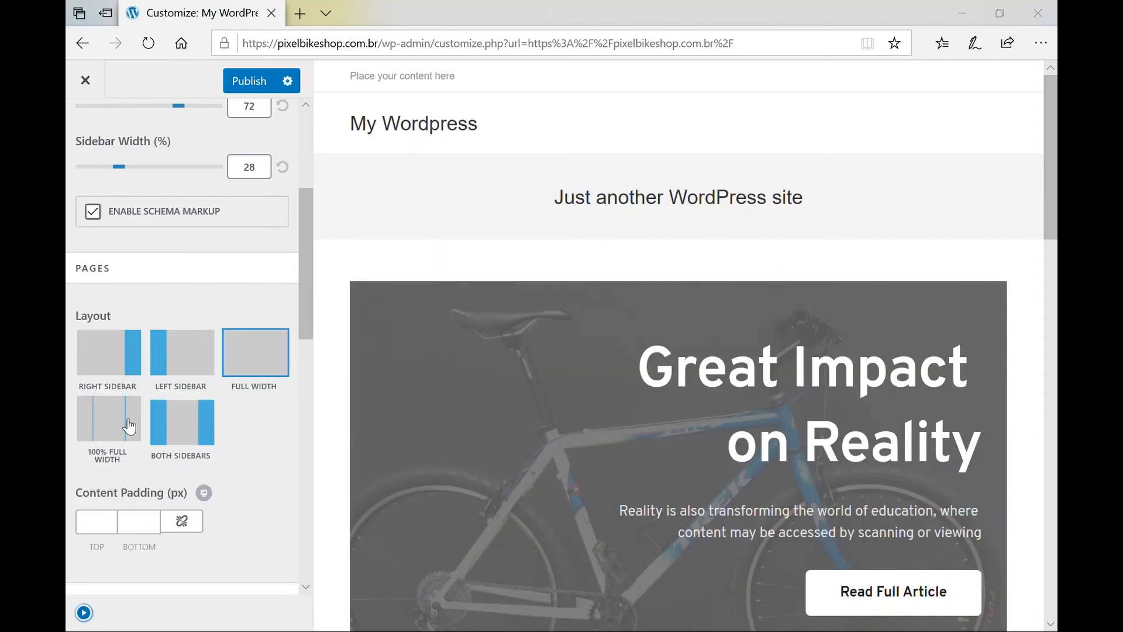
left_click(86, 615)
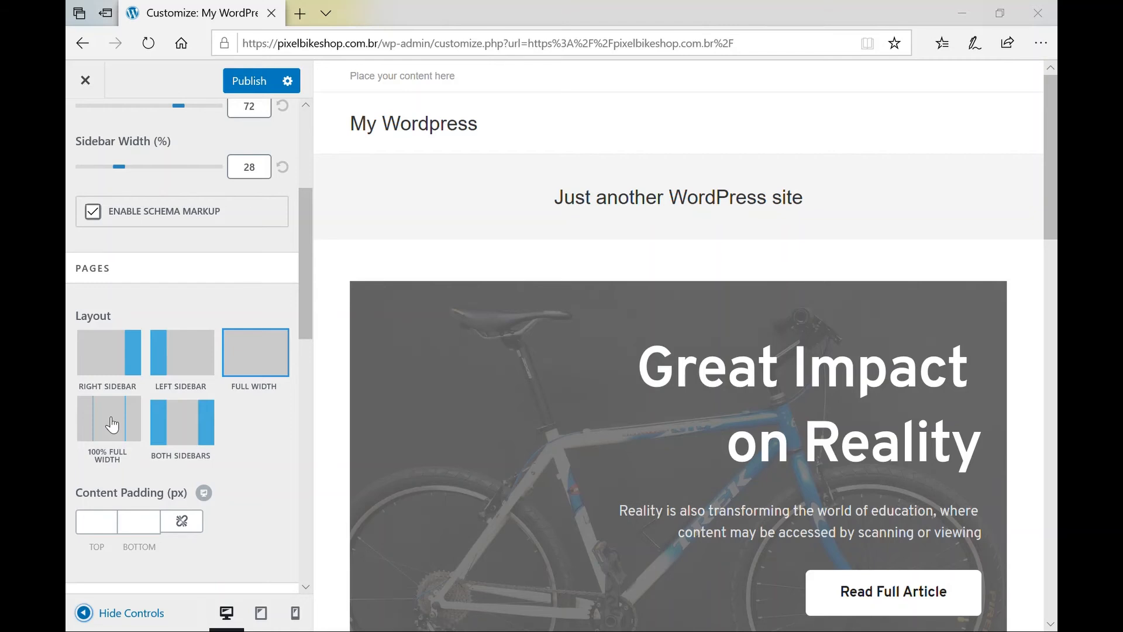
Set the Pages layout to 100% Full Width and review the wider preview with controls hidden.
left_click(113, 424)
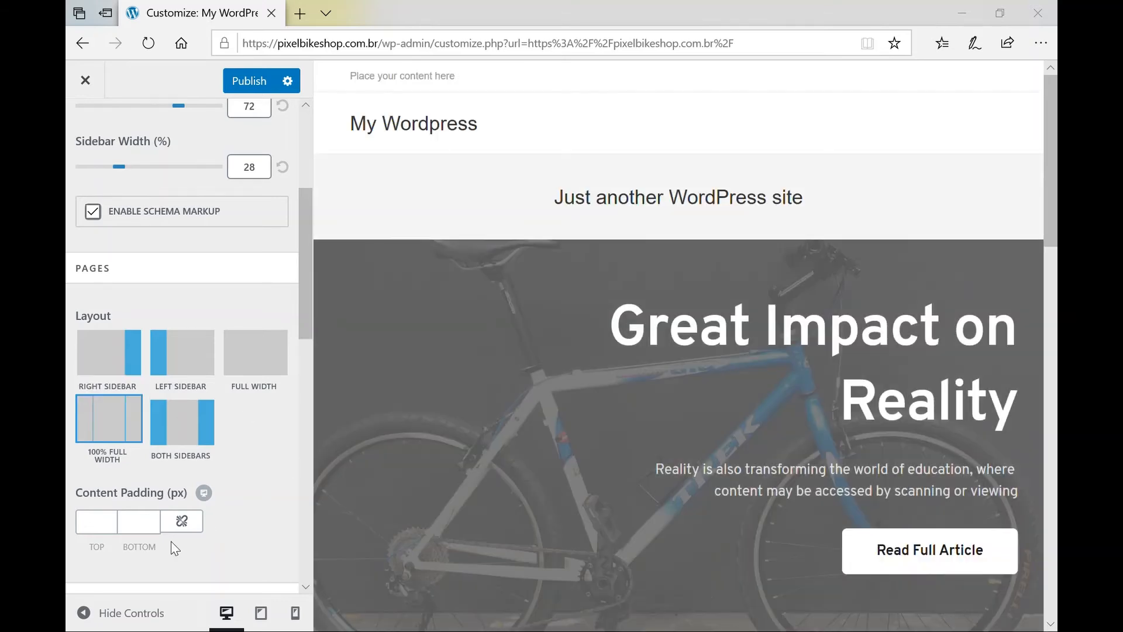
left_click(87, 614)
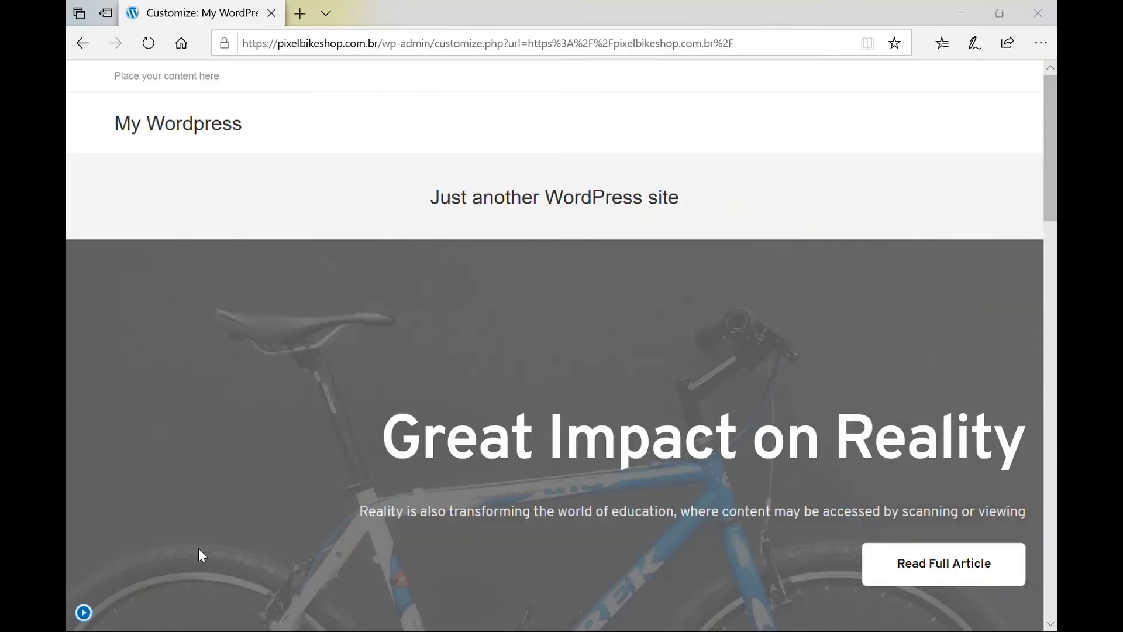
scroll(276, 507, "down", 12)
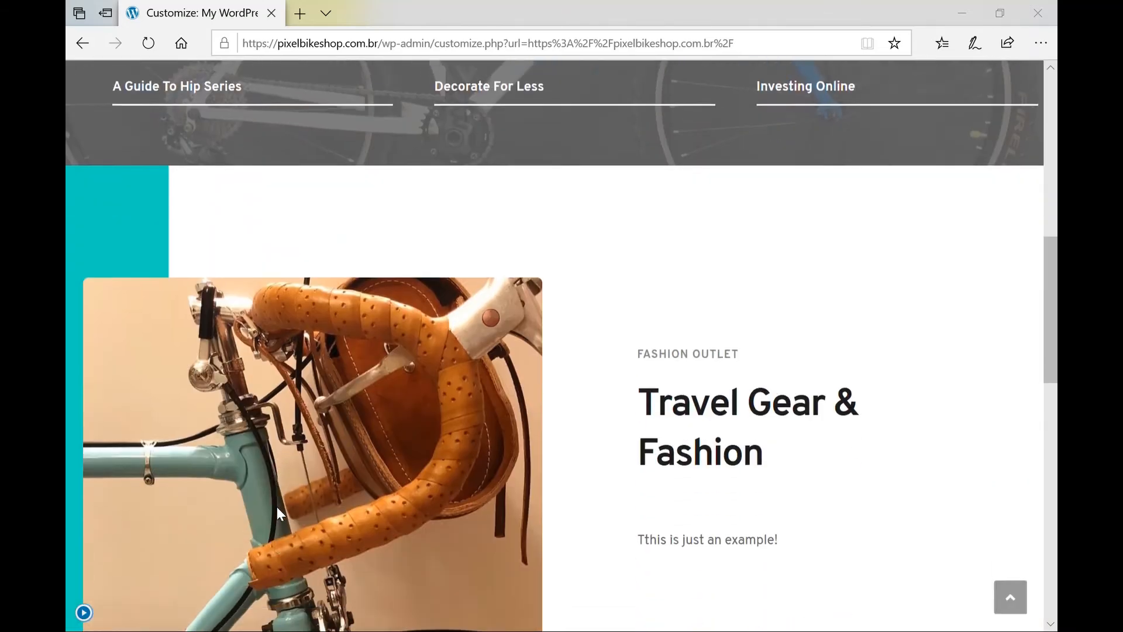
scroll(276, 507, "down", 10)
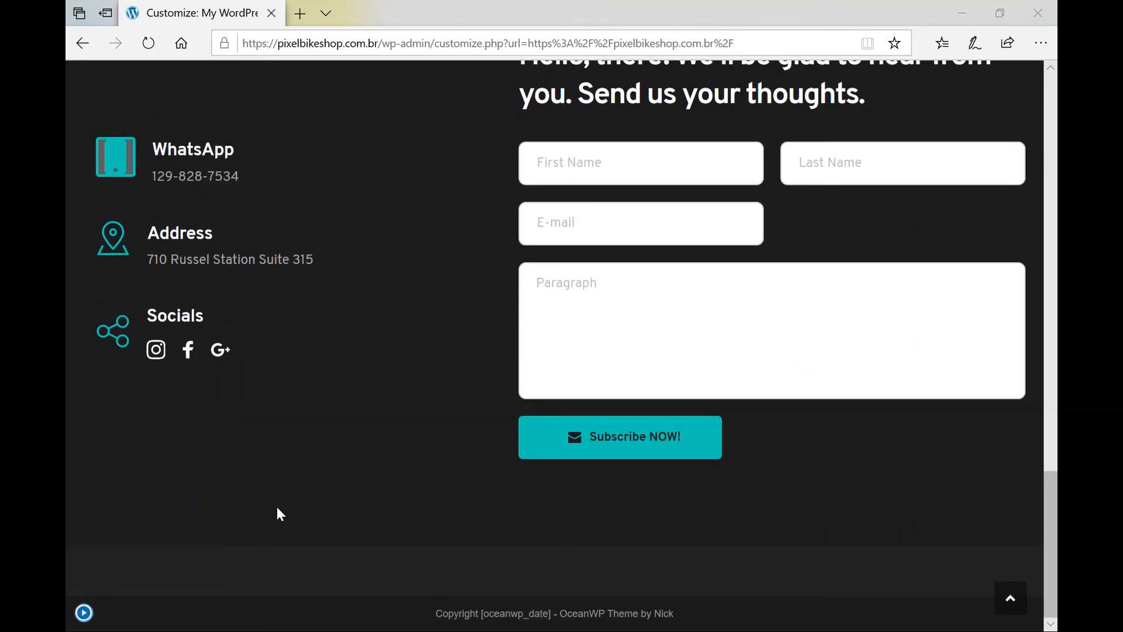
scroll(276, 506, "up", 4)
scroll(276, 508, "up", 16)
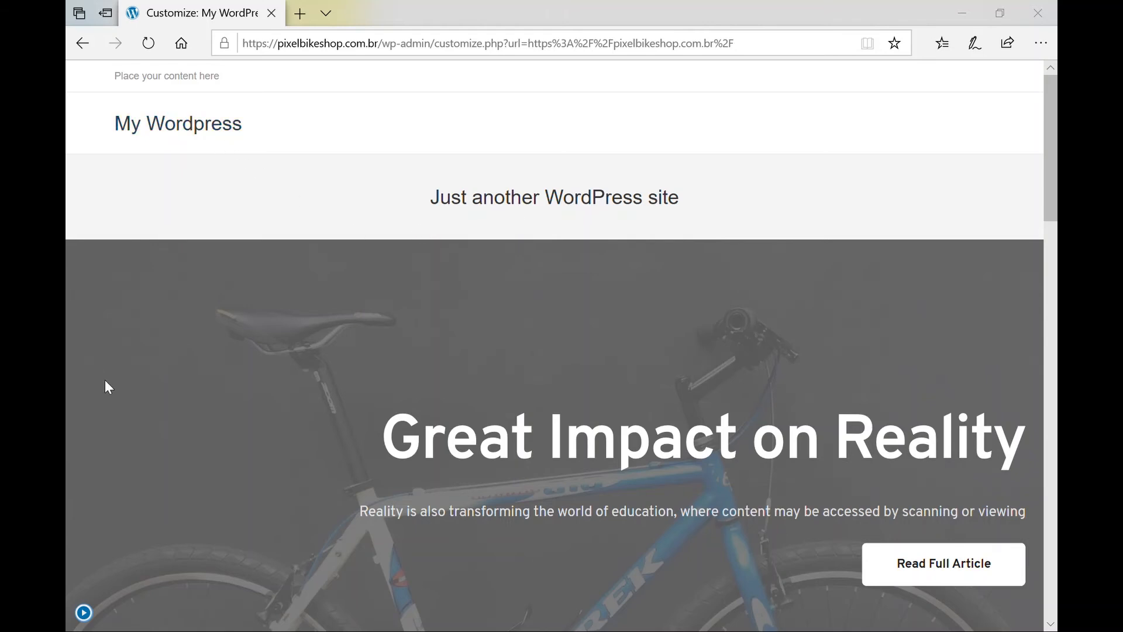
left_click(85, 613)
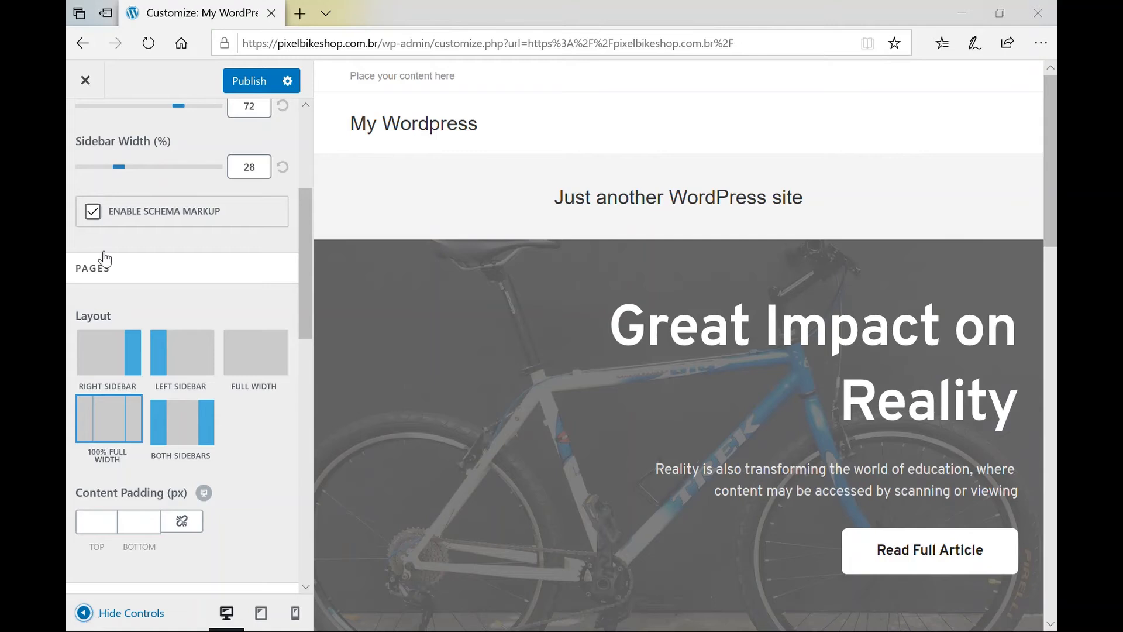
Assign the menu named Menu, containing Home, to the Top Bar location.
scroll(76, 102, "up", 5)
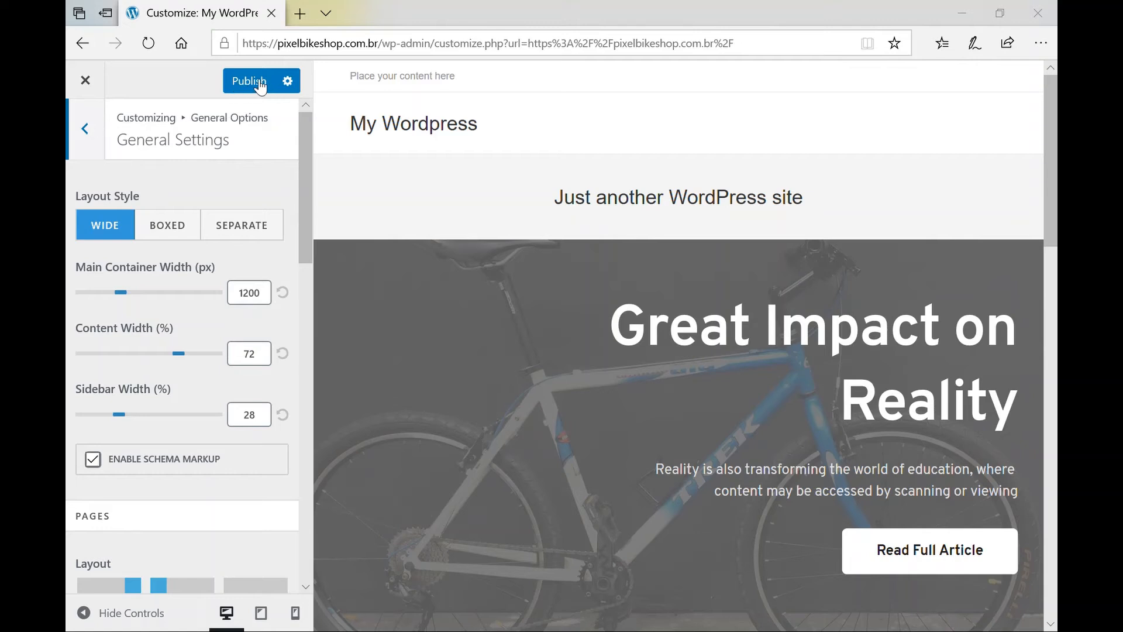
left_click(85, 128)
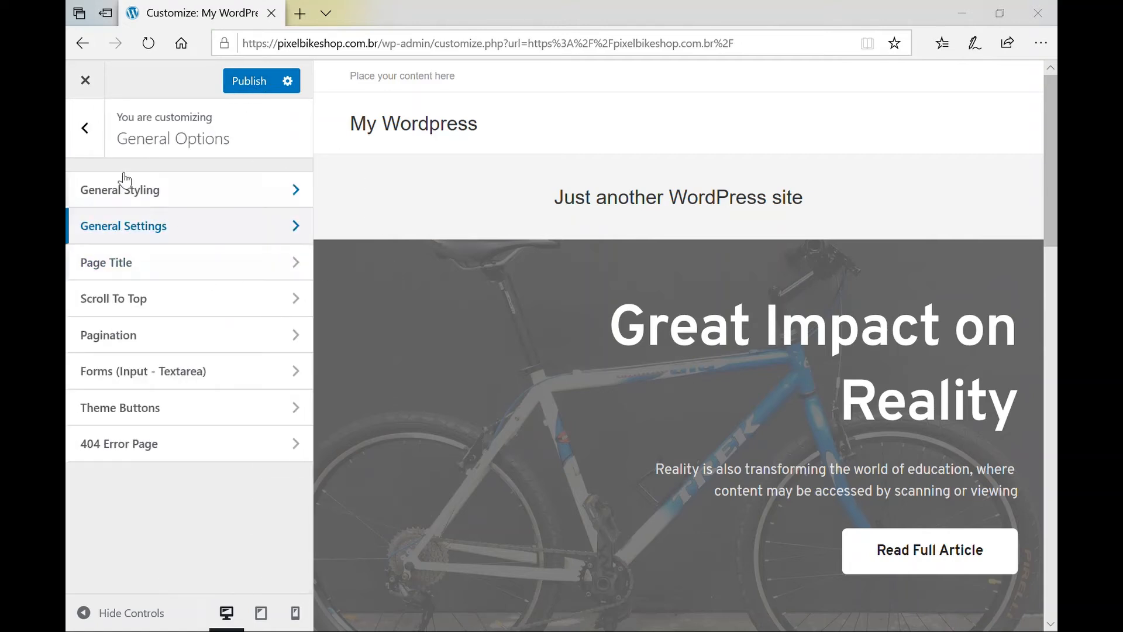
left_click(97, 140)
scroll(159, 316, "down", 2)
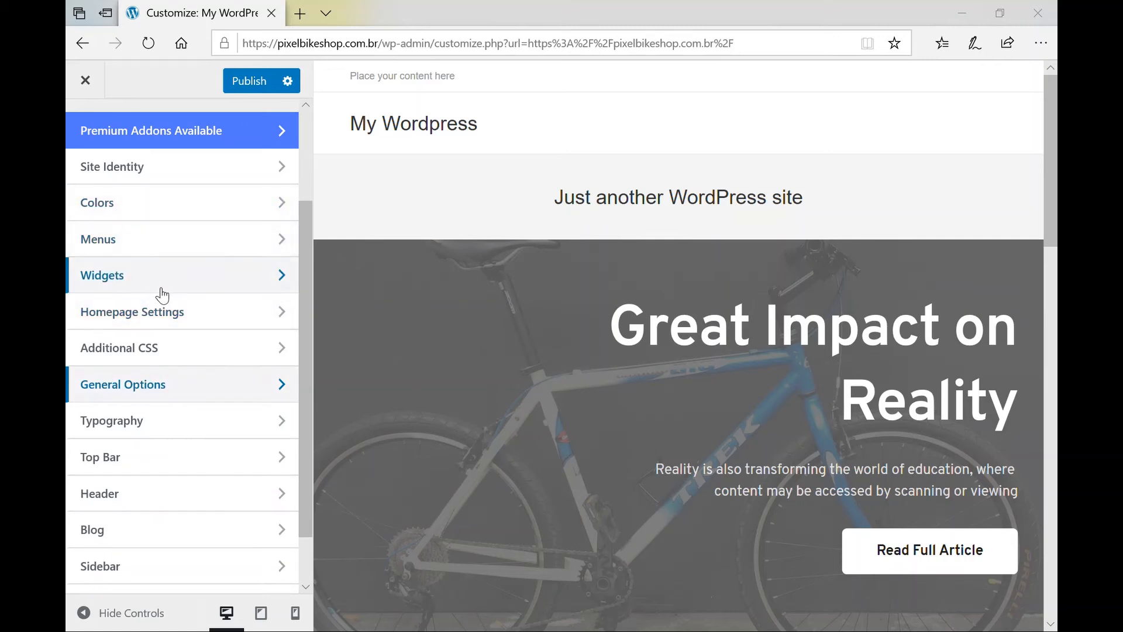
left_click(209, 253)
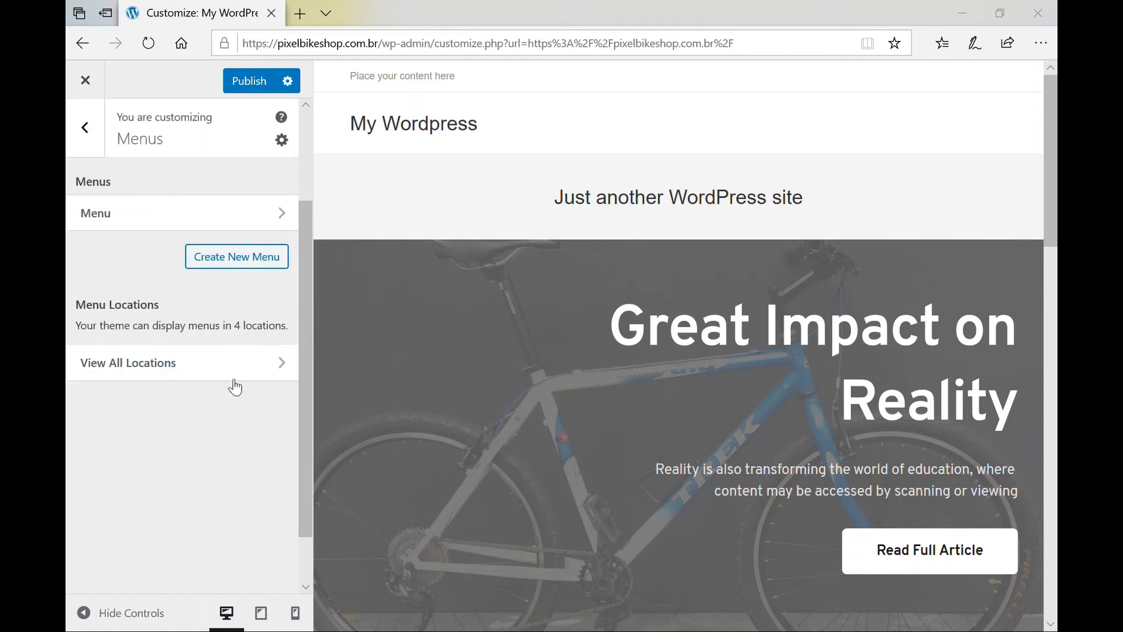
left_click(215, 217)
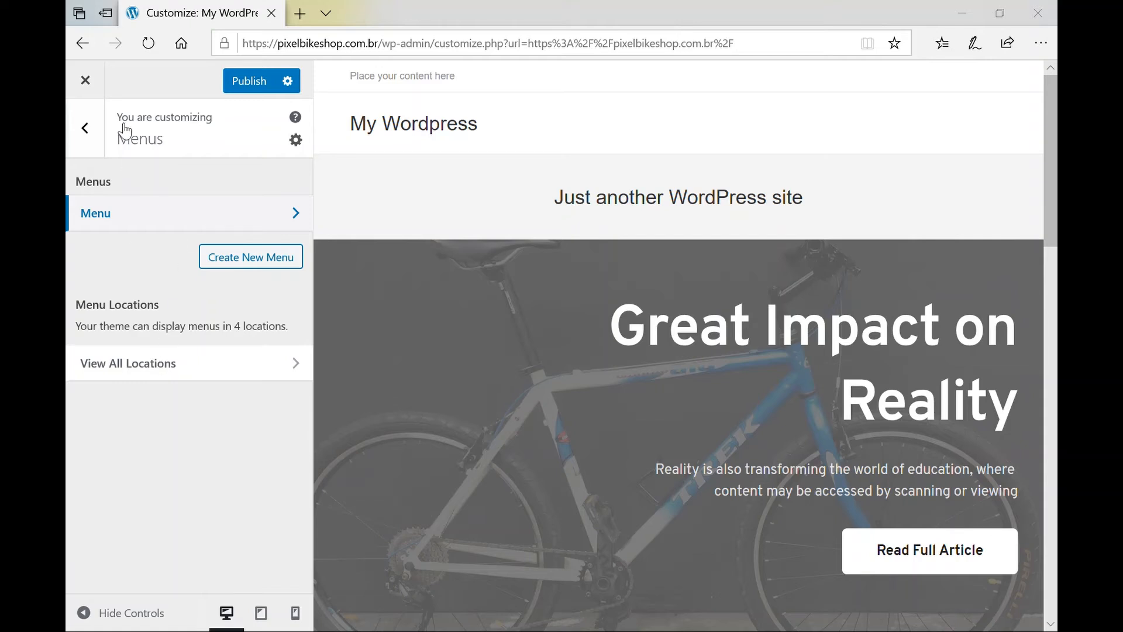
left_click(85, 129)
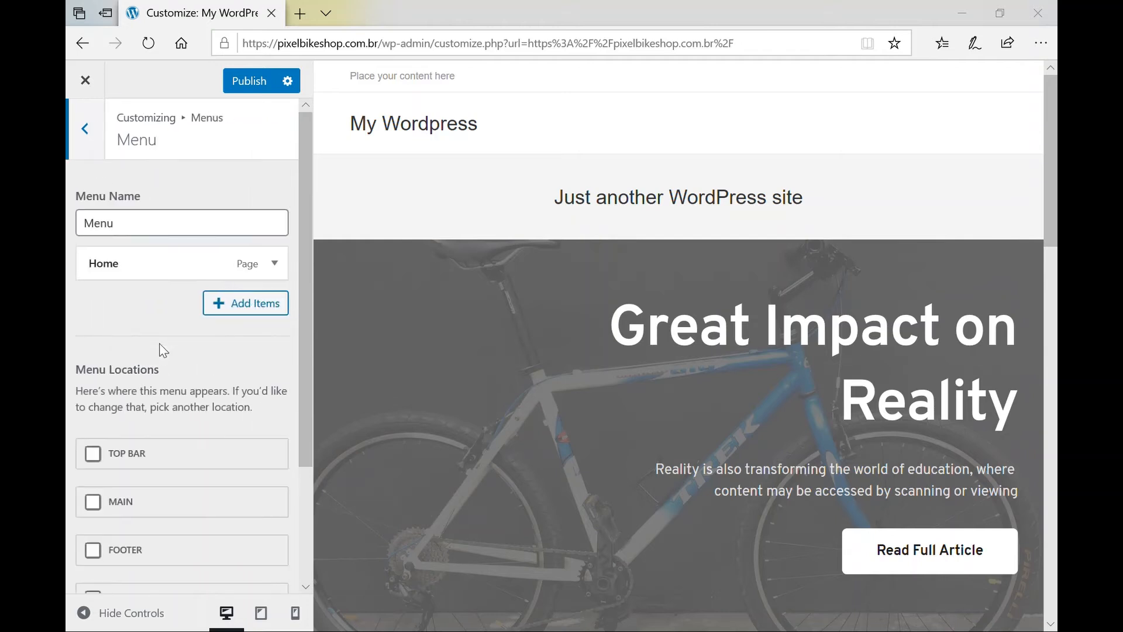
scroll(163, 350, "down", 3)
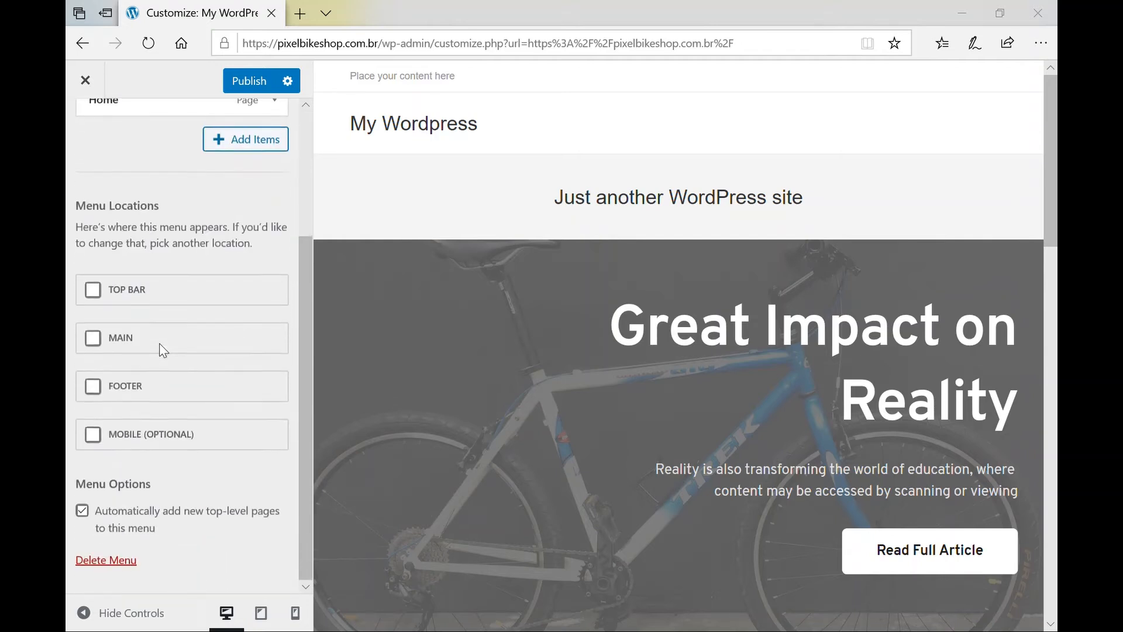
left_click(93, 295)
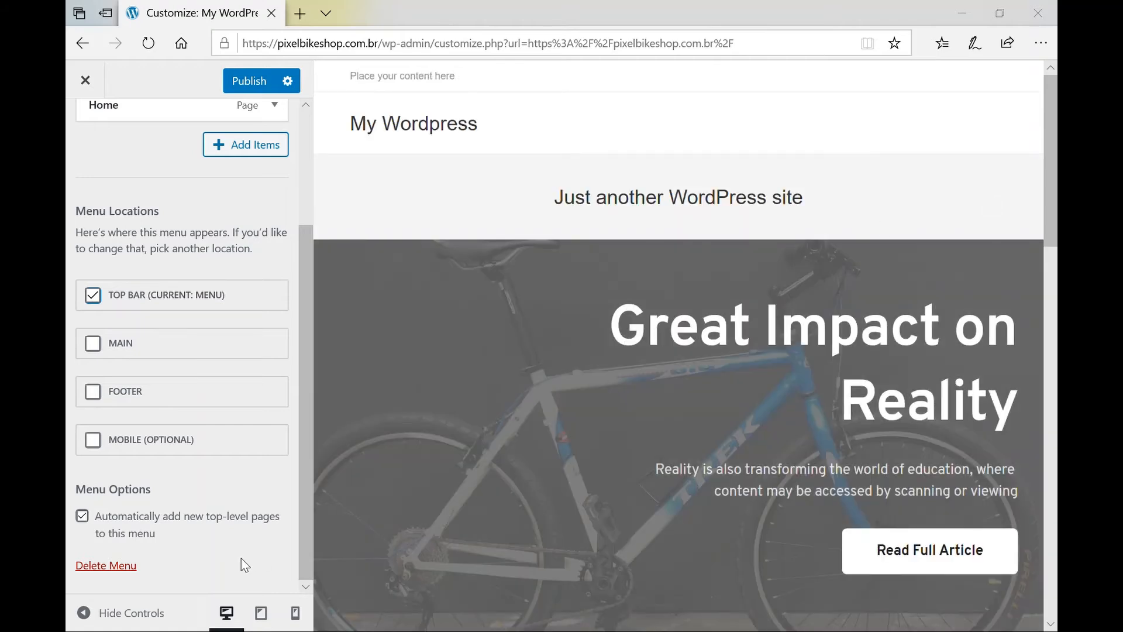
left_click(85, 614)
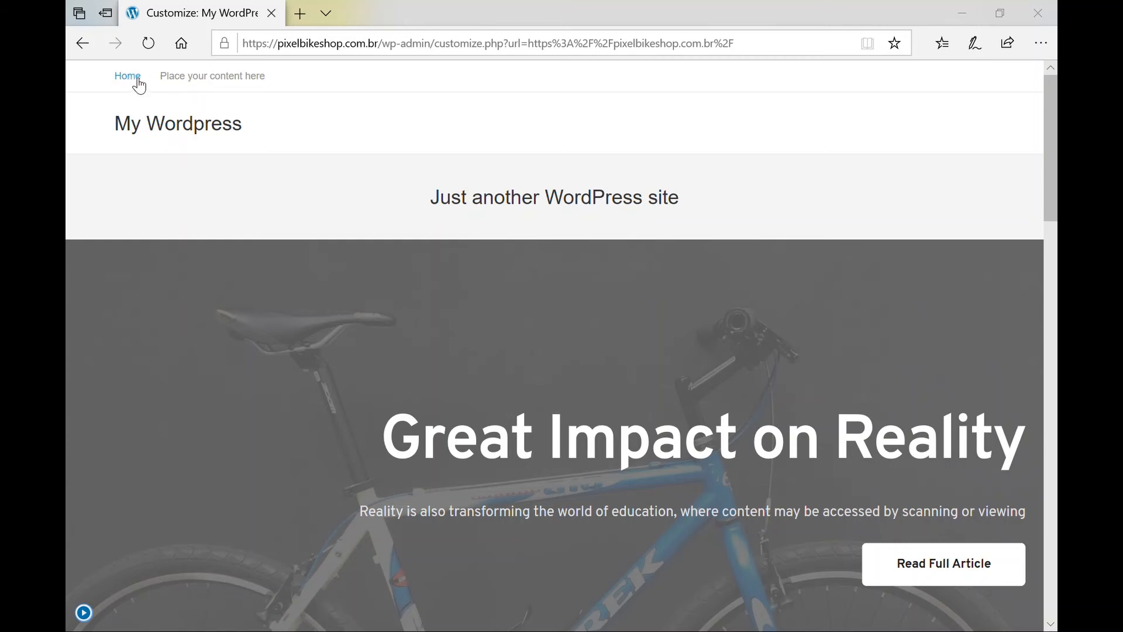
left_click(87, 613)
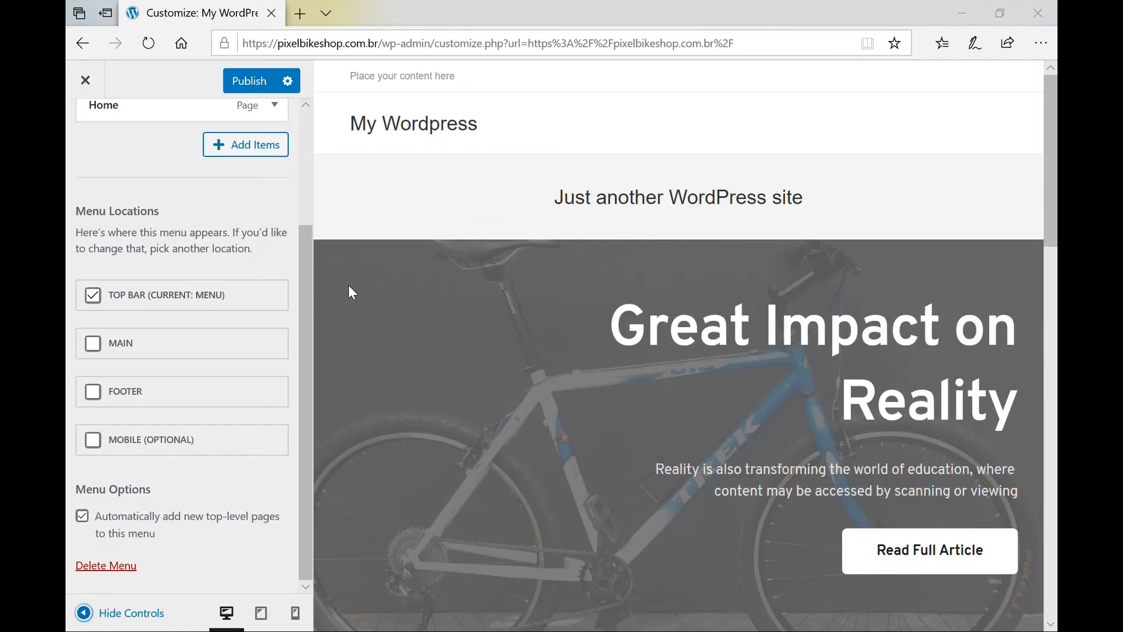
Assign the menu to the Main location instead of Top Bar and preview Home in the header.
left_click(93, 343)
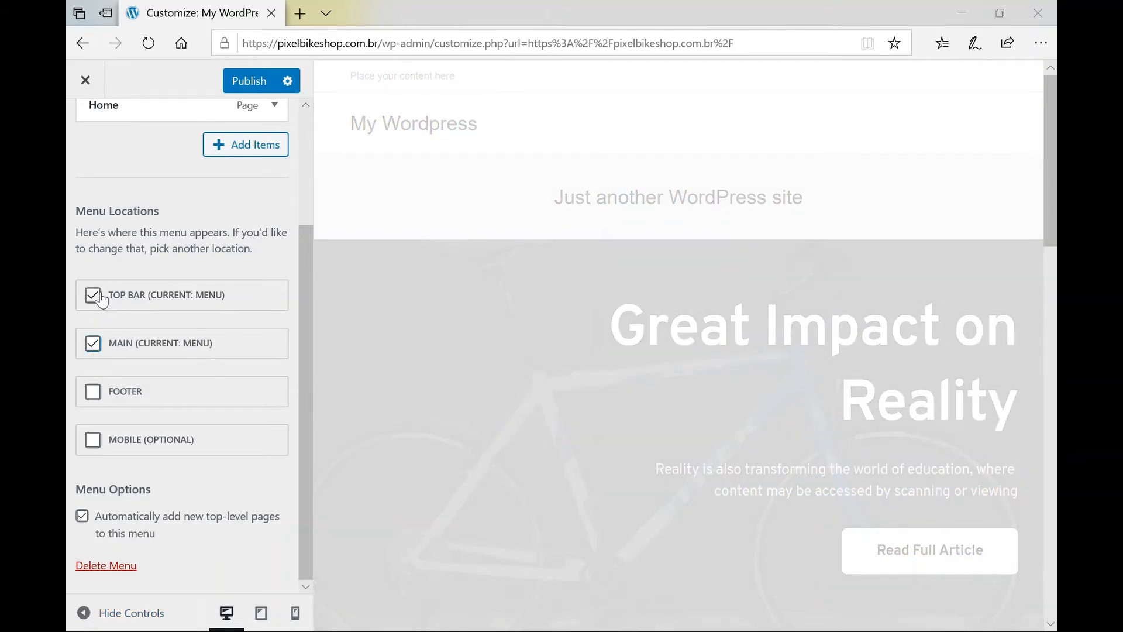
left_click(100, 295)
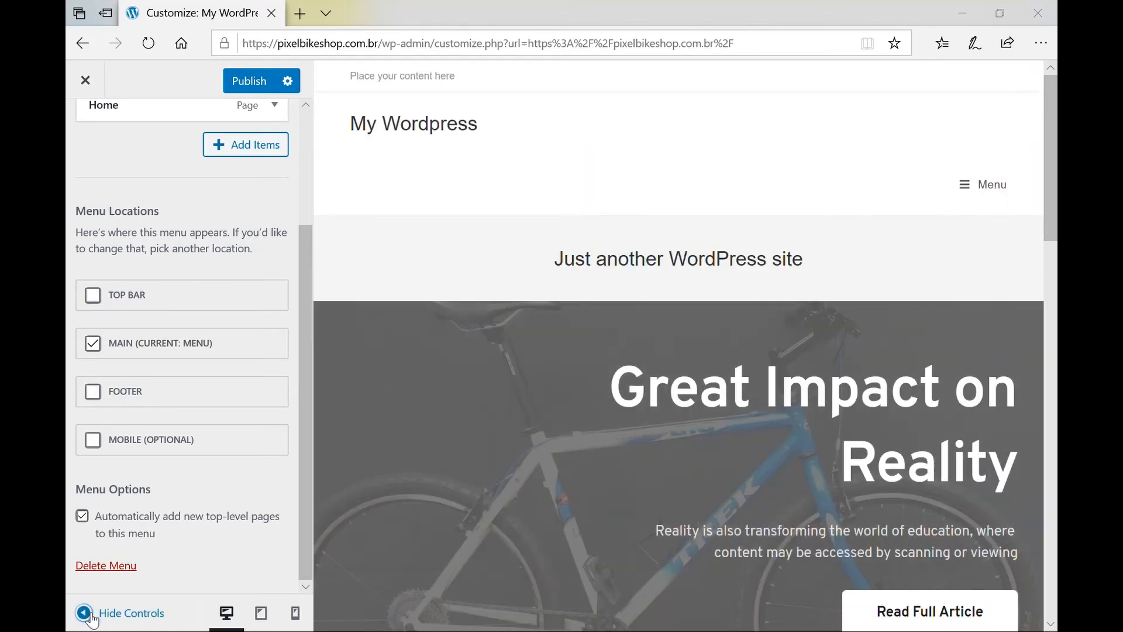
left_click(89, 615)
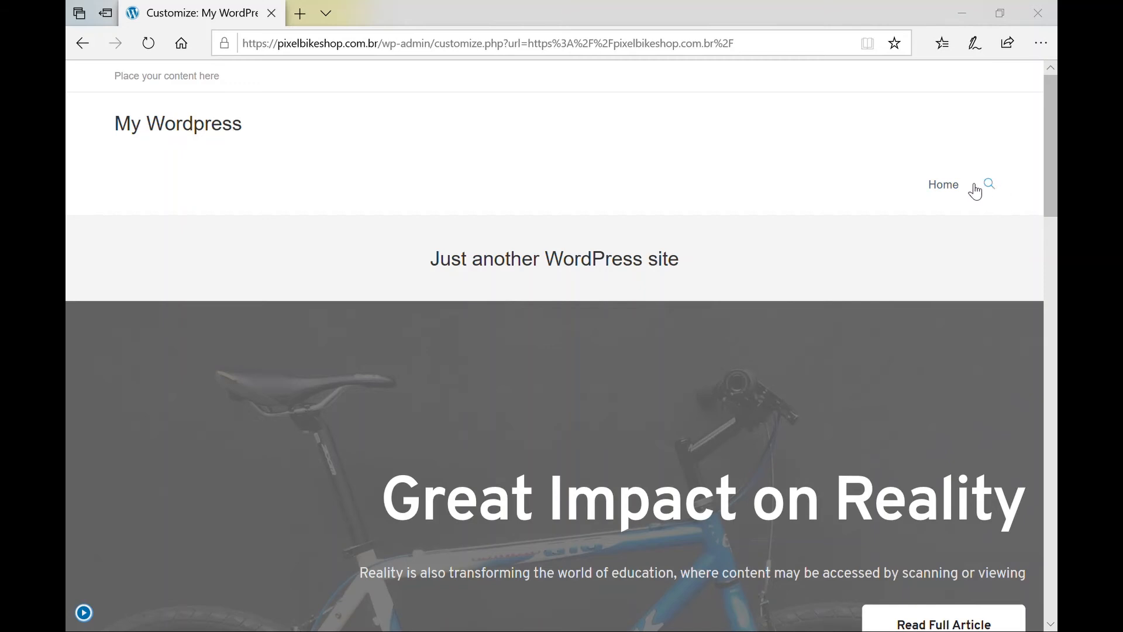
left_click(85, 614)
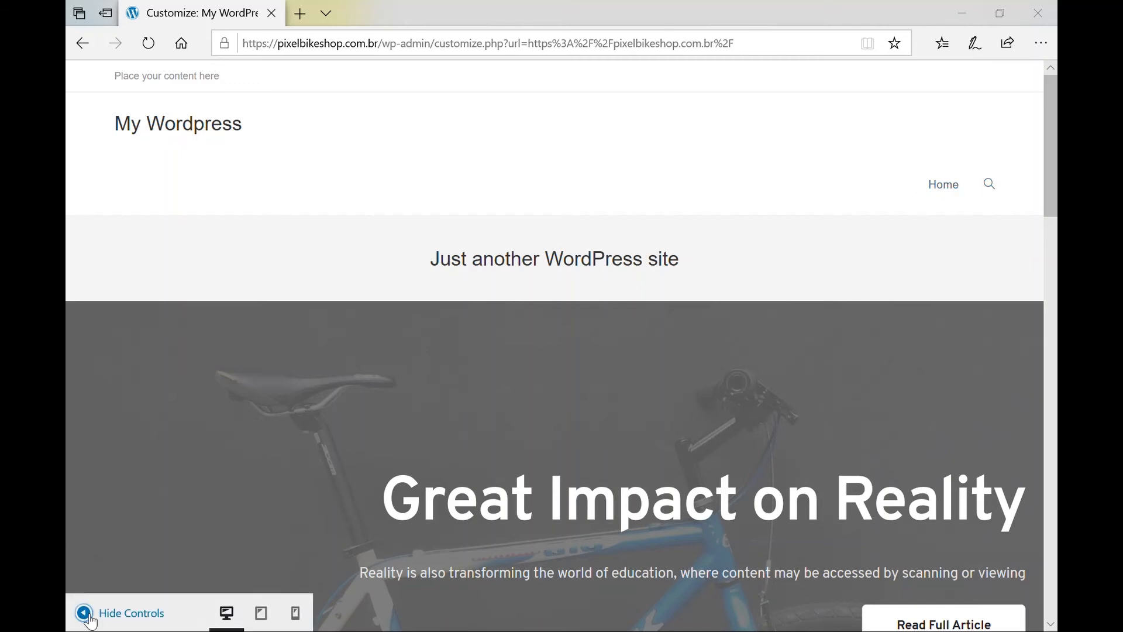
scroll(148, 489, "down", 1)
scroll(148, 489, "up", 4)
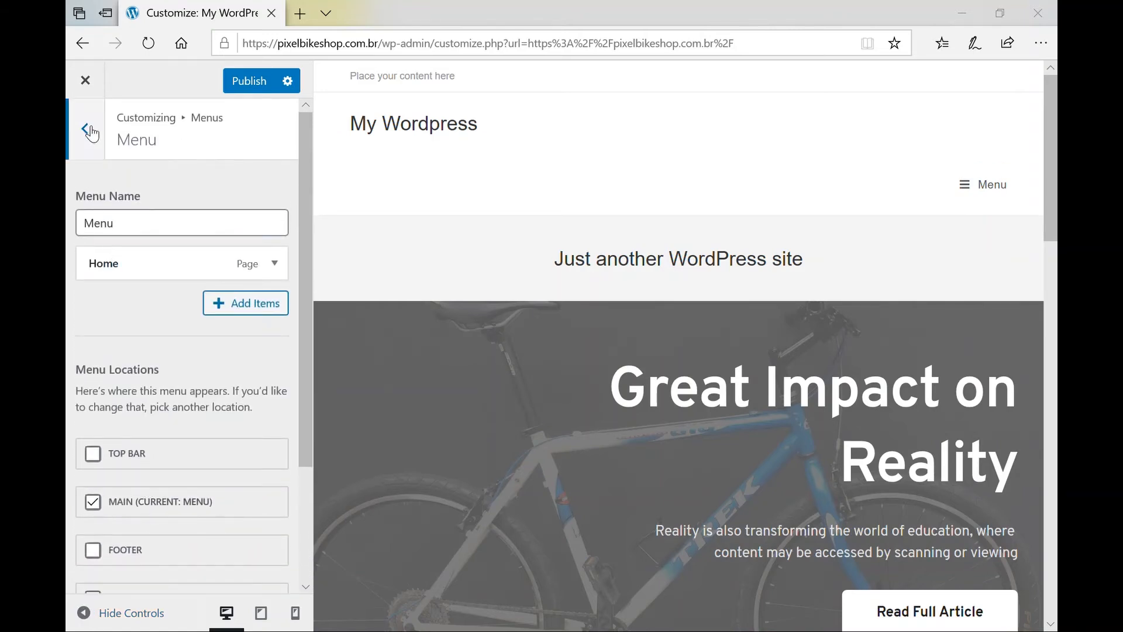
Go back to the main Customizer list and open Site Identity.
left_click(88, 130)
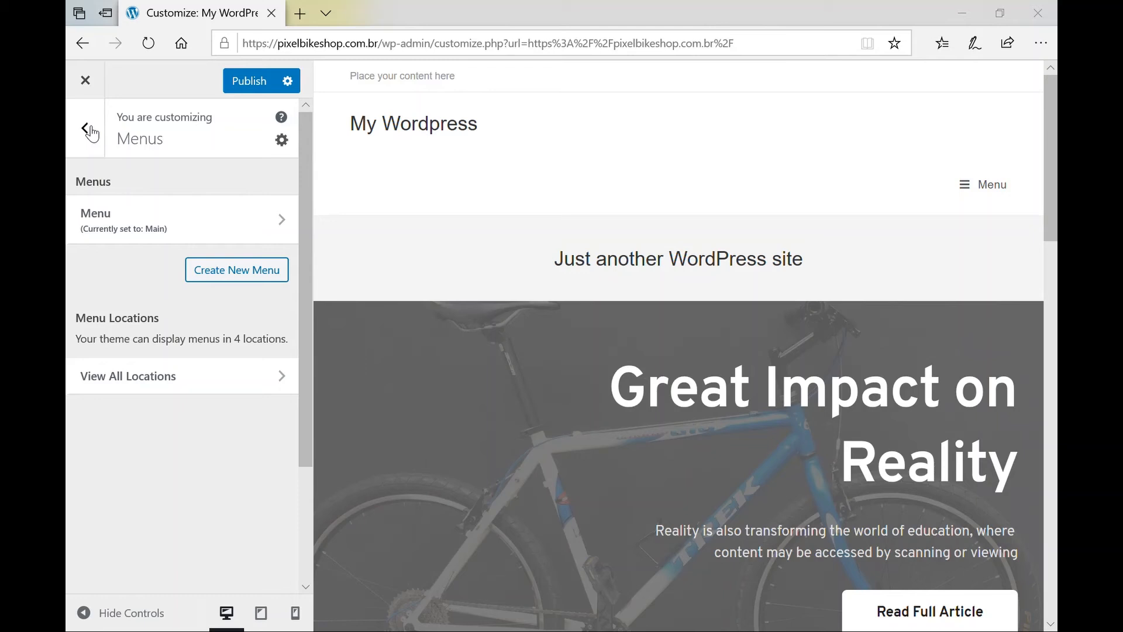
left_click(88, 130)
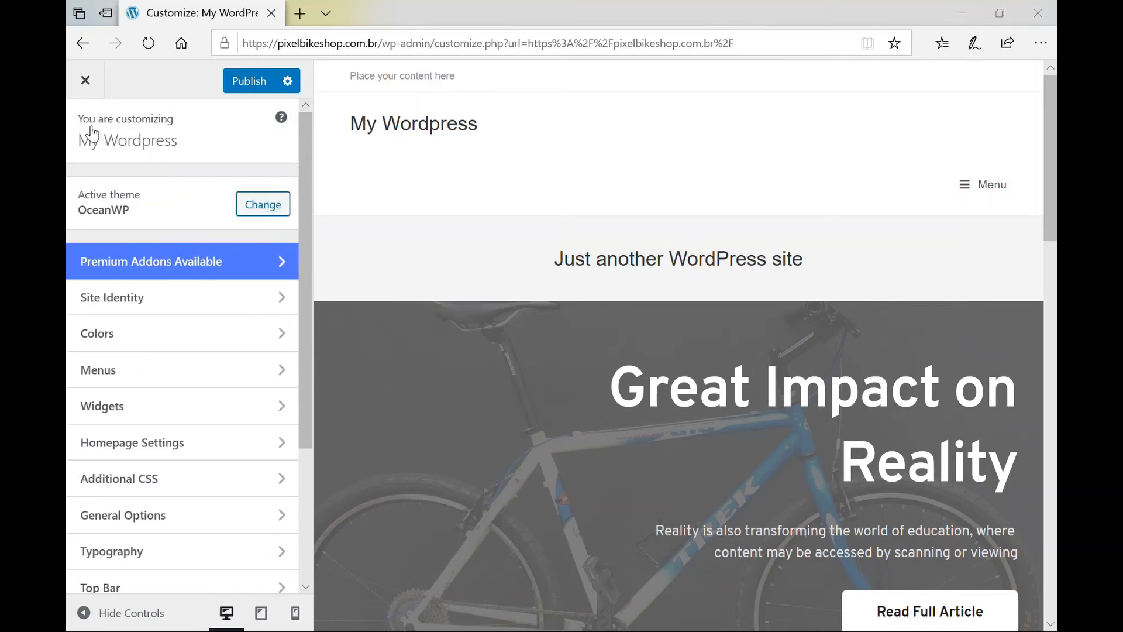
scroll(92, 132, "down", 2)
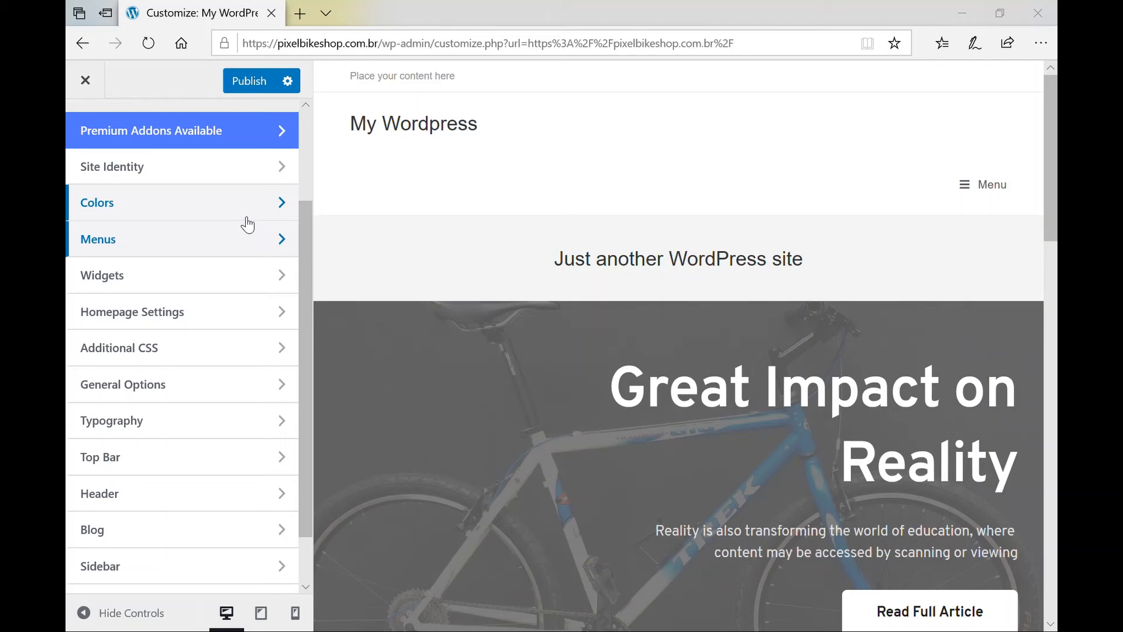
left_click(285, 171)
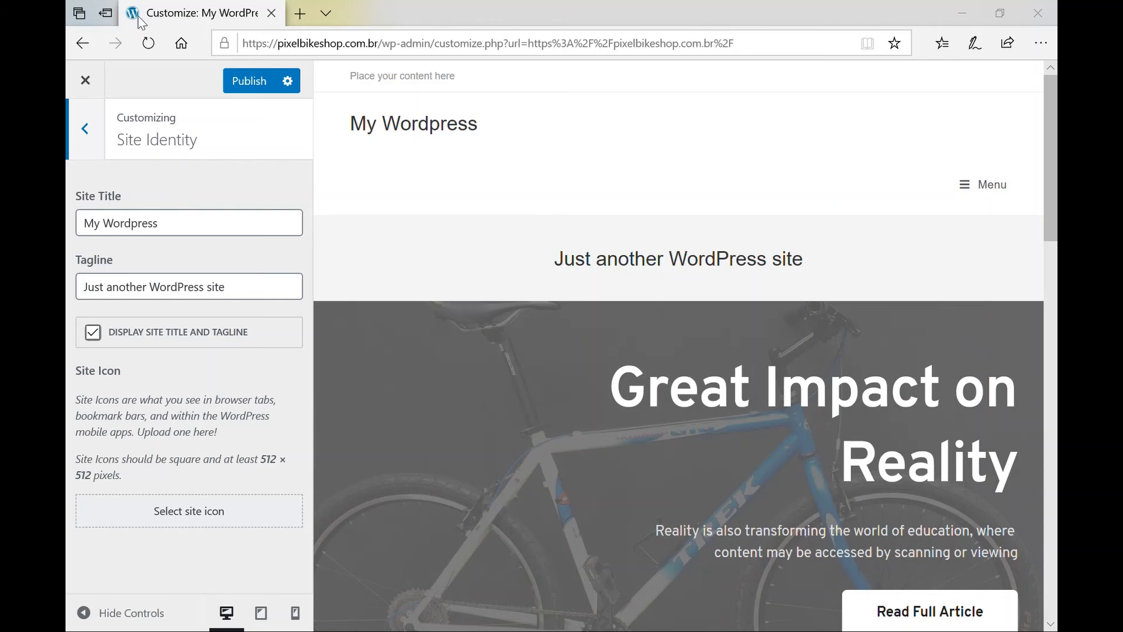
Glance at another browser tab, then return and start choosing a site icon image.
left_click(300, 13)
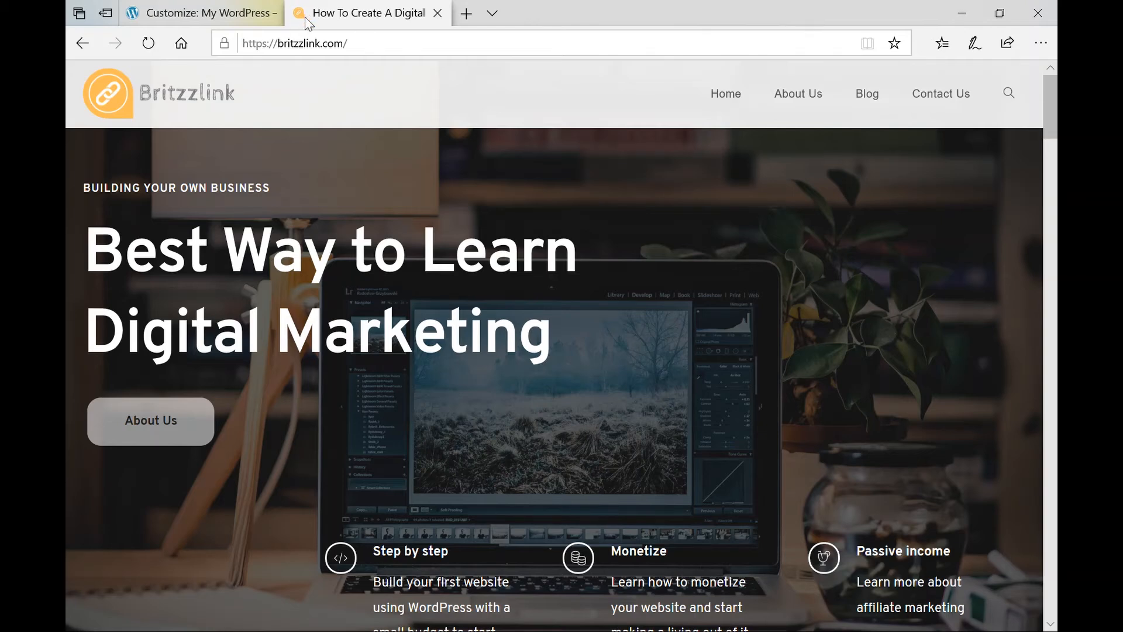
left_click(182, 13)
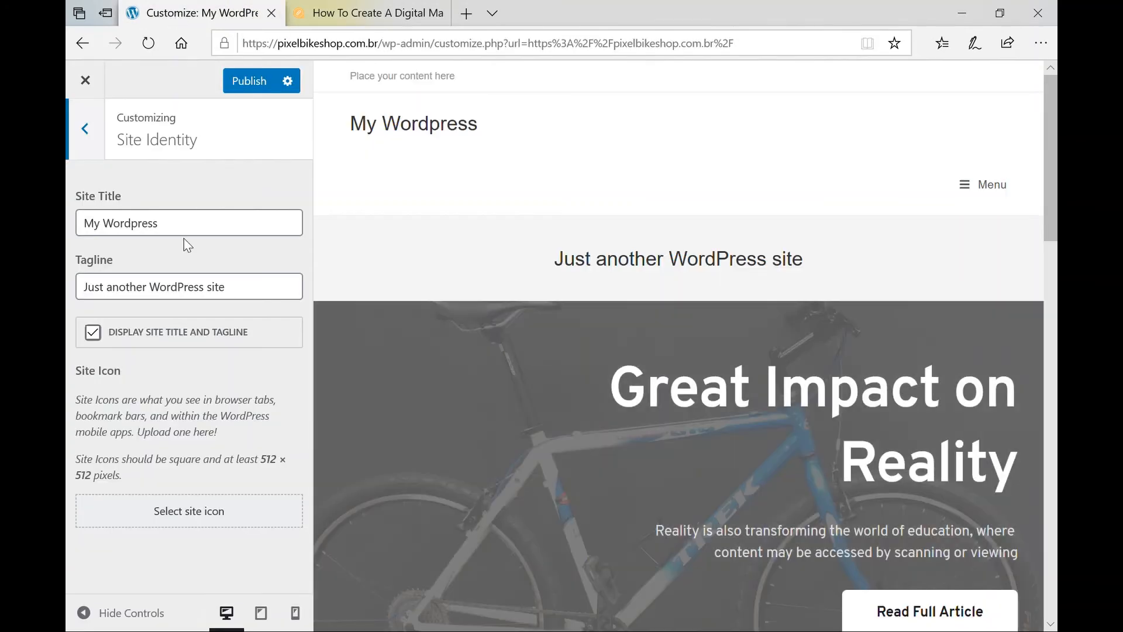
left_click(197, 523)
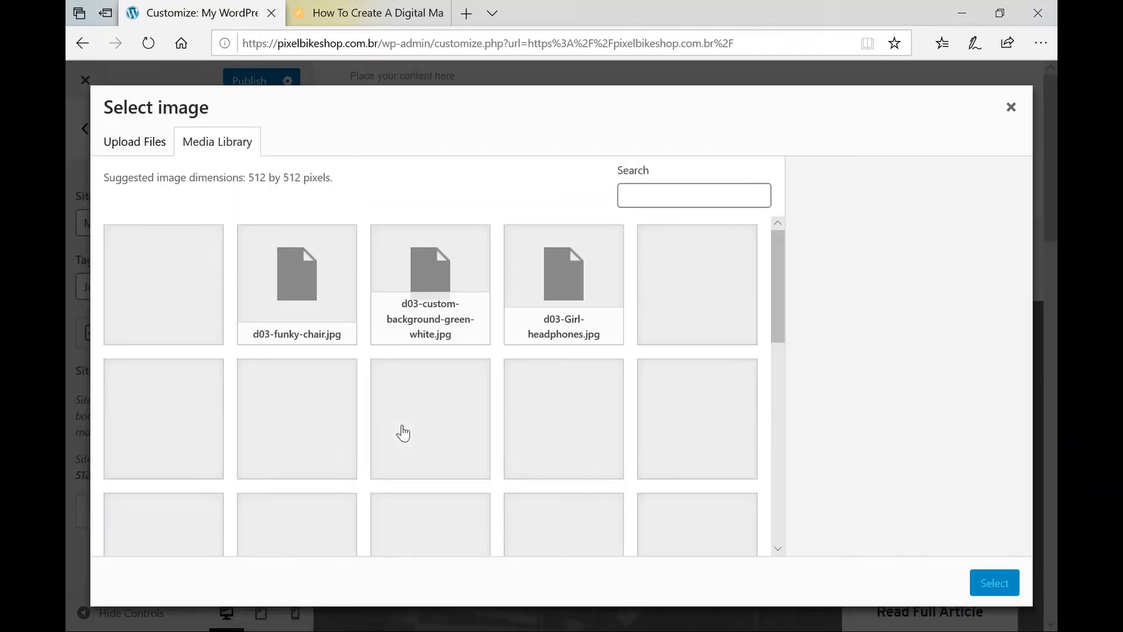
Pick the Pixel Bike Shop logo from the Media Library for the site icon.
scroll(476, 467, "down", 10)
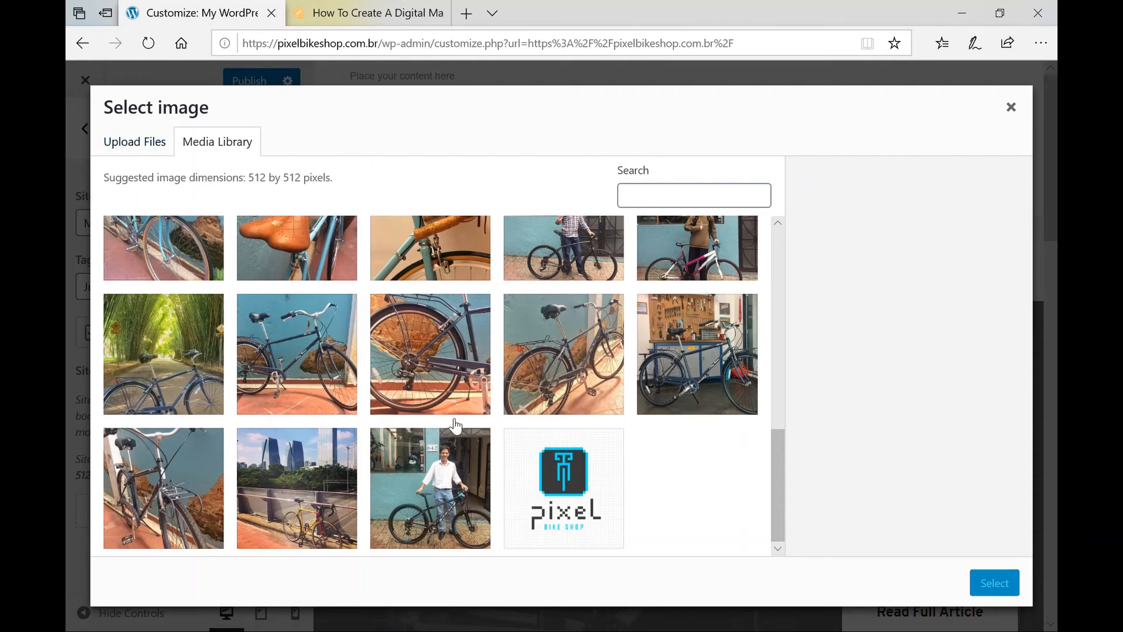
left_click(575, 493)
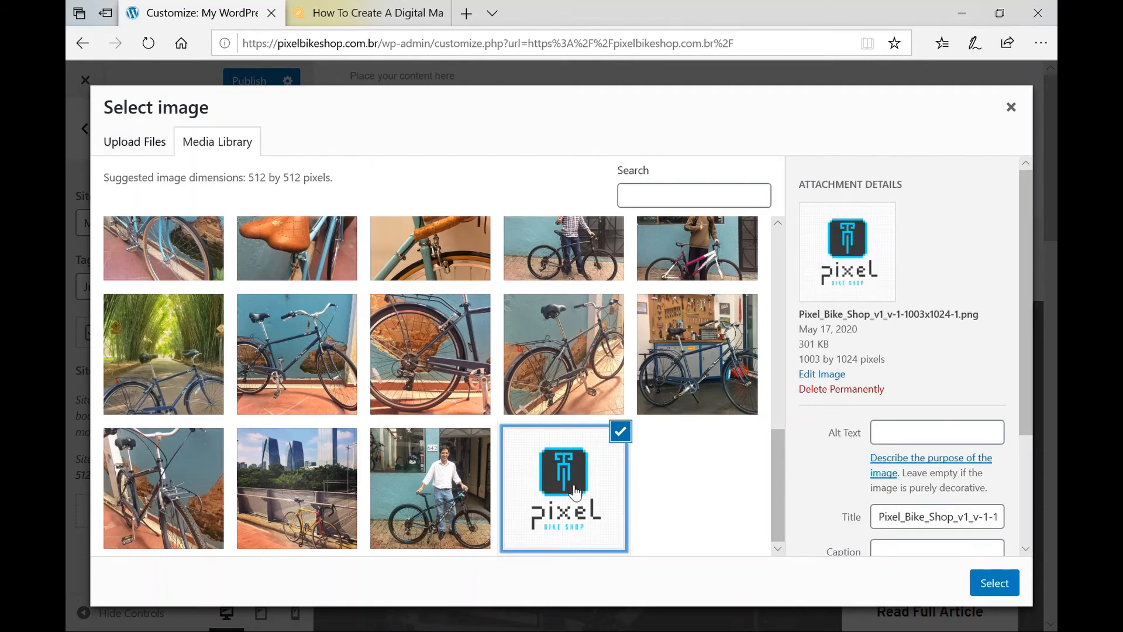
left_click(994, 584)
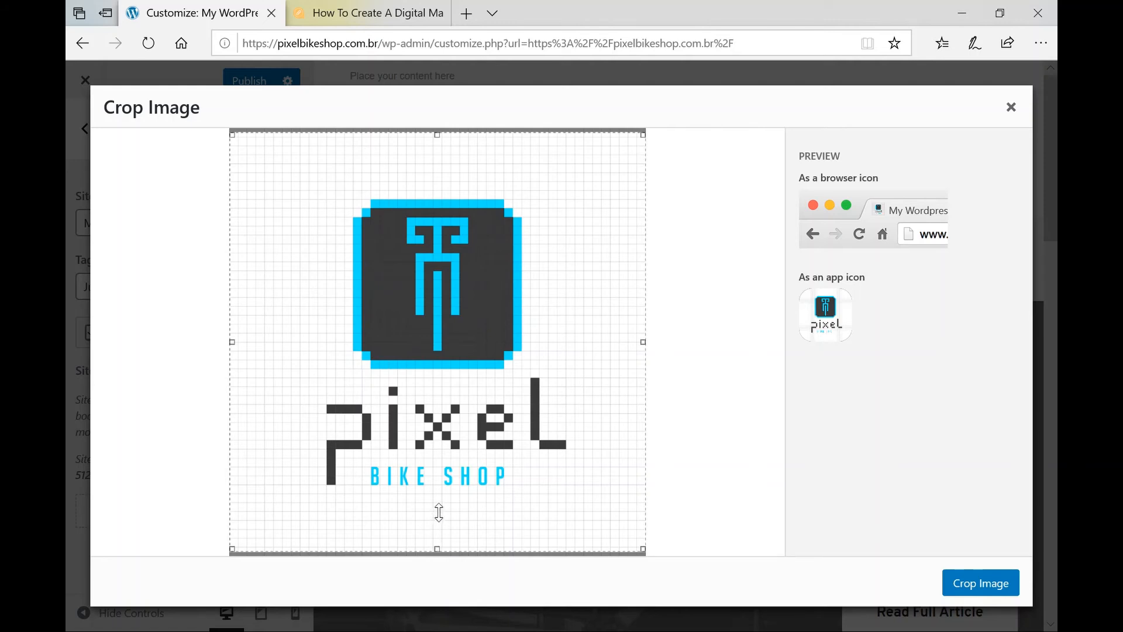
Adjust the square crop box to frame the whole logo and apply the crop.
left_click_drag(439, 514, 440, 509)
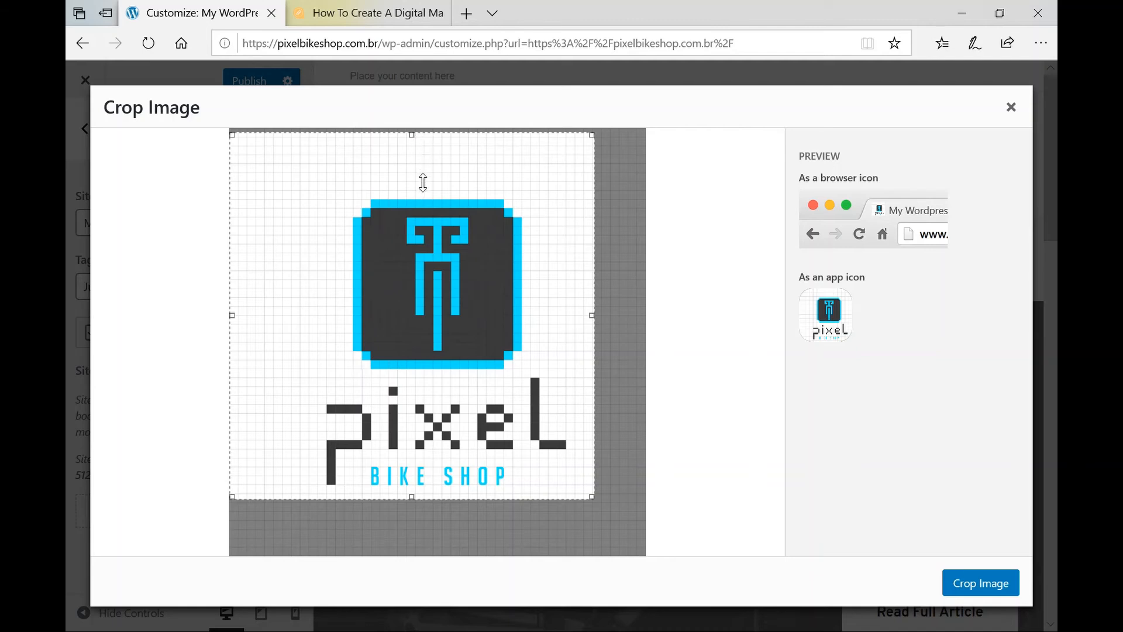
left_click_drag(423, 189, 475, 146)
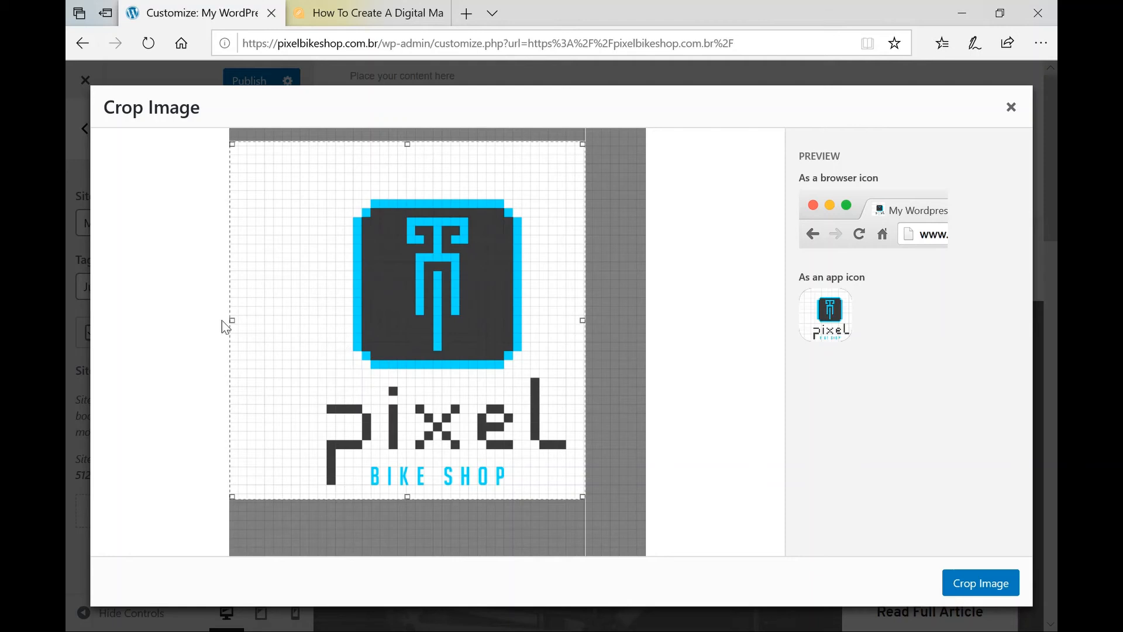
left_click_drag(231, 321, 236, 324)
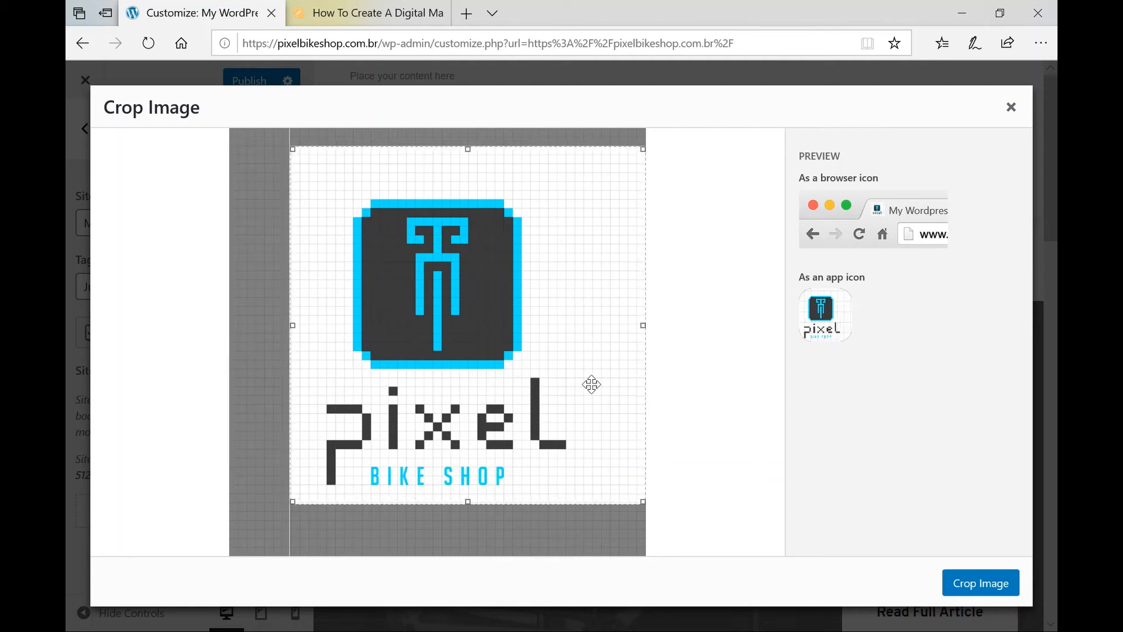
mouse_move(557, 381)
left_mouse_down()
mouse_move(535, 384)
mouse_move(560, 391)
left_mouse_up()
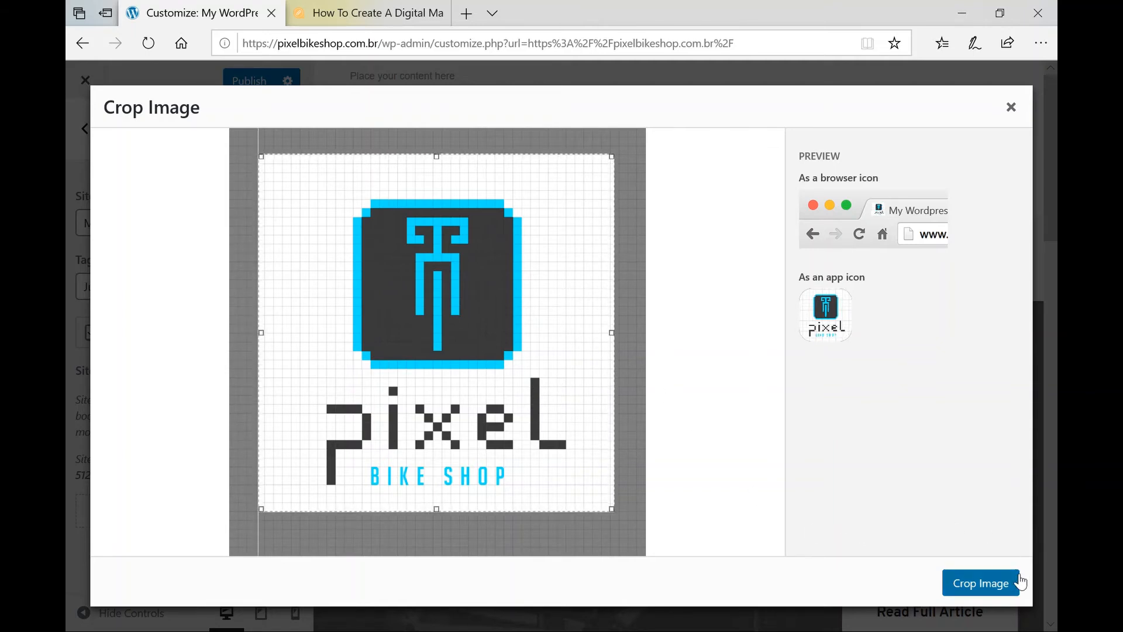
left_click_drag(496, 407, 498, 409)
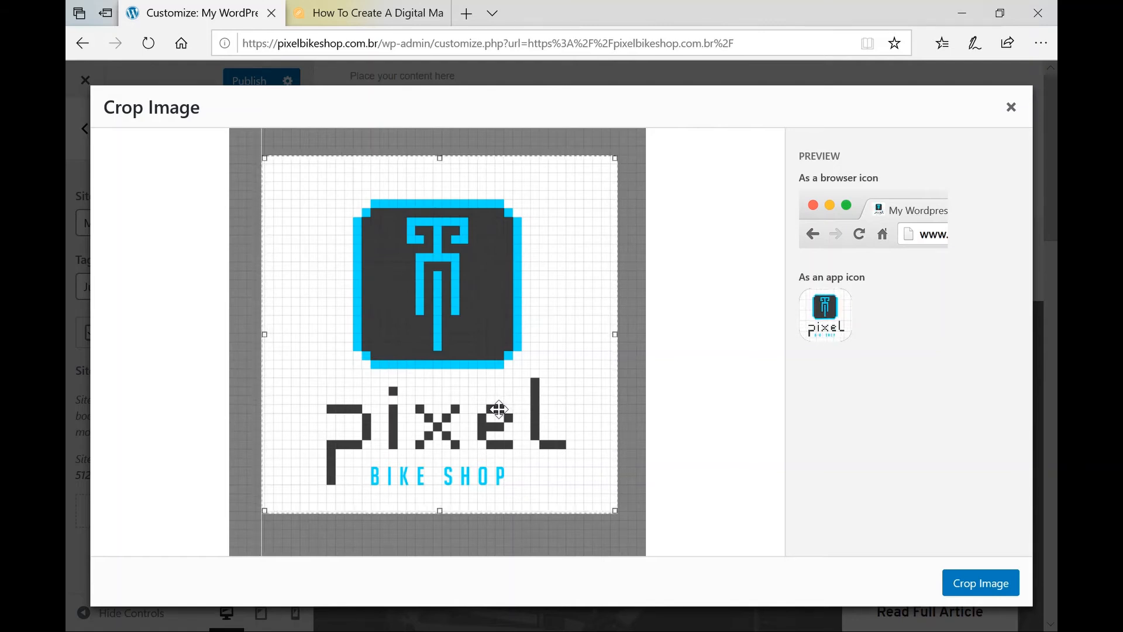
left_click(995, 582)
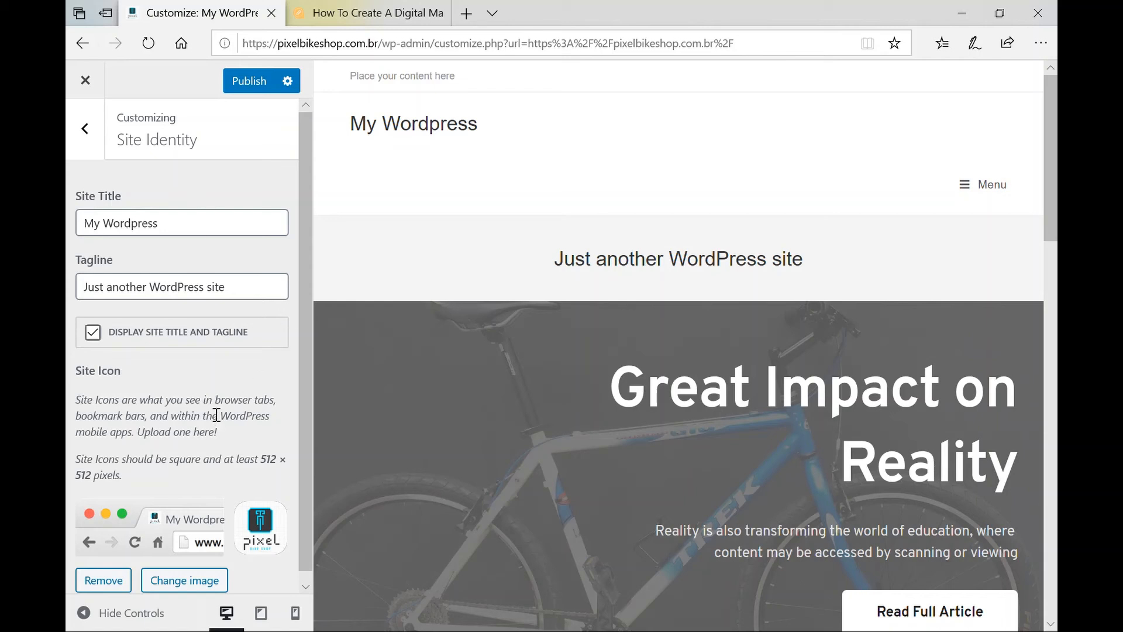
Return to the main Customizer list and open the Header section.
scroll(216, 414, "down", 1)
scroll(216, 415, "up", 1)
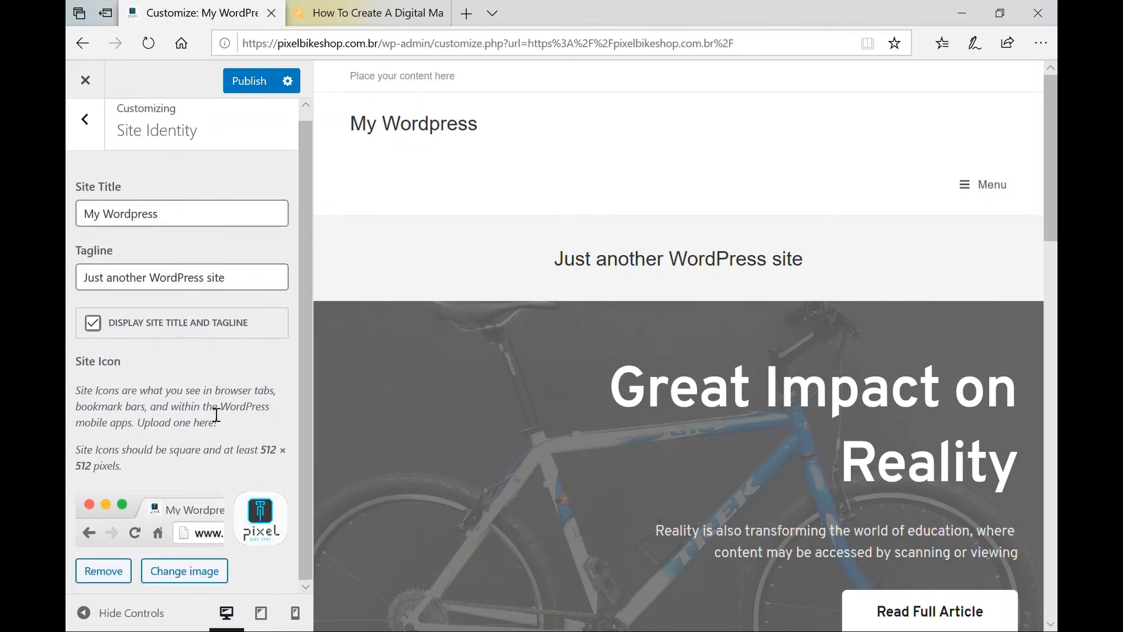
left_click(86, 130)
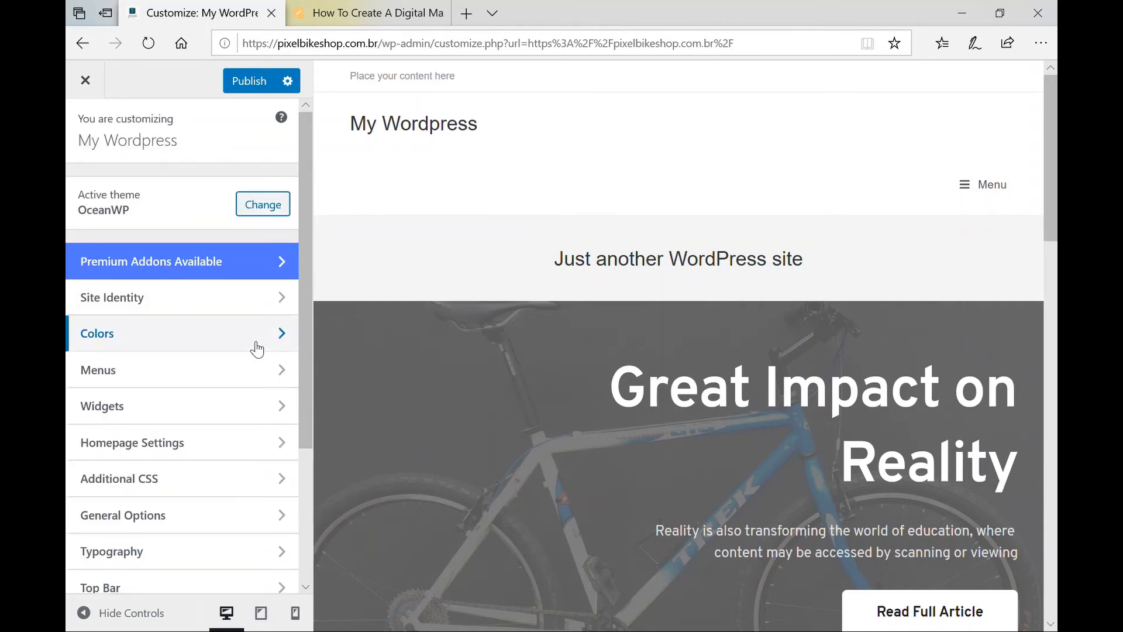
scroll(258, 349, "down", 2)
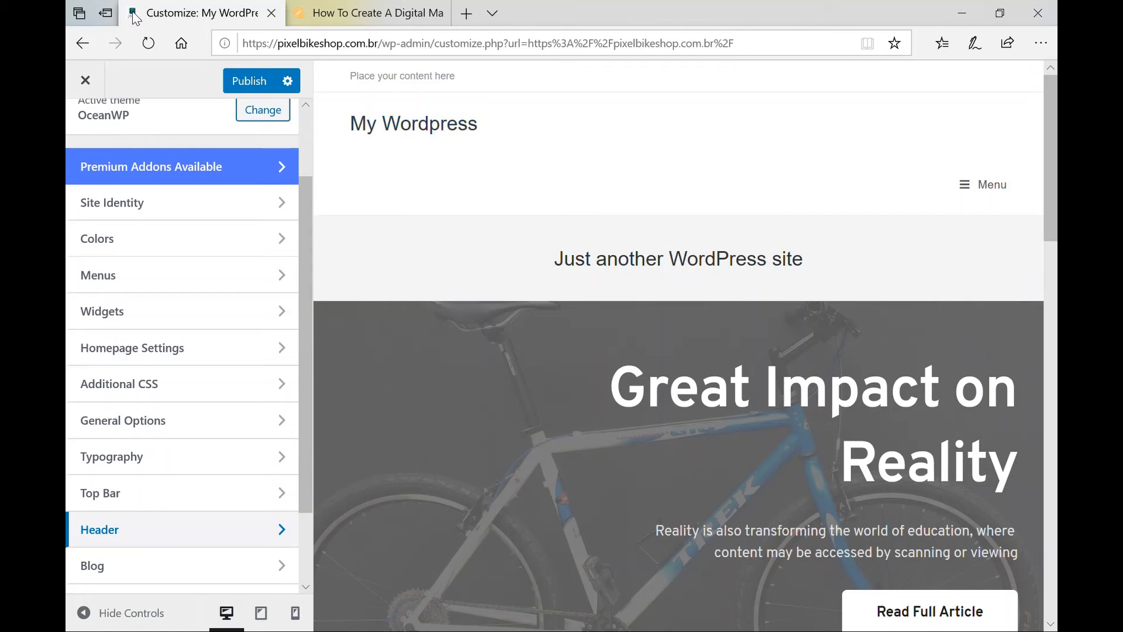
scroll(167, 473, "down", 1)
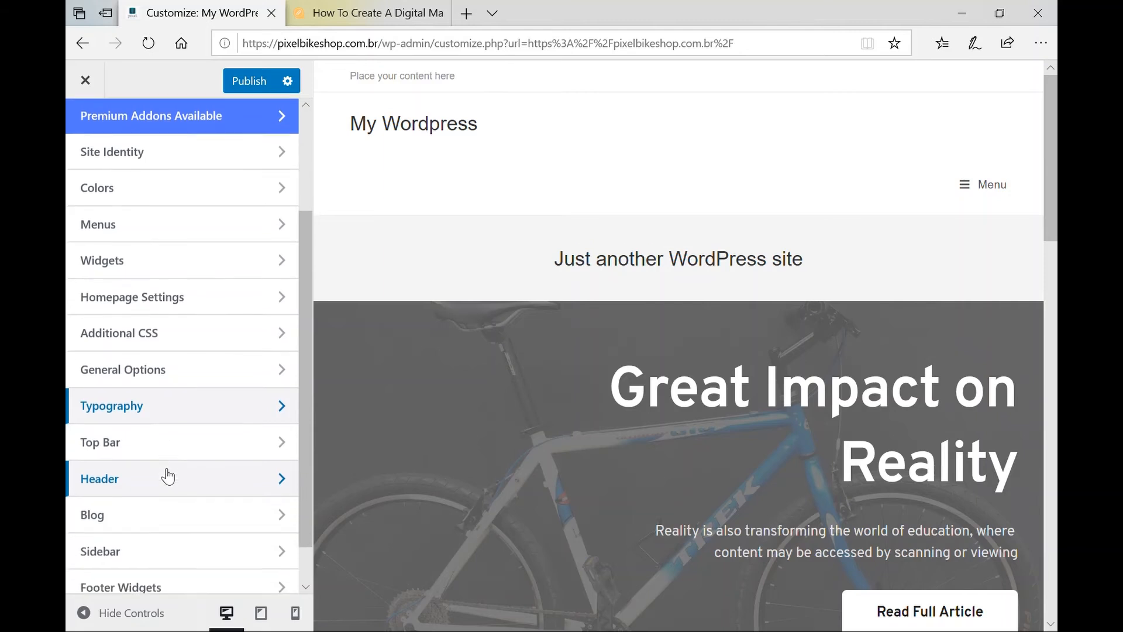
left_click(112, 486)
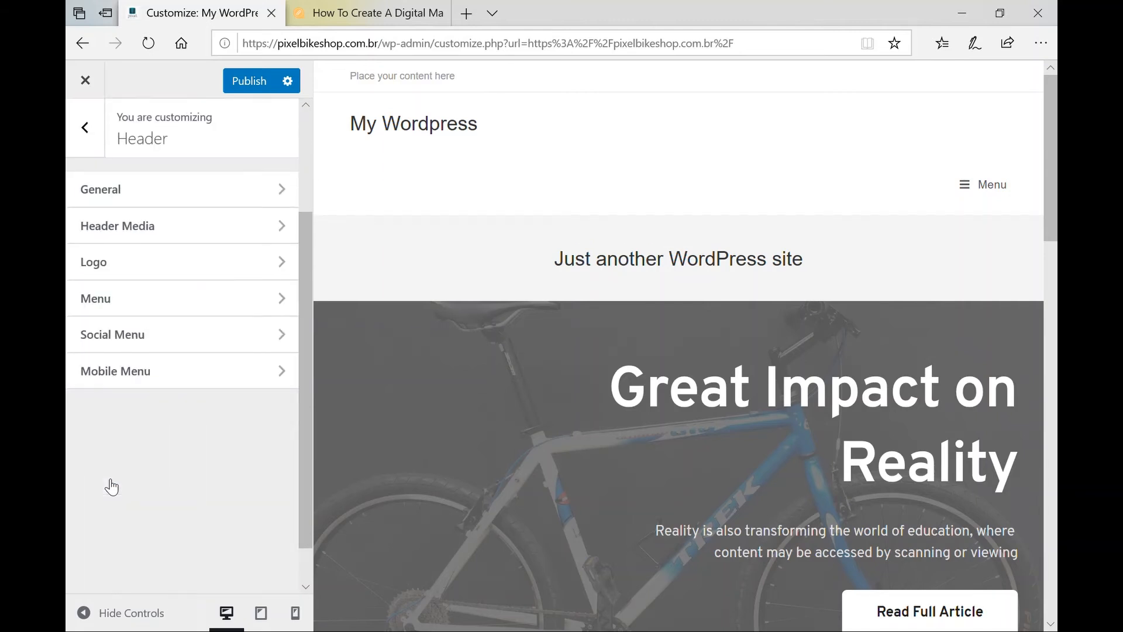
In Header > Logo, pick the Pixel Bike Shop logo image as the header logo.
left_click(100, 274)
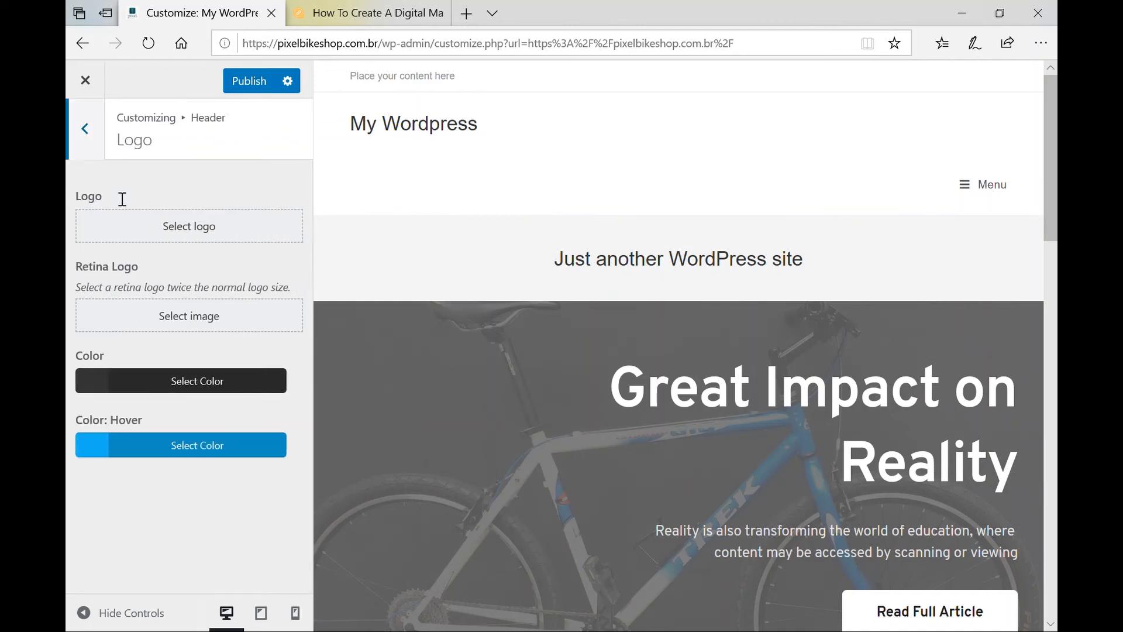
left_click(185, 238)
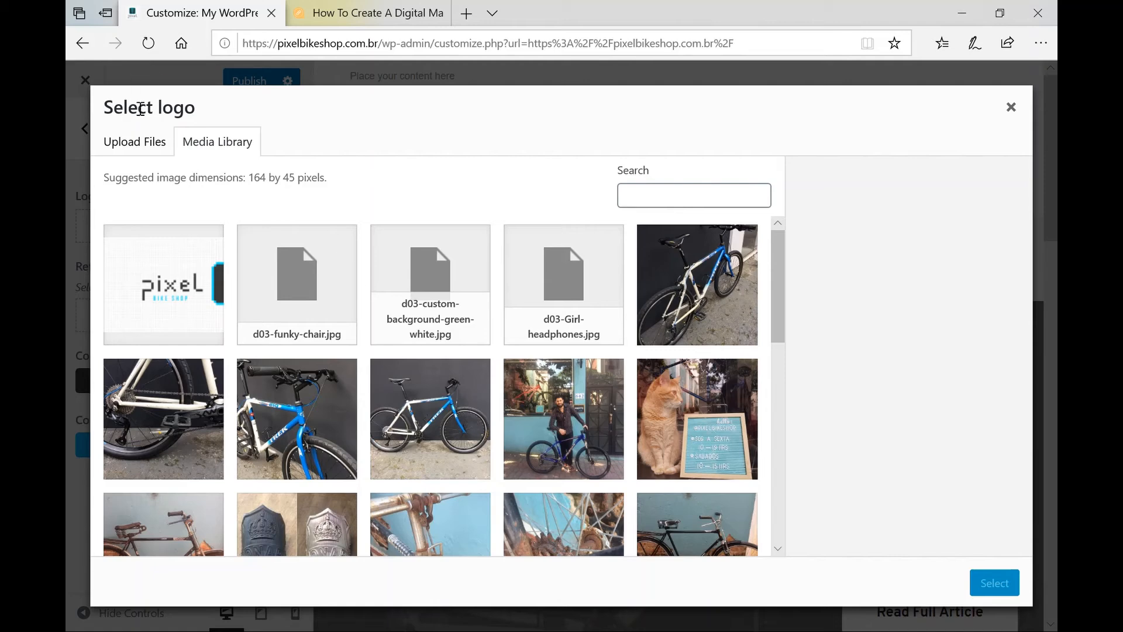
scroll(430, 402, "down", 10)
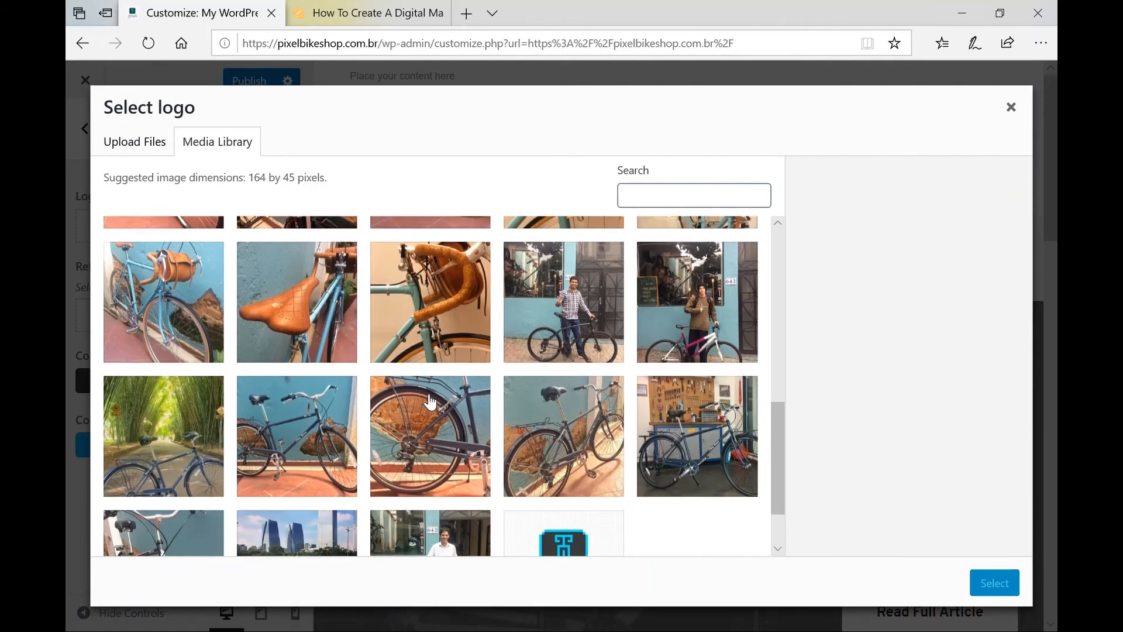
left_click(590, 499)
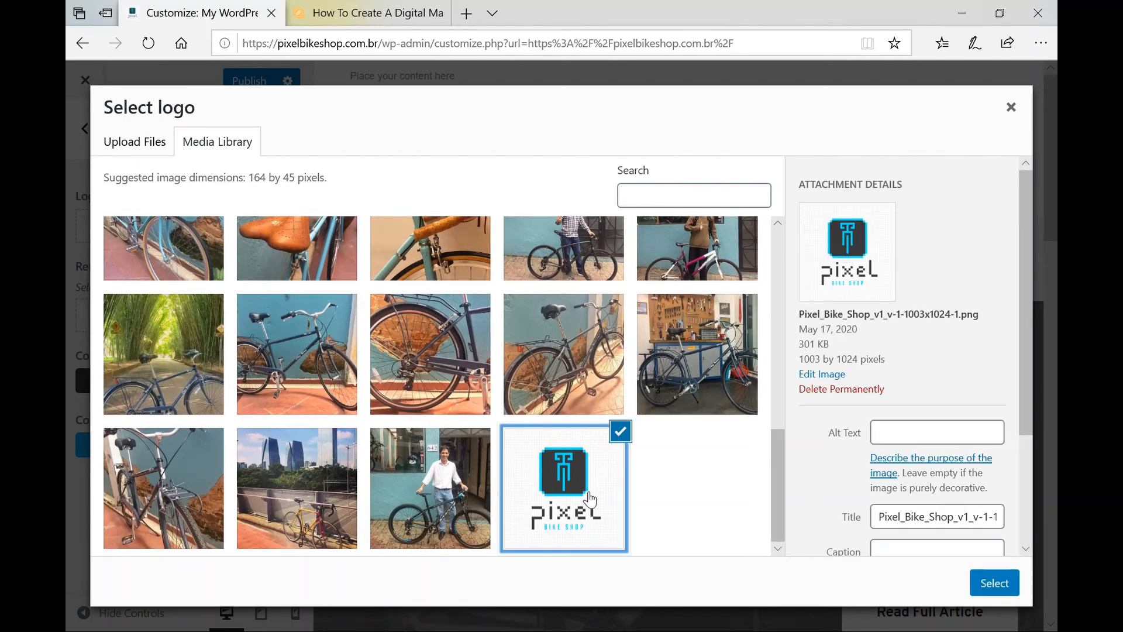
left_click(994, 591)
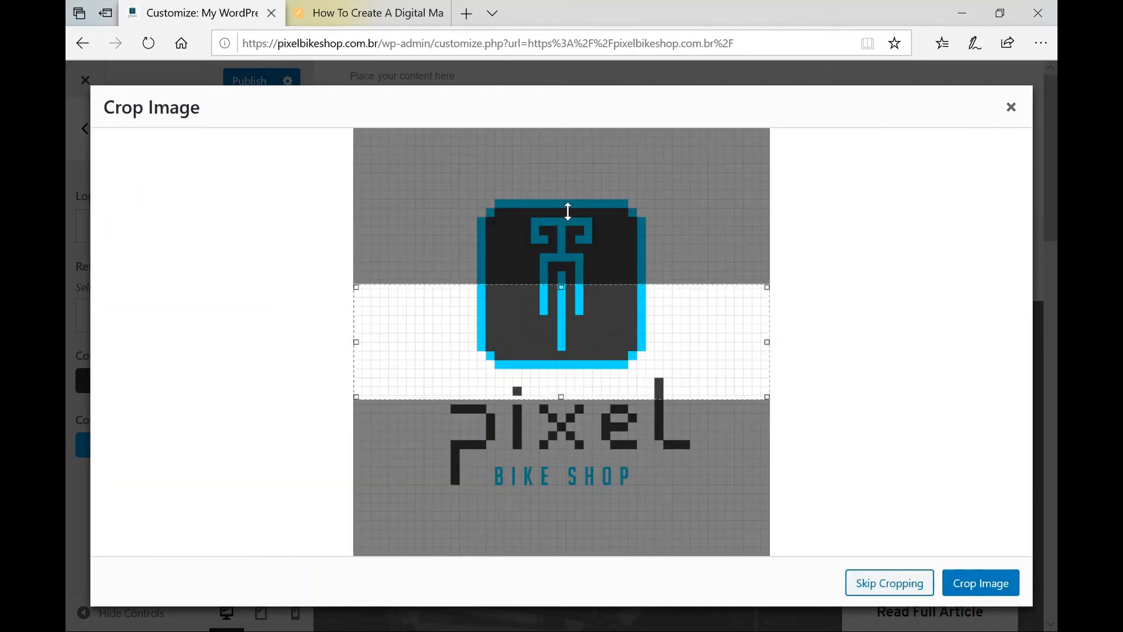
Extend the crop to include the icon and BIKE SHOP text, then apply it.
left_click_drag(573, 198, 569, 190)
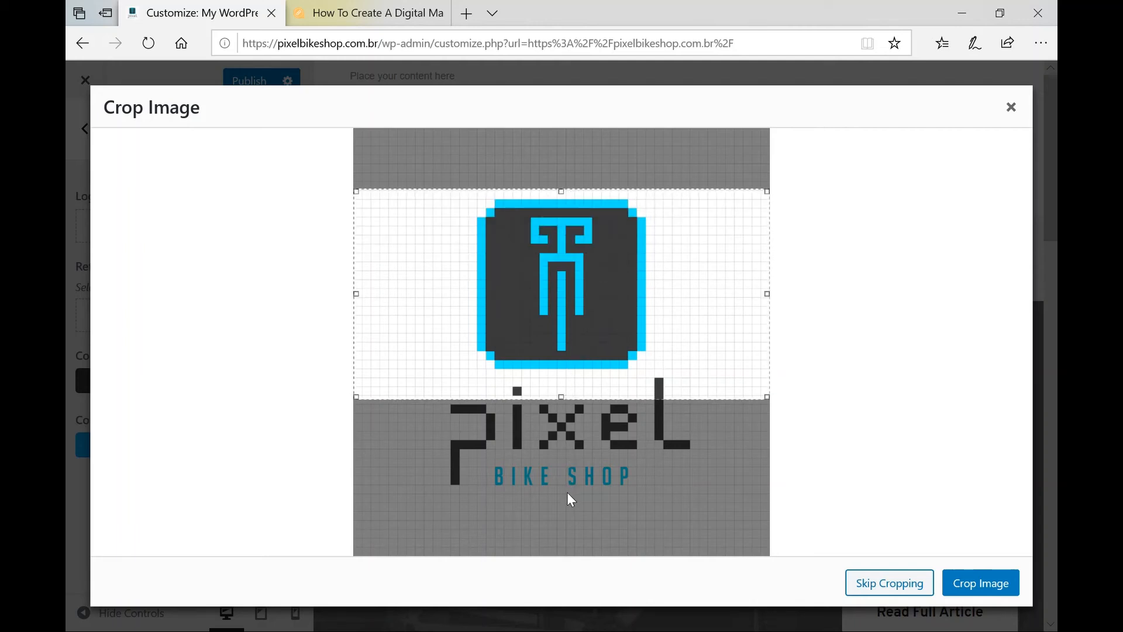
left_click_drag(566, 501, 572, 505)
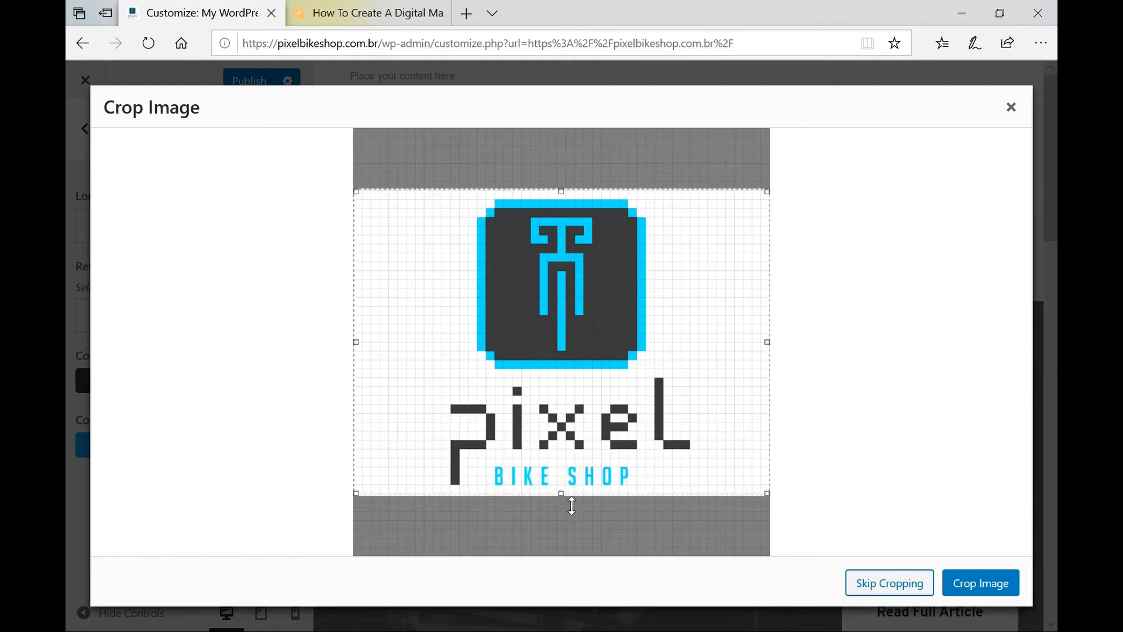
left_click(998, 597)
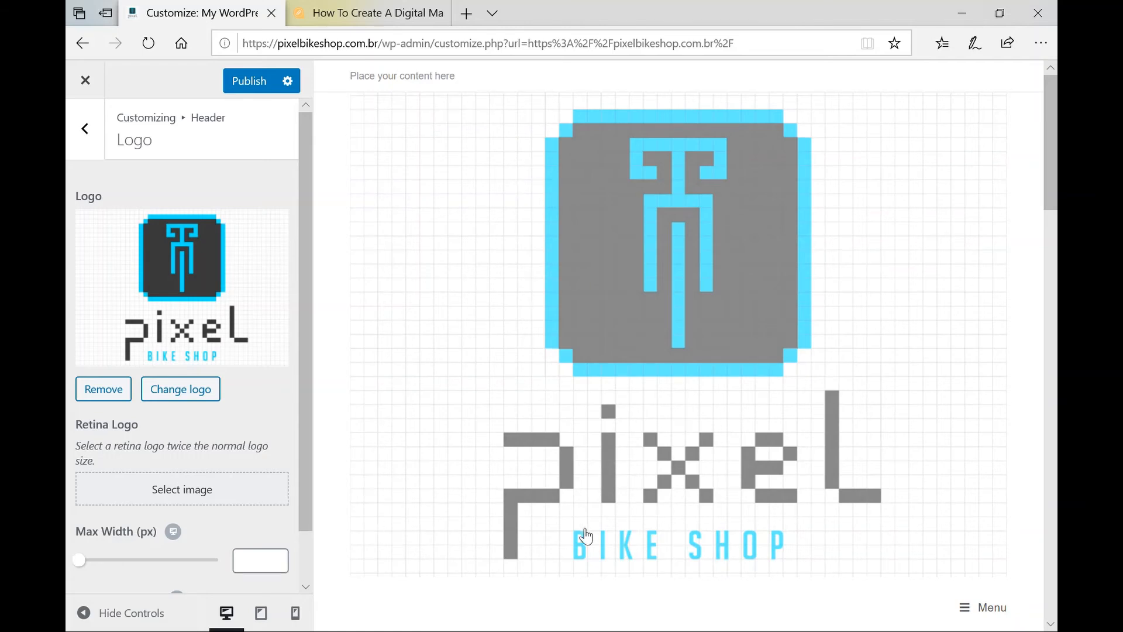
Set the header logo Max Width slider to 113, checking the result in the preview.
scroll(583, 533, "down", 5)
scroll(580, 528, "up", 5)
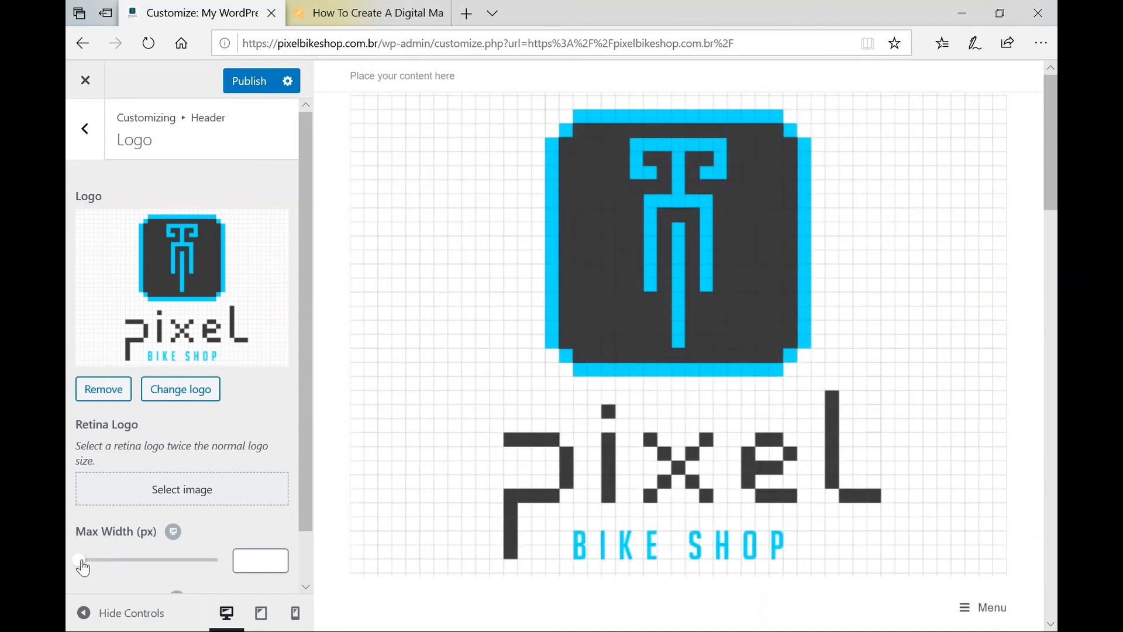
left_click_drag(83, 566, 138, 561)
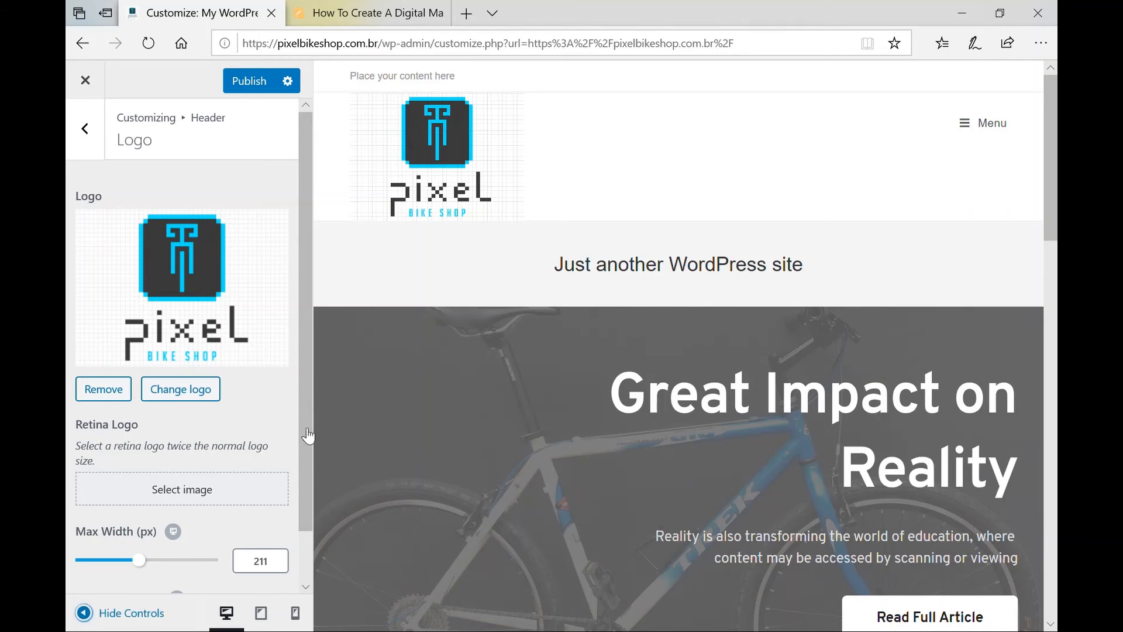
left_click(85, 614)
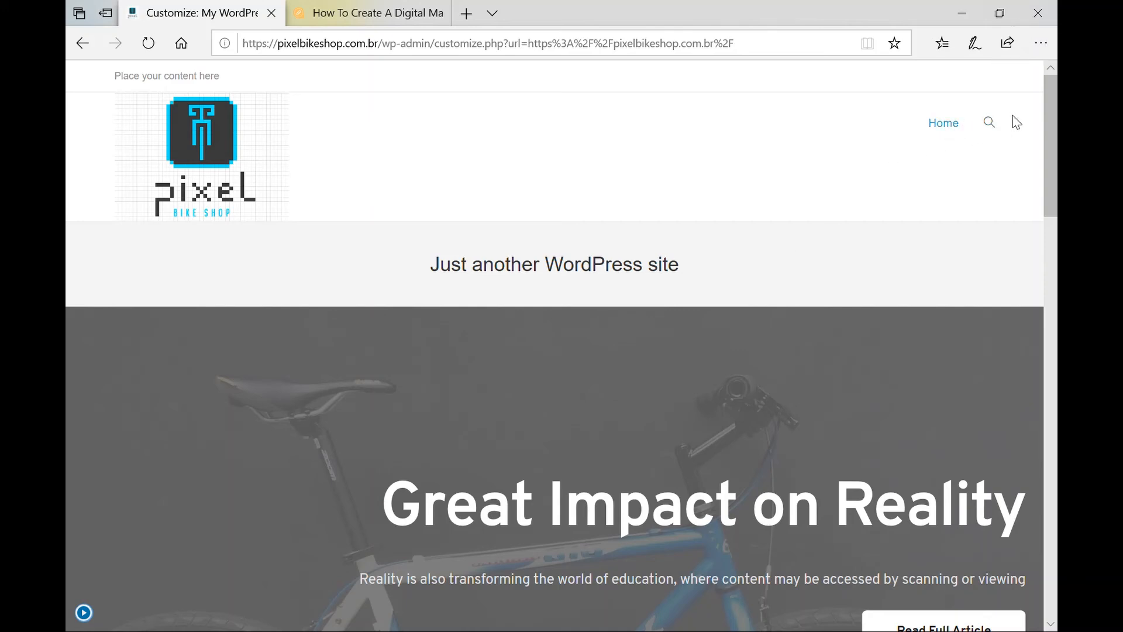
left_click(89, 616)
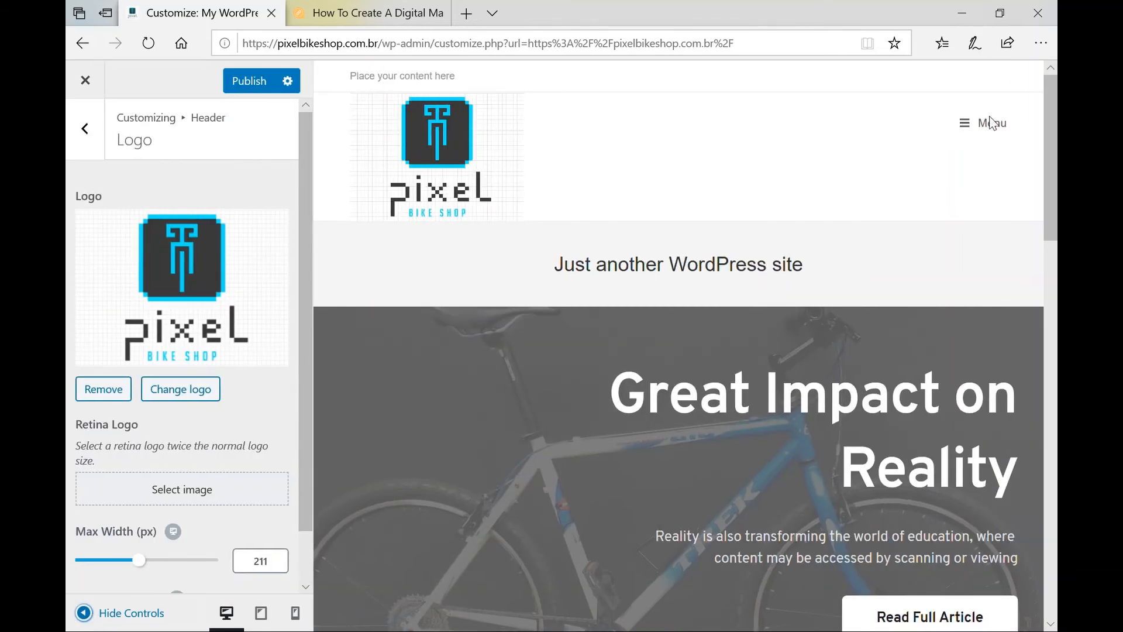
left_click(148, 561)
left_click_drag(149, 566, 120, 570)
left_click_drag(121, 570, 118, 572)
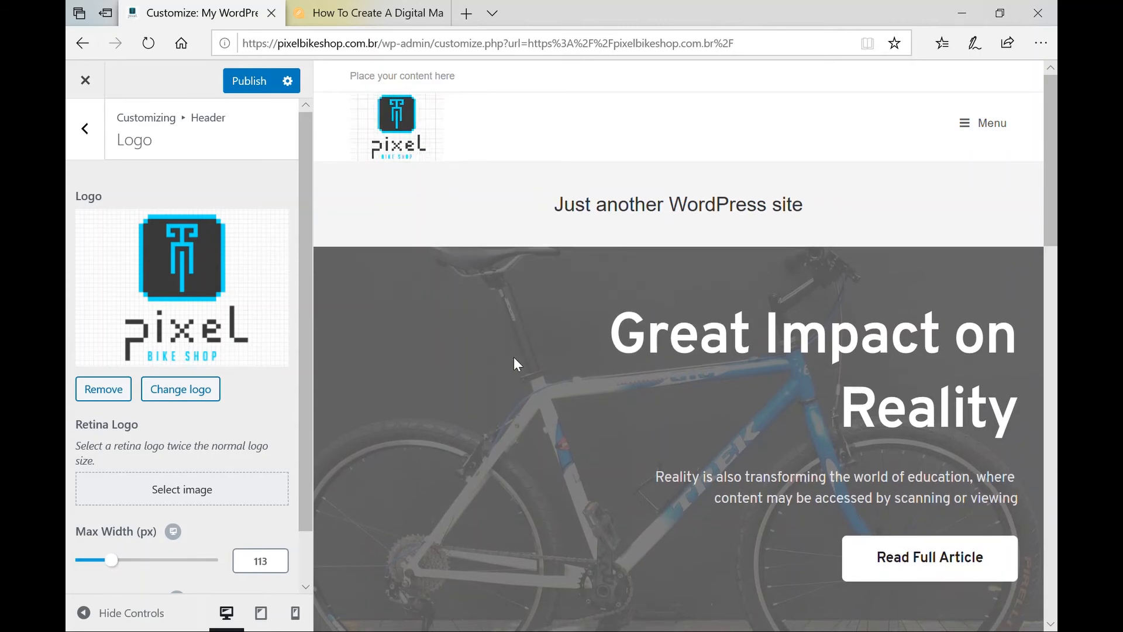
left_click(89, 618)
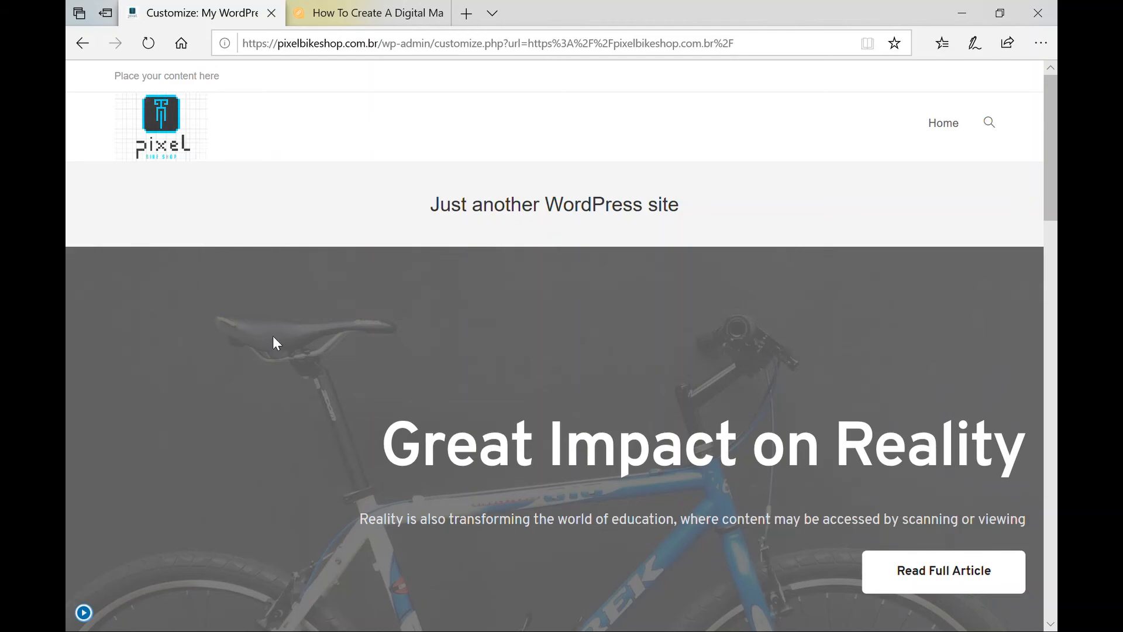
left_click(84, 612)
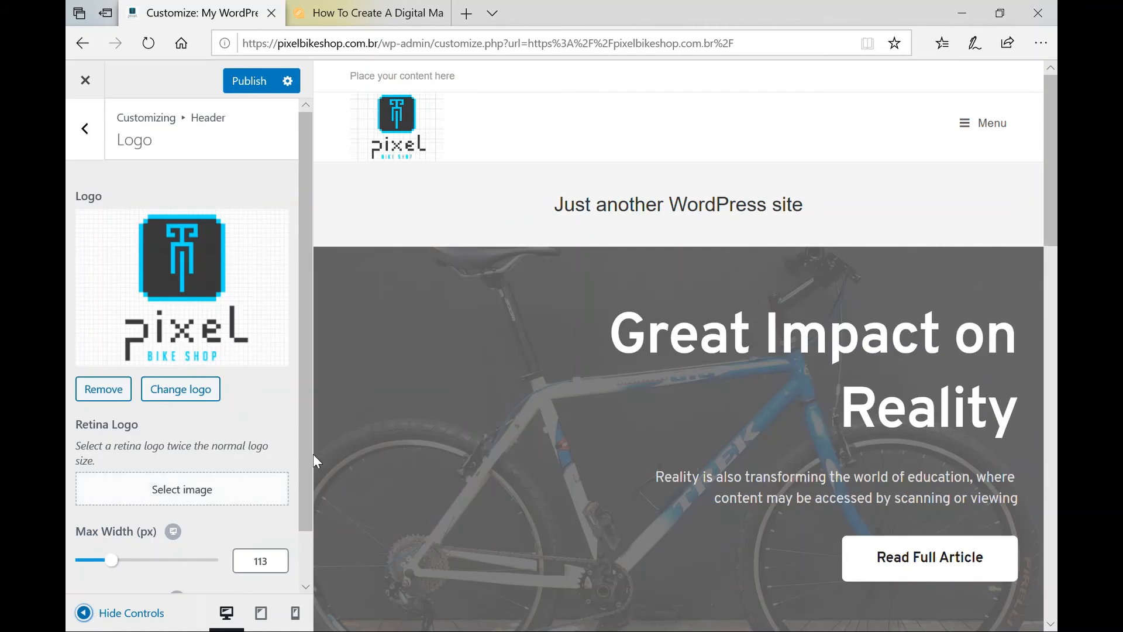
Publish the header logo changes, revealing a homepage/posts page conflict.
scroll(268, 428, "down", 1)
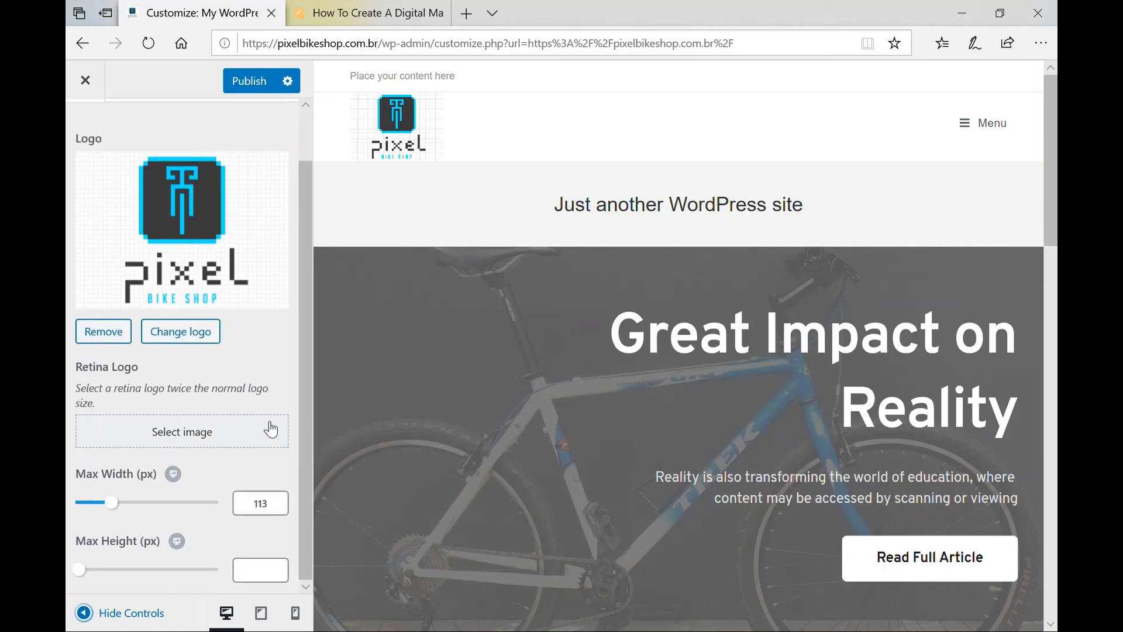
scroll(271, 429, "down", 1)
scroll(222, 259, "up", 2)
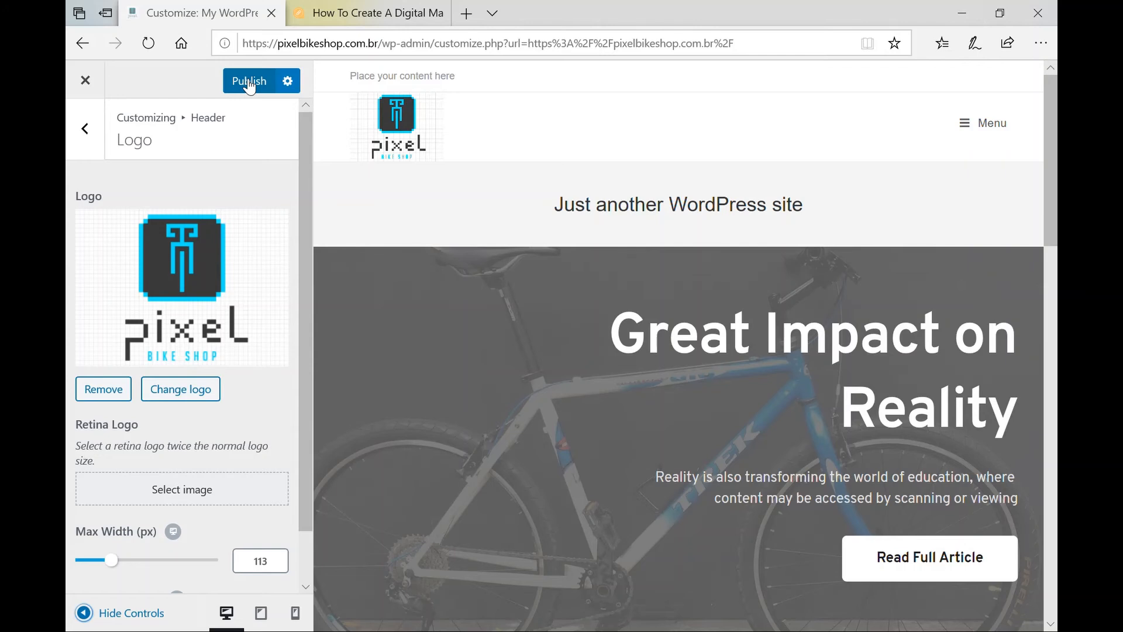
left_click(249, 86)
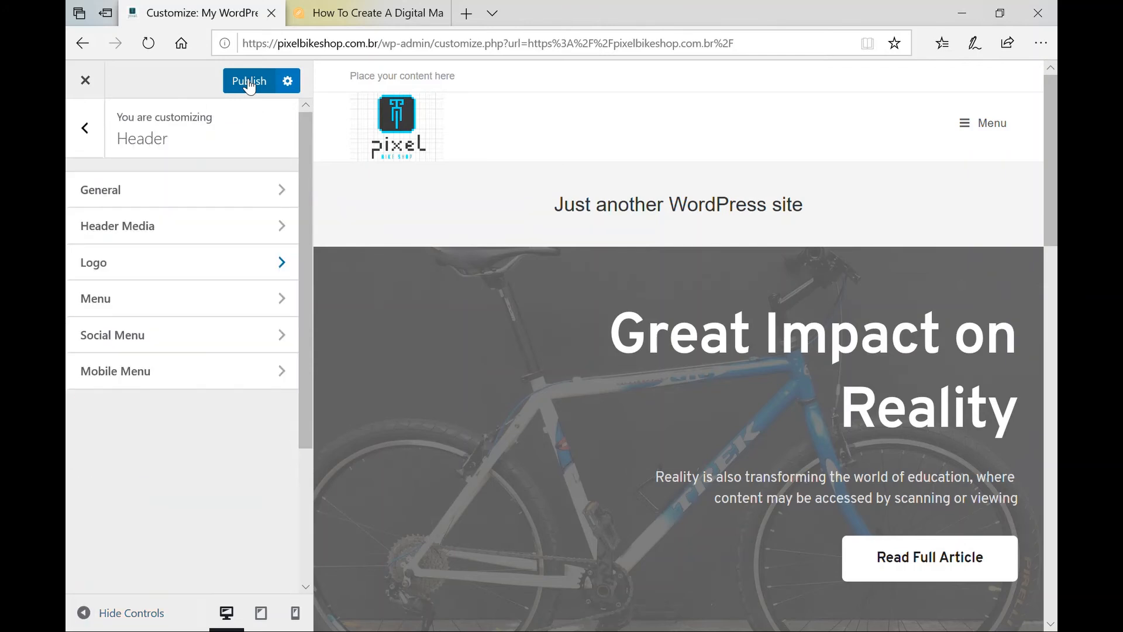
left_click(250, 86)
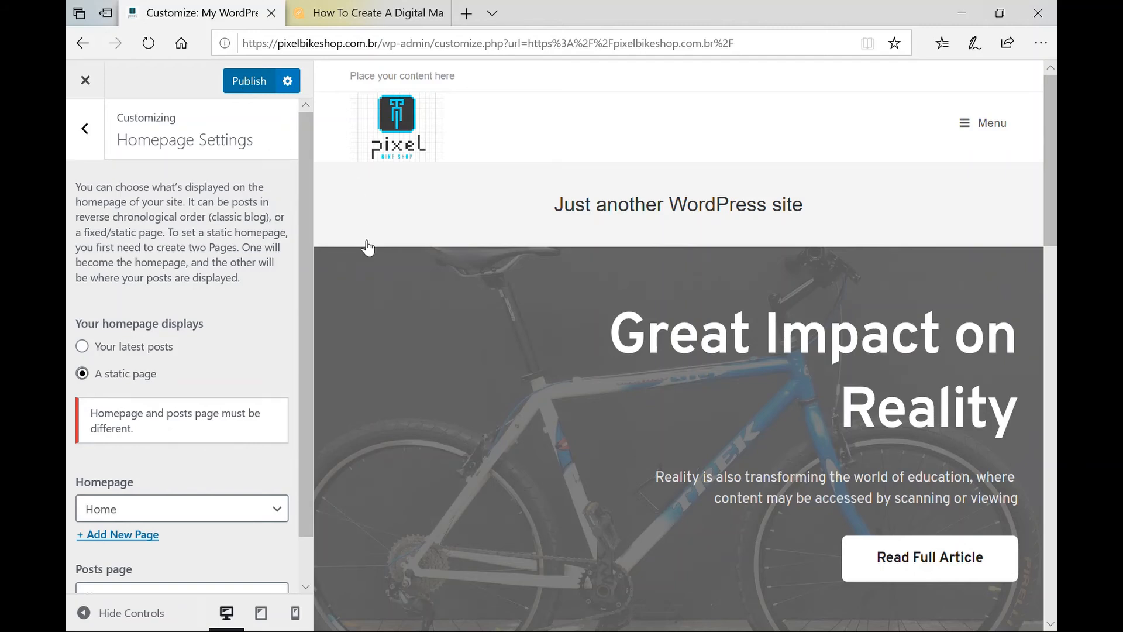
Add a new page named 'Blog' as the posts page in Homepage Settings.
left_click(256, 83)
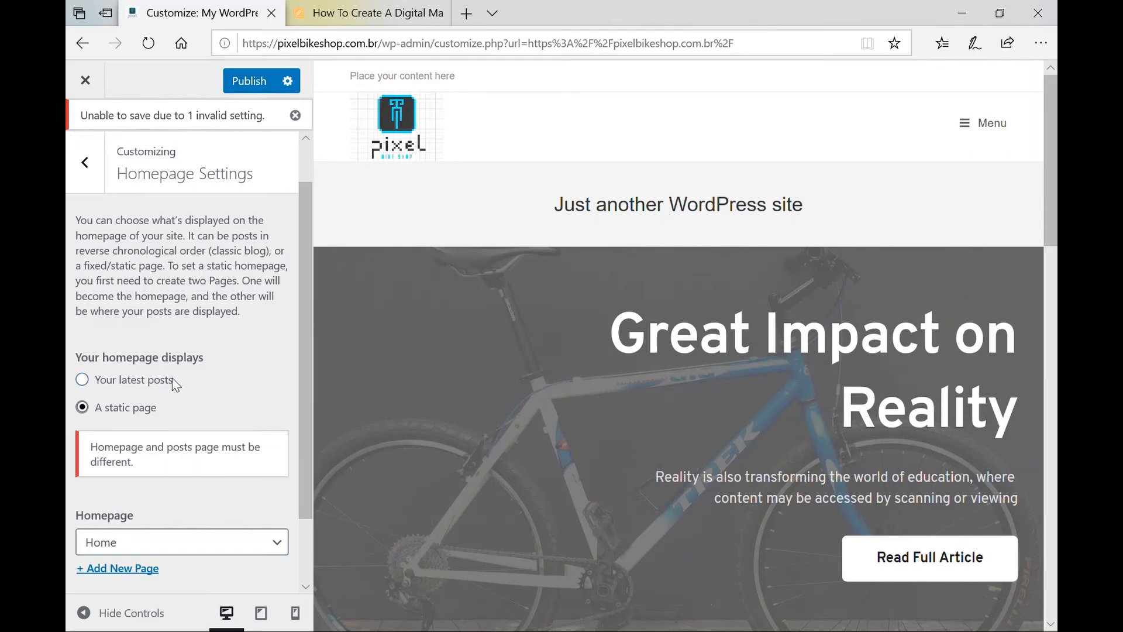
scroll(239, 389, "down", 2)
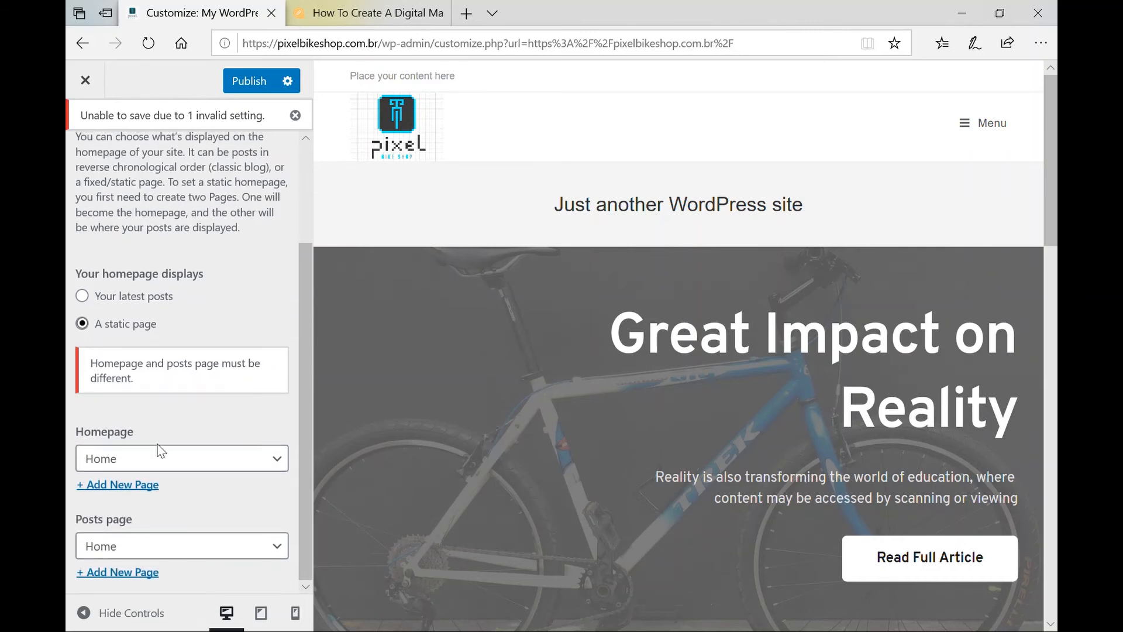
scroll(236, 494, "down", 2)
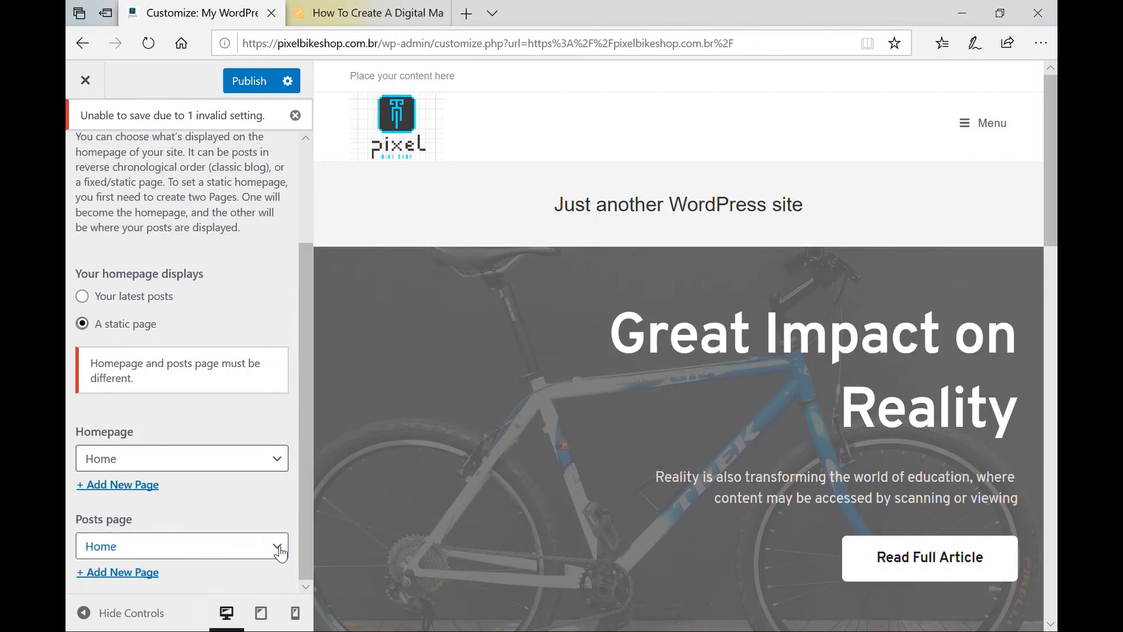
left_click(117, 573)
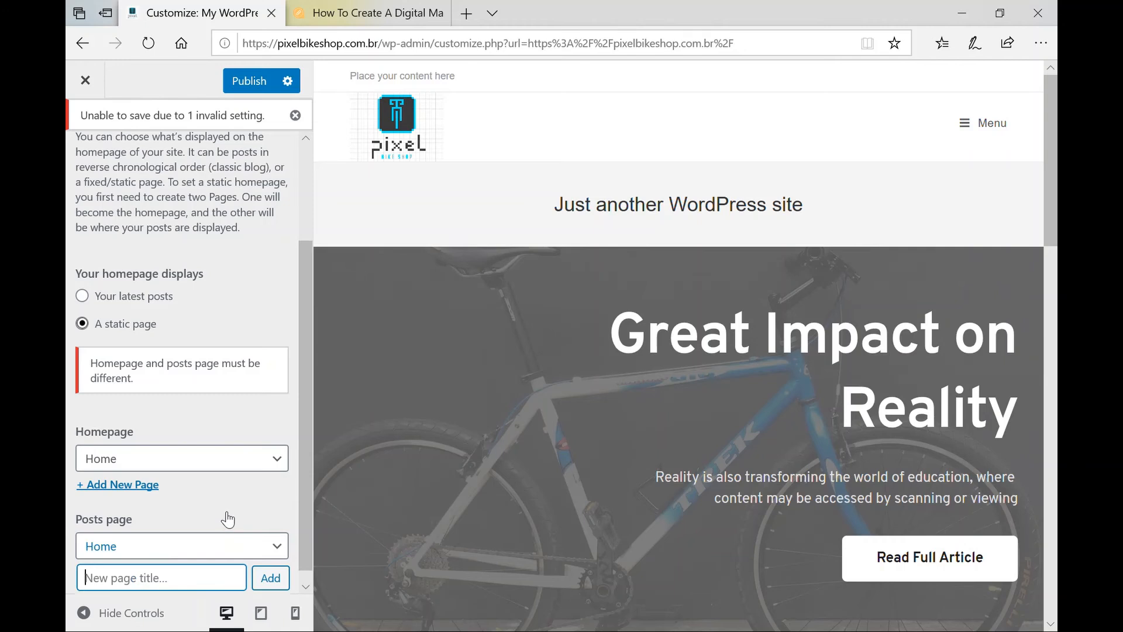
type("Blog")
left_click(271, 581)
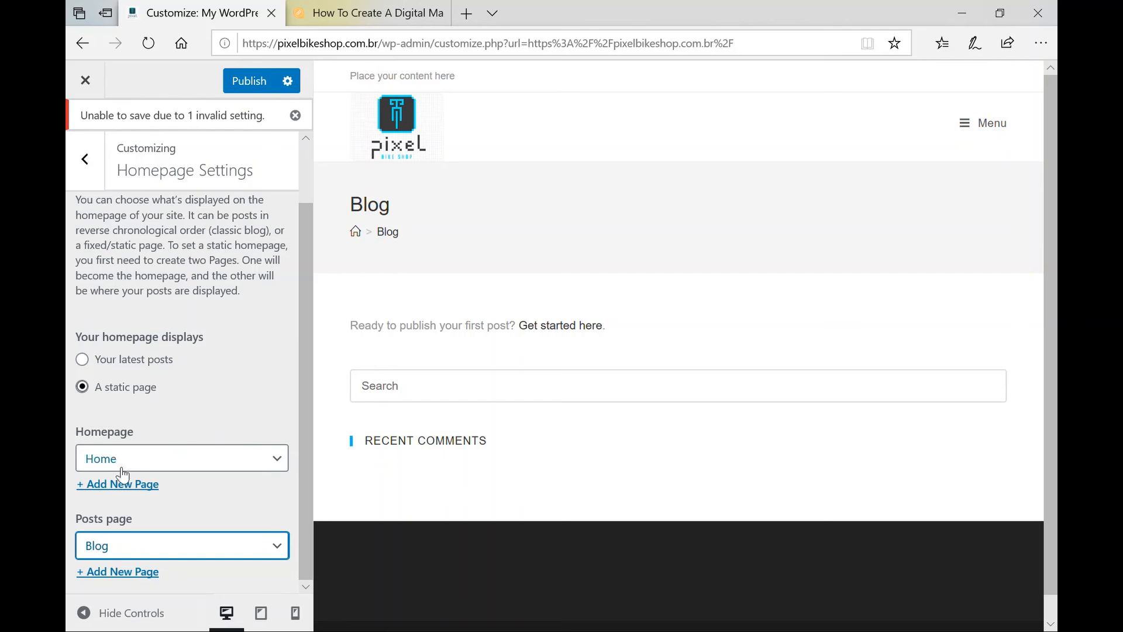
Publish the settings with Home as homepage and Blog as posts page.
scroll(196, 409, "down", 1)
scroll(196, 410, "up", 2)
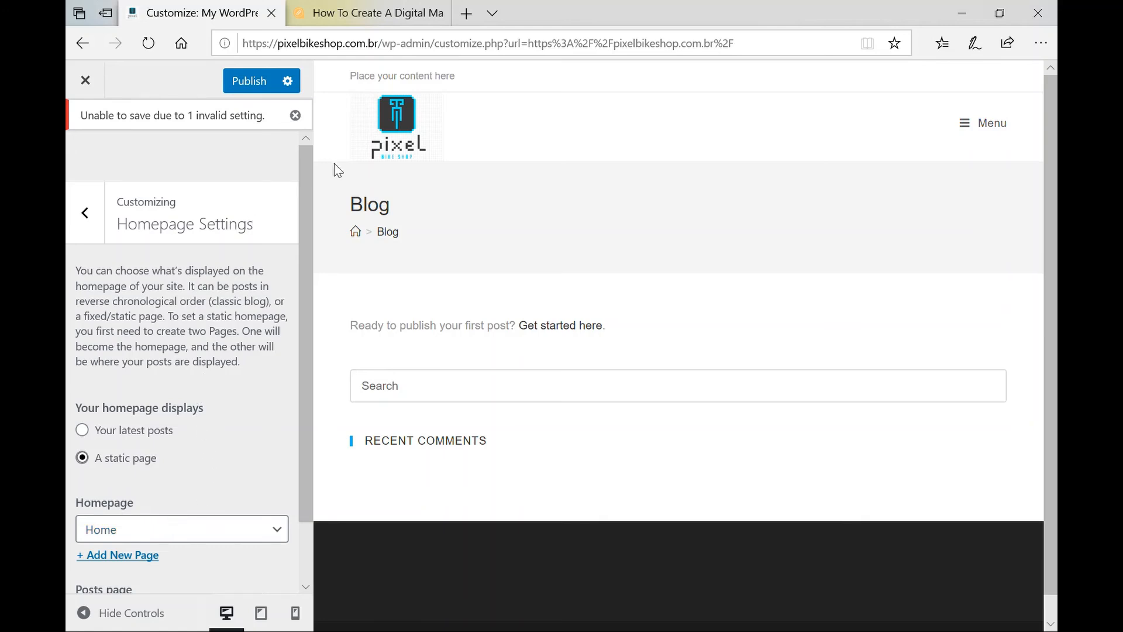
left_click(252, 85)
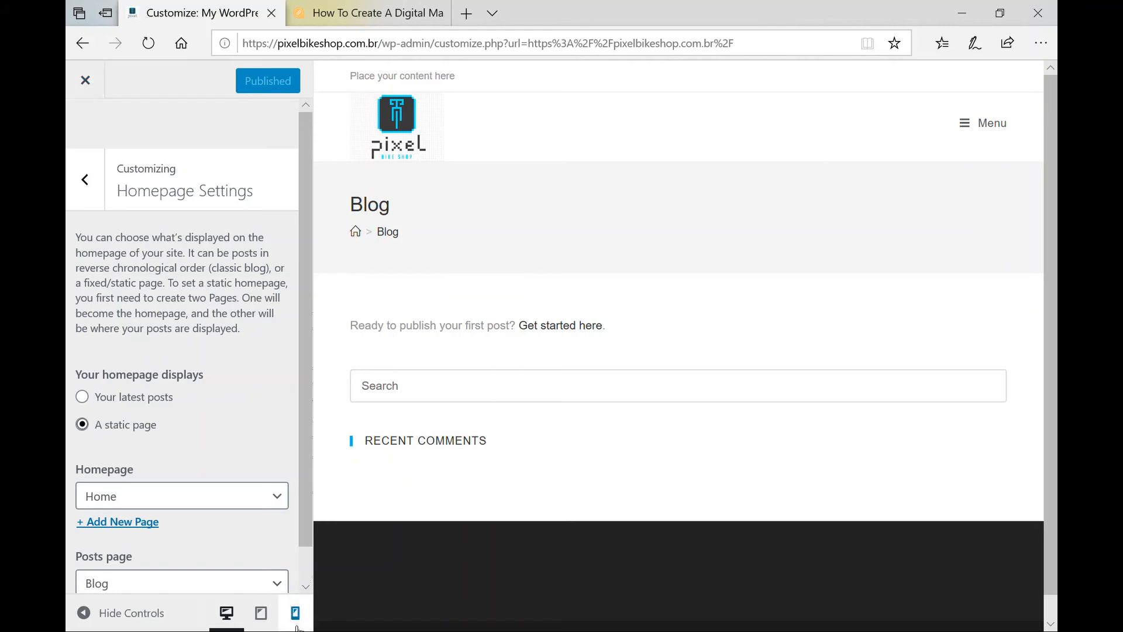
Load the Home page in the preview, review it at mobile width, then return to desktop width.
left_click(402, 128)
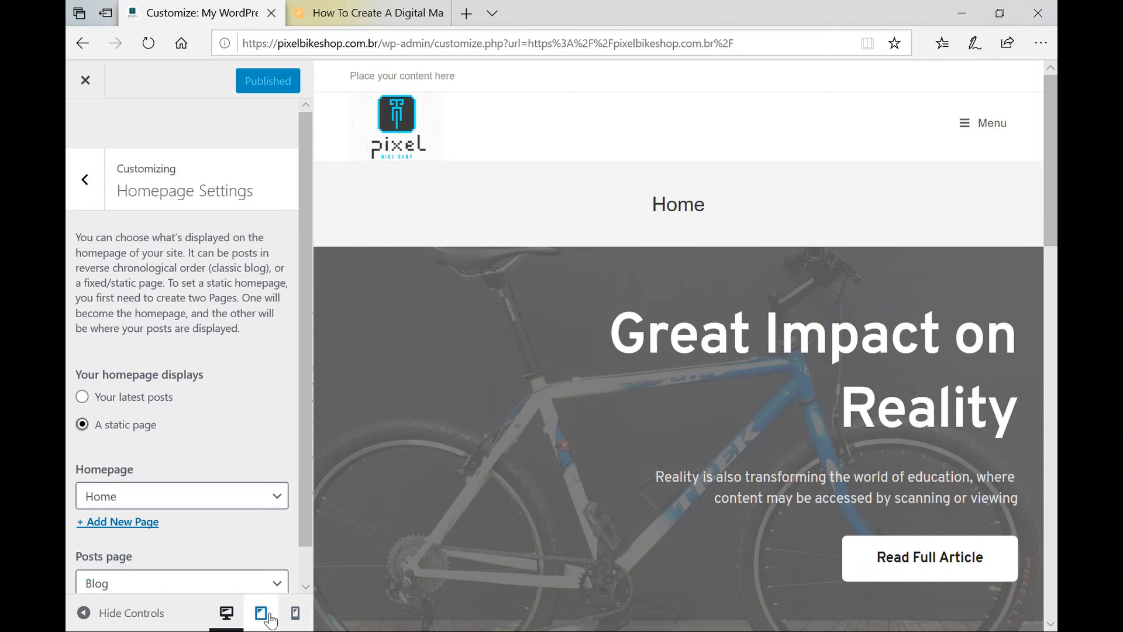
left_click(299, 617)
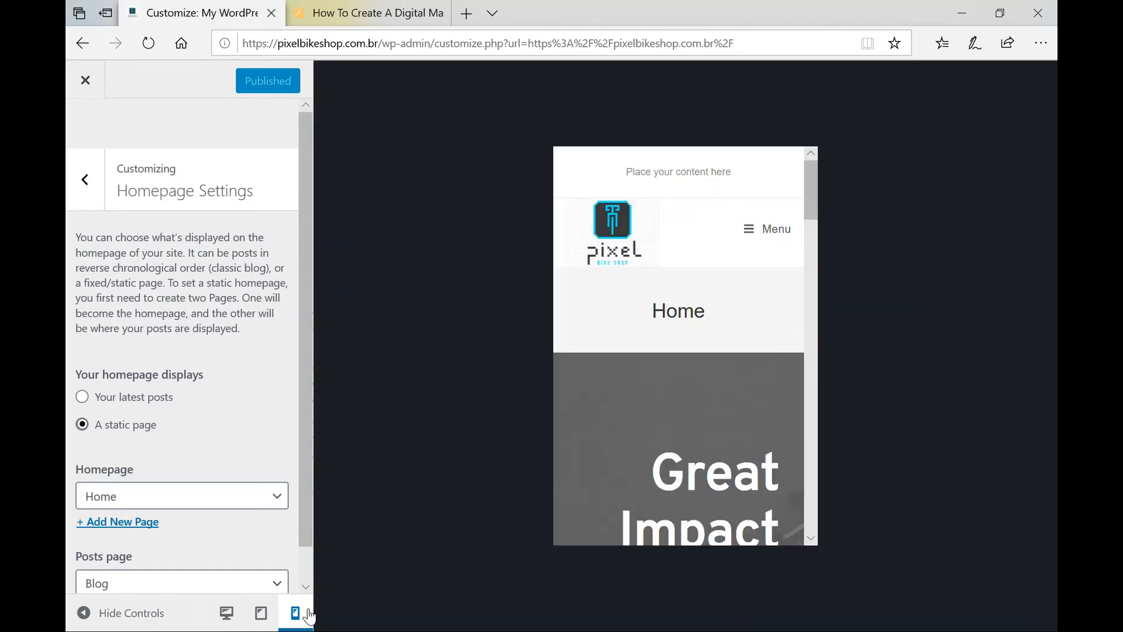
scroll(685, 310, "down", 10)
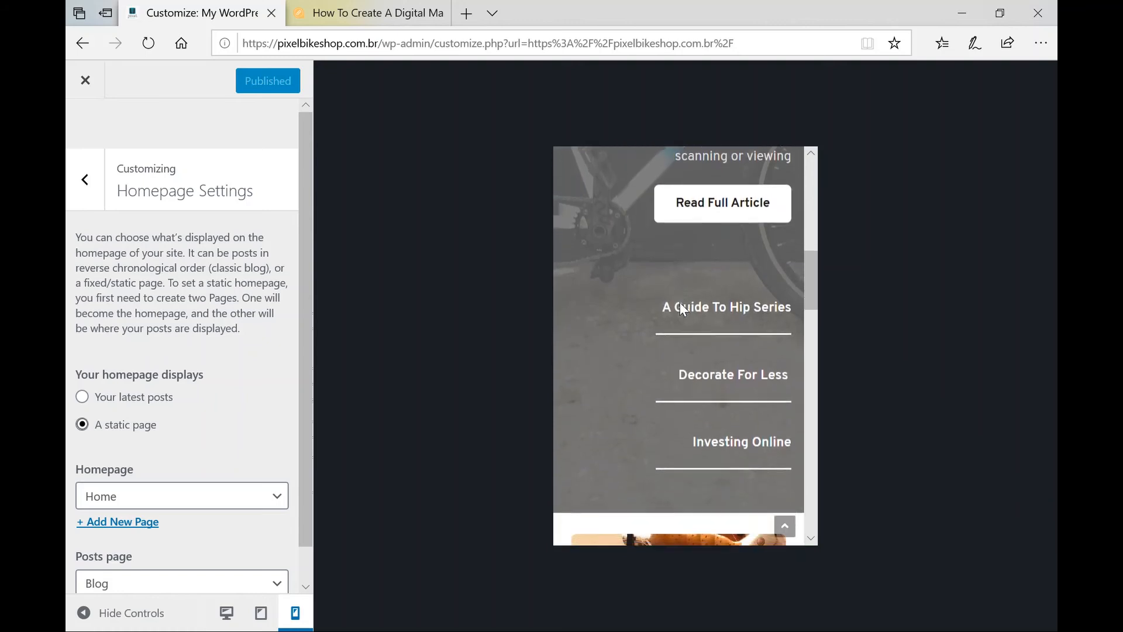
scroll(684, 309, "down", 15)
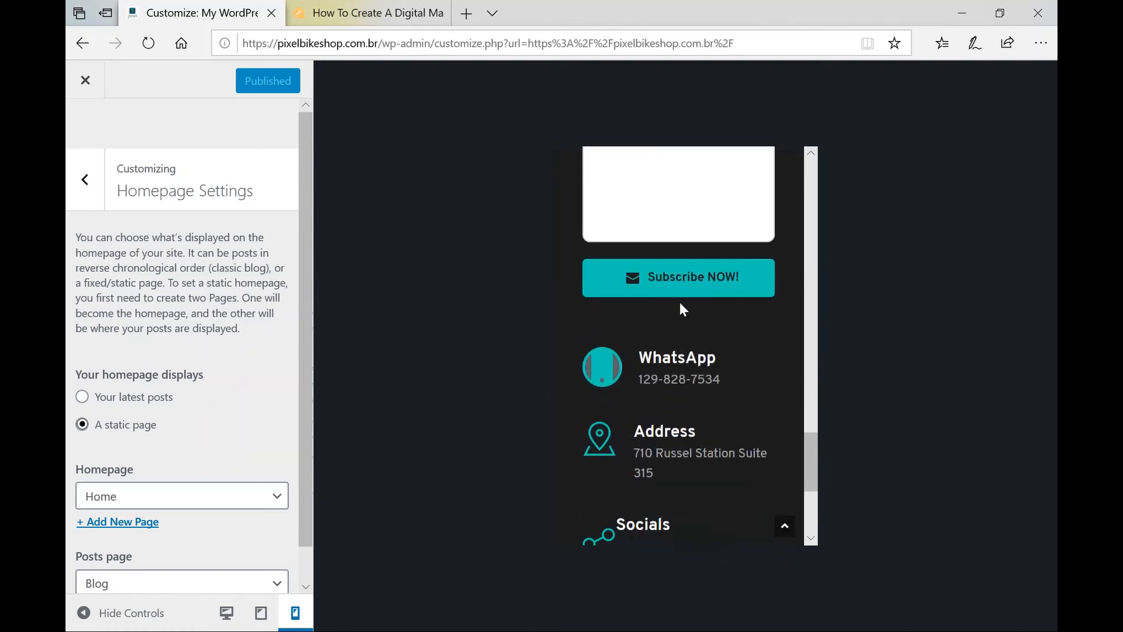
scroll(684, 308, "up", 5)
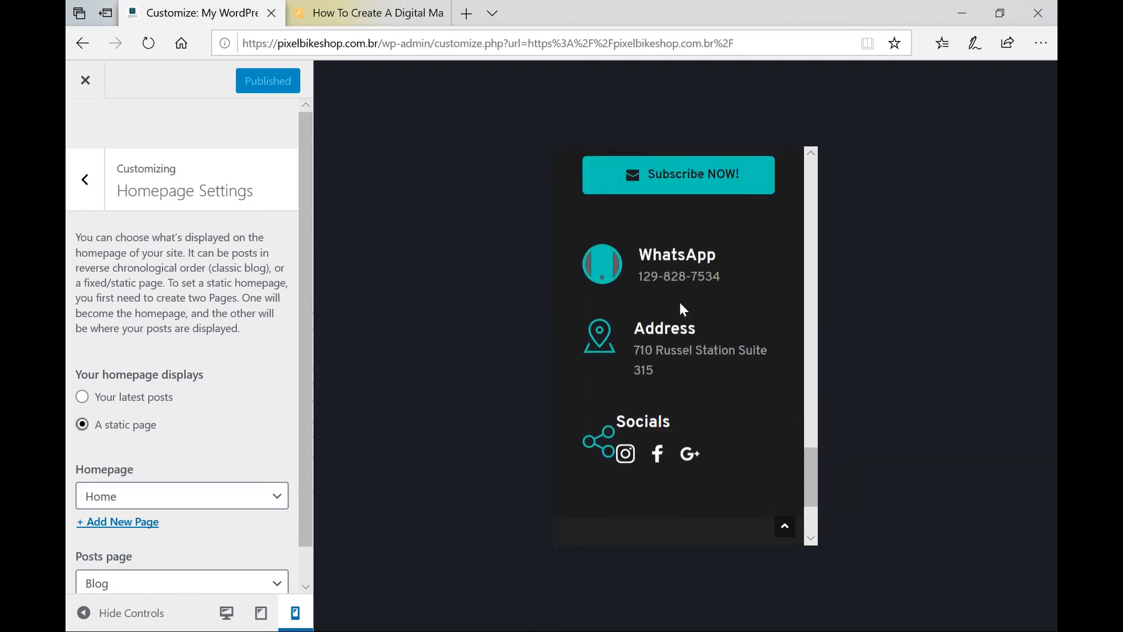
scroll(680, 303, "up", 5)
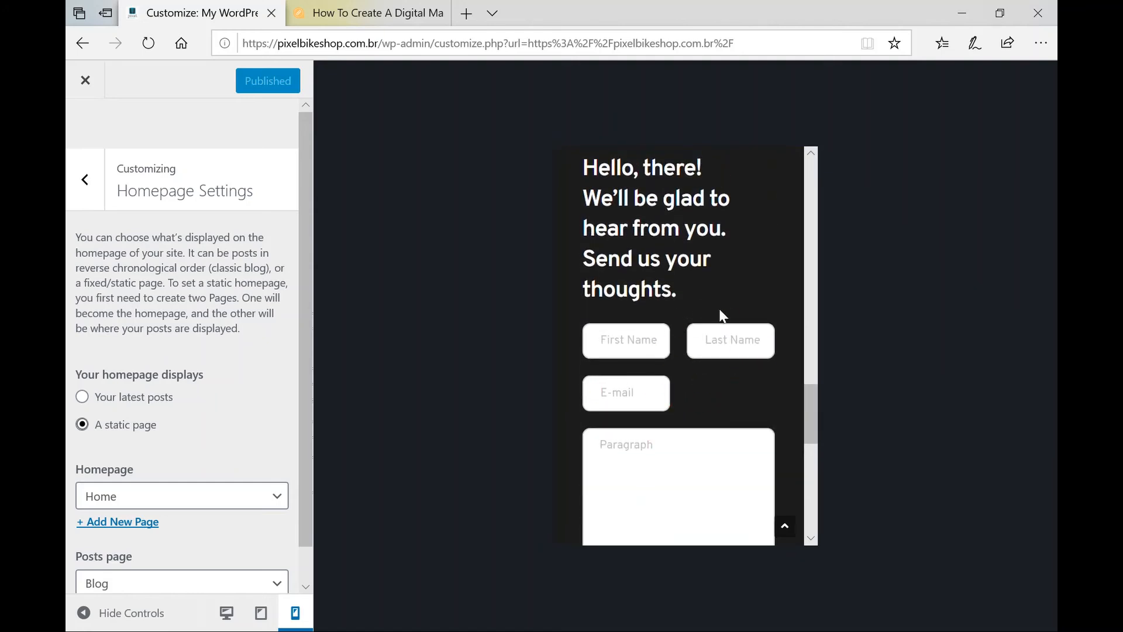
scroll(721, 311, "up", 1)
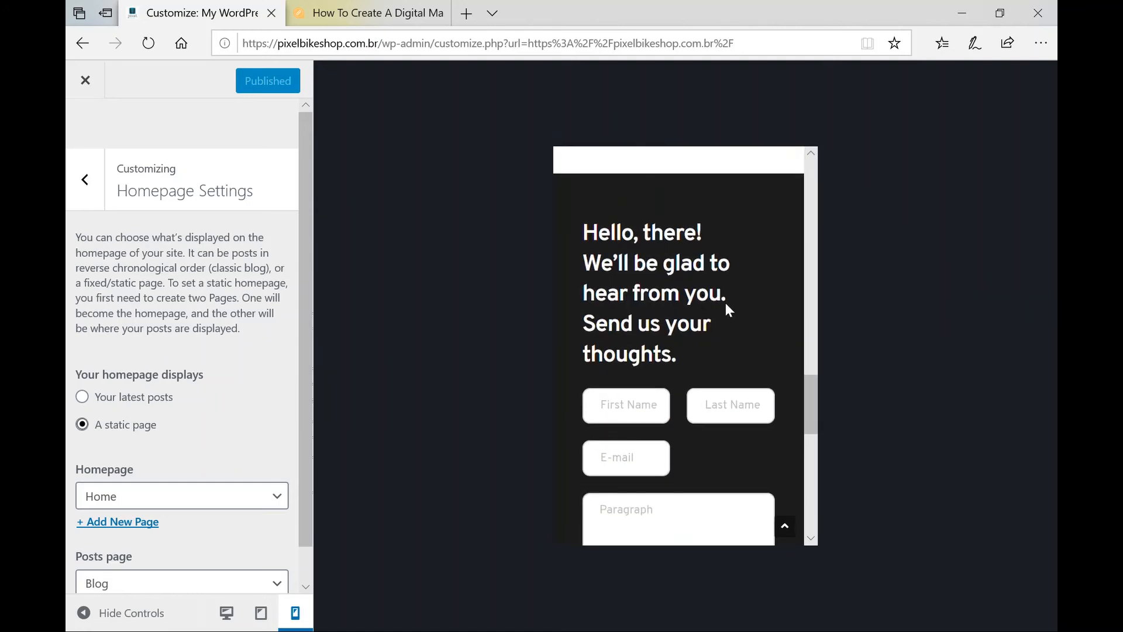
scroll(726, 305, "up", 3)
scroll(725, 303, "up", 10)
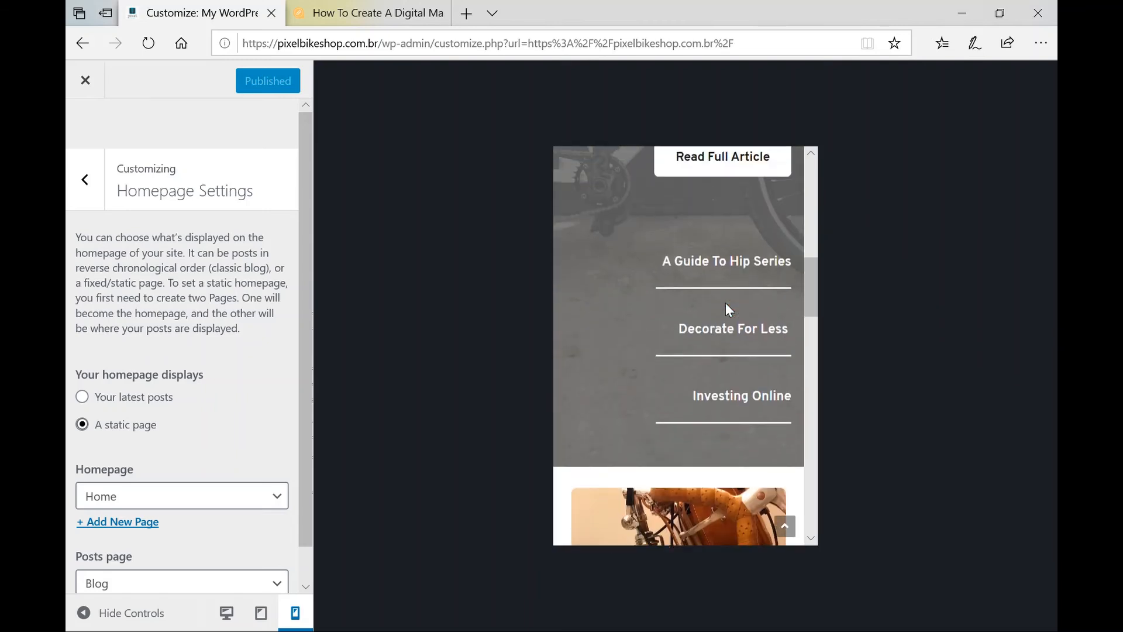
scroll(725, 303, "up", 5)
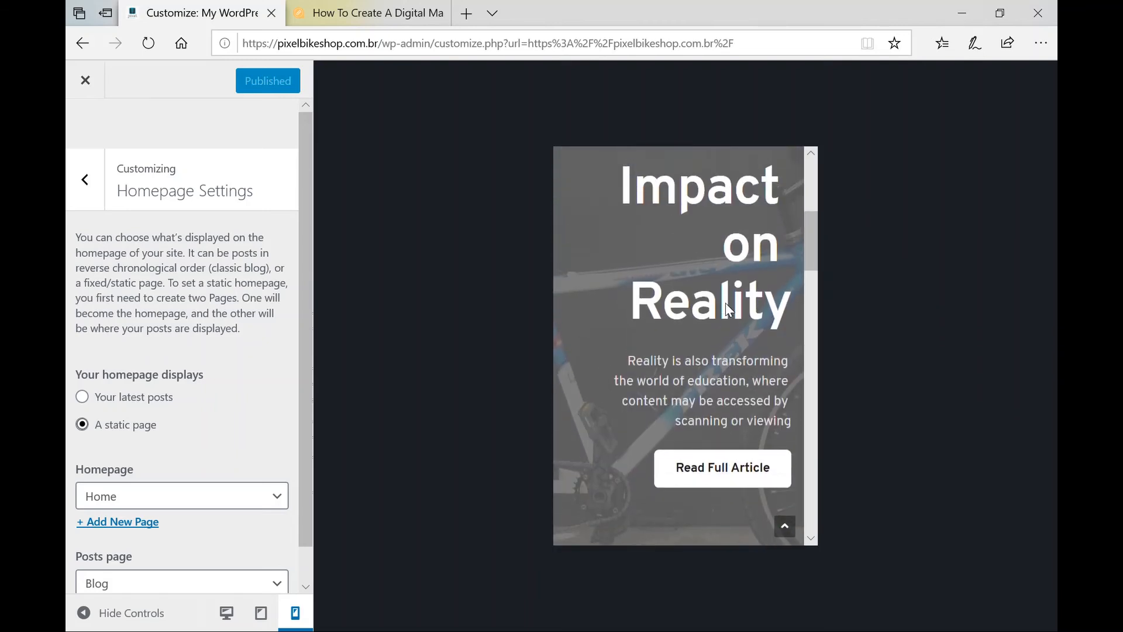
scroll(725, 303, "down", 10)
scroll(725, 303, "up", 2)
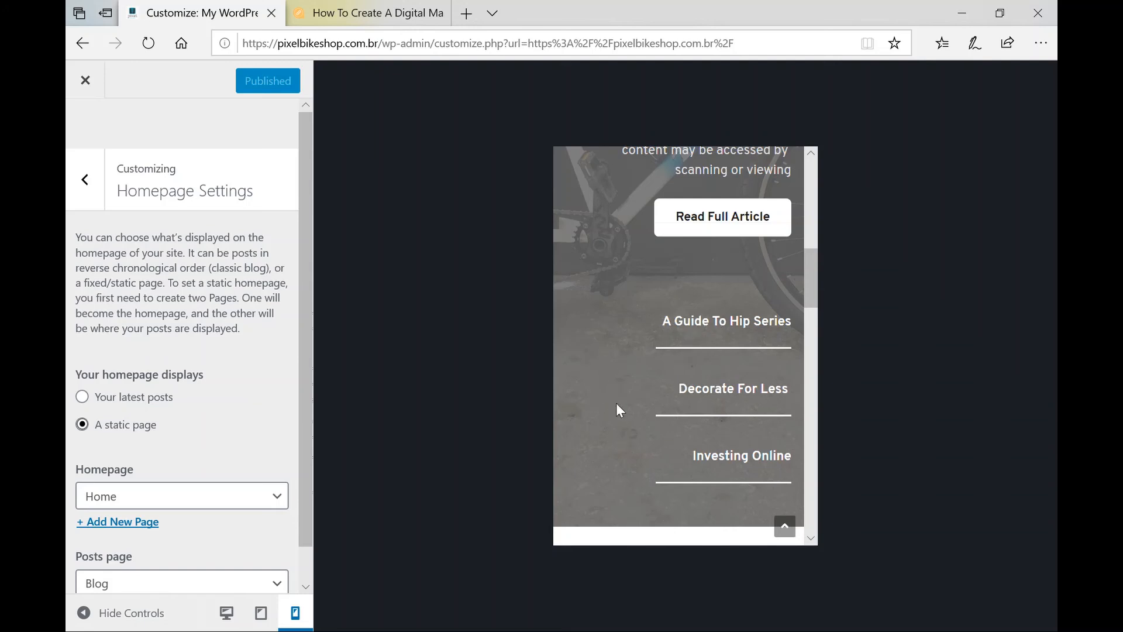
scroll(660, 374, "up", 10)
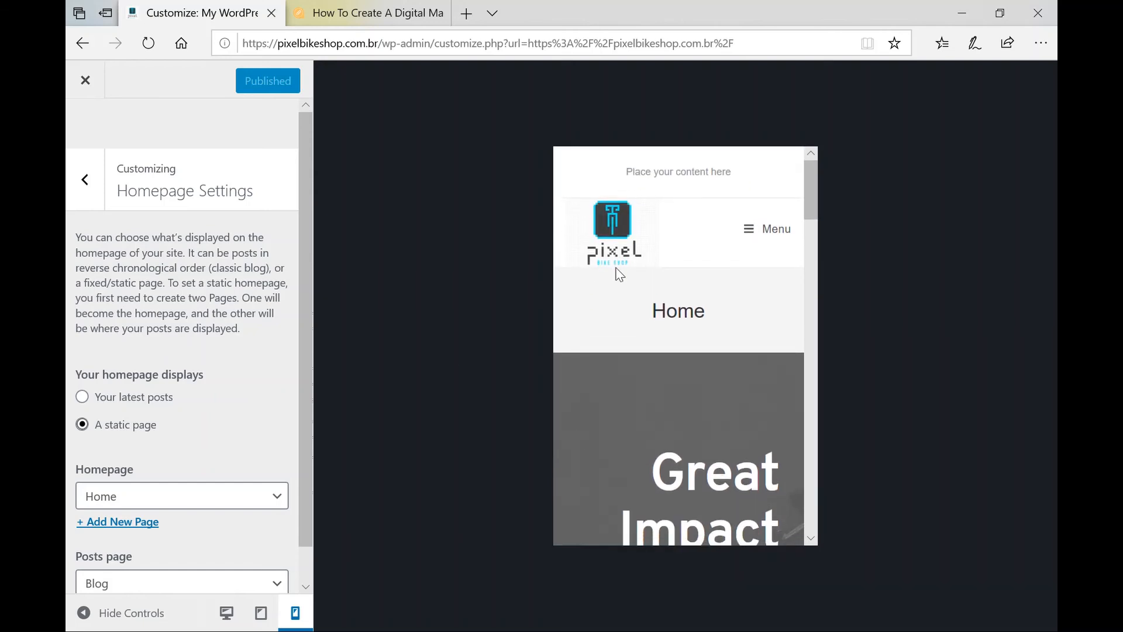
left_click(227, 613)
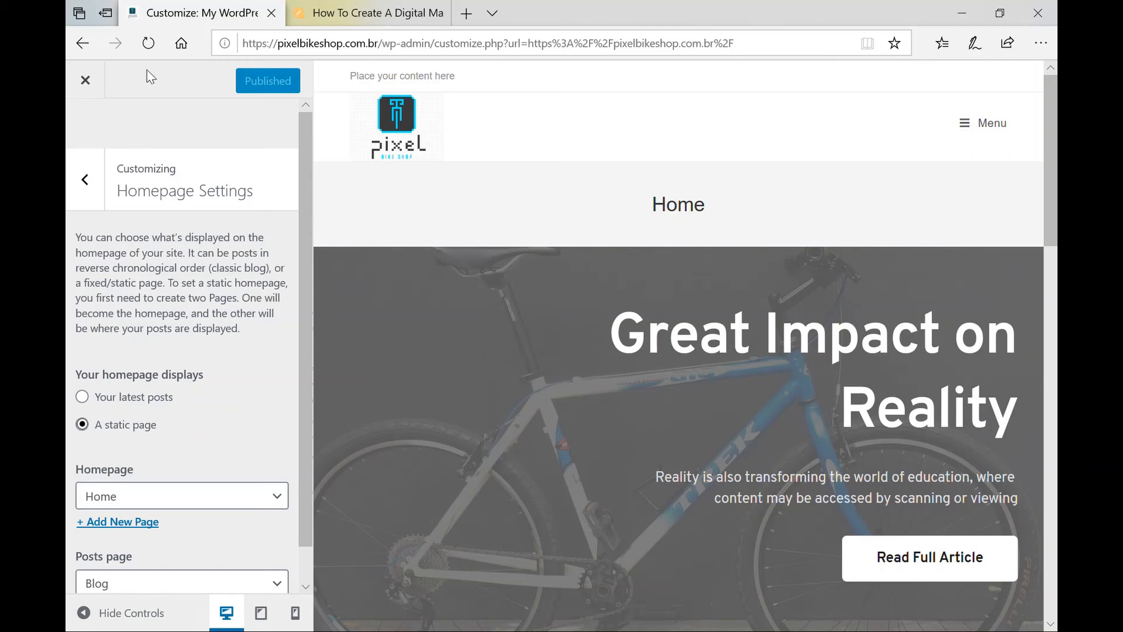
Close the Customizer and review the live home page and its Home title.
left_click(93, 86)
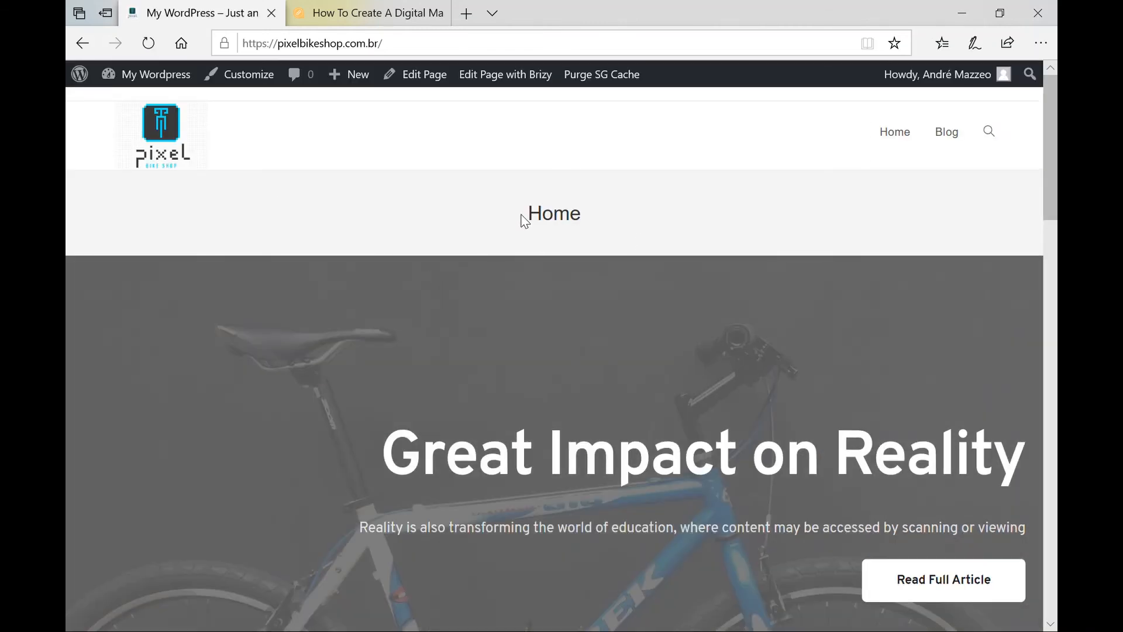
left_click_drag(523, 218, 587, 215)
left_click(651, 222)
scroll(651, 222, "down", 15)
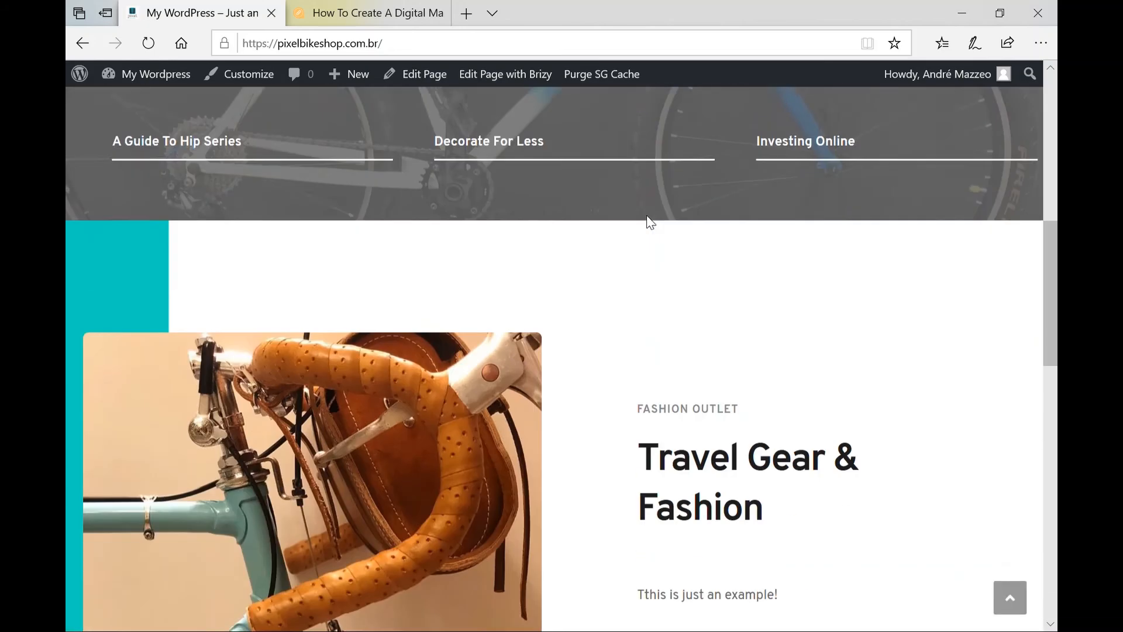
scroll(647, 218, "down", 6)
scroll(648, 217, "up", 20)
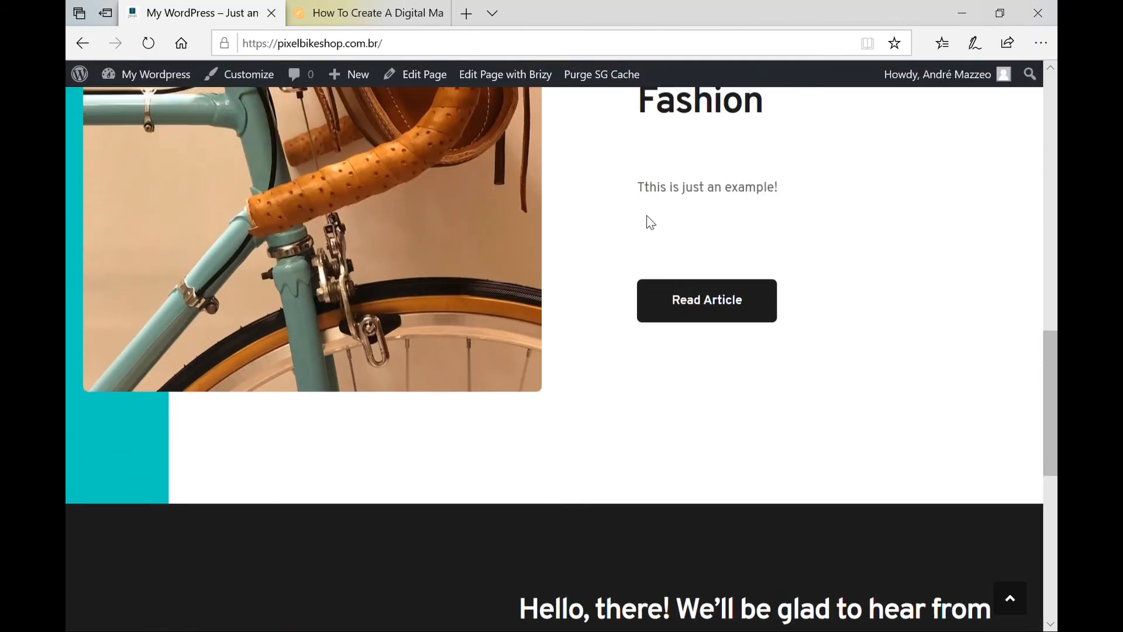
scroll(647, 218, "up", 3)
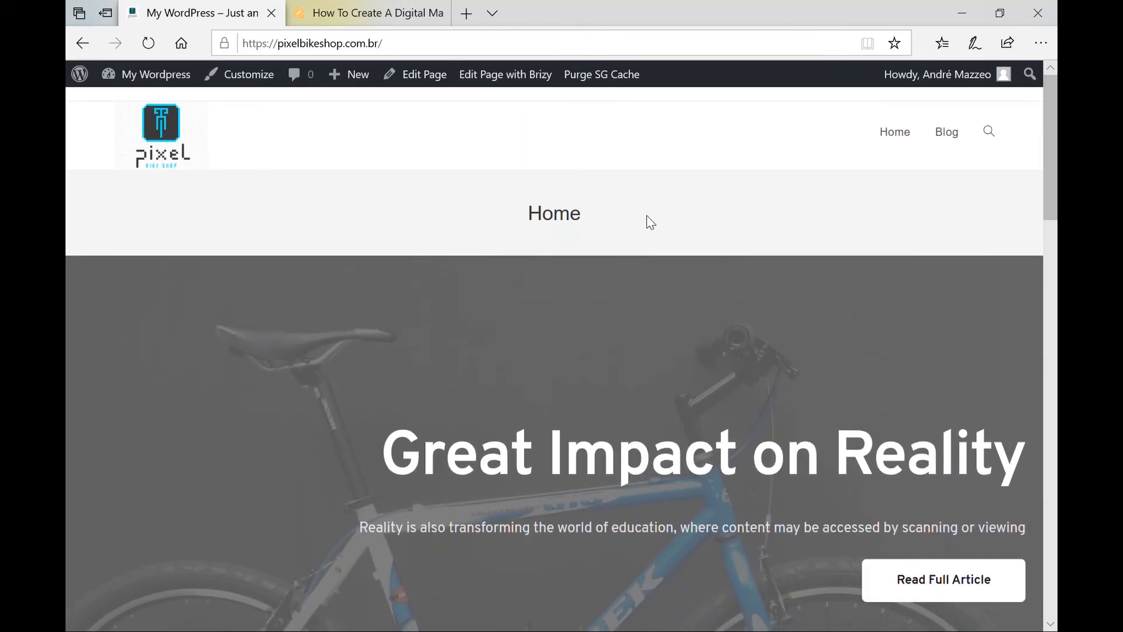
double_click(581, 220)
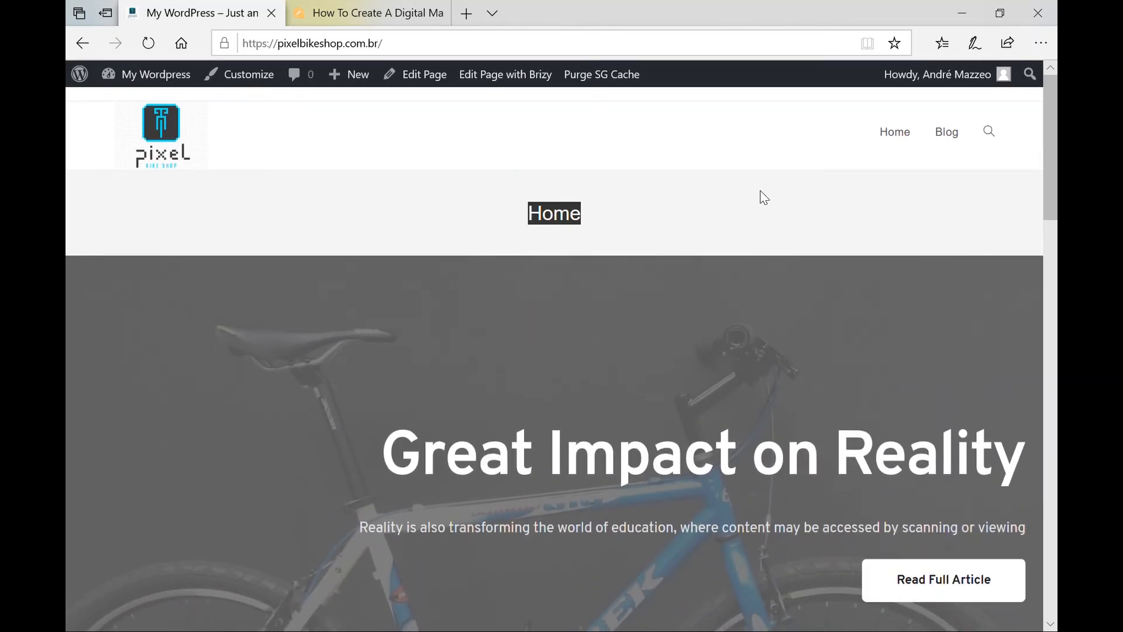
Visit the Blog page from the header menu, then go back to Home.
left_click(953, 136)
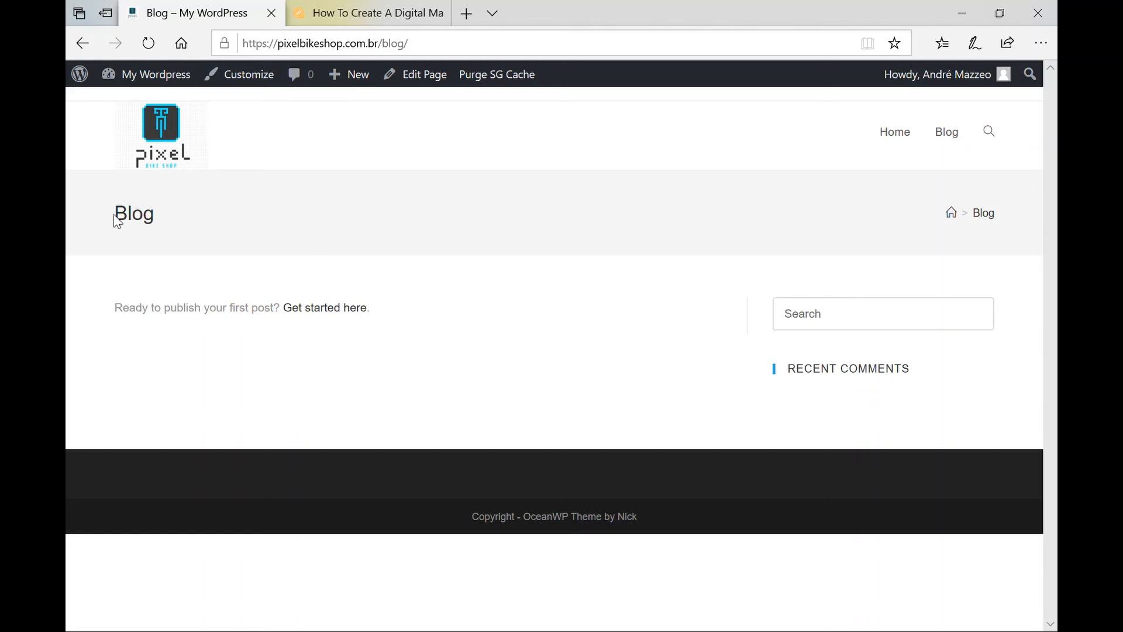
left_click_drag(115, 218, 174, 224)
left_click(897, 136)
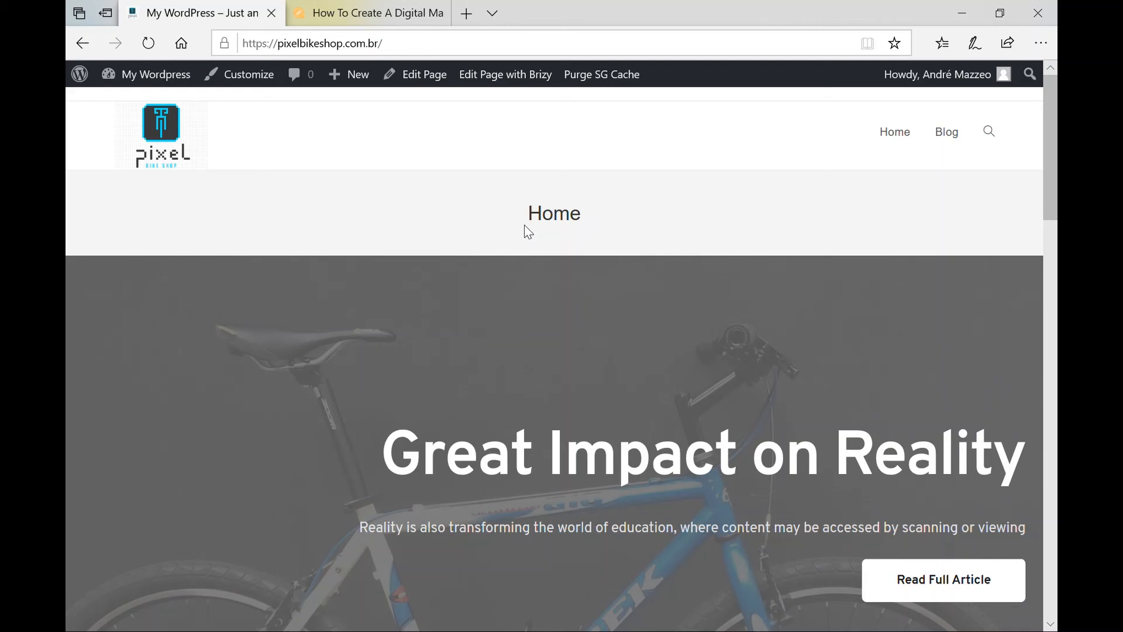
From the admin dashboard, go to Plugins > Add New.
left_click(181, 80)
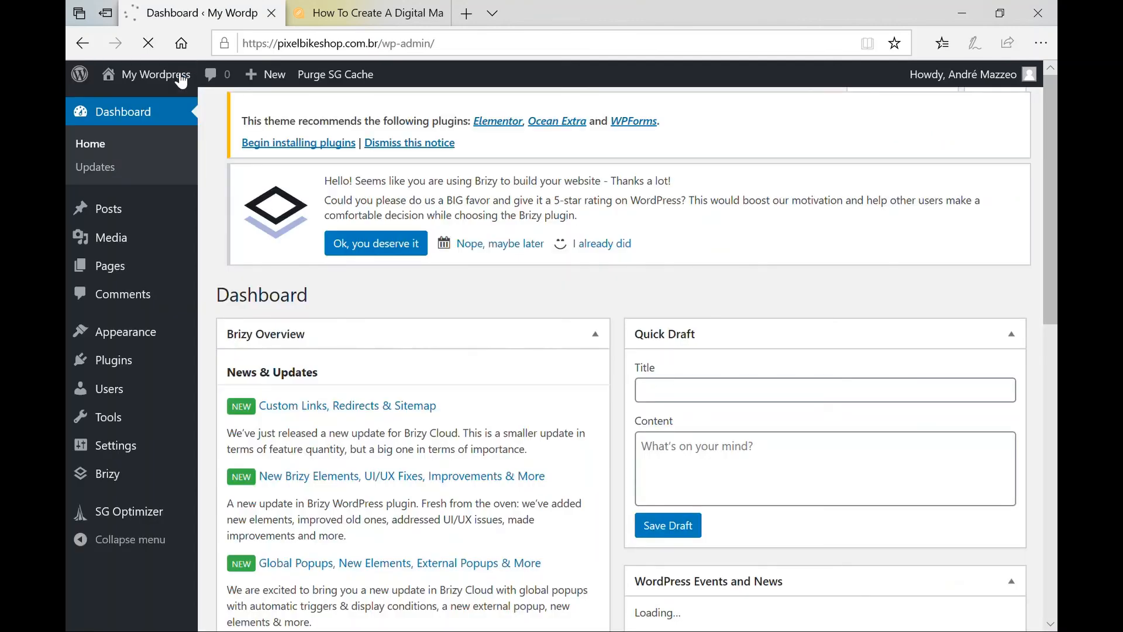
mouse_move(112, 250)
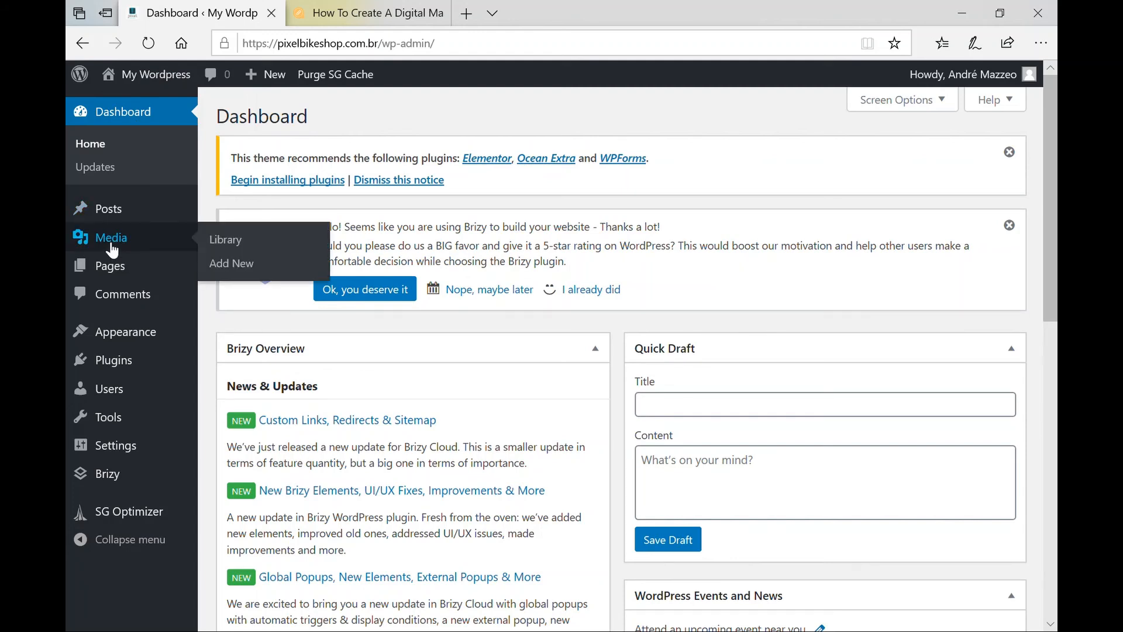
mouse_move(124, 370)
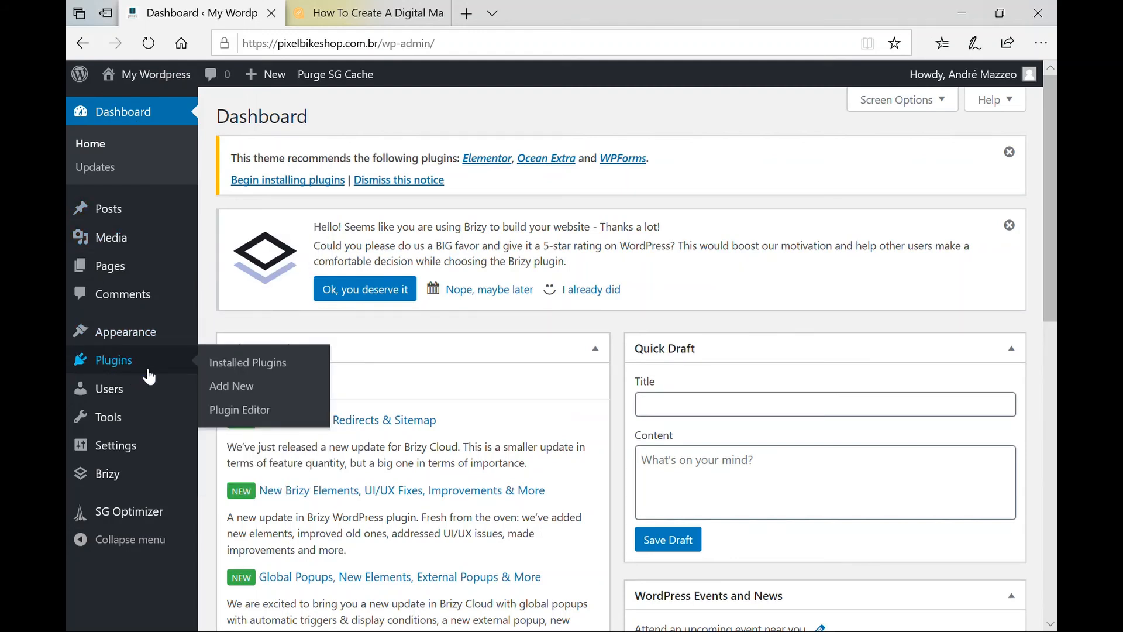
left_click(234, 369)
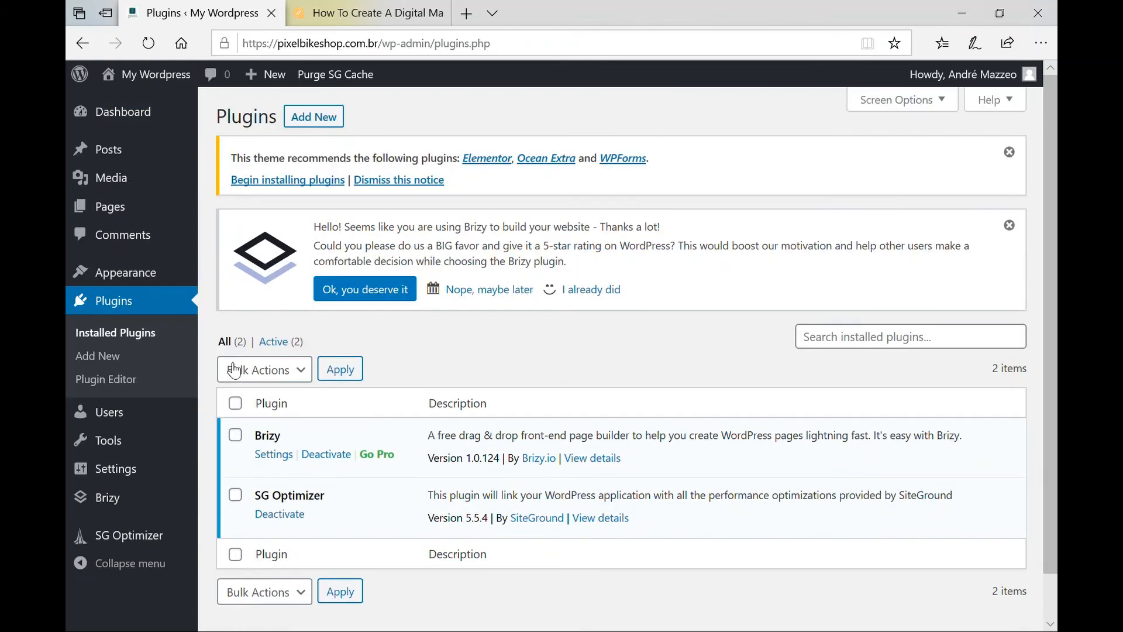
left_click(314, 117)
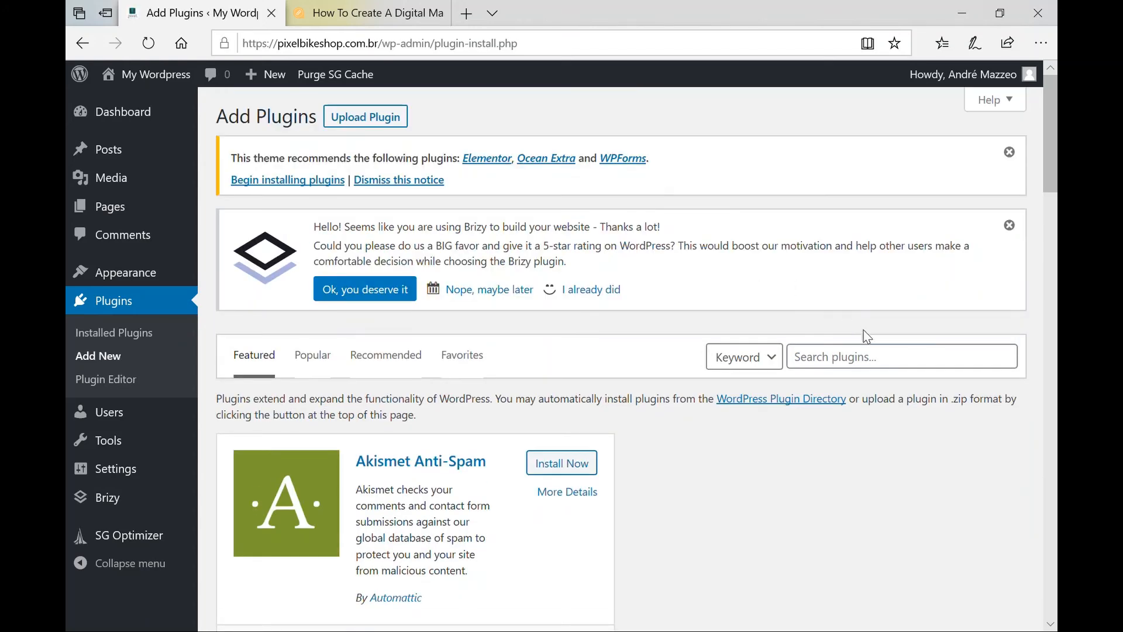
Search 'oceanwp', then install and activate the Ocean Extra plugin.
left_click(857, 372)
type("ocea")
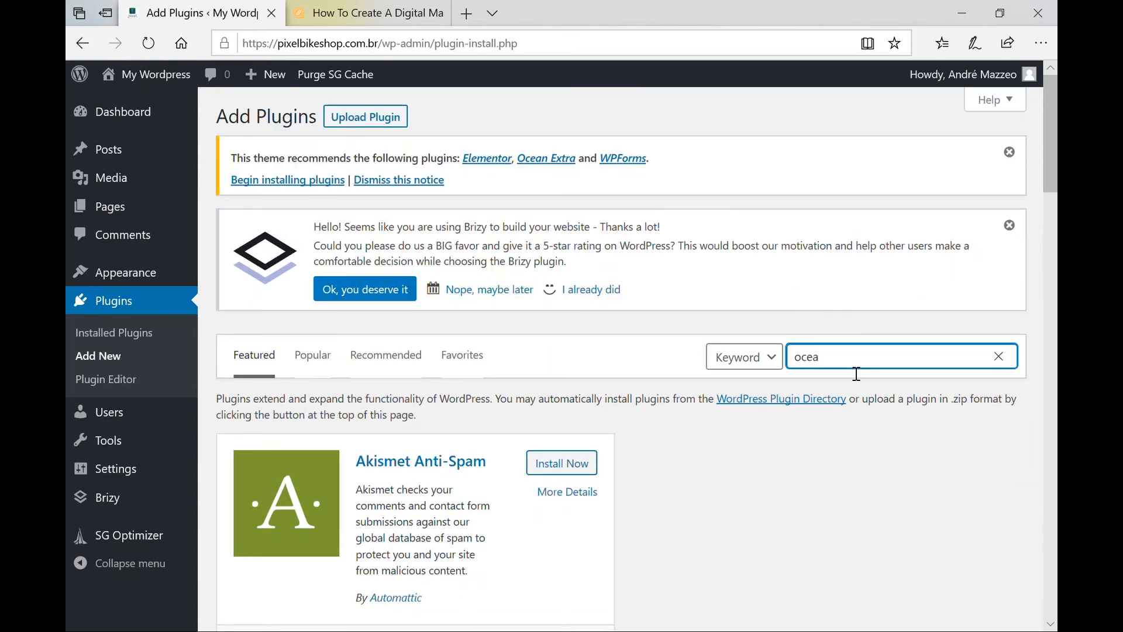
type("nwp")
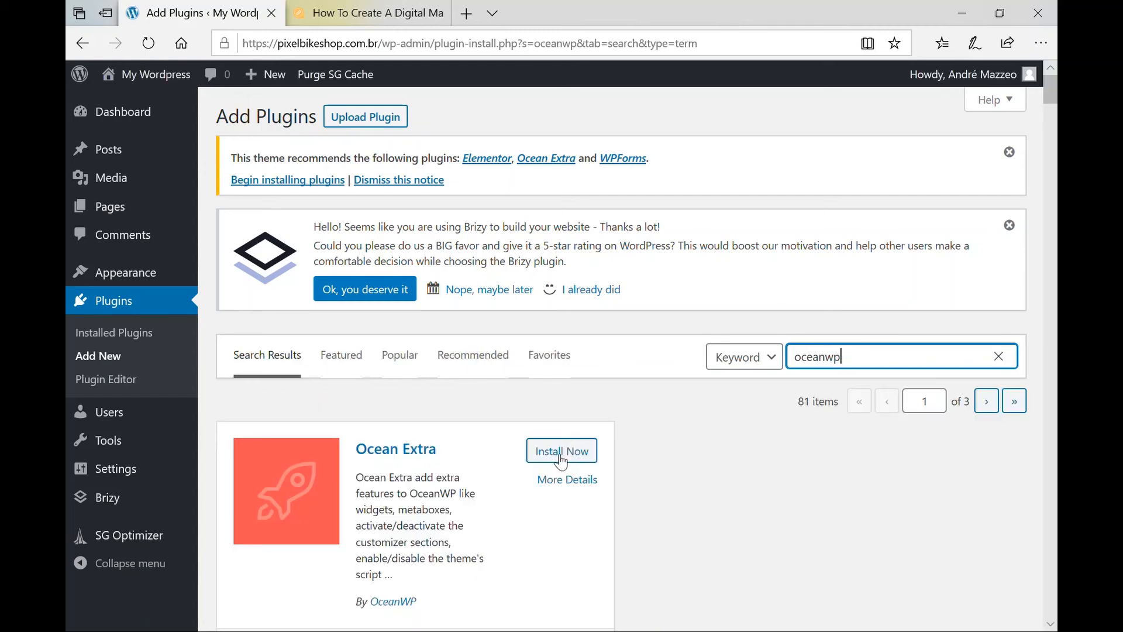
scroll(527, 515, "down", 4)
scroll(528, 515, "down", 1)
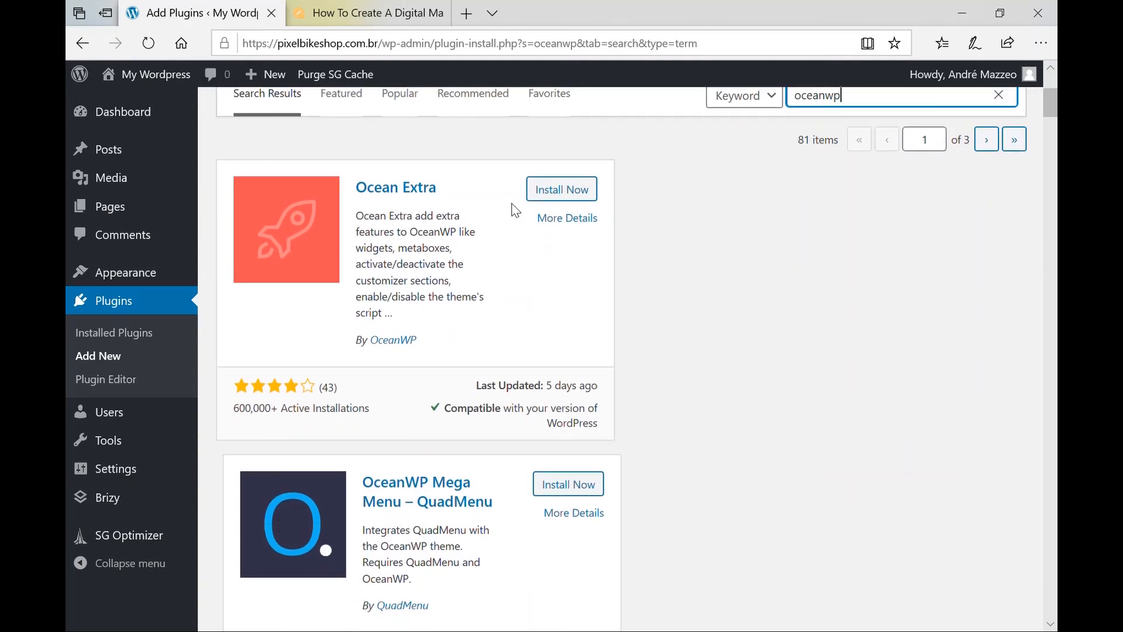
left_click(549, 195)
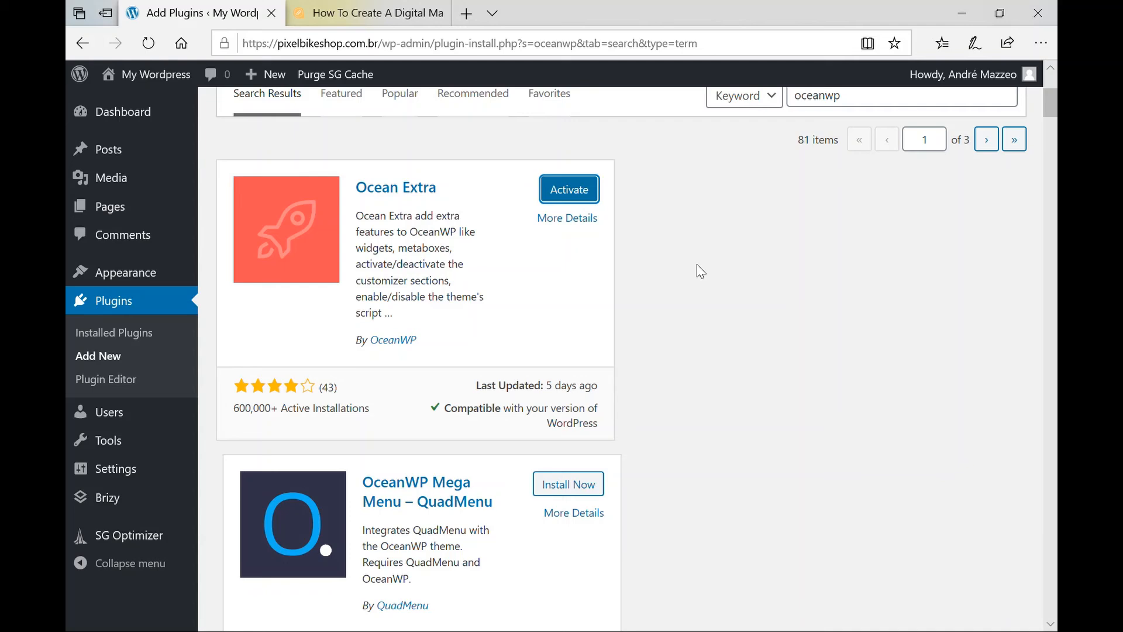
left_click(582, 191)
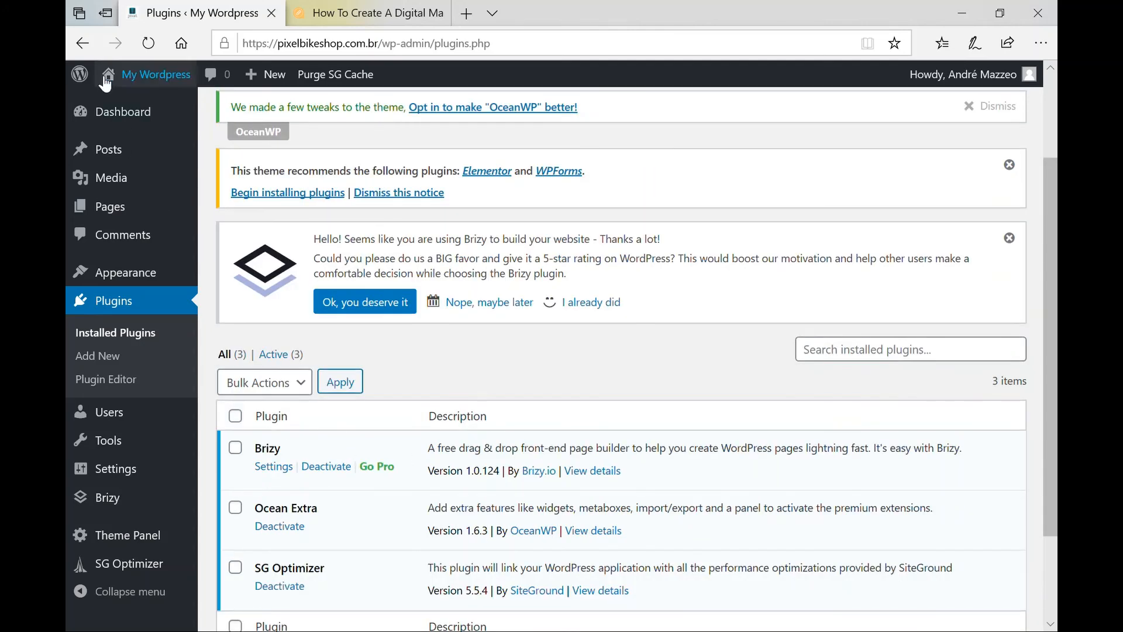
Open the All Pages list.
mouse_move(124, 171)
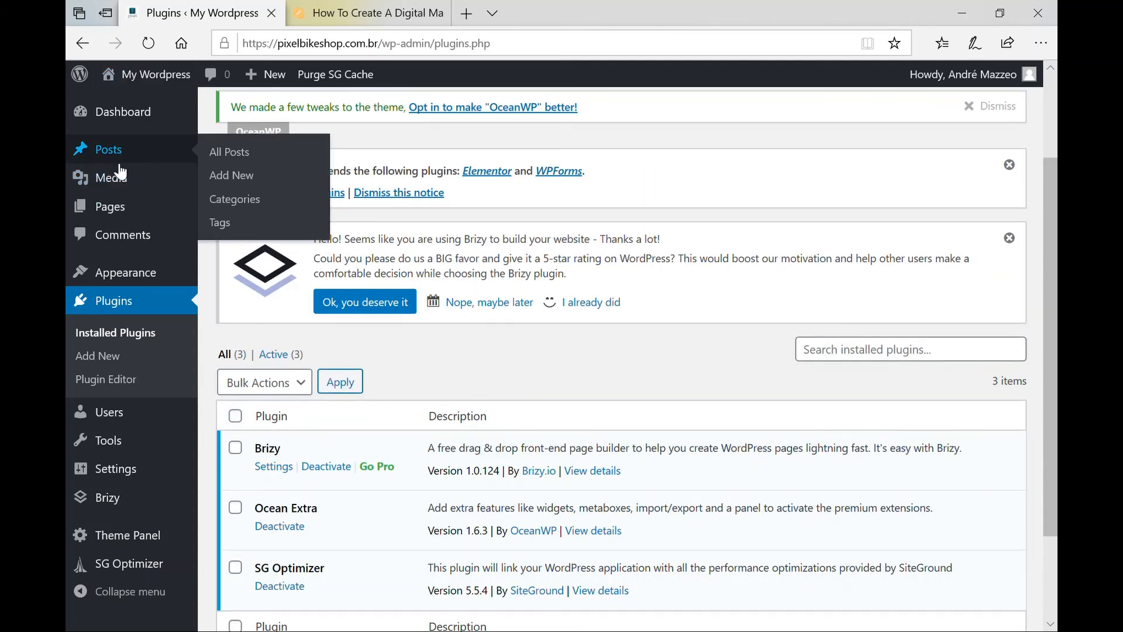
mouse_move(120, 207)
left_click(231, 222)
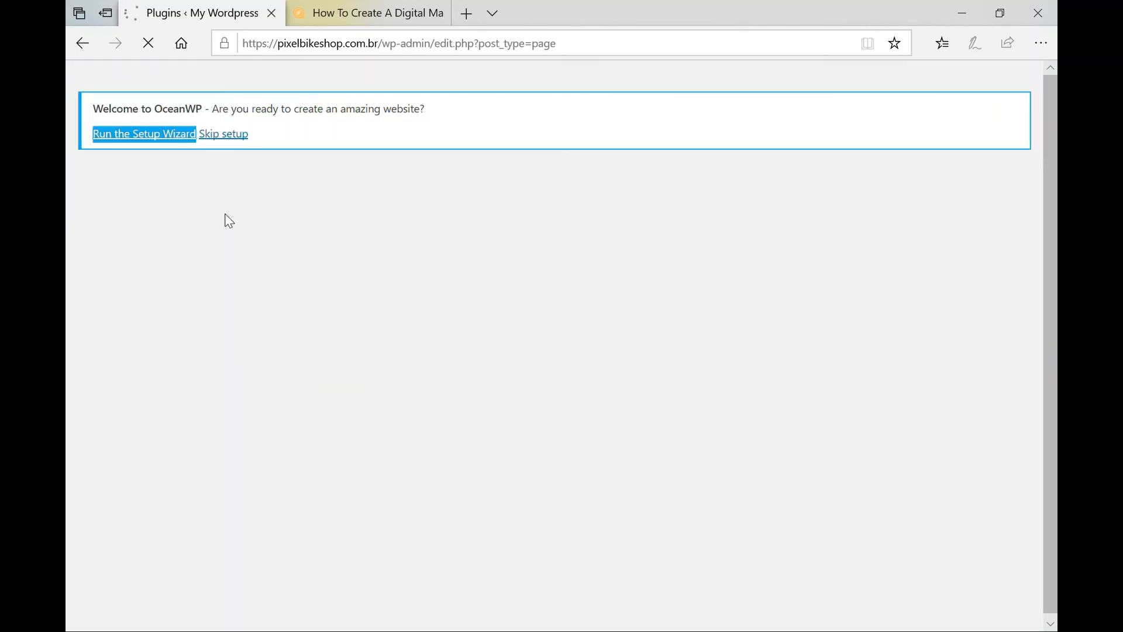
On the Pages list, dismiss the plugin recommendation, Brizy rating and OceanWP tweaks notices.
scroll(473, 286, "down", 2)
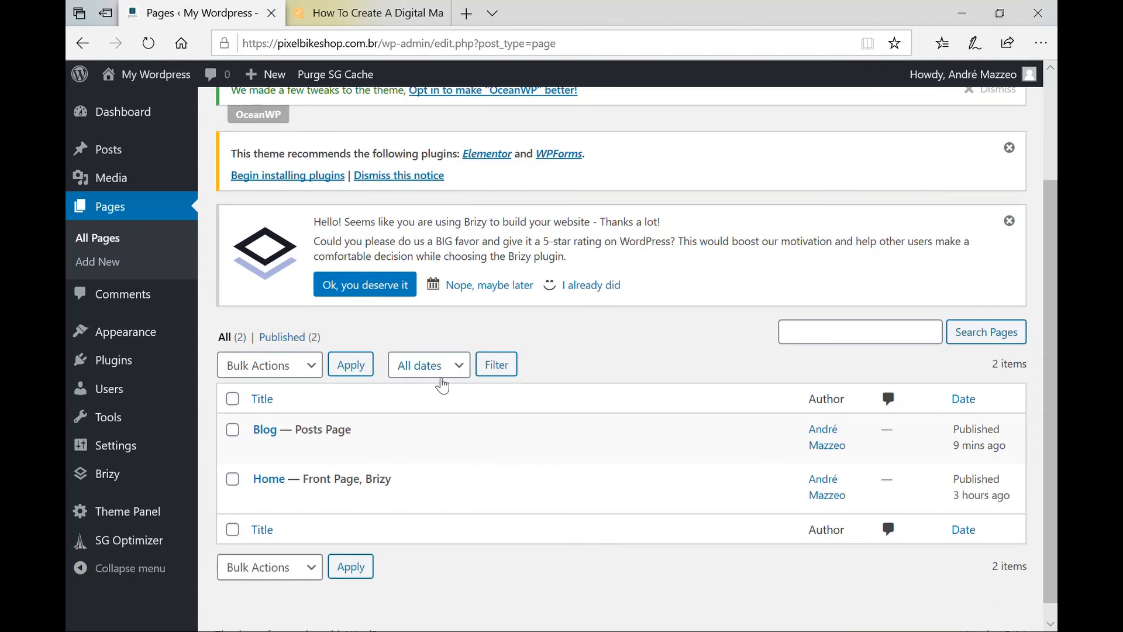
scroll(442, 381, "up", 1)
scroll(355, 196, "up", 1)
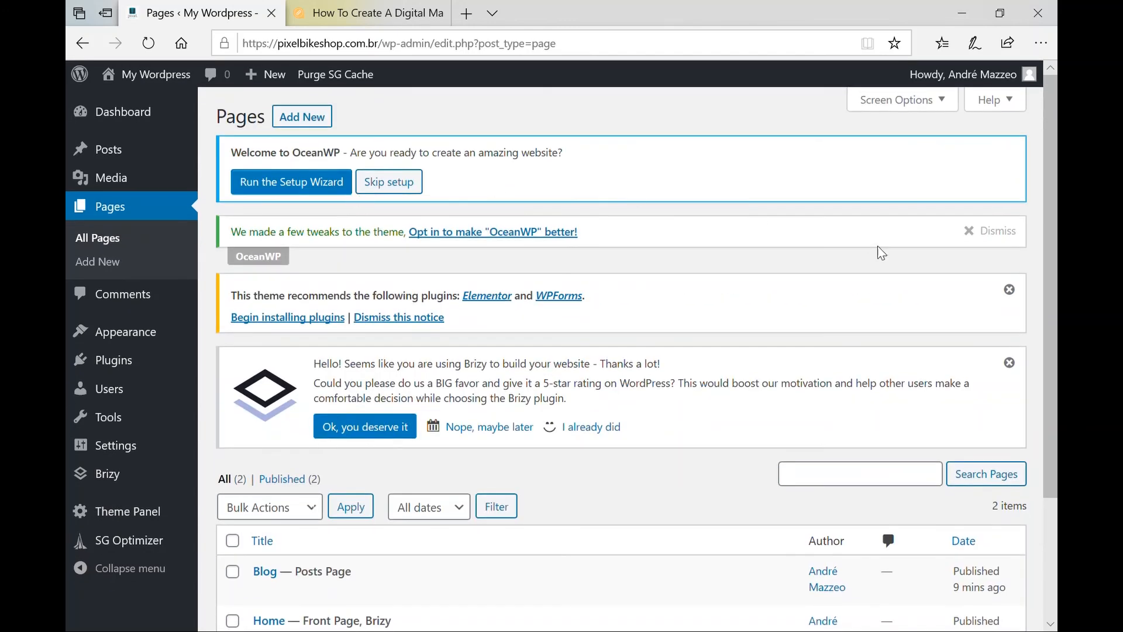
left_click(1010, 292)
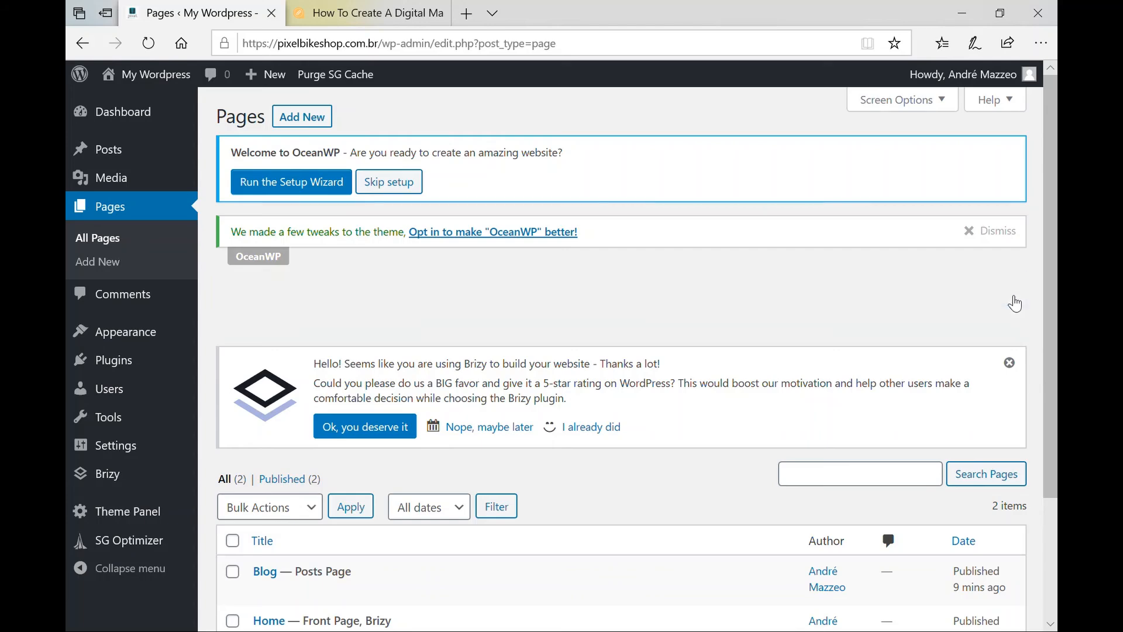
left_click(1013, 295)
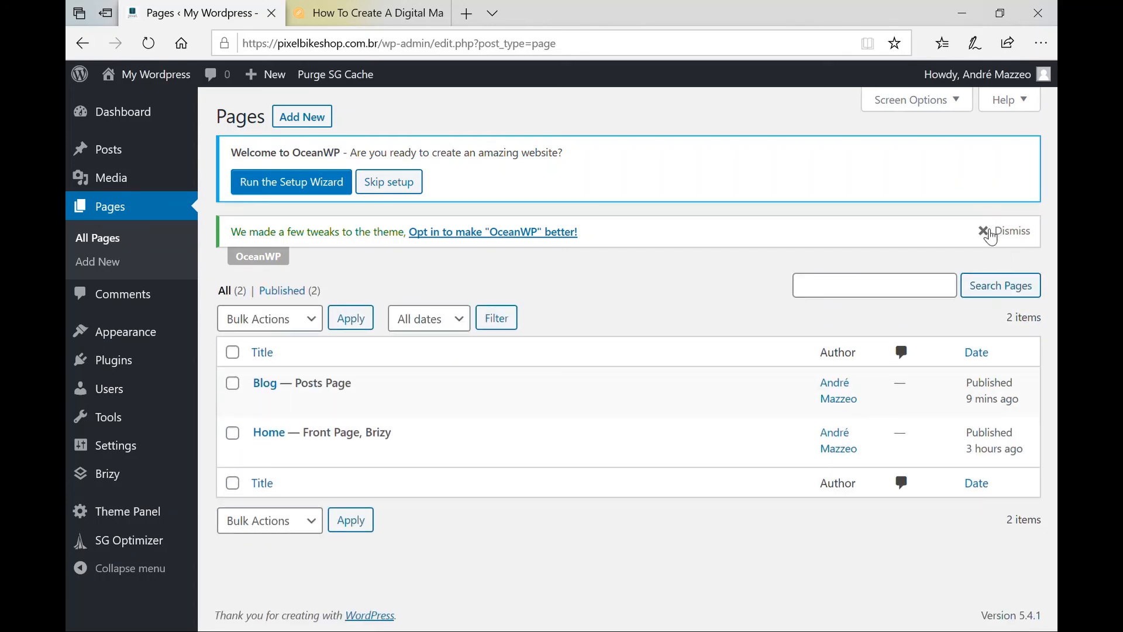
left_click(990, 235)
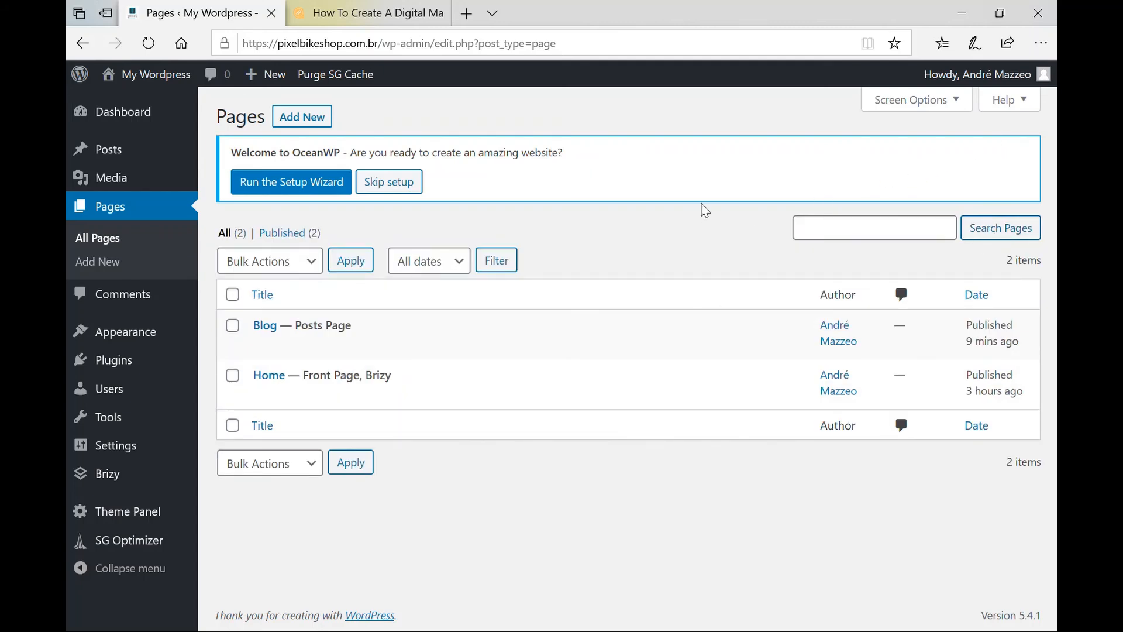
Skip the OceanWP setup wizard, close the reappearing notices, and open Home for editing.
left_click(401, 186)
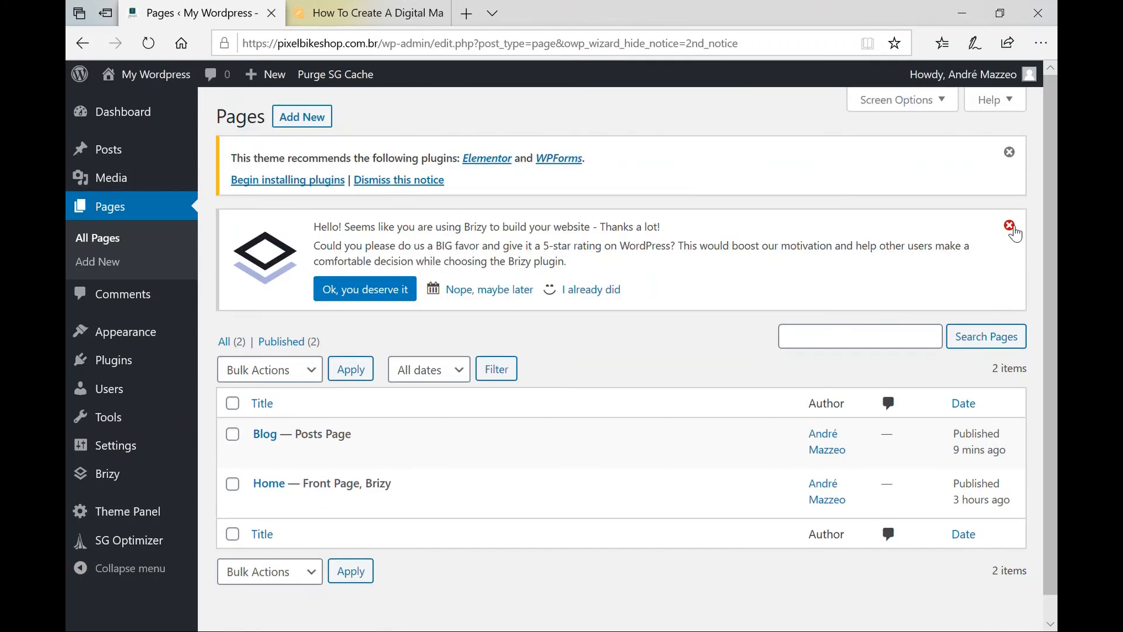
left_click(1009, 226)
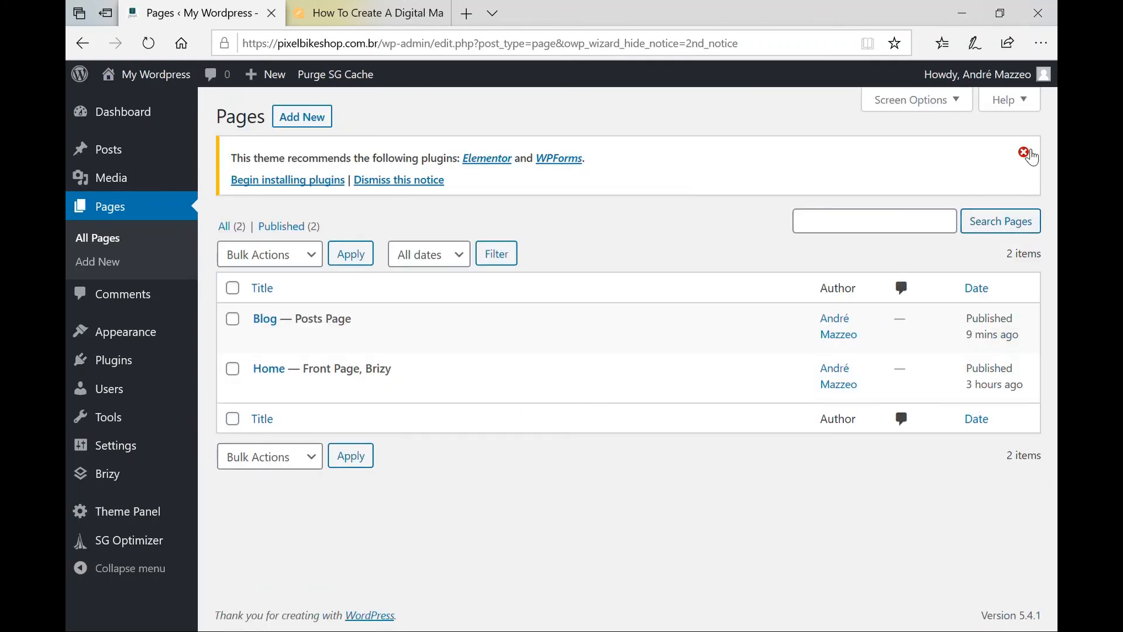
left_click(1024, 152)
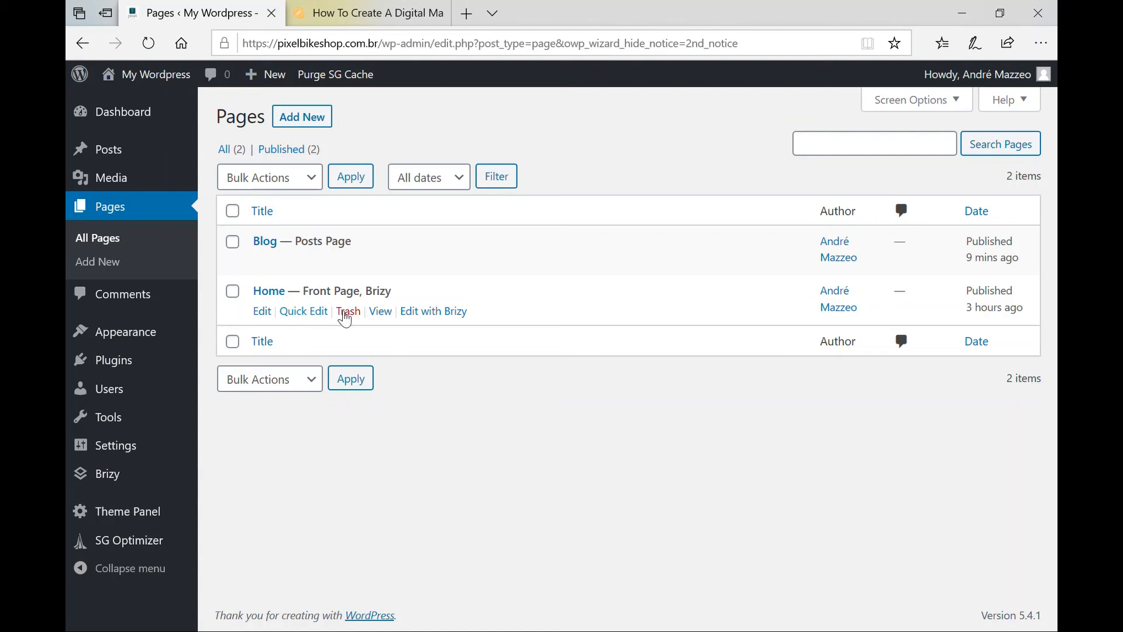
left_click(265, 316)
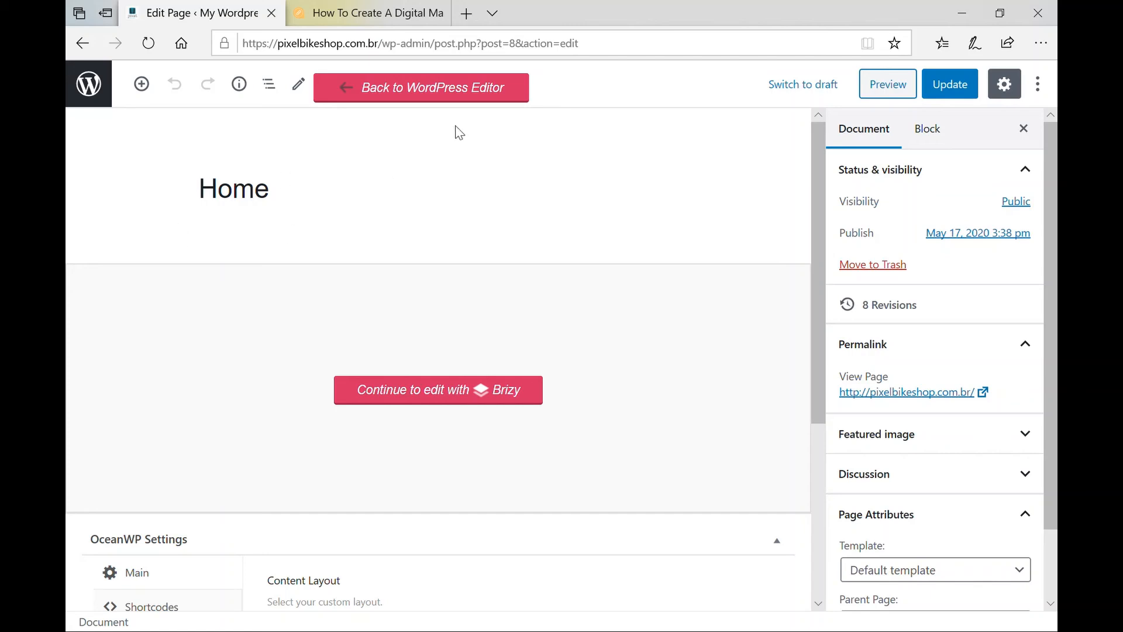
In the Home page's OceanWP Settings, set Display Page Title to Disable on the Title tab.
scroll(966, 468, "down", 3)
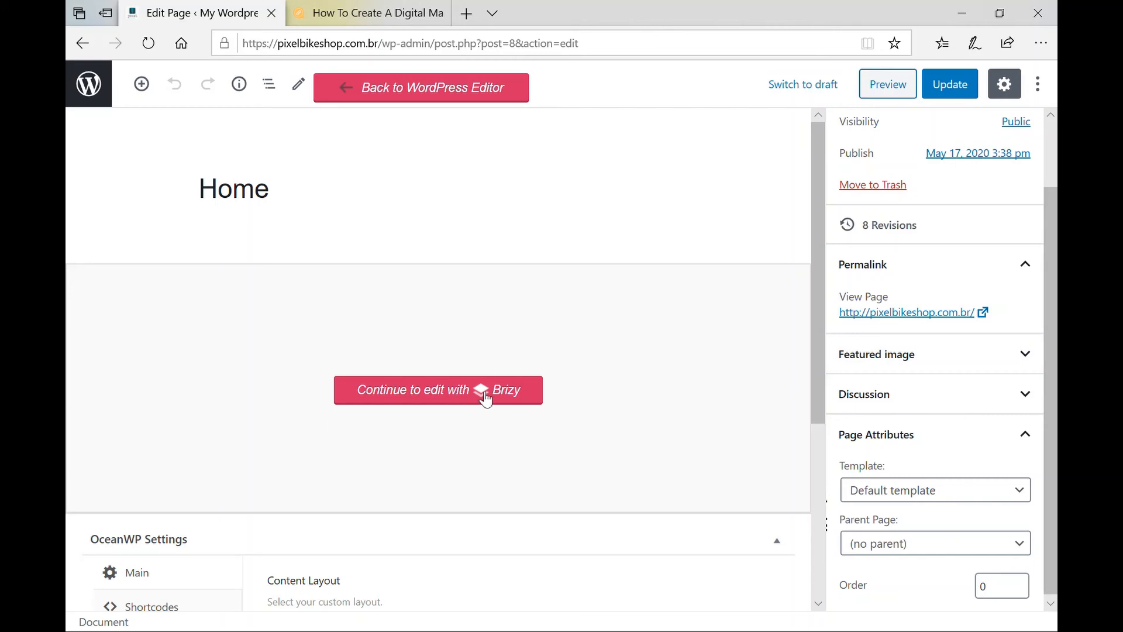
scroll(557, 404, "down", 3)
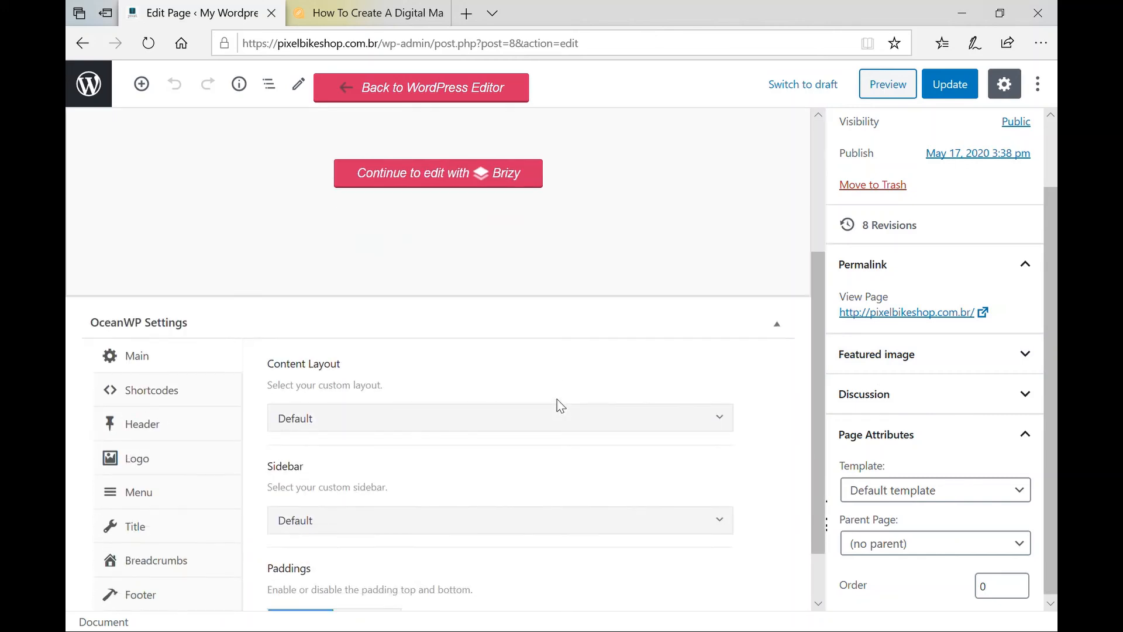
scroll(561, 405, "down", 1)
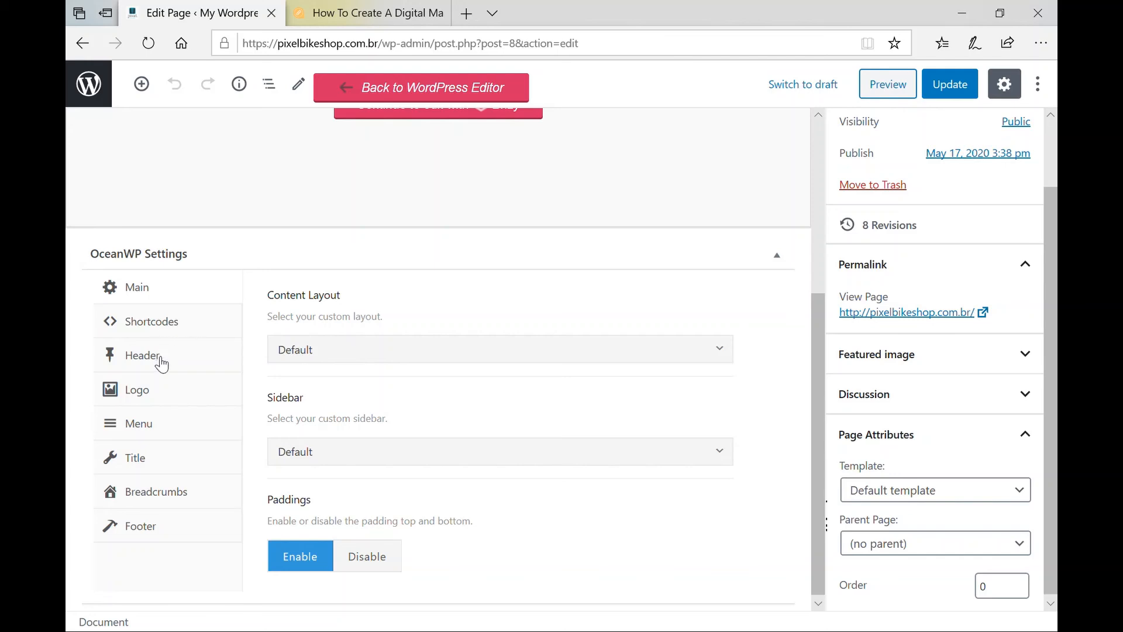
left_click(154, 469)
scroll(603, 414, "up", 5)
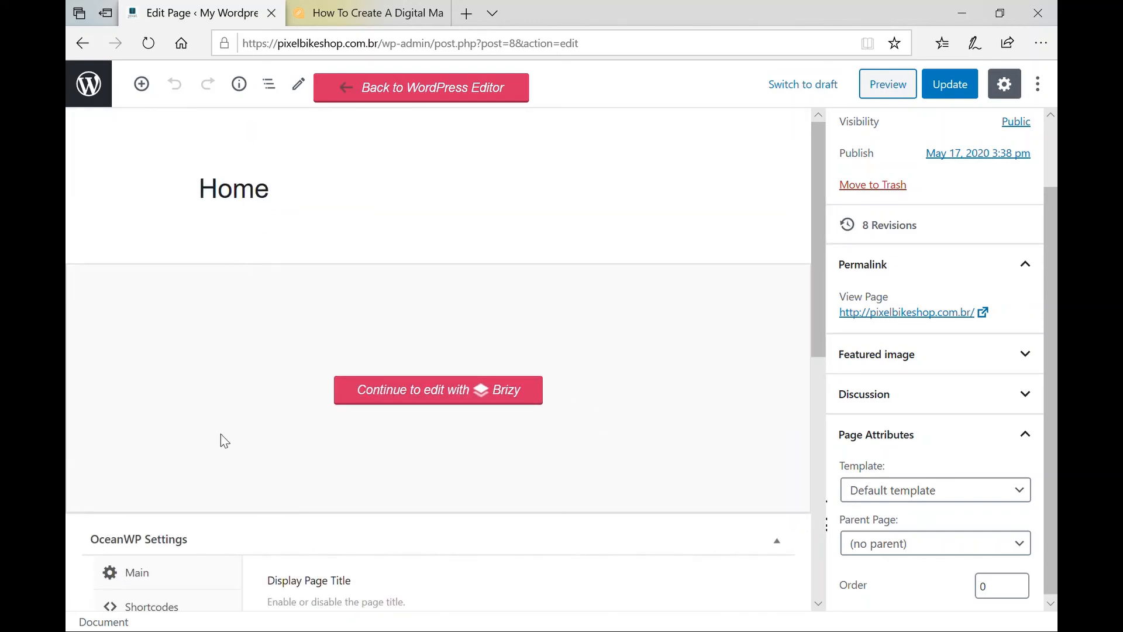
scroll(227, 441, "down", 6)
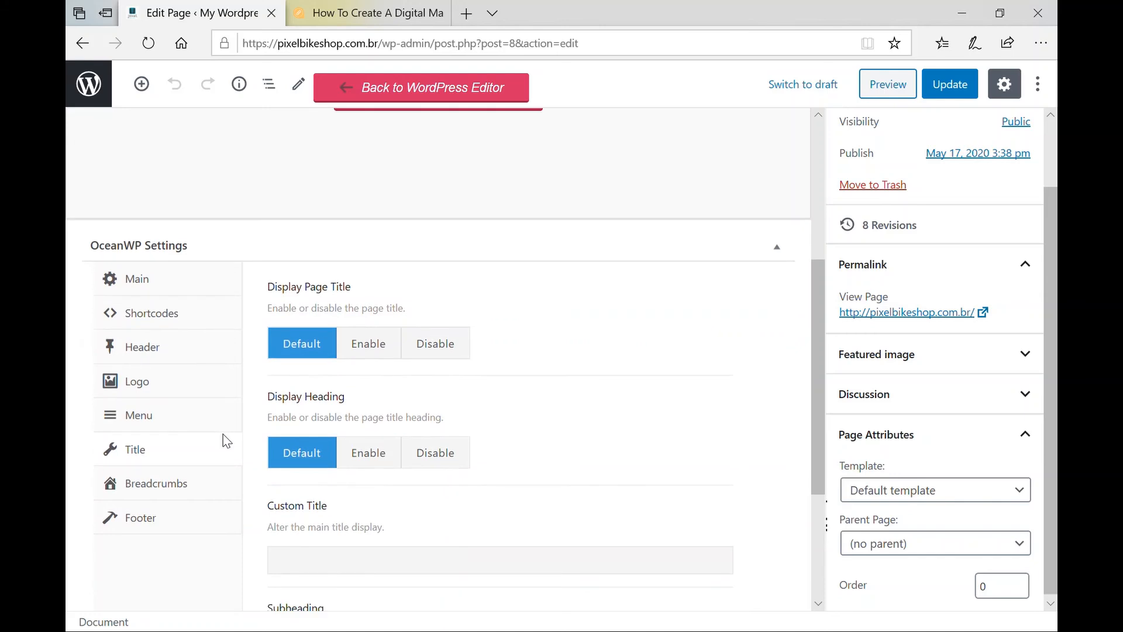
left_click(431, 284)
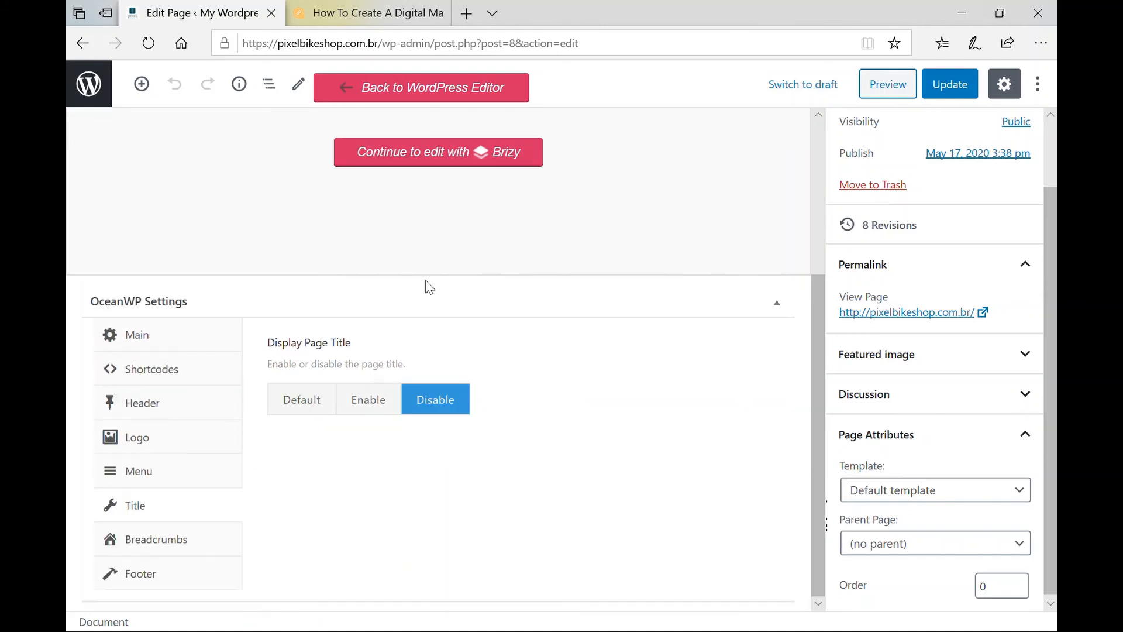
Update the Home page and view it on the live site.
scroll(430, 287, "up", 4)
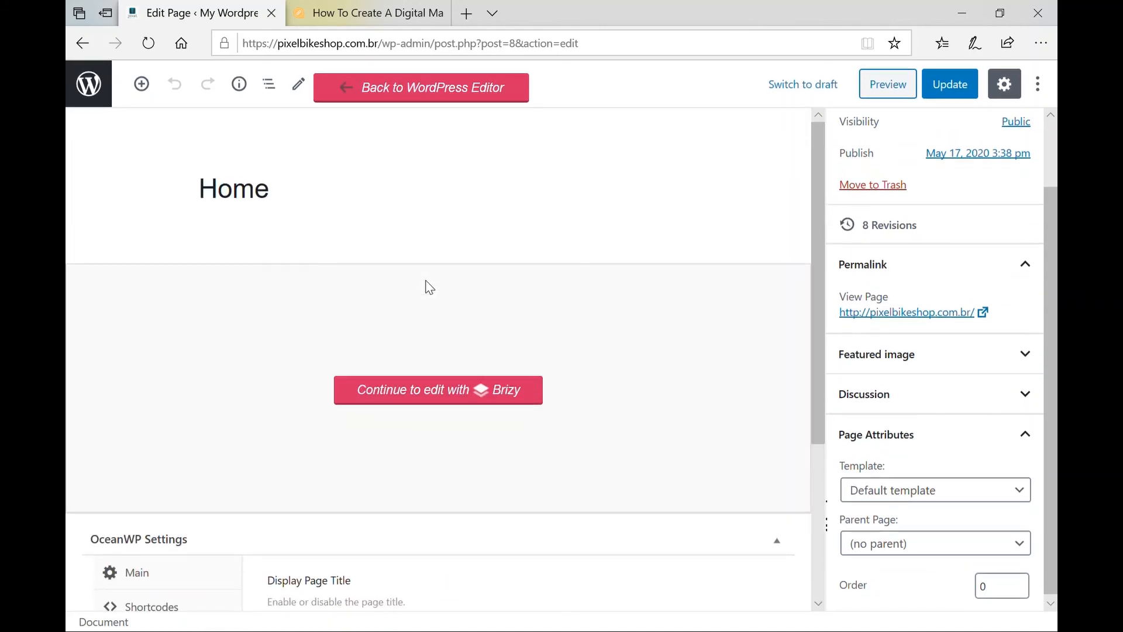
left_click(963, 96)
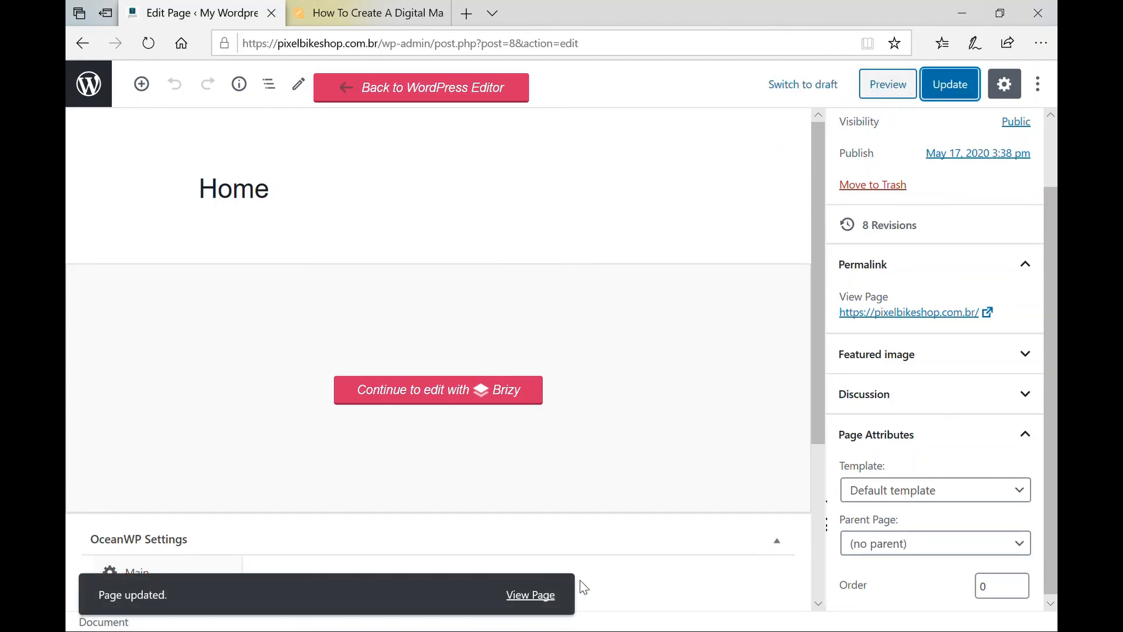
left_click(524, 597)
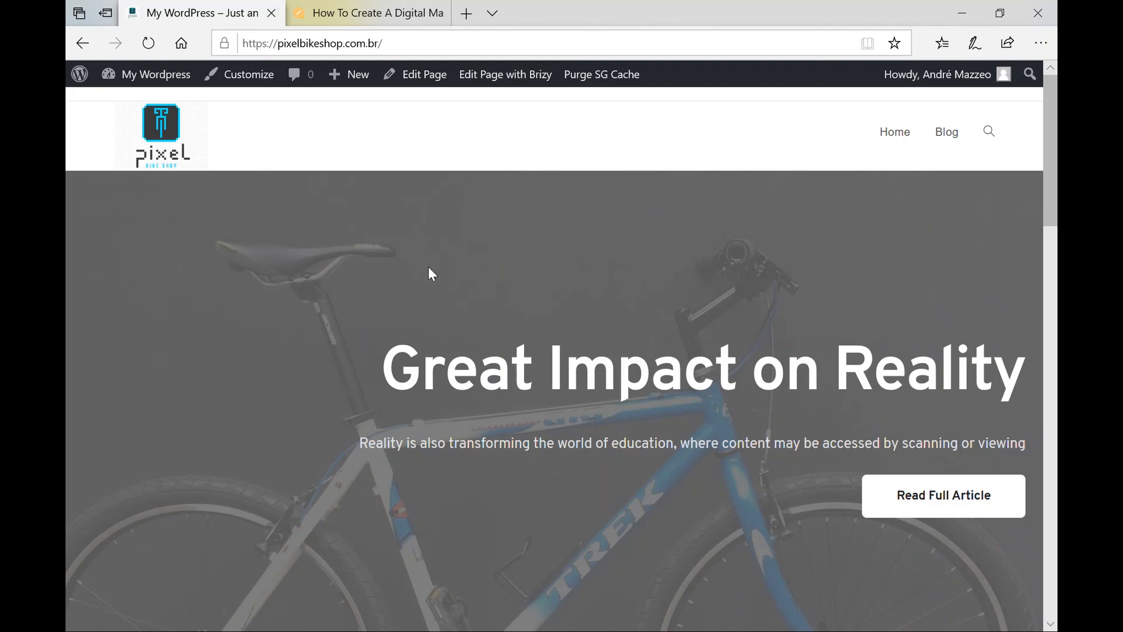
left_click(944, 147)
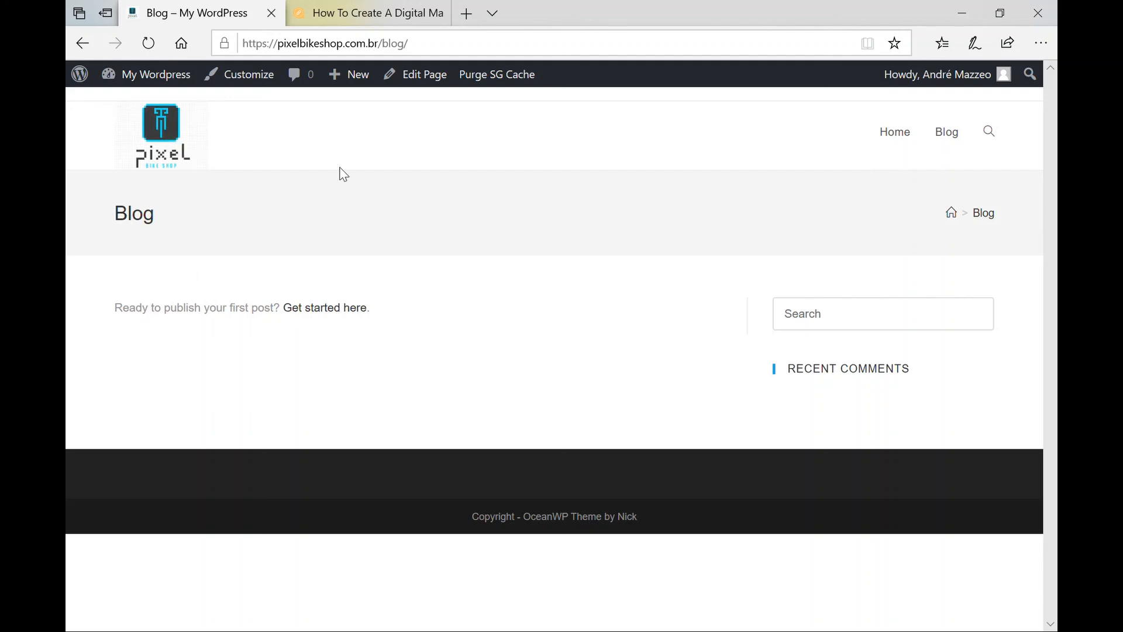
left_click(169, 132)
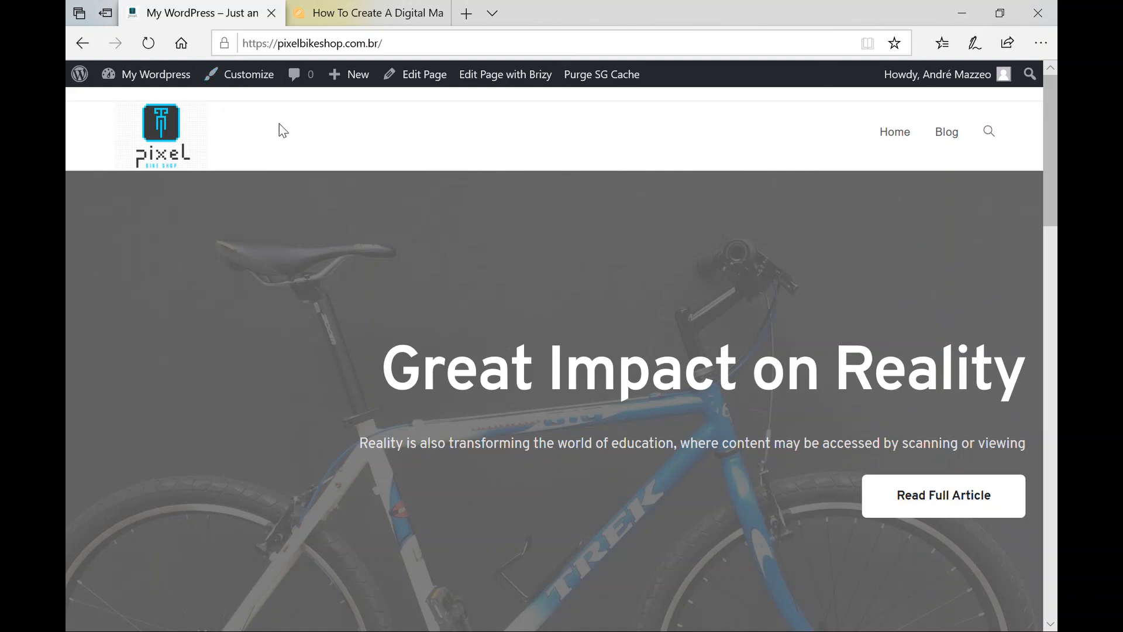
left_click(432, 78)
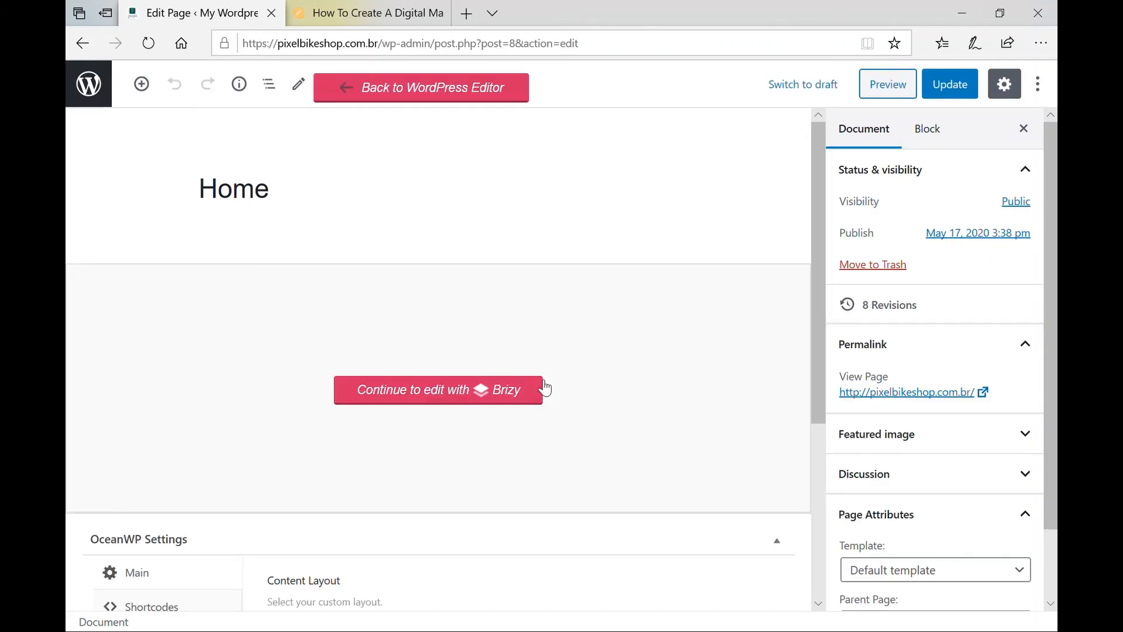
Review the Home page's OceanWP Shortcodes, Header, Logo, Menu, Title and Breadcrumbs settings.
scroll(544, 389, "down", 5)
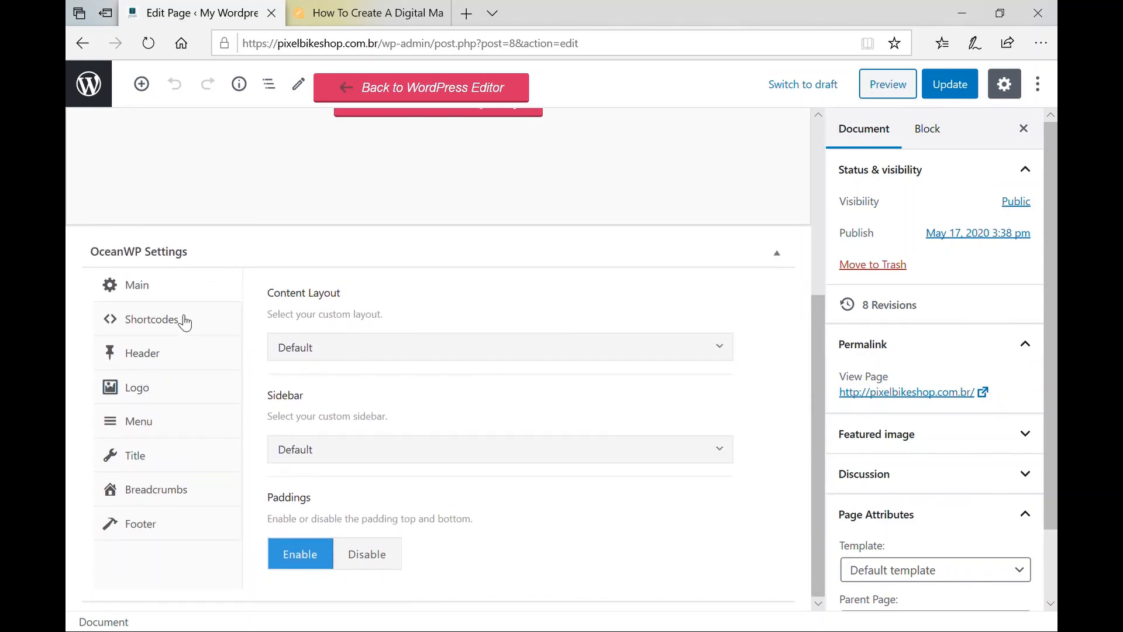
left_click(157, 328)
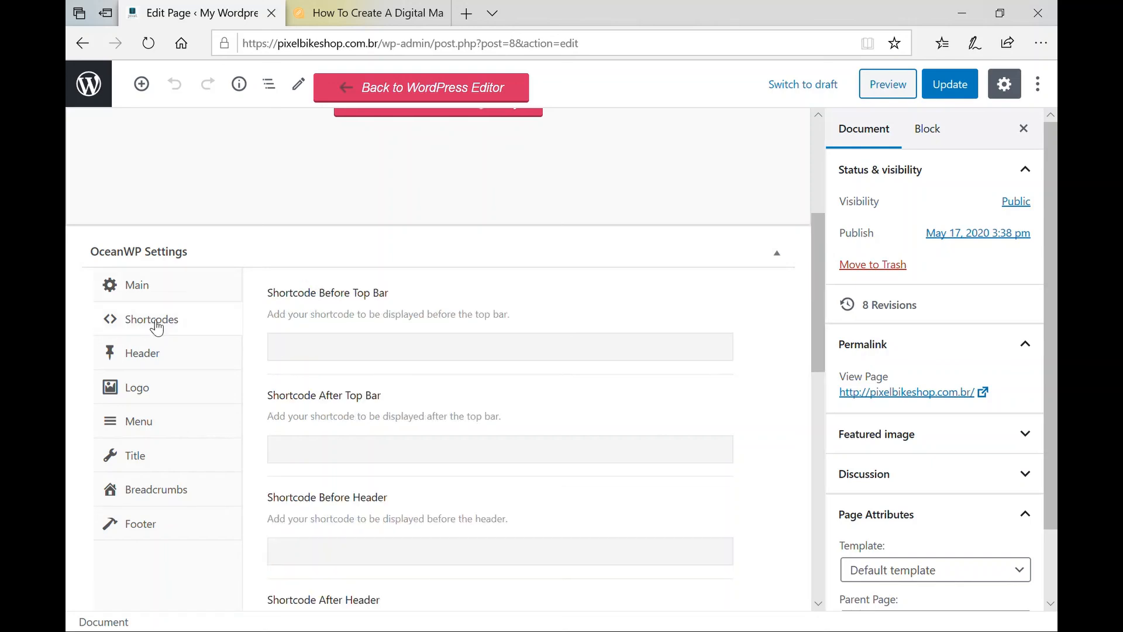
left_click(156, 358)
left_click(162, 391)
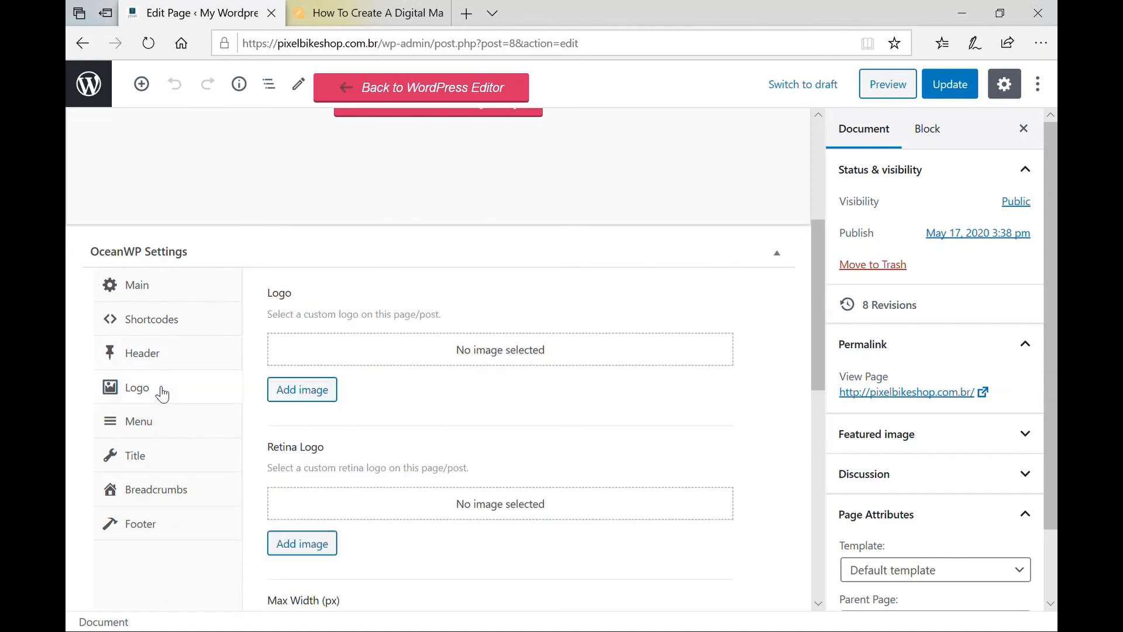
left_click(152, 429)
left_click(144, 457)
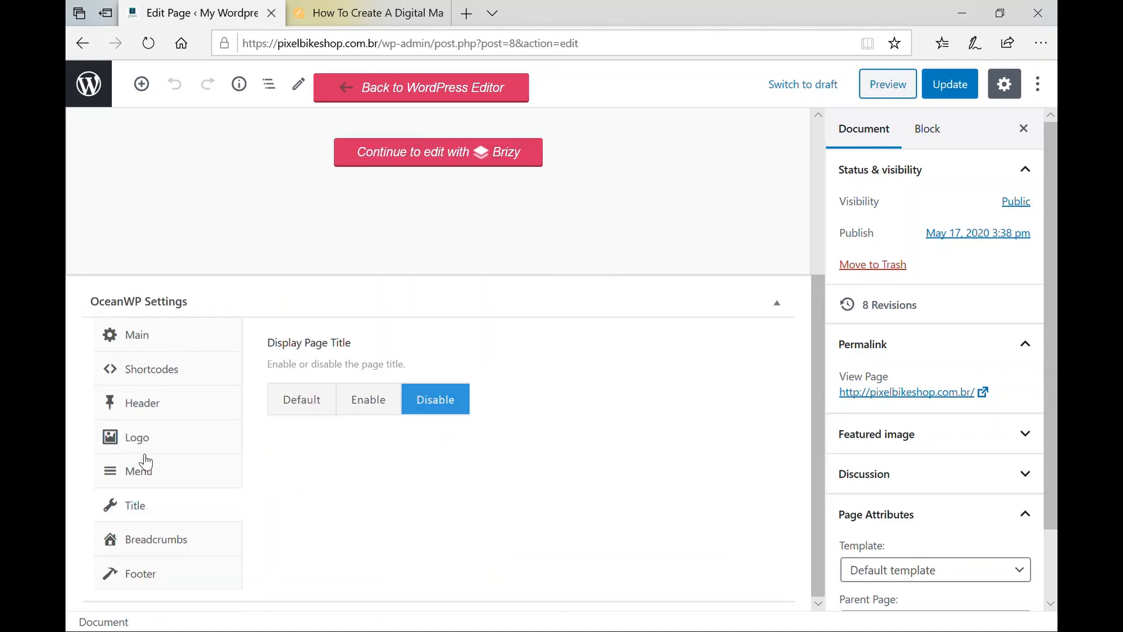
left_click(156, 541)
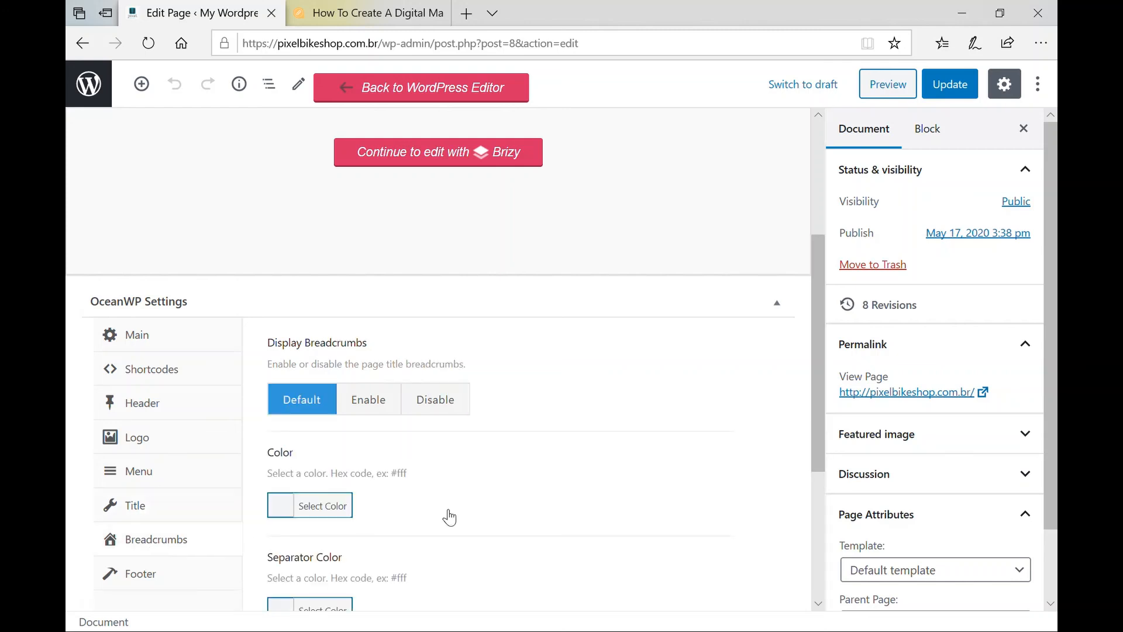
Check the Footer settings, then leave the editor for the All Pages list.
scroll(572, 524, "up", 4)
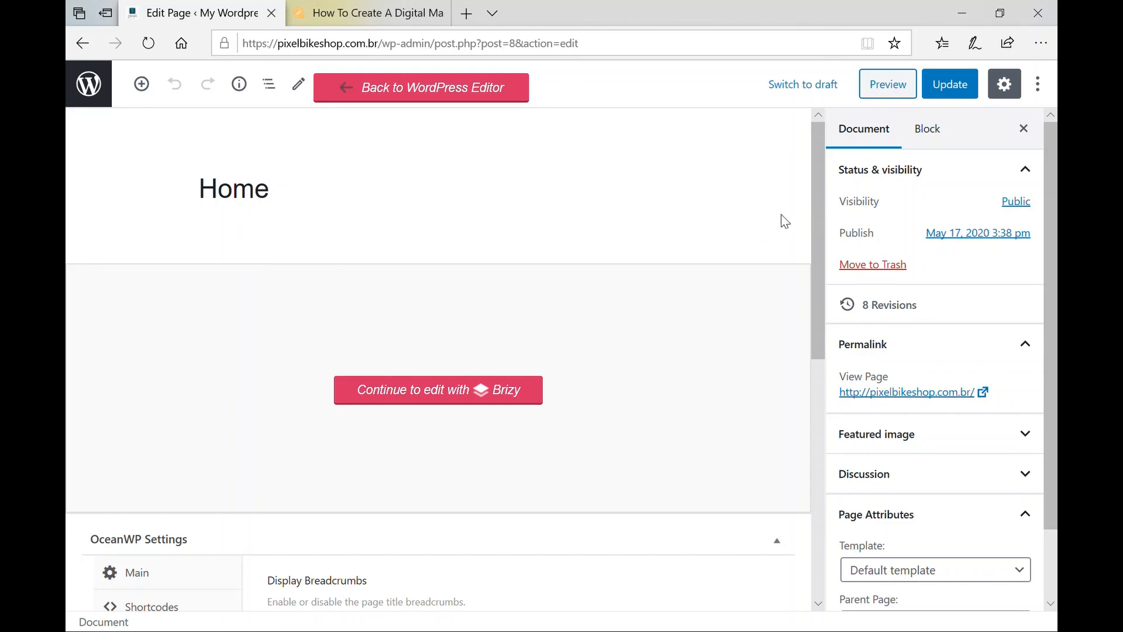
scroll(384, 270, "down", 7)
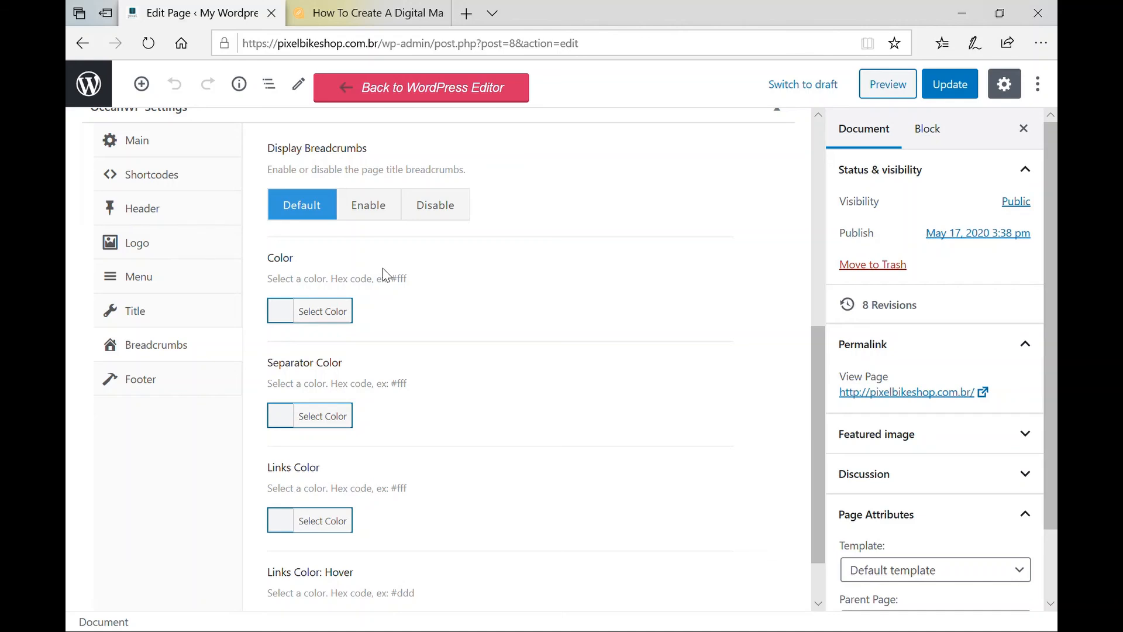
scroll(384, 270, "down", 1)
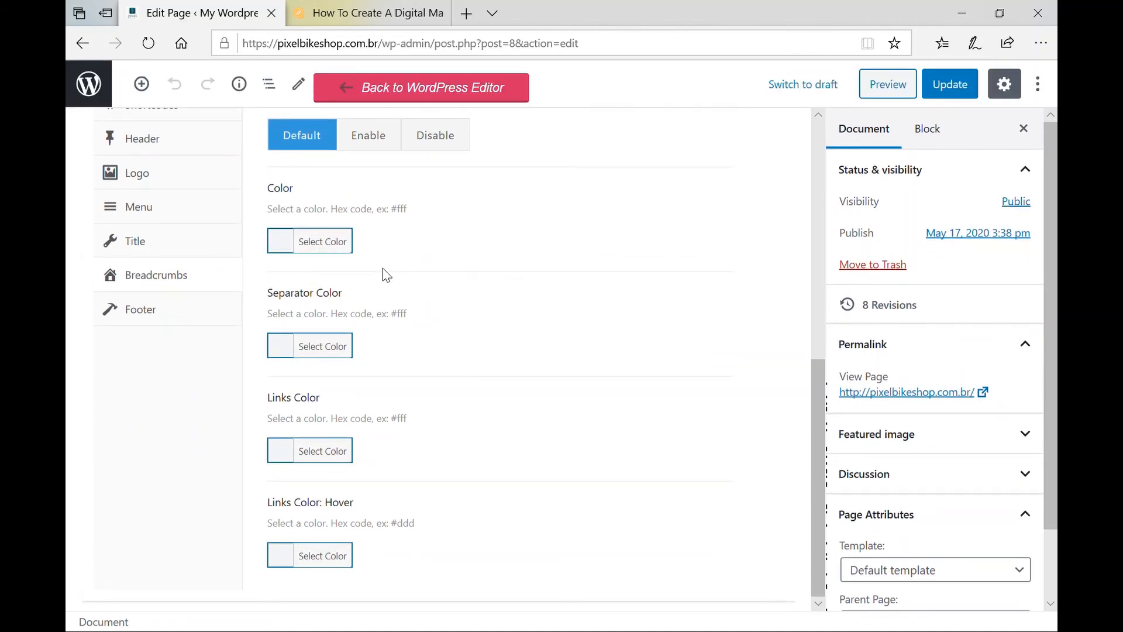
left_click(133, 316)
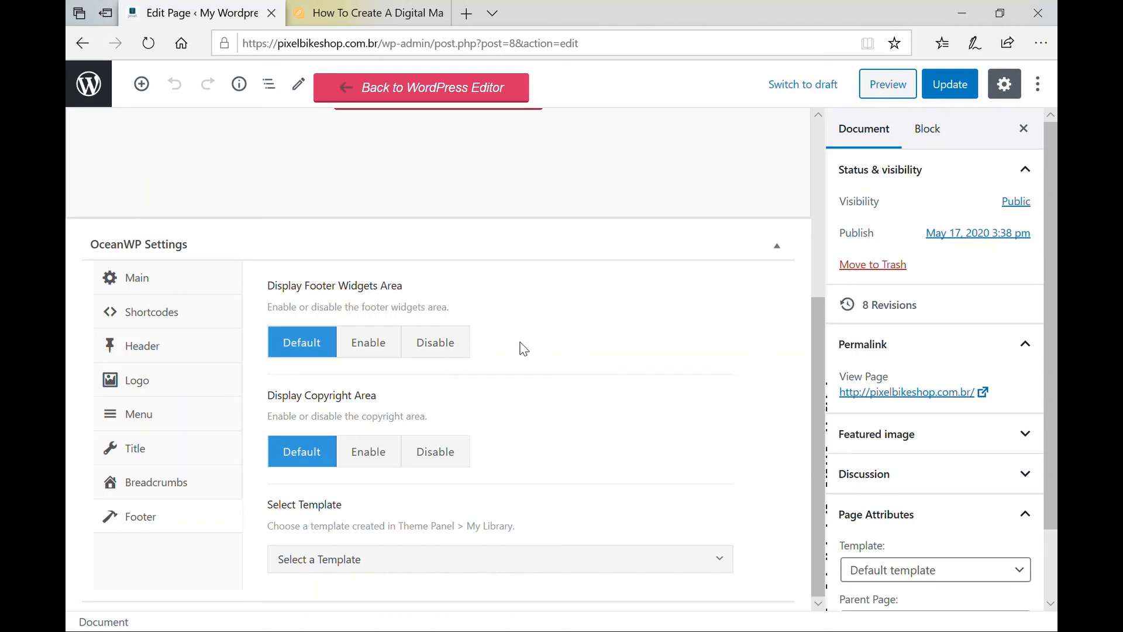
scroll(524, 349, "up", 5)
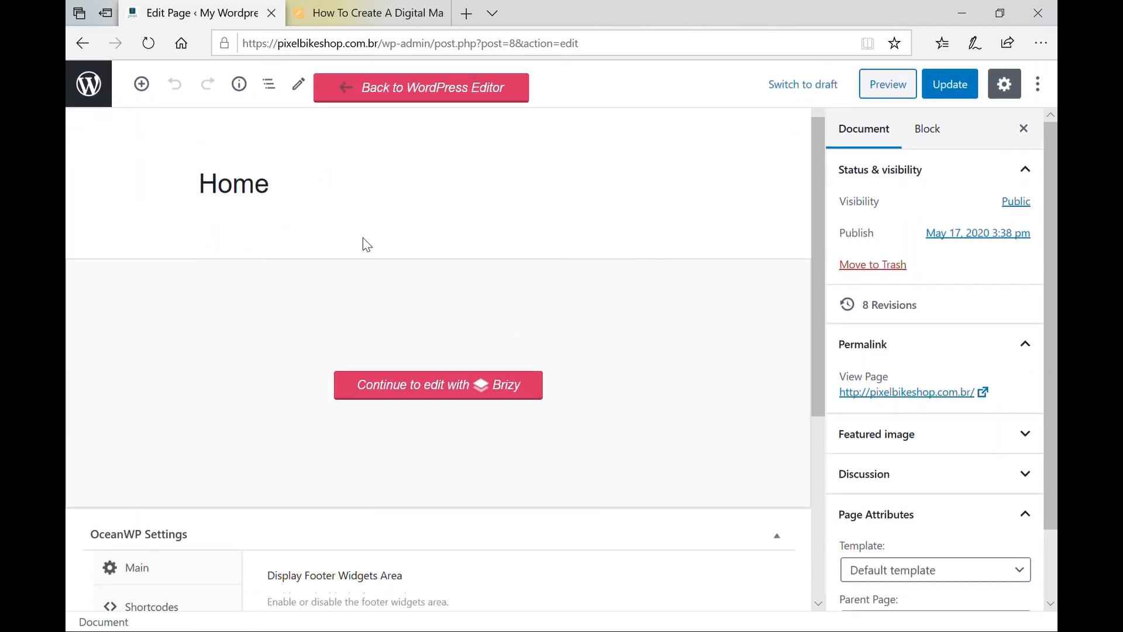
left_click(93, 91)
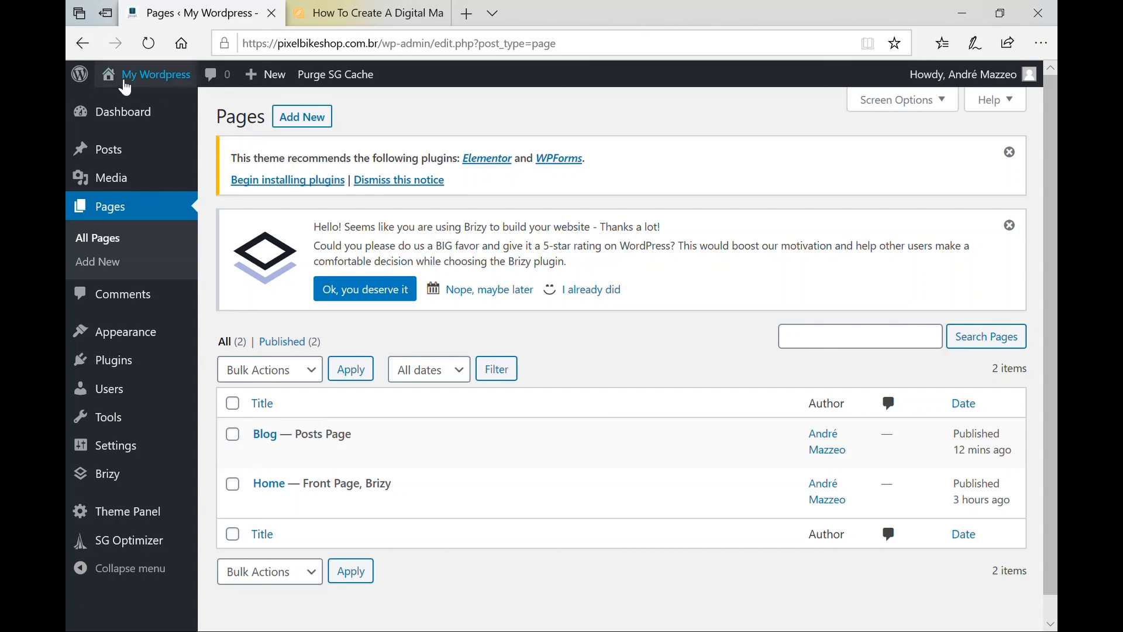
Visit the live site via My Wordpress and scroll the front page down to the contact form.
left_click(138, 86)
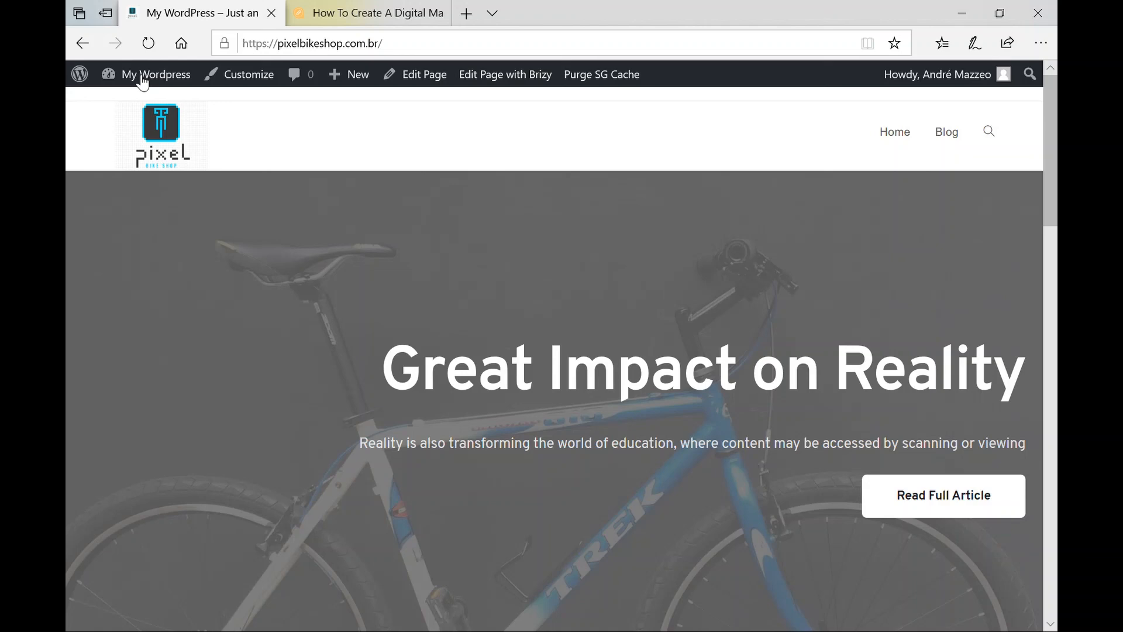
scroll(433, 354, "down", 15)
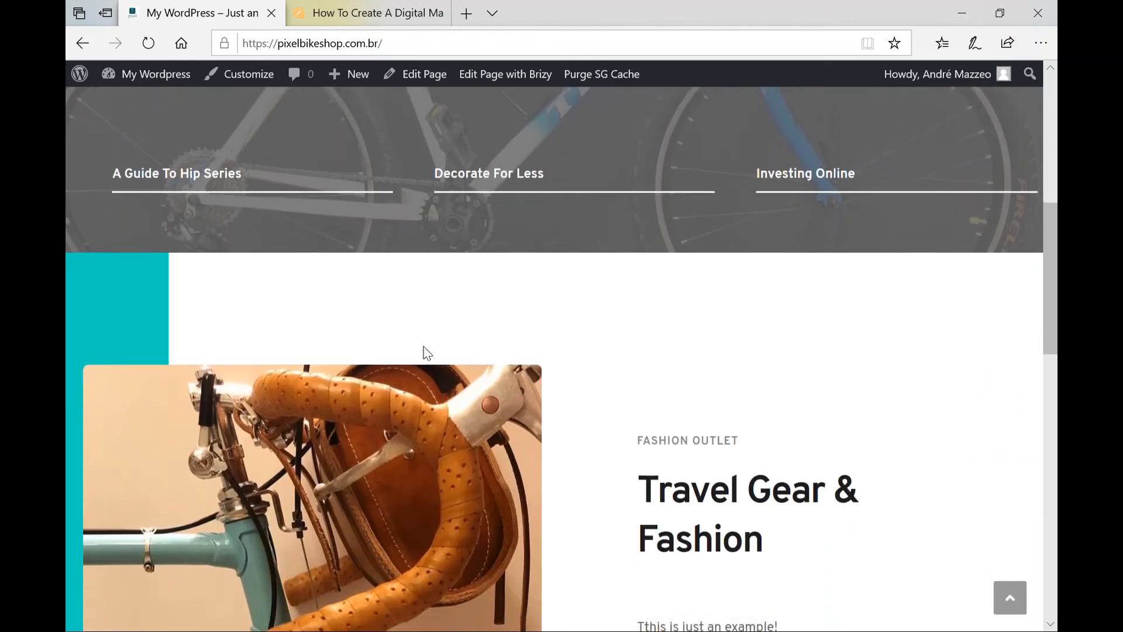
scroll(424, 351, "down", 7)
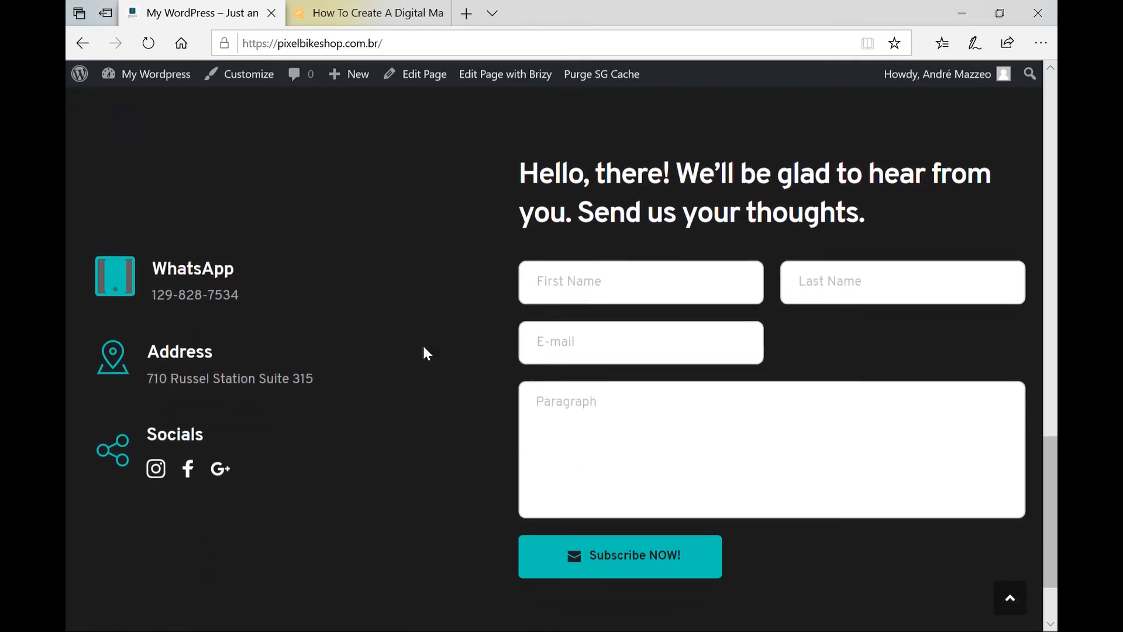
scroll(426, 352, "up", 20)
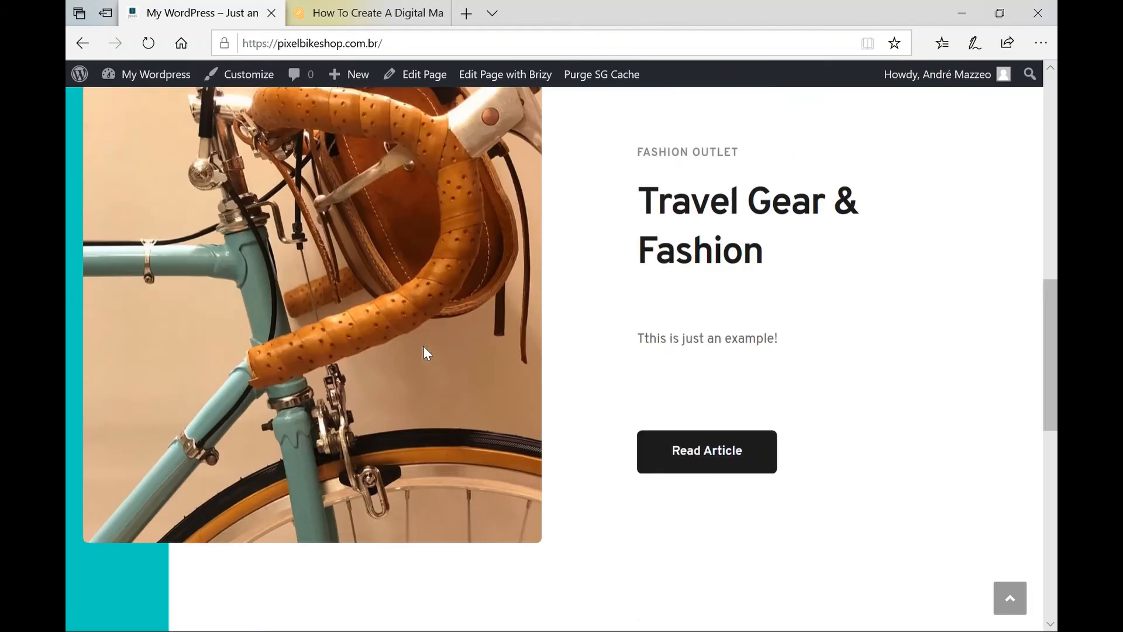